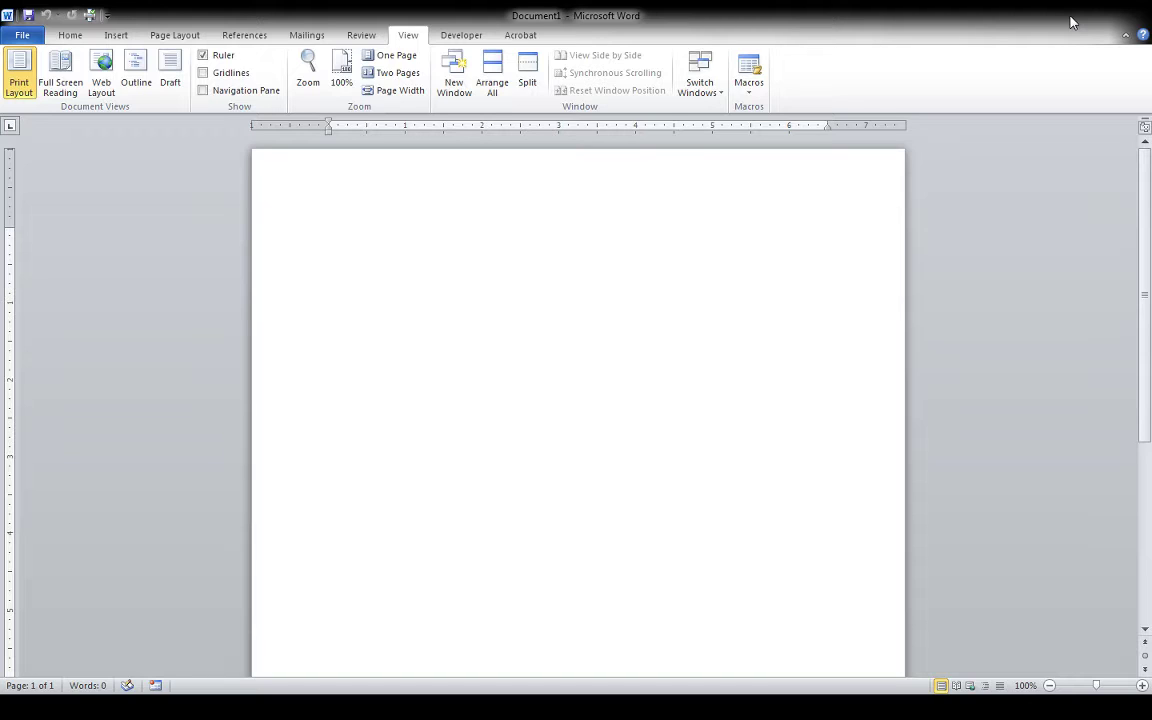
Set the current document aside and open a new blank document
click(1070, 22)
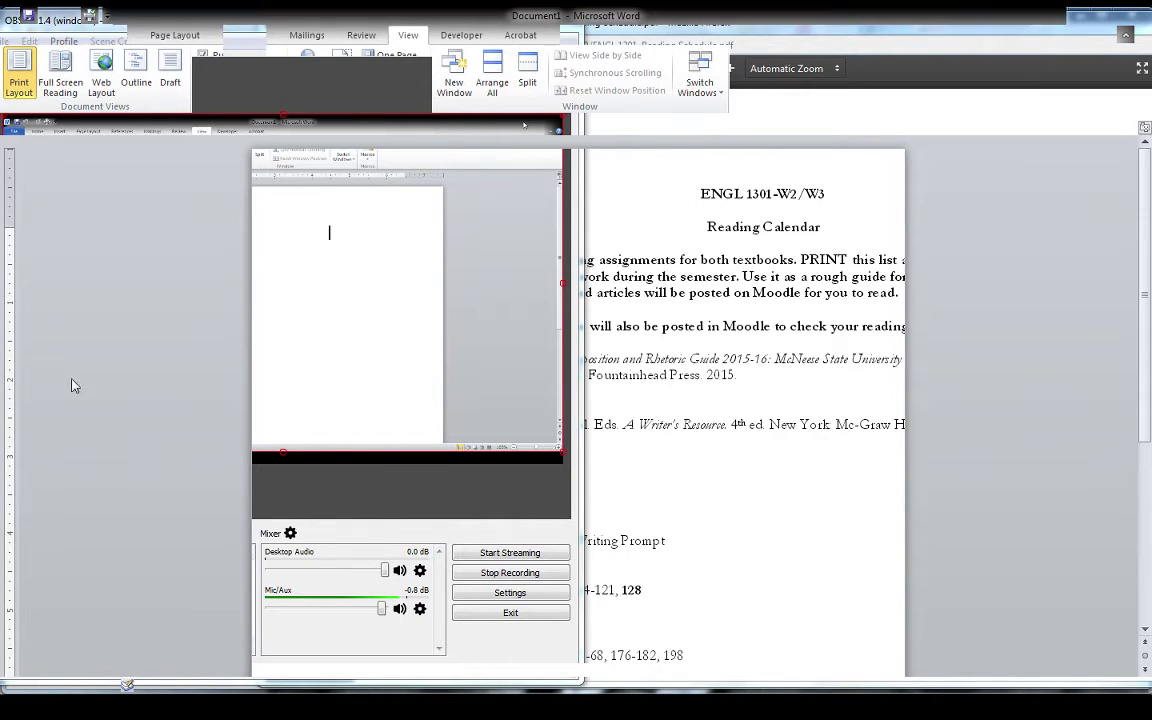
click(89, 315)
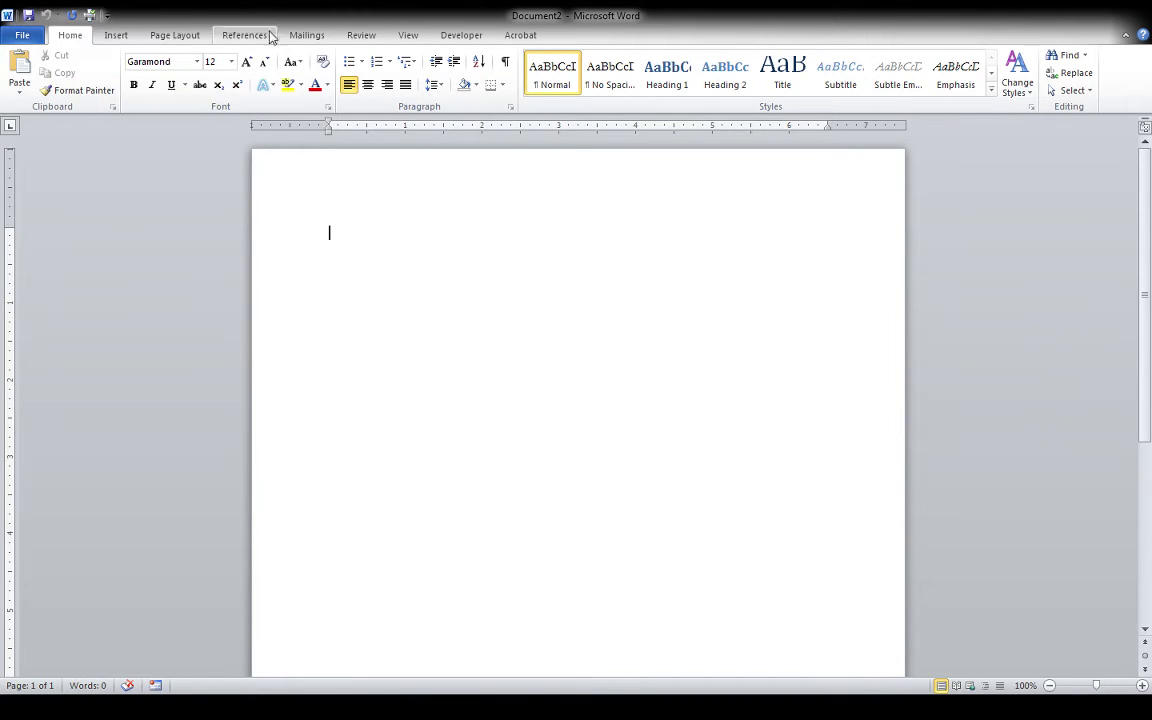
Hide the ruler and display it again
click(340, 35)
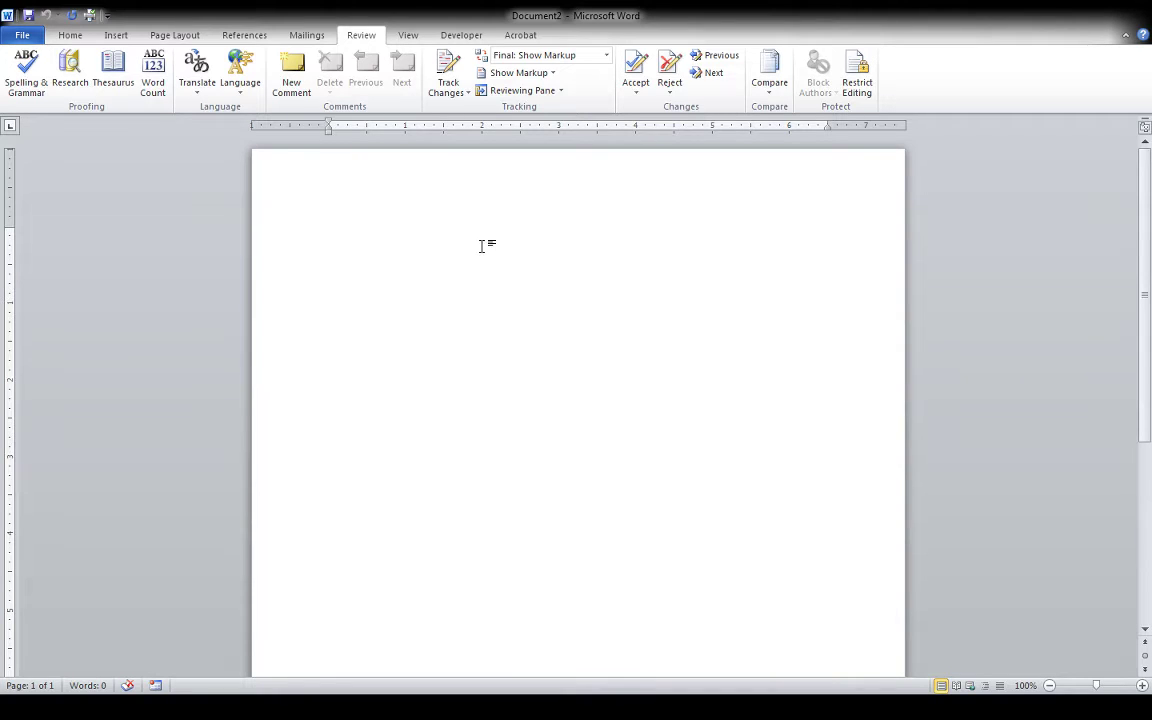
click(408, 35)
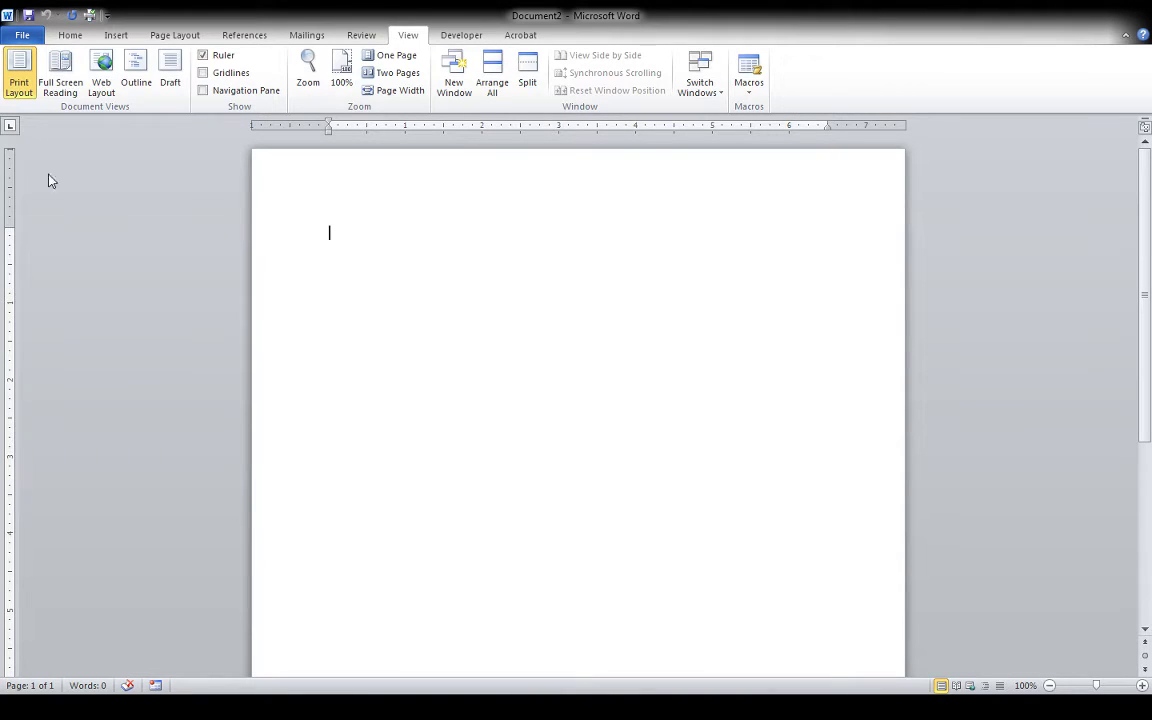
click(202, 56)
click(202, 56)
Add a right-aligned page number to the header, preceded by the author's last name, and return to the body
double_click(332, 183)
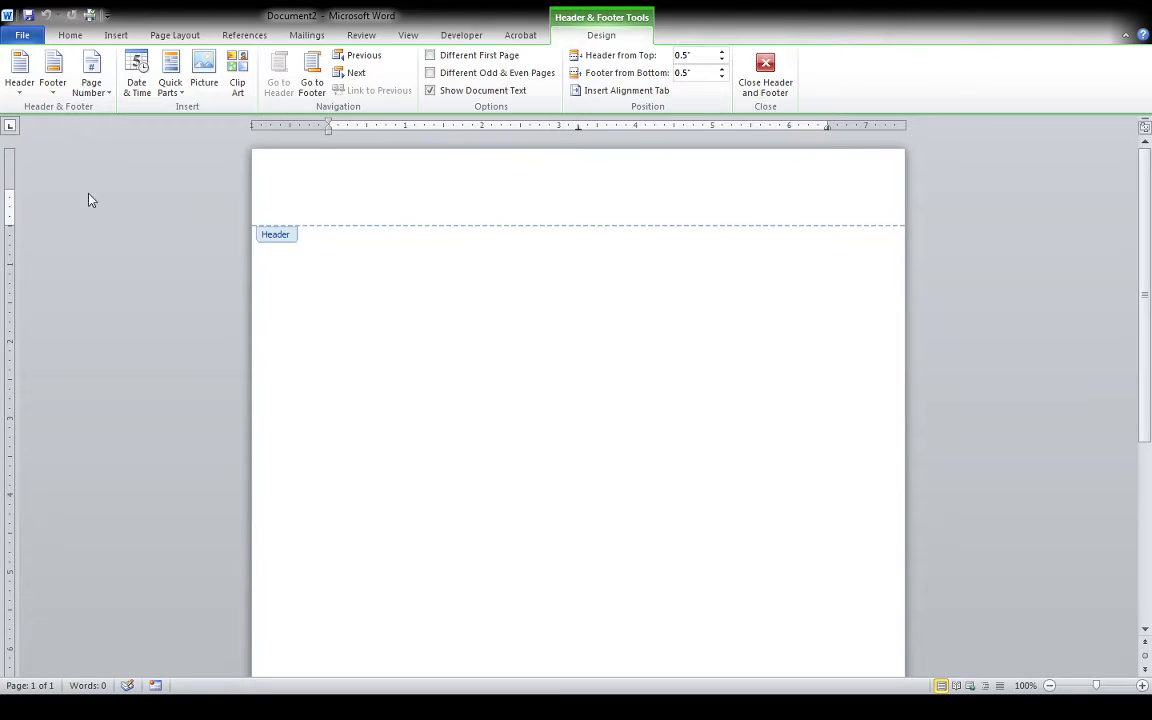
click(100, 88)
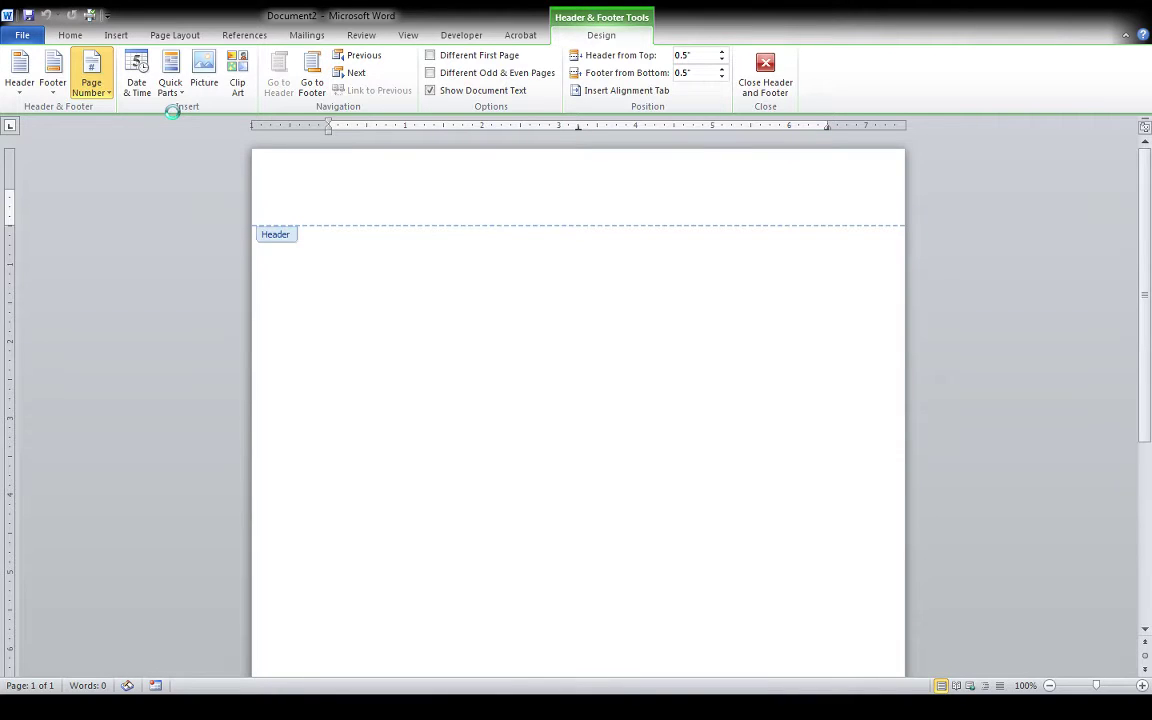
click(364, 345)
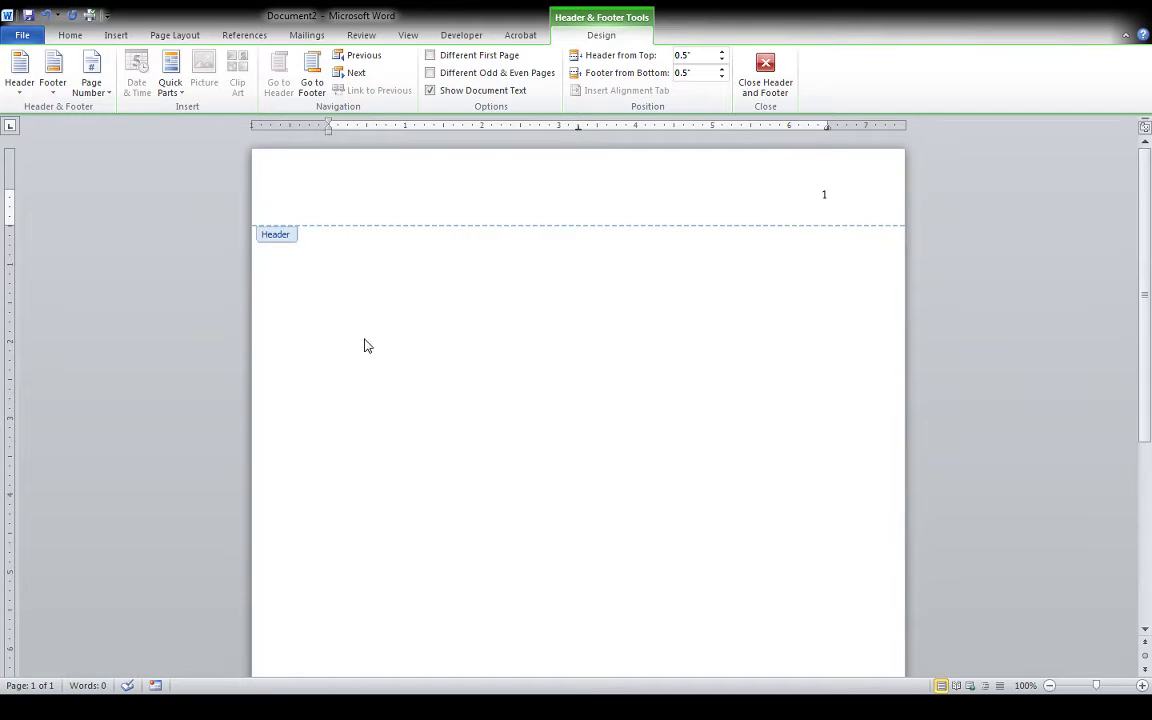
text(Rather)
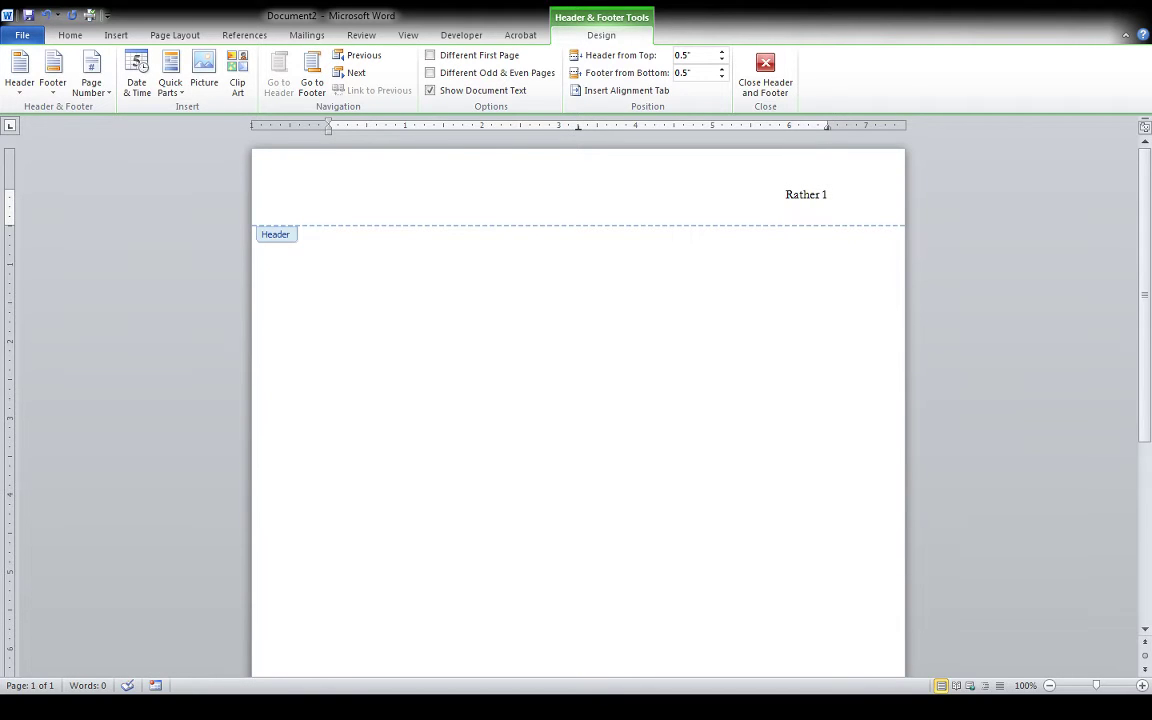
double_click(385, 252)
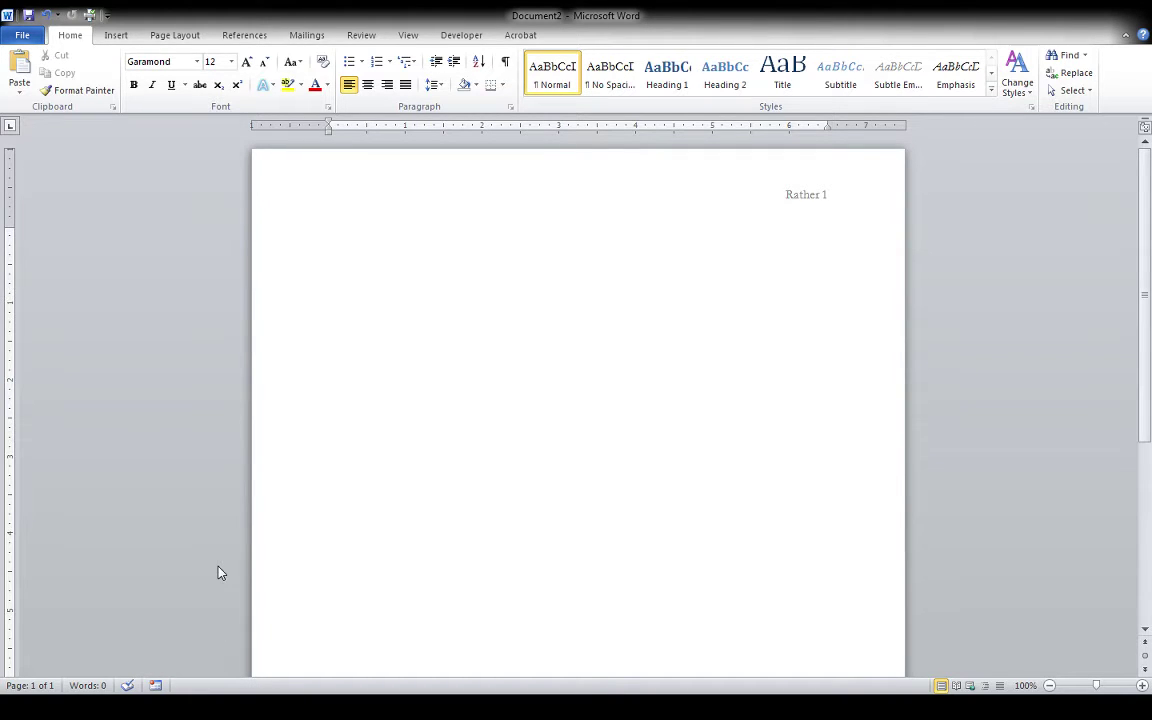
Apply double line spacing with 0 pt before and after to the body paragraph
key(alt+o)
key(p)
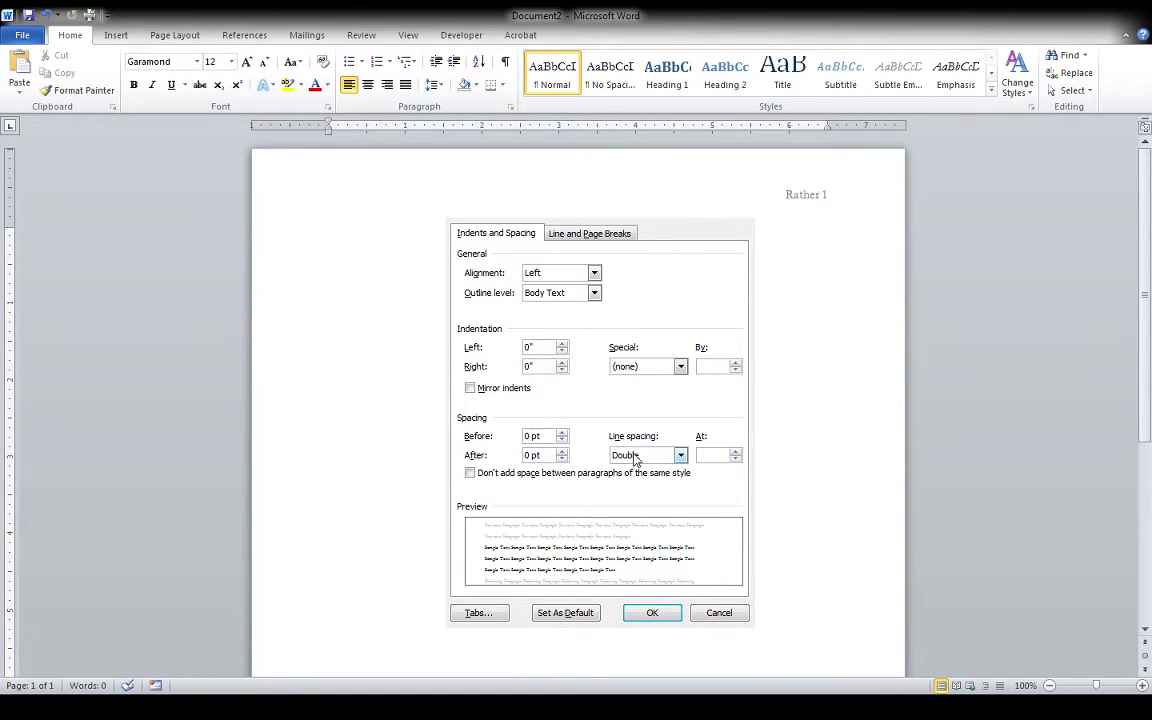
click(674, 618)
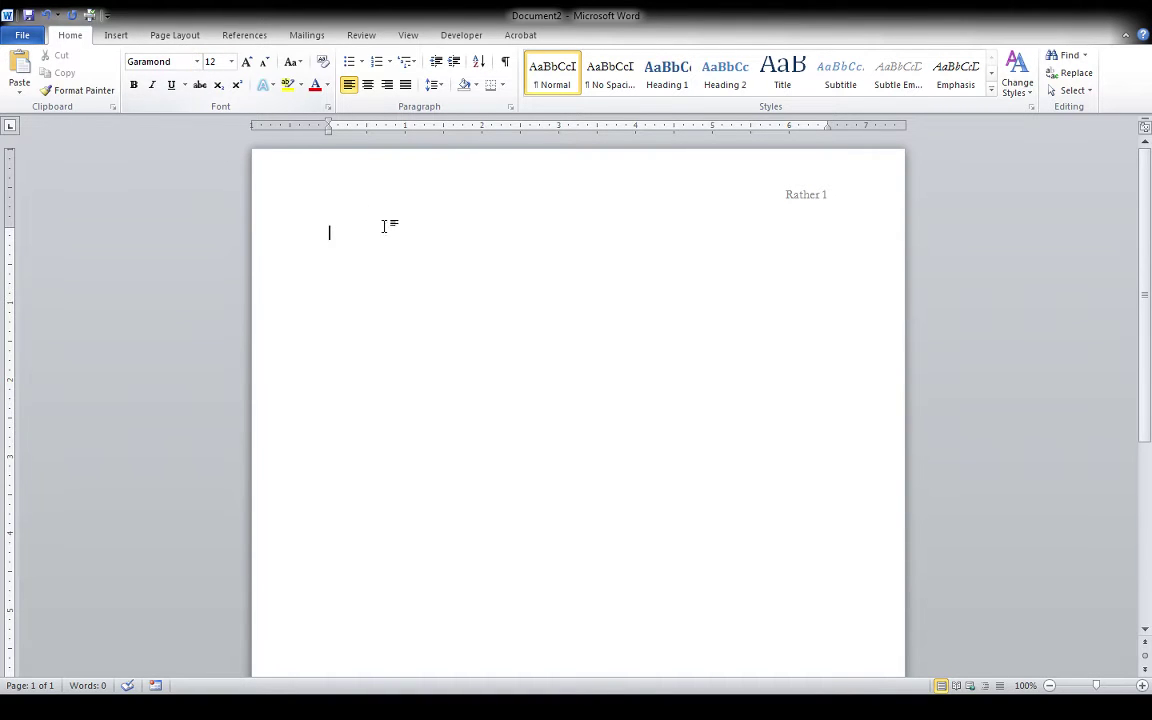
Enter the four-line heading: the student's full name, the instructor's name, "ENGL 101.W2" and "12 October 2015"
text(Michael Rather, Jr.)
key(Return)
text(Mr. Rather)
key(Return)
text(ENGL 101)
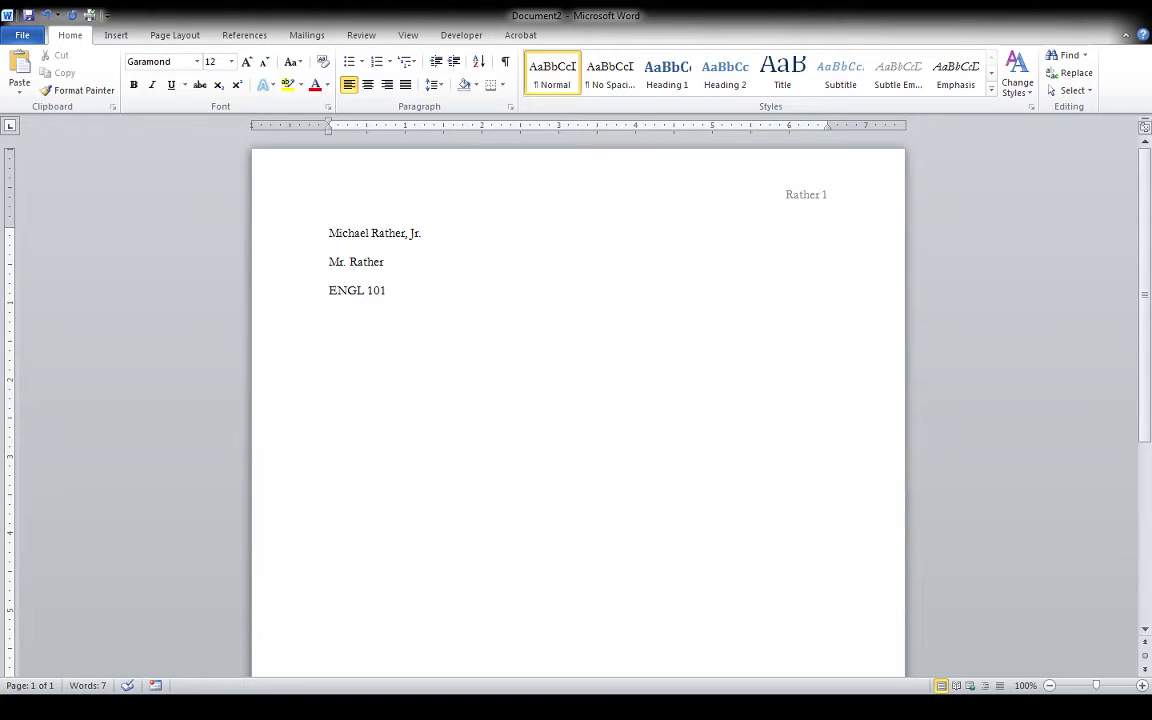
text(.)
text(W2)
key(Return)
text(12 October 2015)
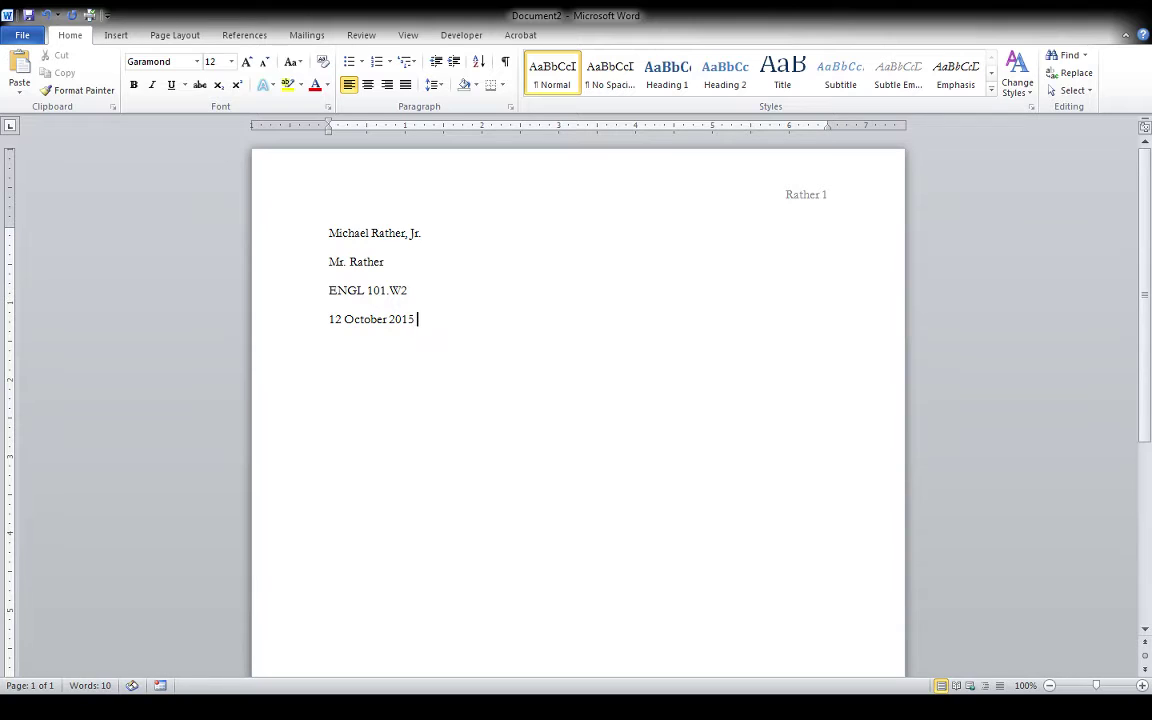
drag(328, 319, 421, 319)
Leave a blank line below the date and add the centered title "Expand Our Horizons: Words Mean More than"
click(449, 339)
key(Return)
key(Return)
click(368, 84)
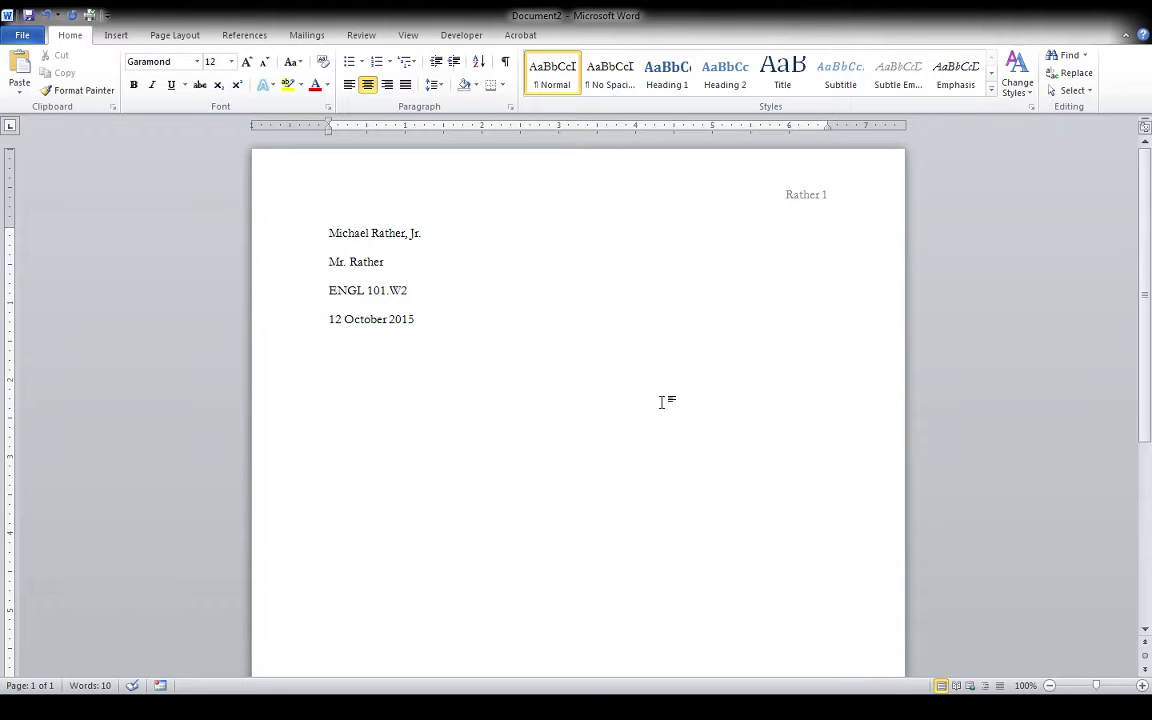
text(Expand Our Horizons)
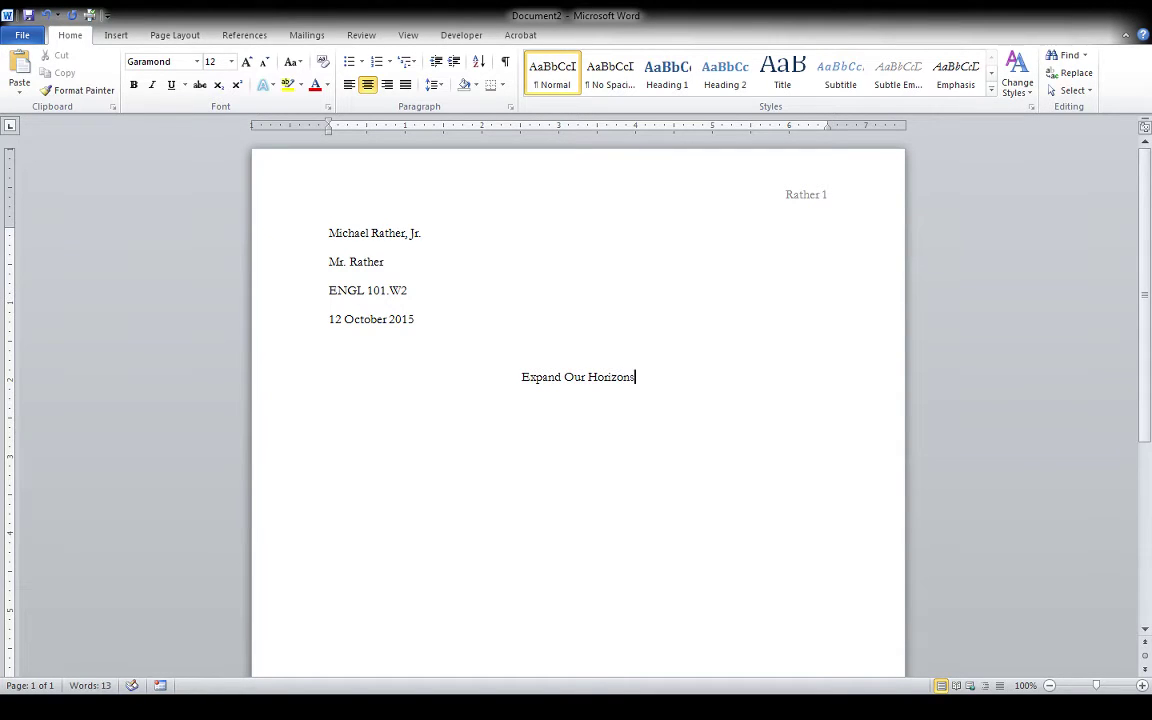
text(: Words Mea)
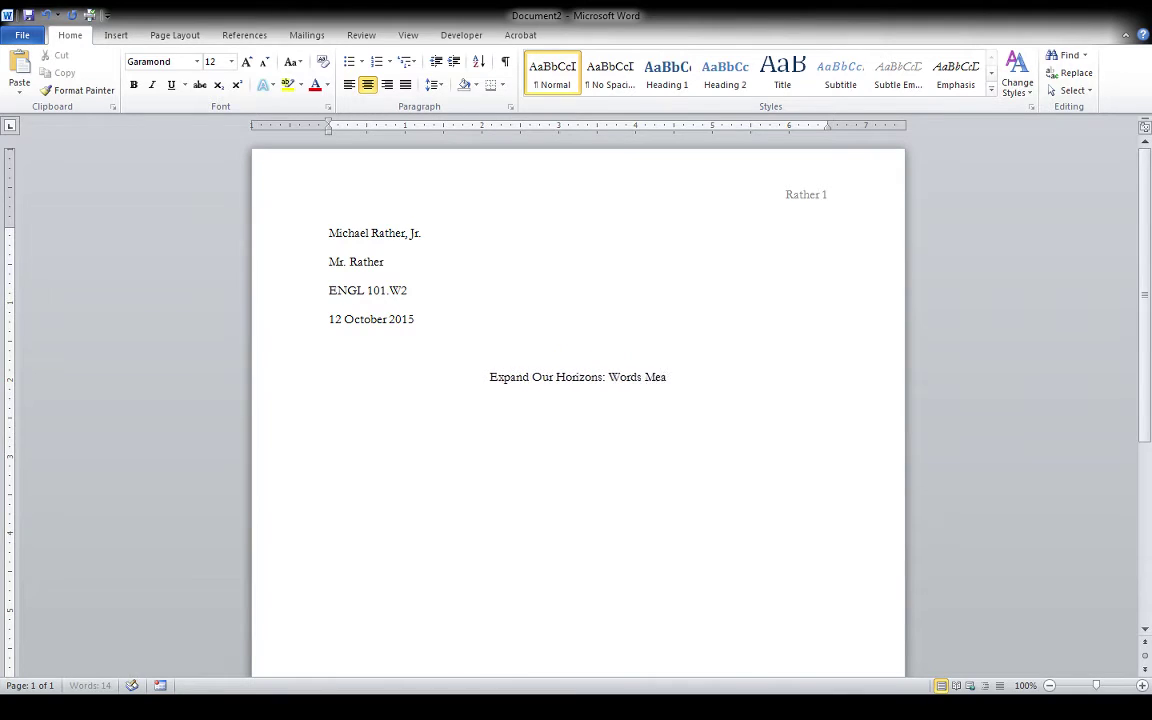
text(n More )
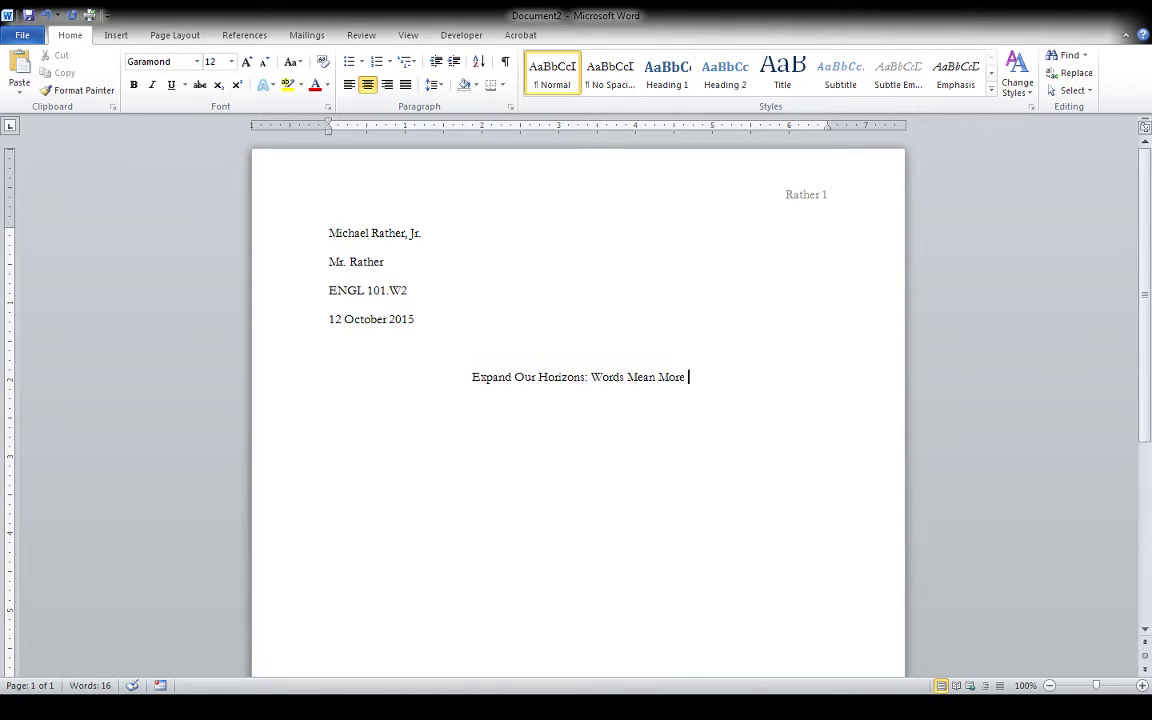
text(than)
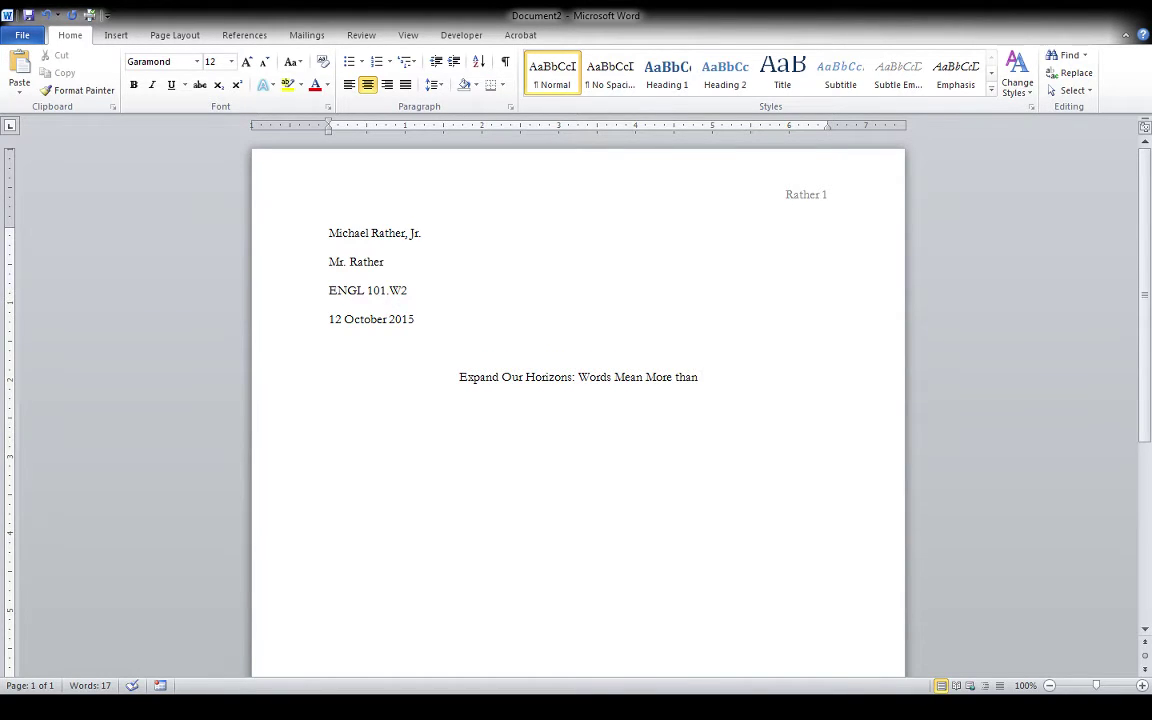
Replace the part of the title after the colon with "More than Words"
key(BackSpace)
key(BackSpace)
key(BackSpace)
key(BackSpace)
key(BackSpace)
key(BackSpace)
key(BackSpace)
key(BackSpace)
key(BackSpace)
key(BackSpace)
key(BackSpace)
key(BackSpace)
key(BackSpace)
key(BackSpace)
key(BackSpace)
key(BackSpace)
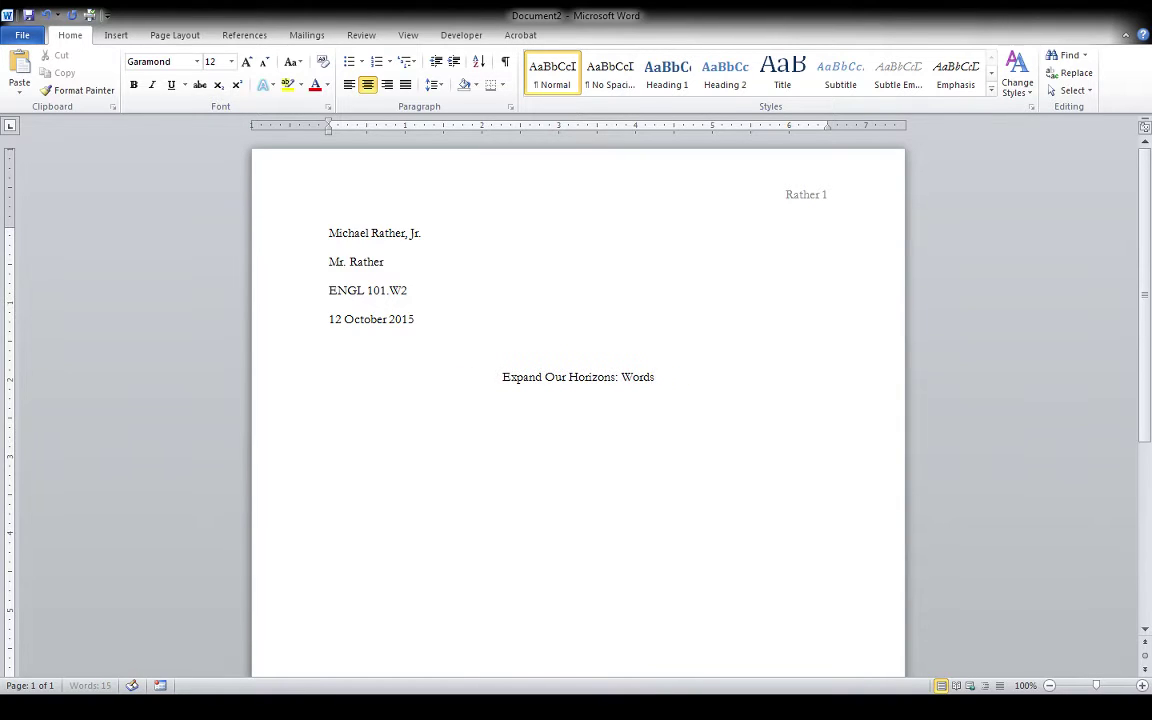
key(BackSpace)
key(BackSpace)
key(BackSpace)
key(BackSpace)
key(BackSpace)
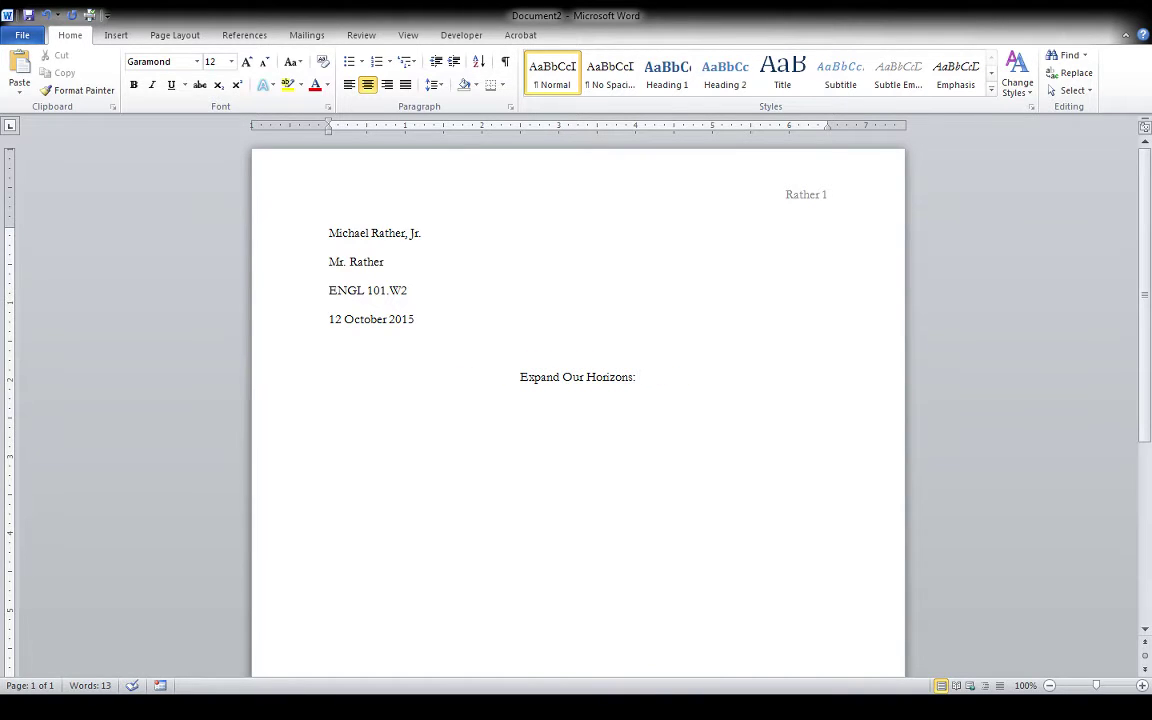
text(More)
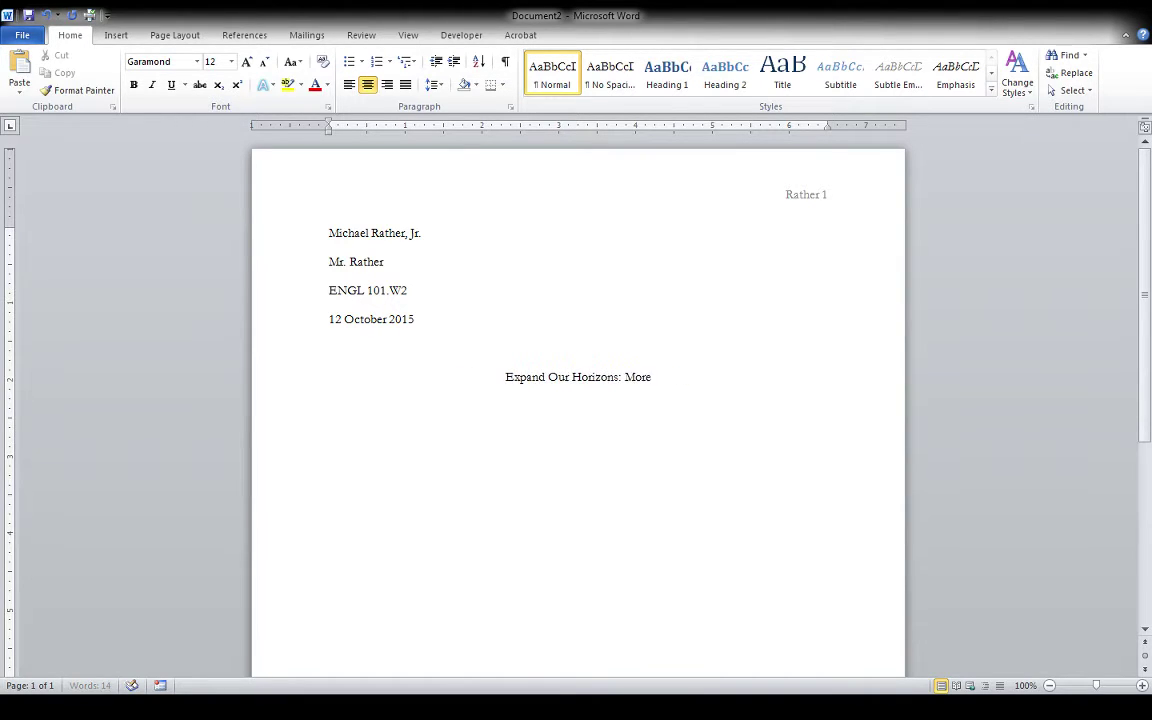
text( than Words)
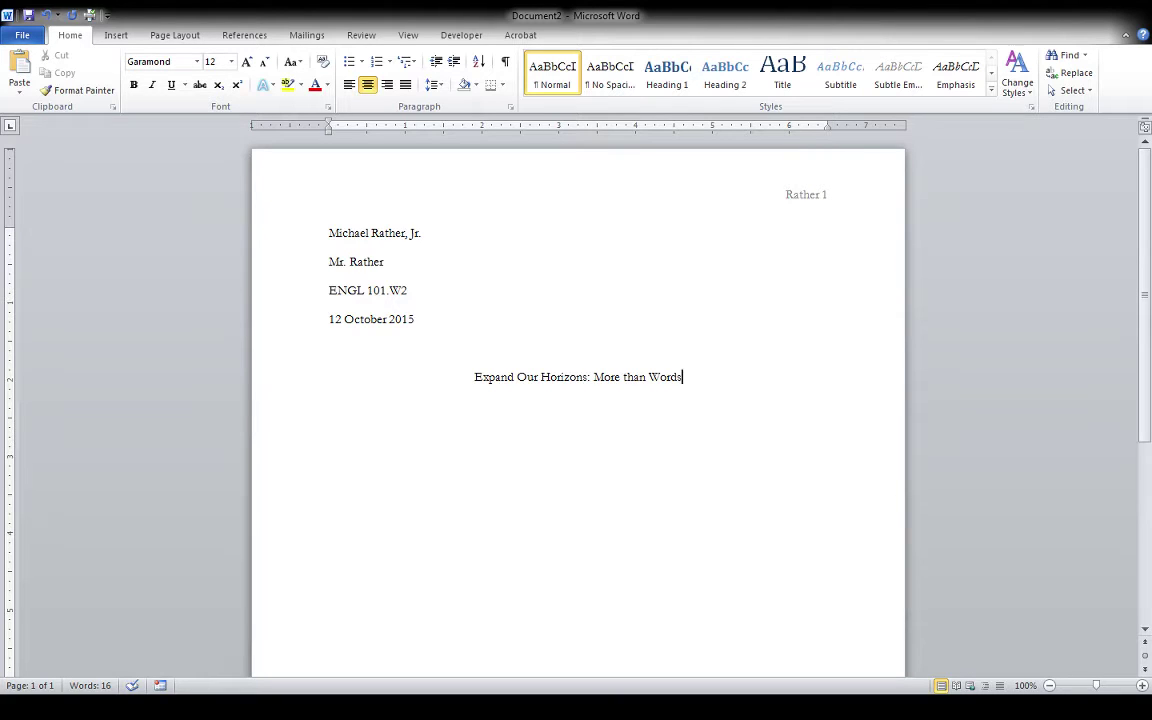
Start a left-aligned paragraph without an indent below the centered title
key(Return)
key(Return)
click(349, 86)
click(367, 86)
click(352, 86)
key(Tab)
key(BackSpace)
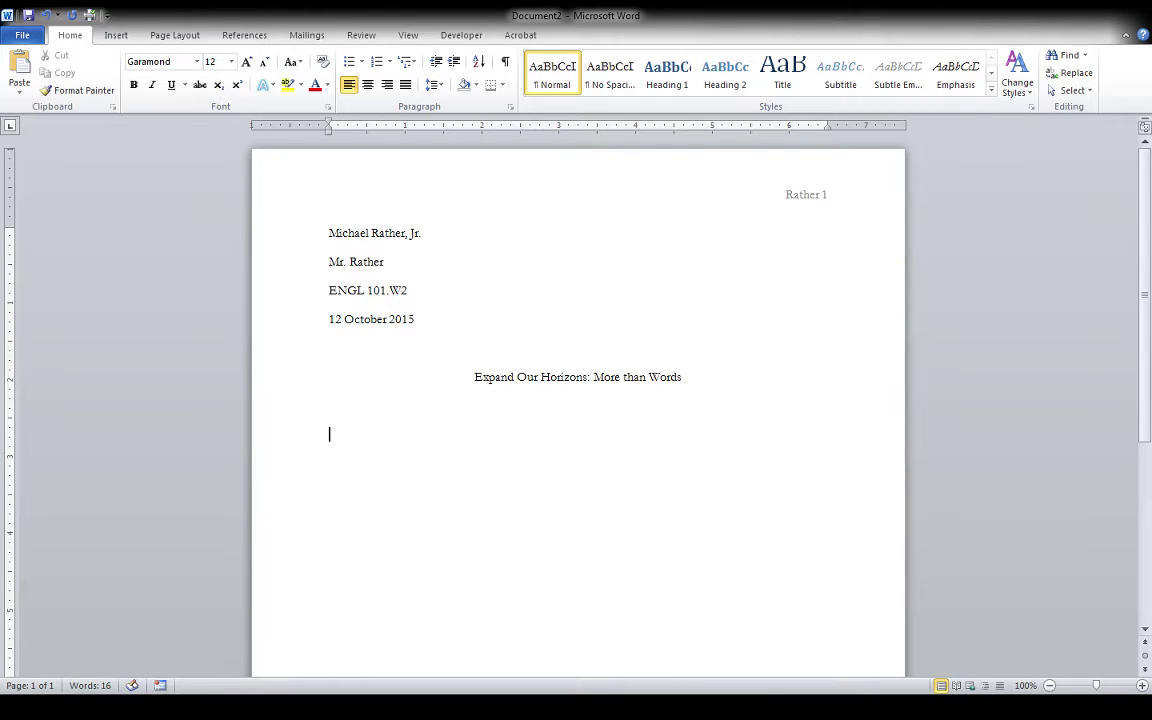
key(ctrl+e)
click(348, 84)
Enter the outline headings "Introduction-", "Body Section – Three Sub-Topics (or Sub-Sections)" and "Conclusion-" on separate lines
text(Introduction-)
key(Return)
text(Body S)
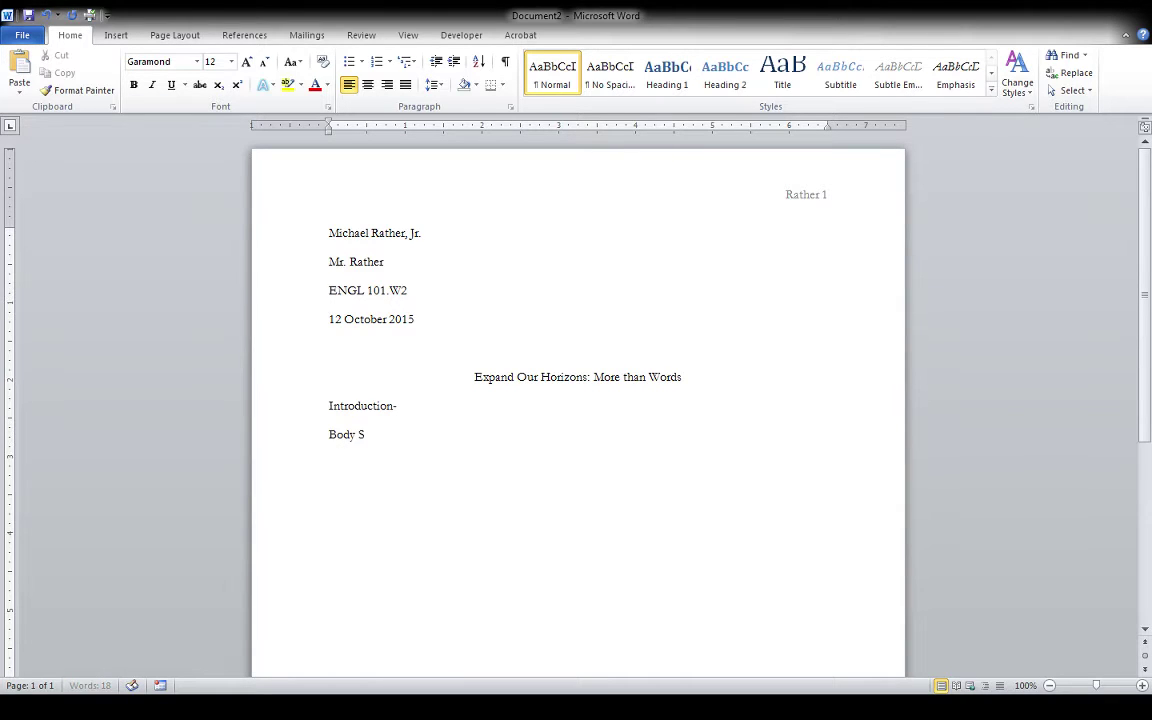
text(ectio)
text(n)
text( -)
text( Three Sub)
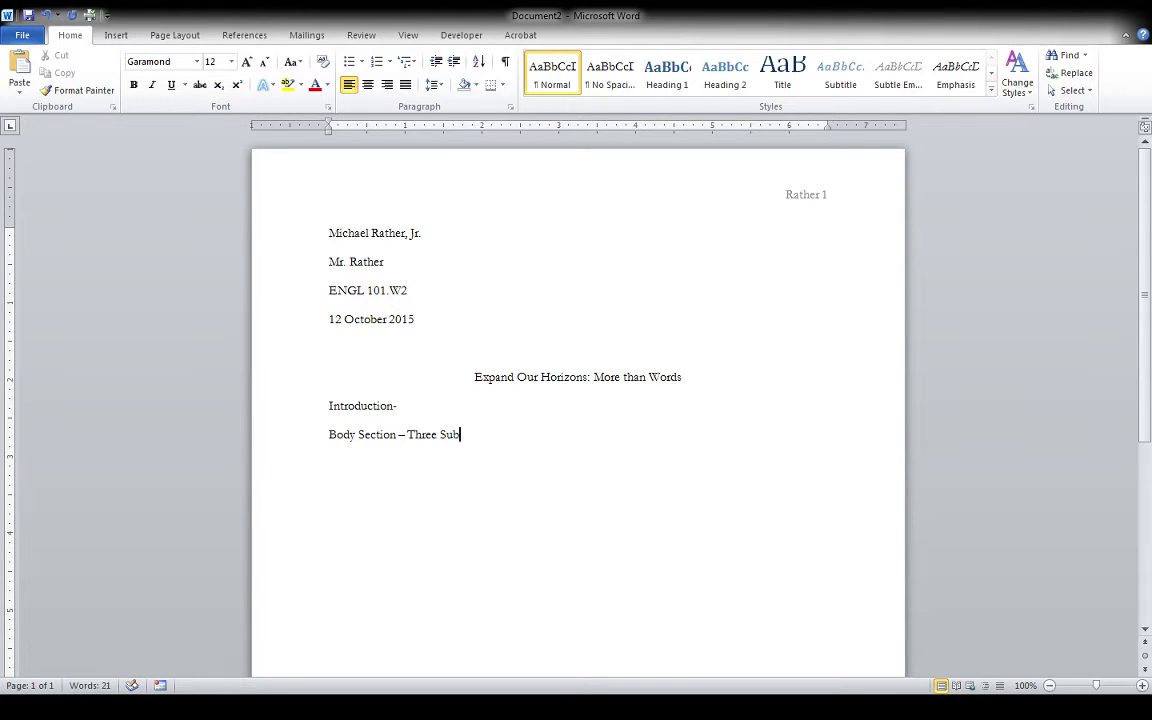
text(-Topics (or Sub-Sections))
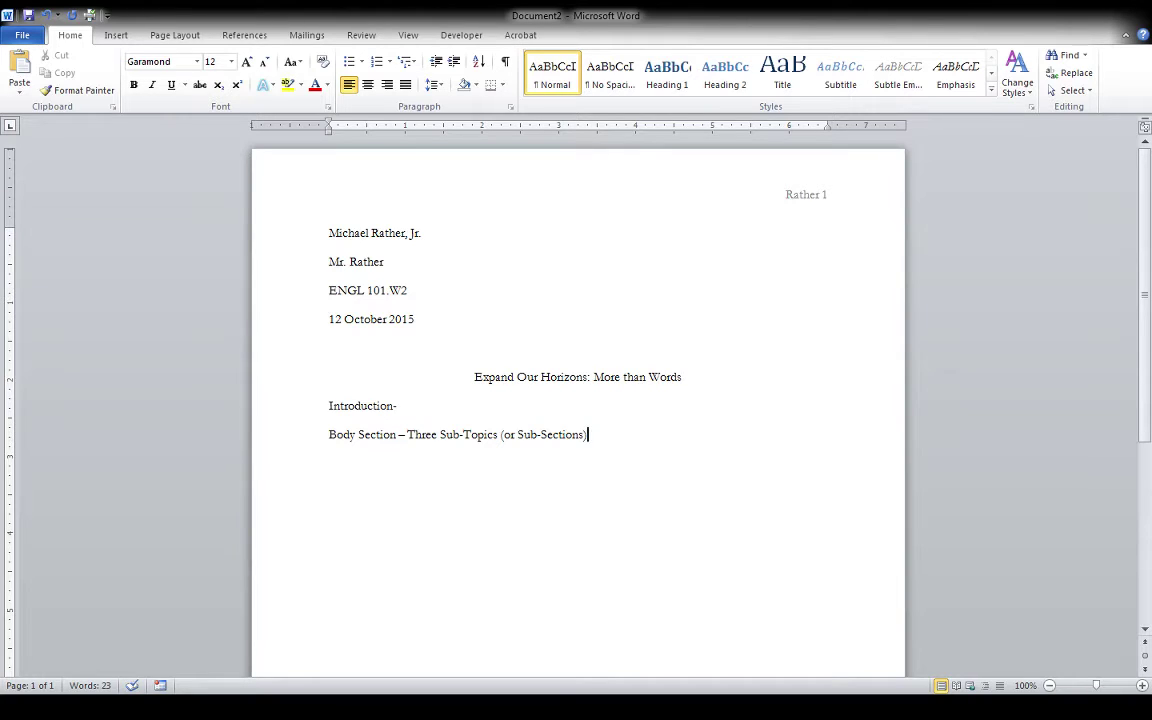
key(Return)
text(Conclusion-)
Add the line "Introduce the reader to the topic." directly below the Introduction heading
click(397, 406)
key(Return)
text(Intr)
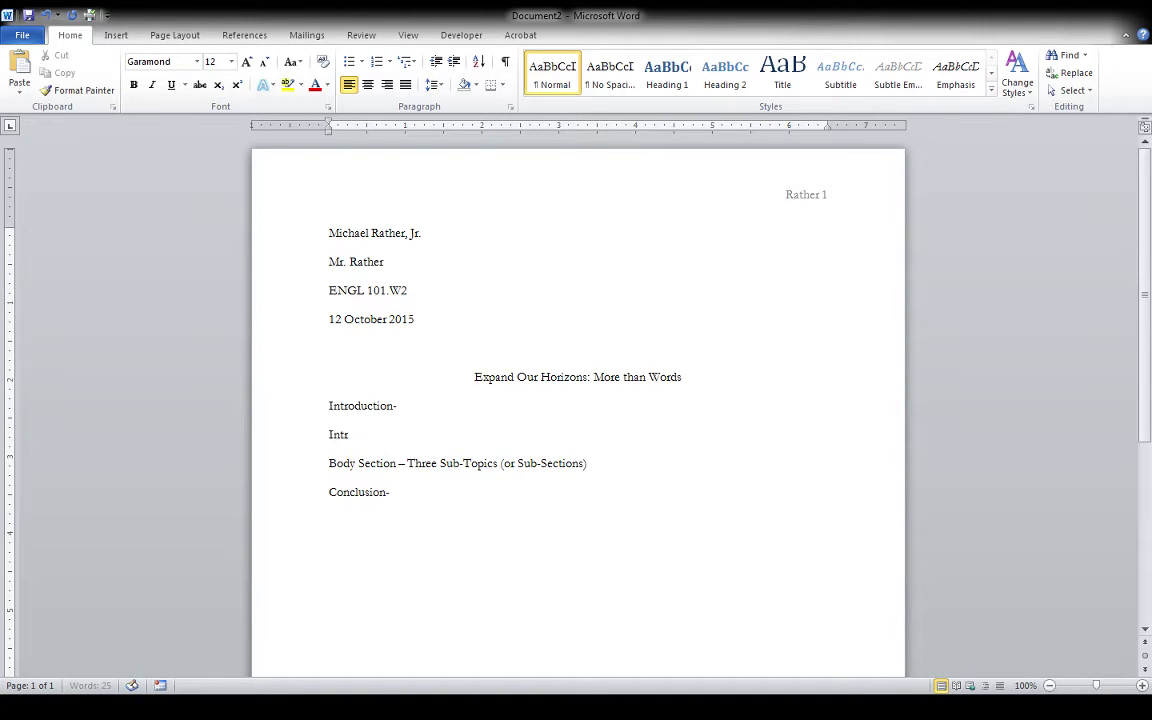
text(oduce the reader to the topic. )
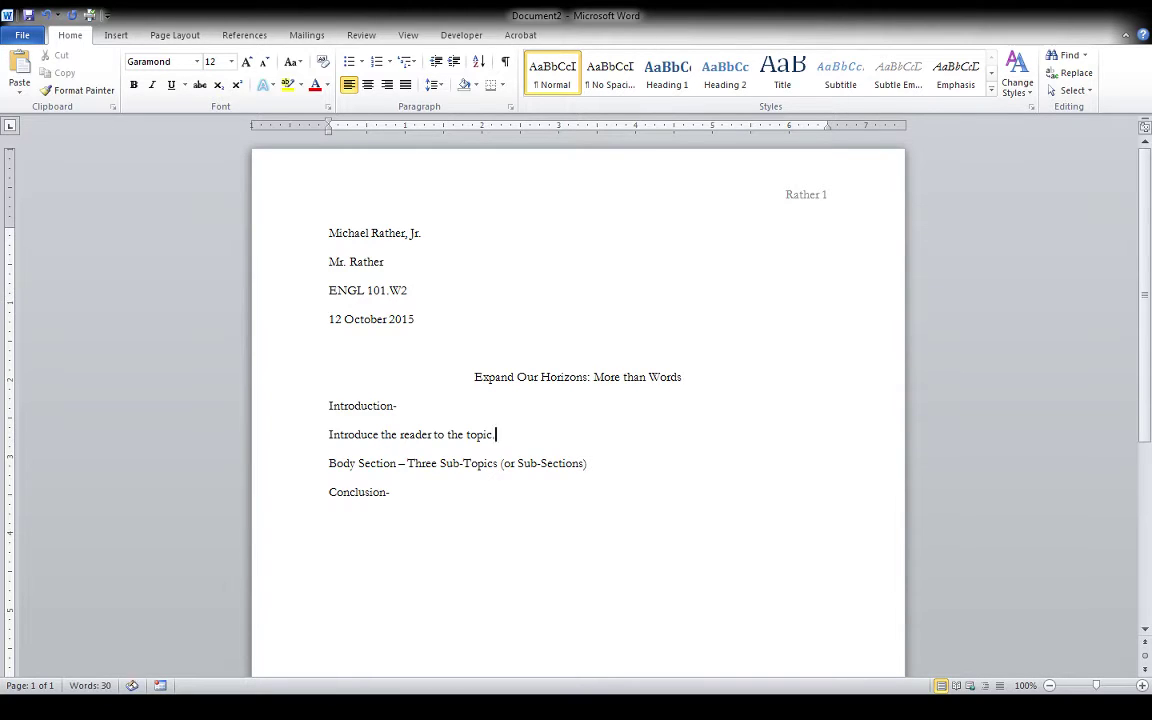
text(Giv)
key(BackSpace)
key(BackSpace)
key(BackSpace)
Add the lines "Give background information." and "Establish the importance of the topic." to the Introduction section
key(Return)
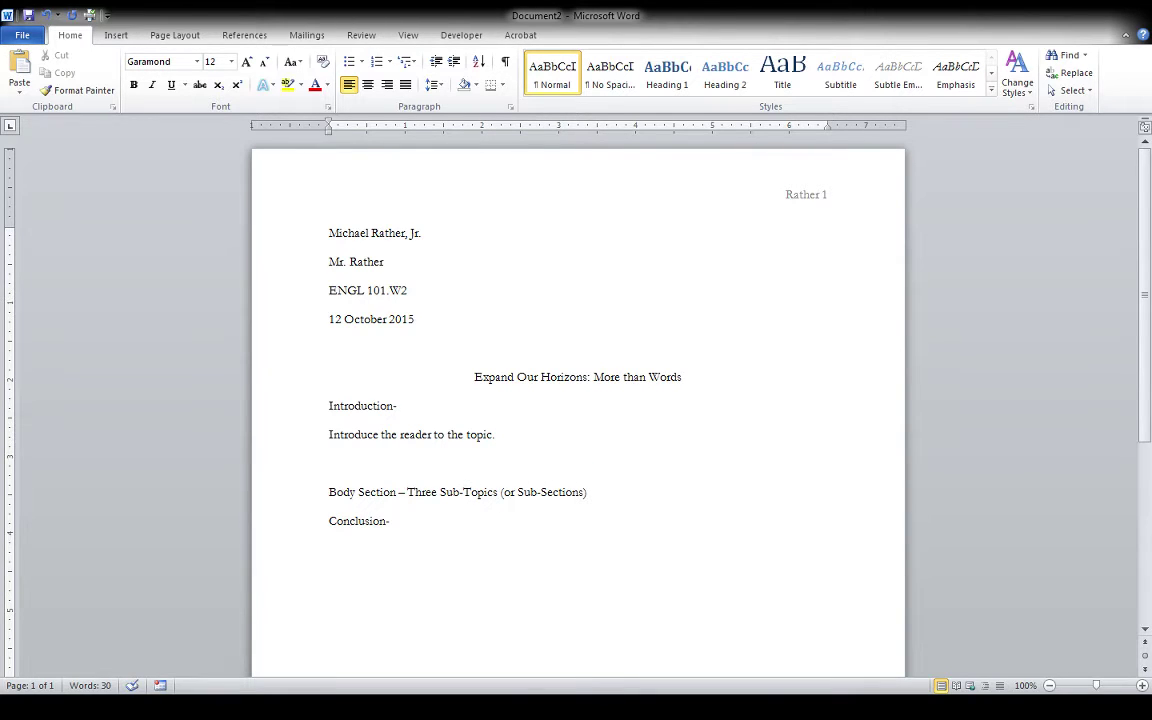
text(Give background information.)
key(Return)
text(Establish the importance of the topic.)
Add the line "Deliver the thesis. Thesis = Subject + Opinion." at the end of the Introduction section
key(Return)
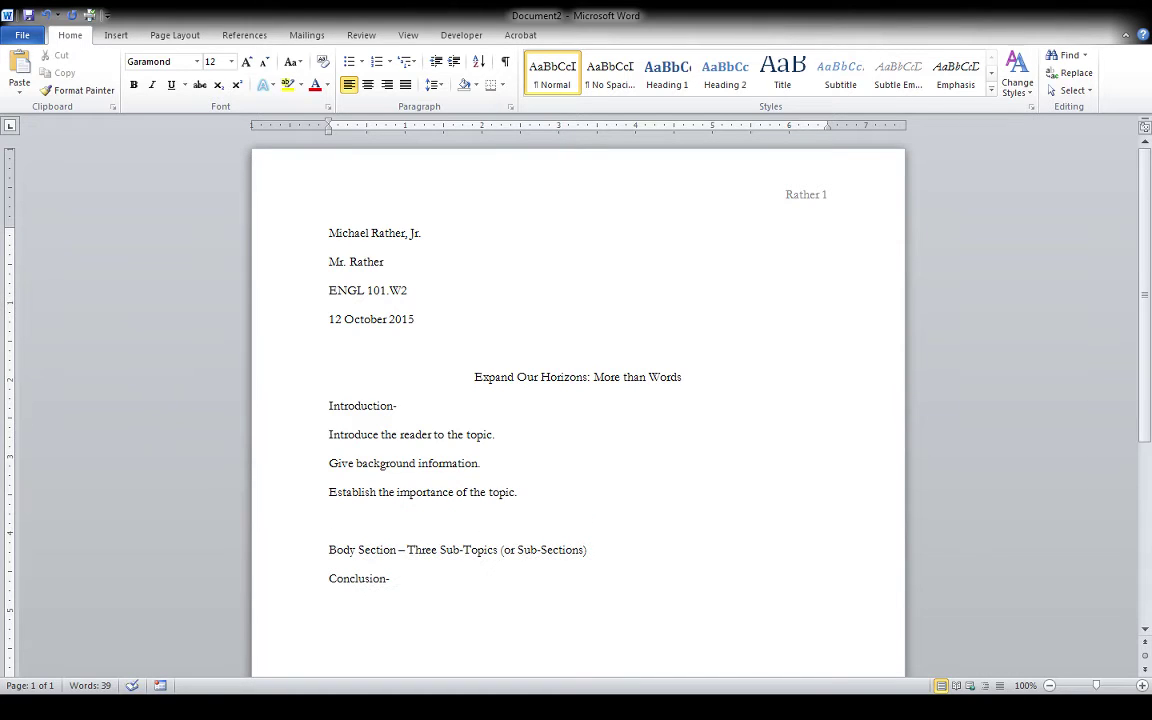
text(Deliver the thes)
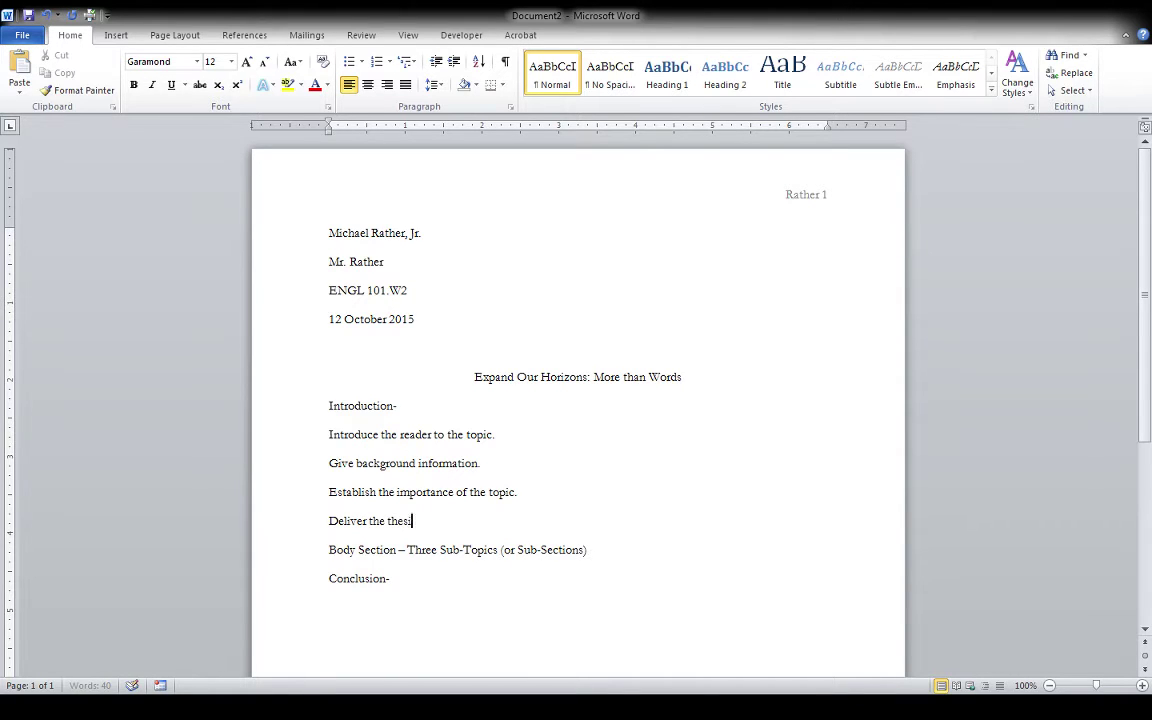
text(is. Thesis = Subject + )
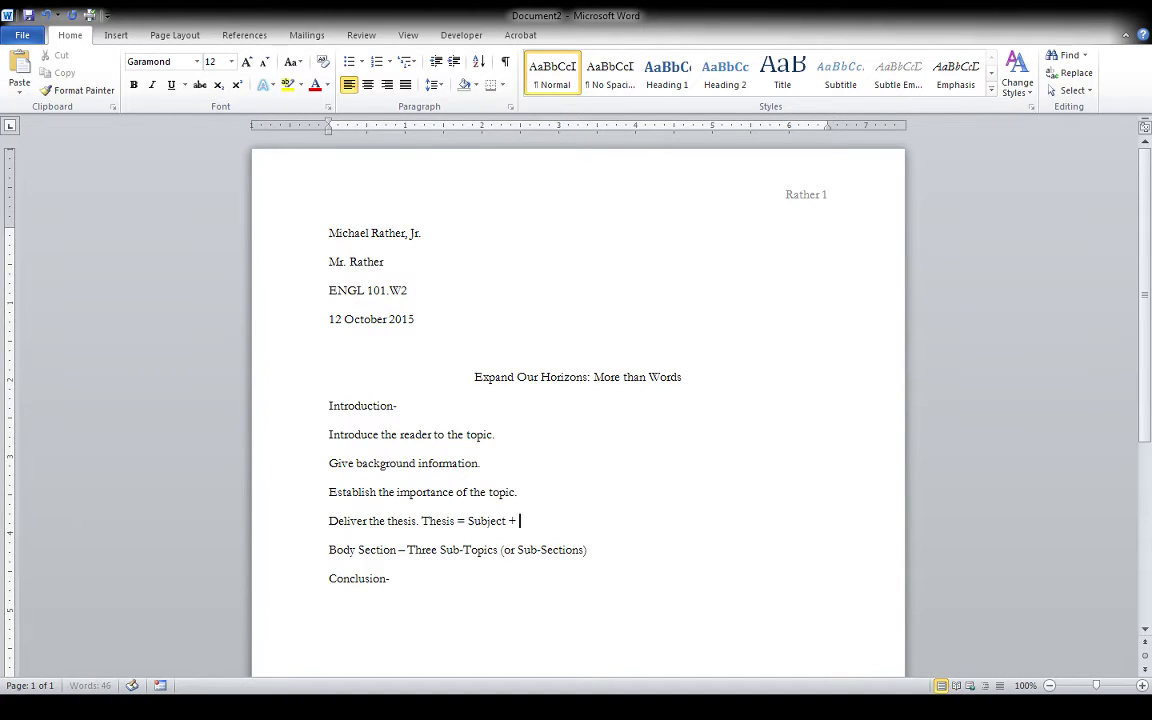
text(Opinion)
text(.)
Continue the thesis line in blue text with "In the case of Definition, the student will want to"
text(In the case of Defin)
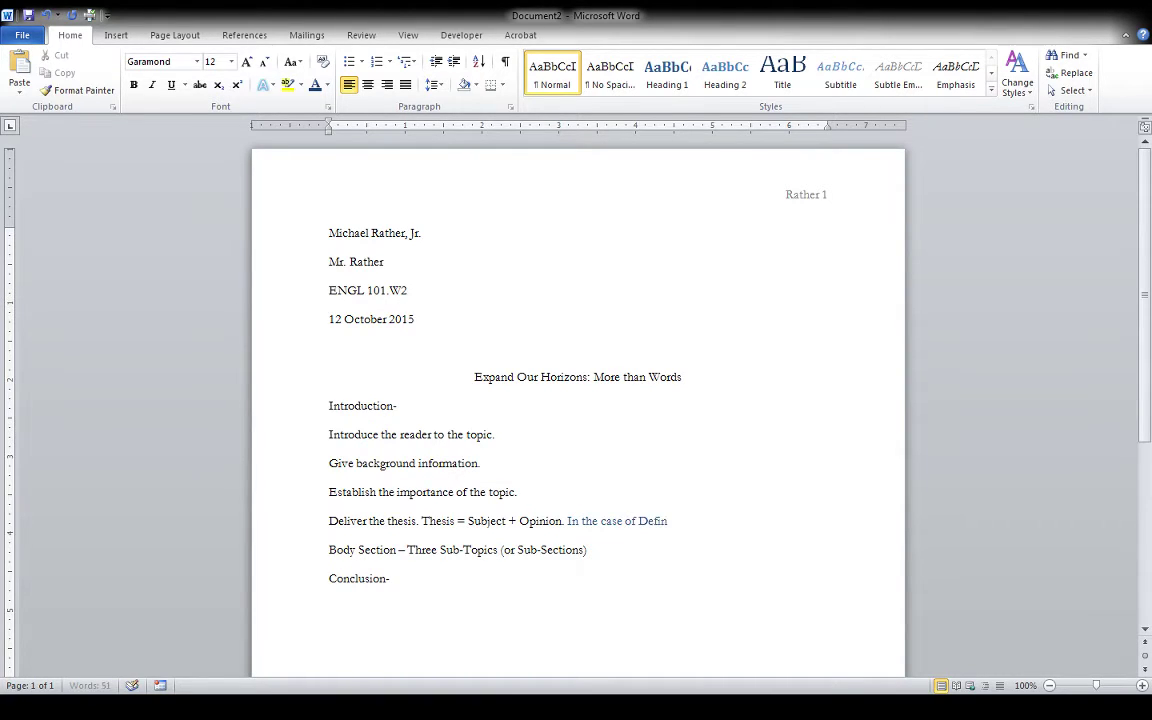
text(tion, the student)
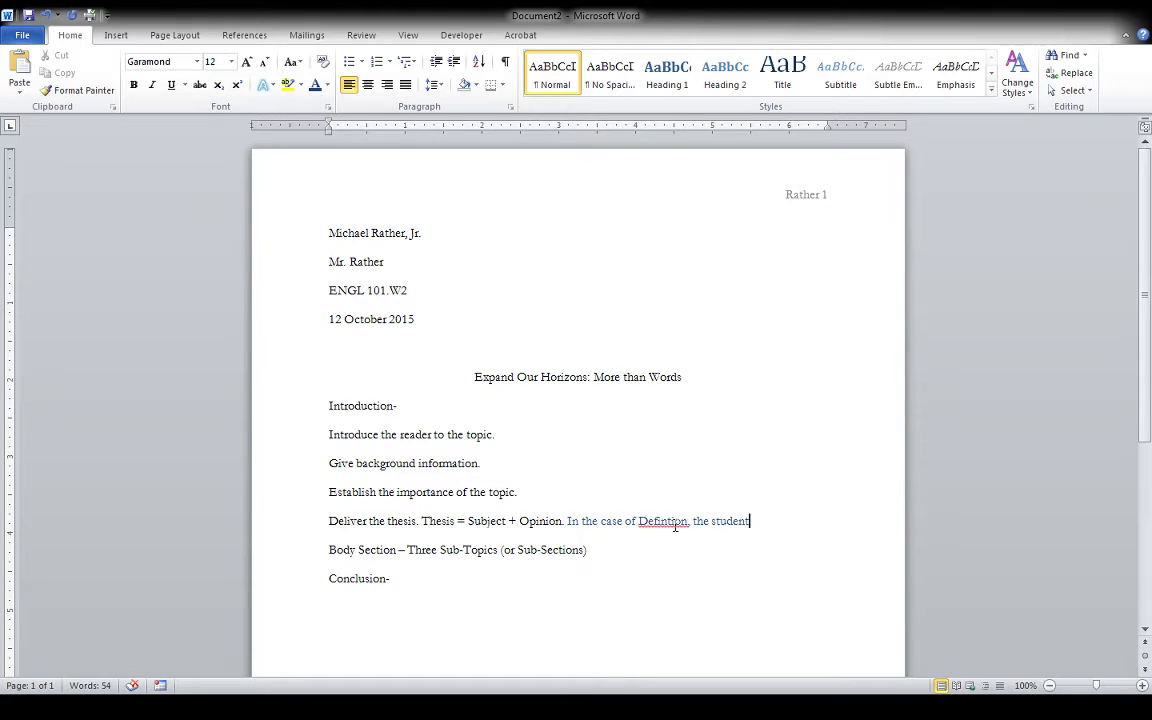
click(675, 521)
text(i)
click(774, 521)
text(will want to)
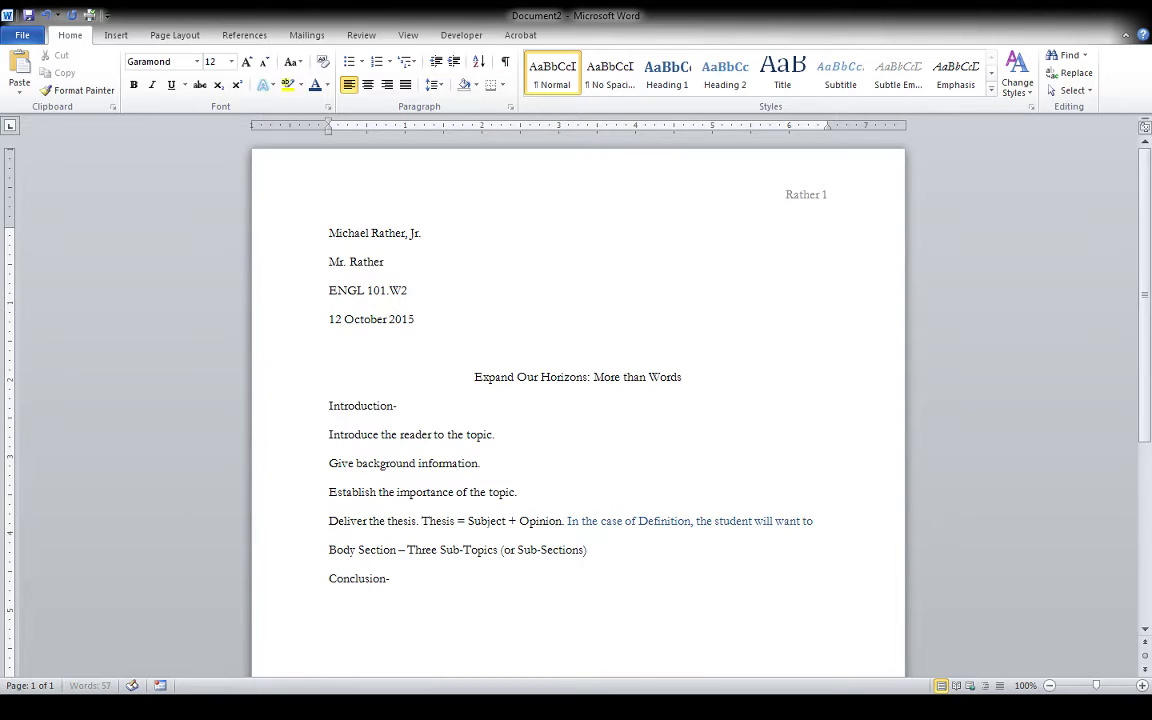
Extend the blue thesis note with "either challenge the accepted understanding of the term"
text( eithe3r)
key(BackSpace)
key(BackSpace)
text(r challenmge)
key(BackSpace)
key(BackSpace)
key(BackSpace)
text(ge the accepted undeerstanding of the term)
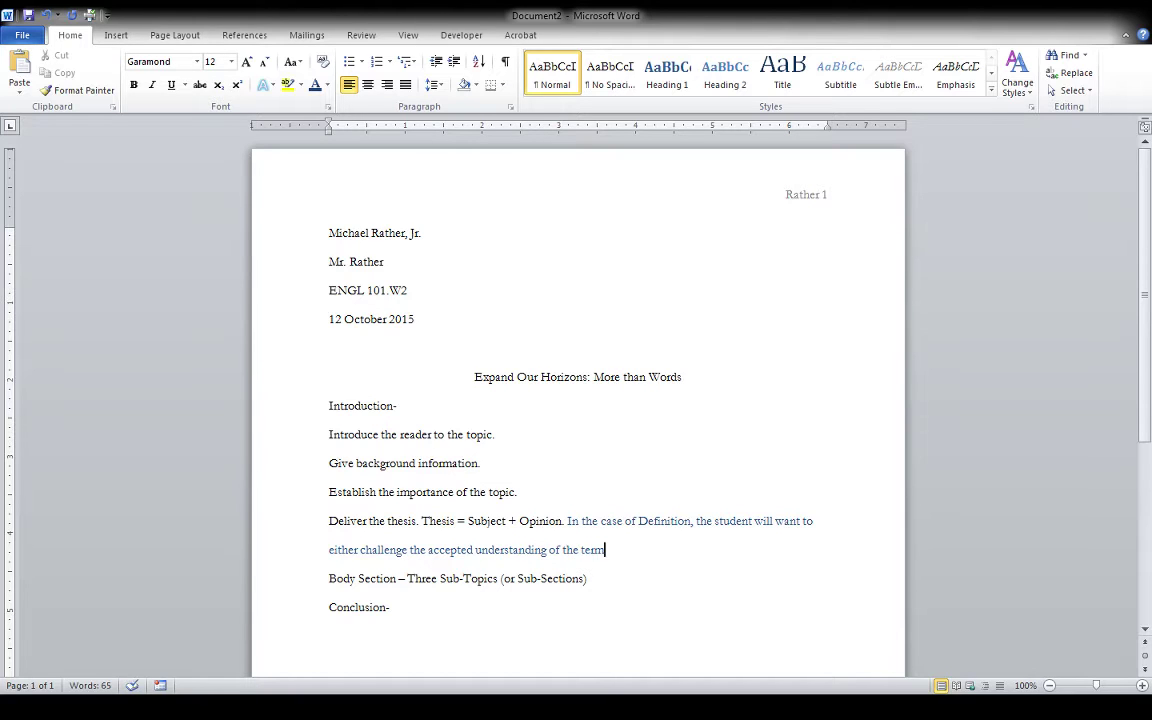
Finish the blue sentence with "or expand upon that term's accepted definition."
text( or expand upon that)
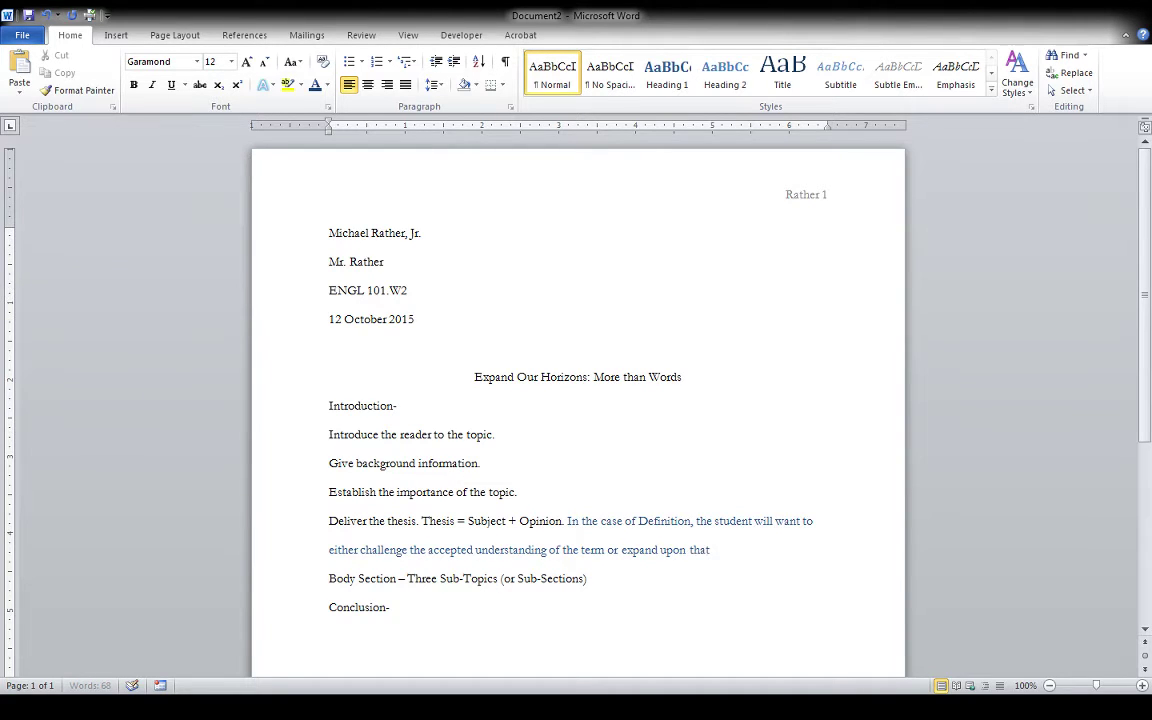
text( term's)
text( accepted defi)
text(nition.)
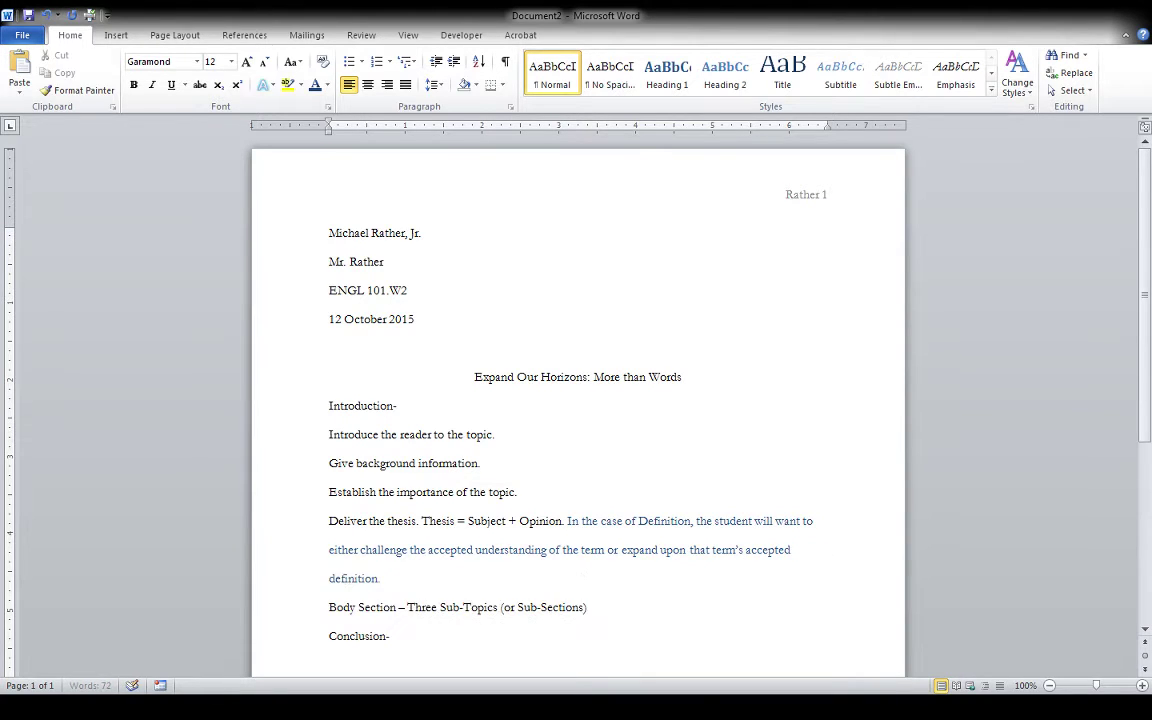
Add the blue sentence "The student will want to go beyond the denotative and explore the connotative." to the thesis note
text( The student will want to go beyond the denota)
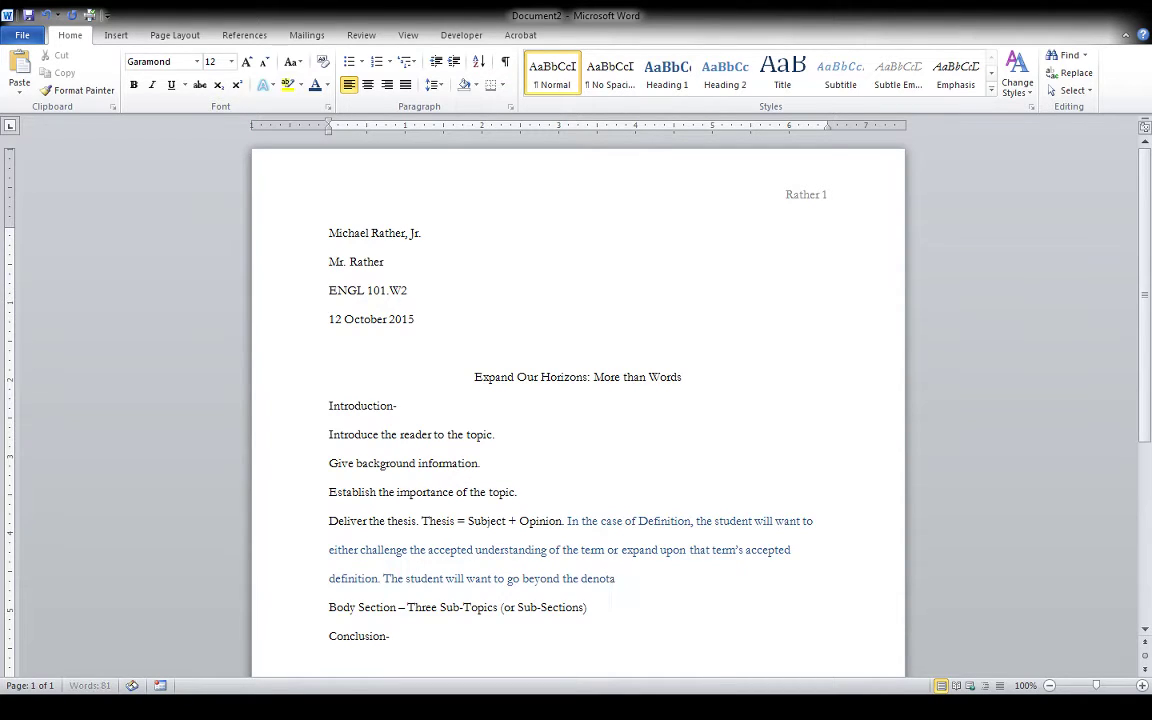
text(tive and explore the connotativ)
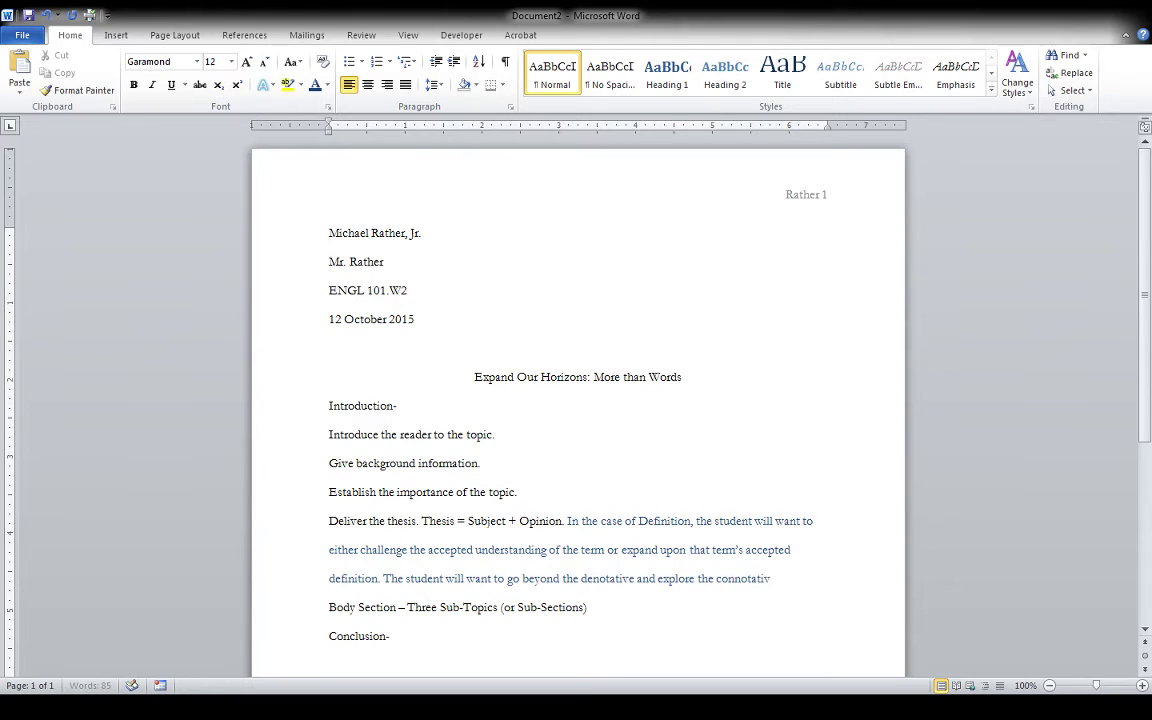
text(e.)
Start a new line below the thesis note in red text reading "Freedom – Associate "Freedom" with positive emotions"
text(F)
key(Return)
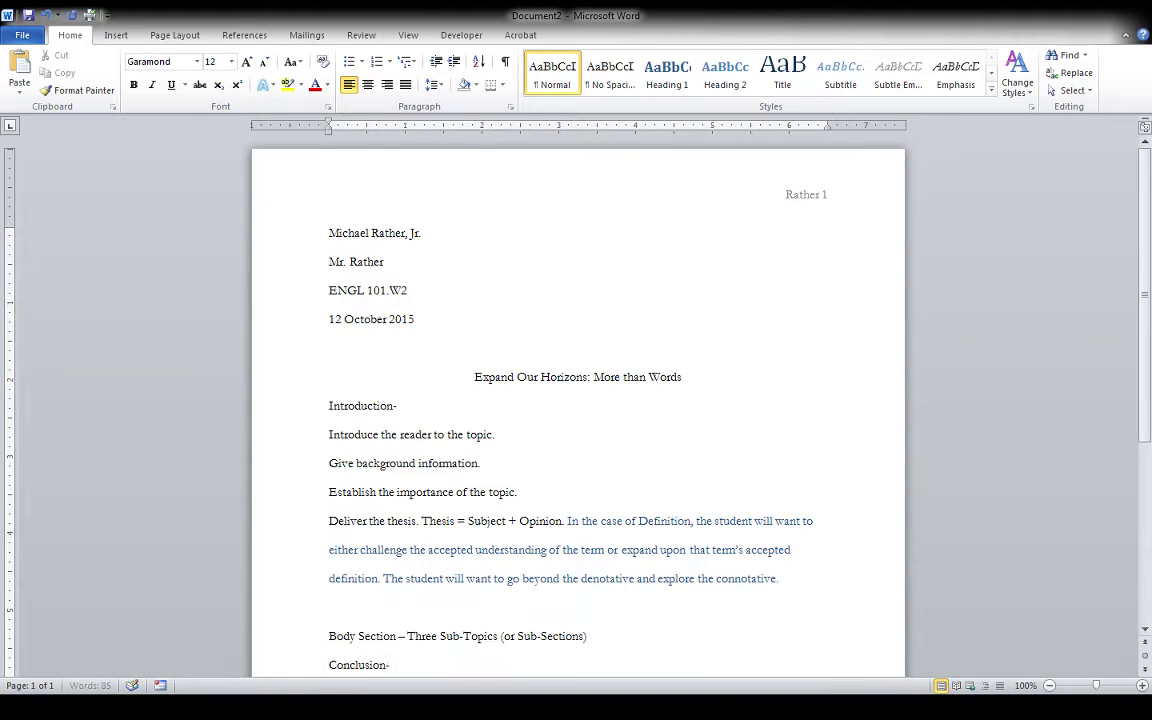
text(Freedom)
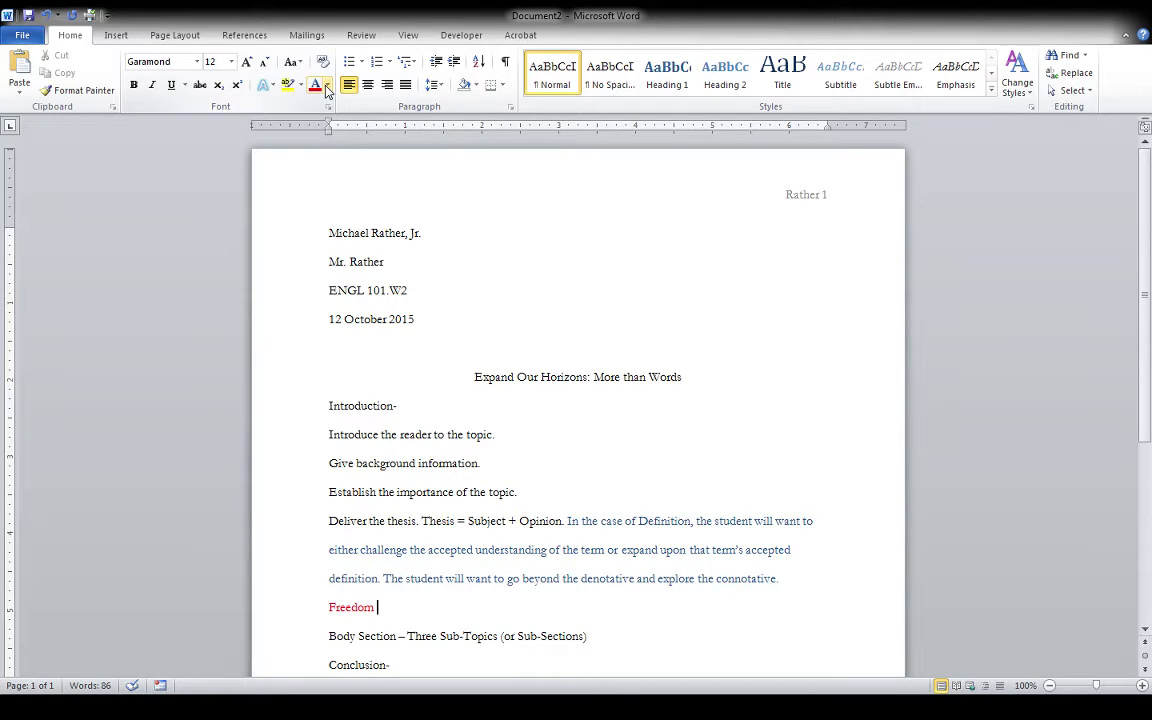
text(- Associate "Freed)
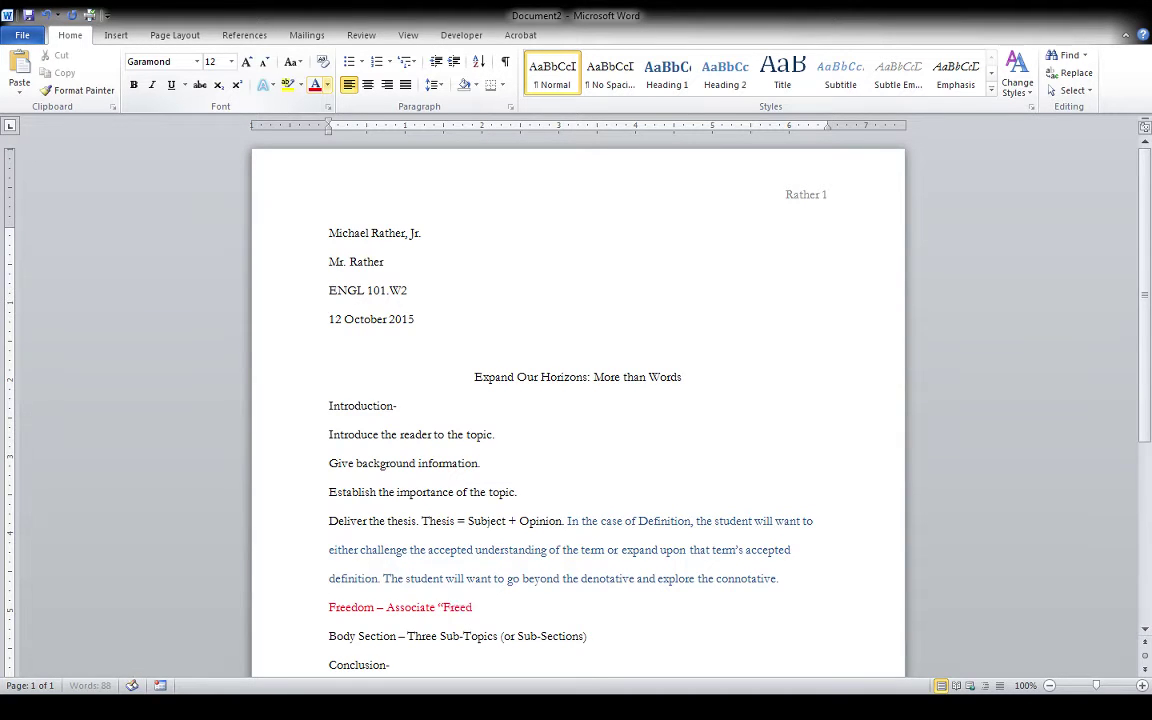
text(om" with positive emot)
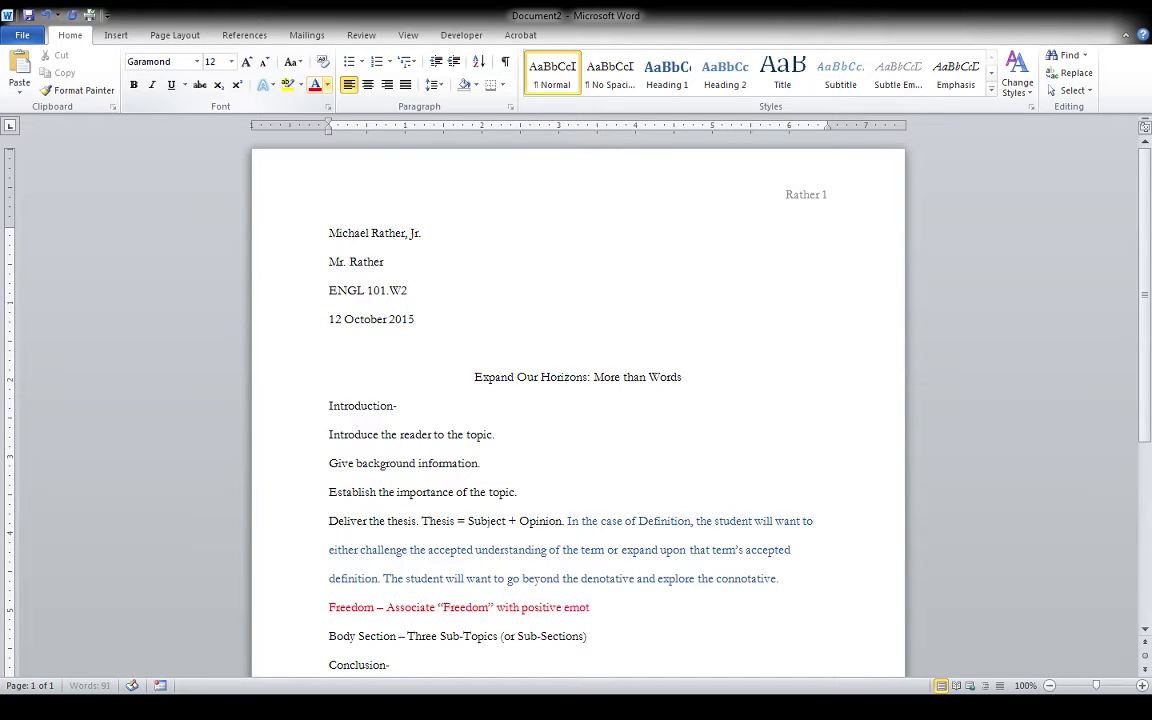
text(ions.)
Complete the red Freedom sentence with ", but it may also have a negative set of emotions attached to it."
click(616, 607)
text(, but it may also hav)
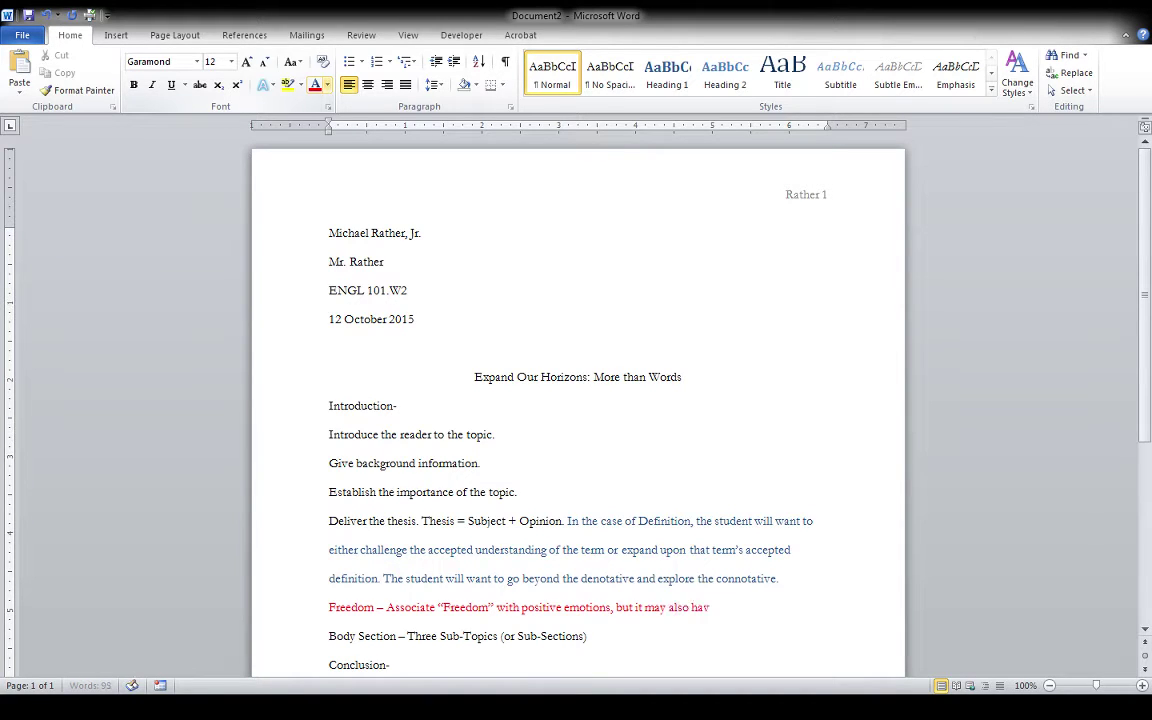
text(e a negative set of e)
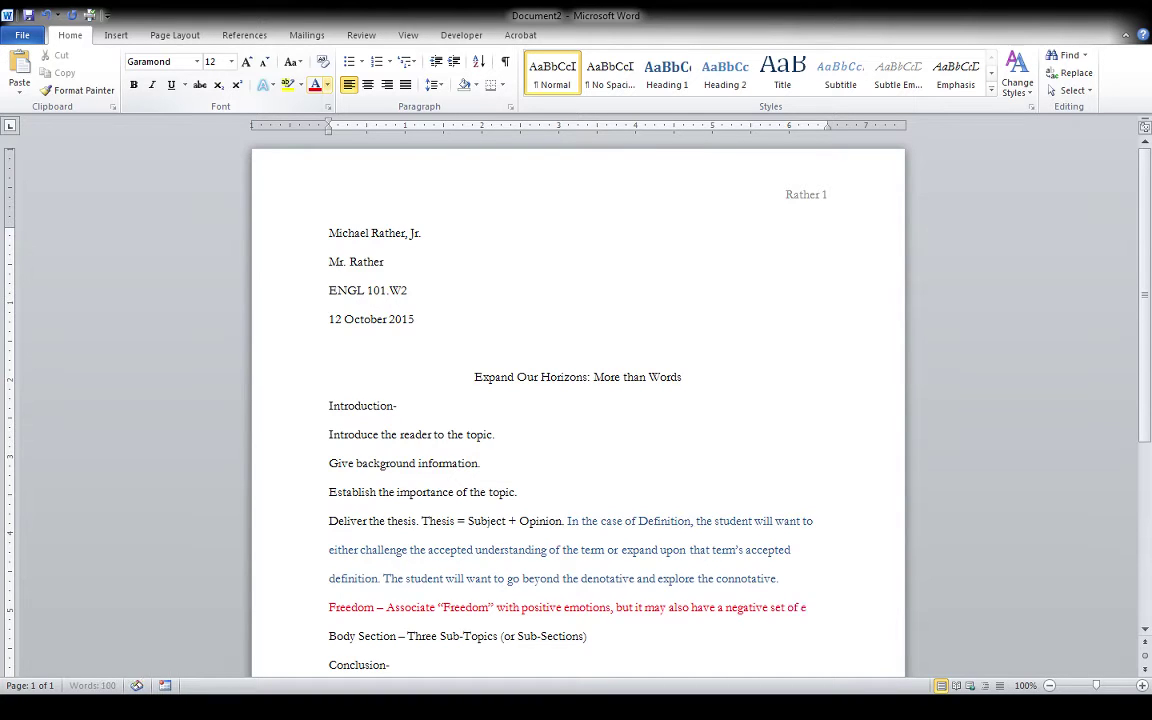
text(motions attached to it. )
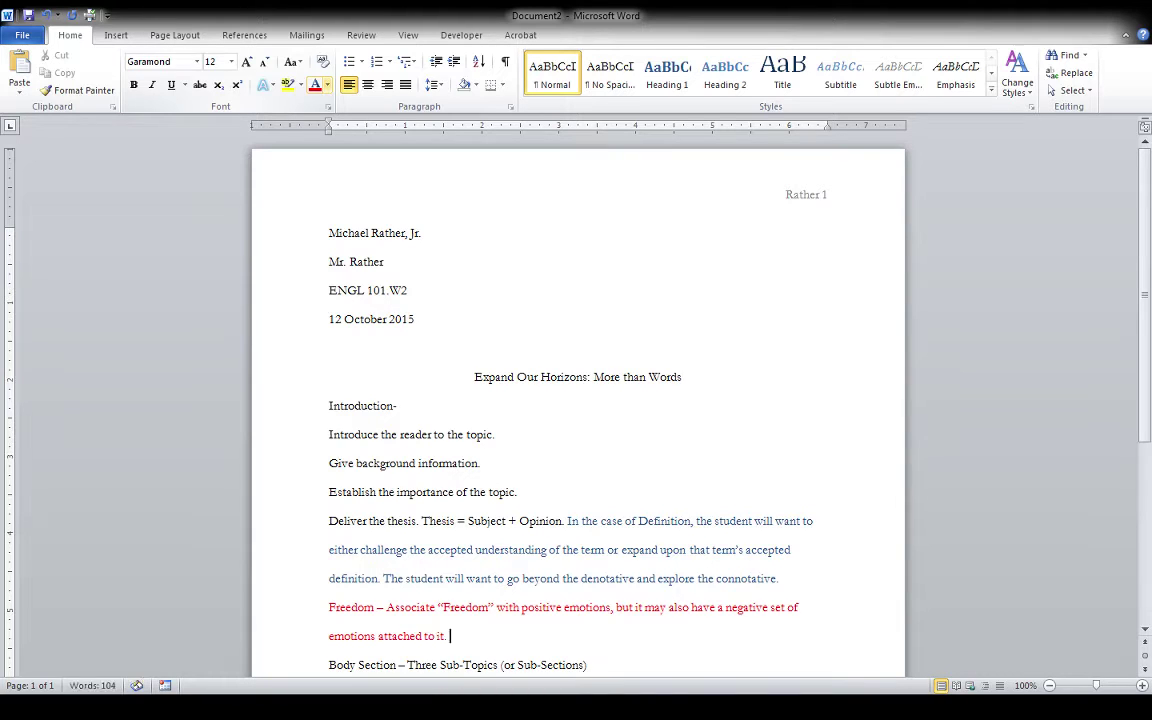
Add "What we are talking about here is "connotation." Connotation is determined by a number of factors:" to the Freedom paragraph
text(What we are talking about here is "connotati)
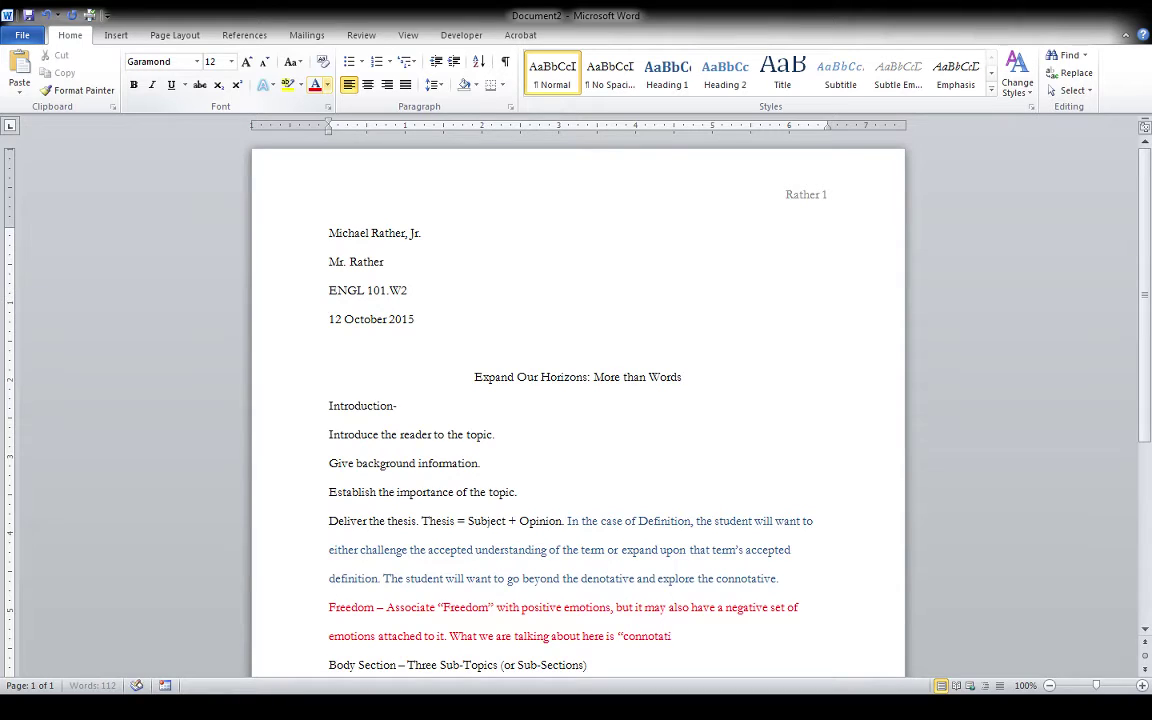
text(on.")
text( Connotation is determine)
text(d by a number)
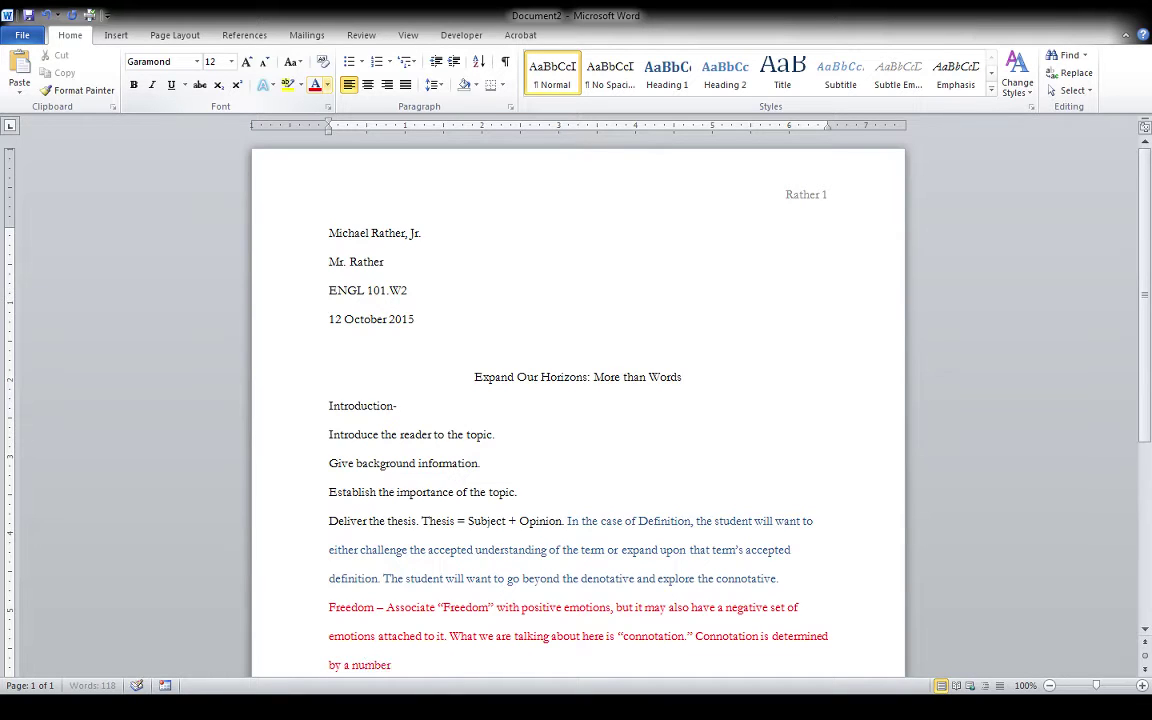
text( of factors:)
Add a bullet below the Freedom paragraph reading "What a word means changes depending on a number of variables:"
key(Return)
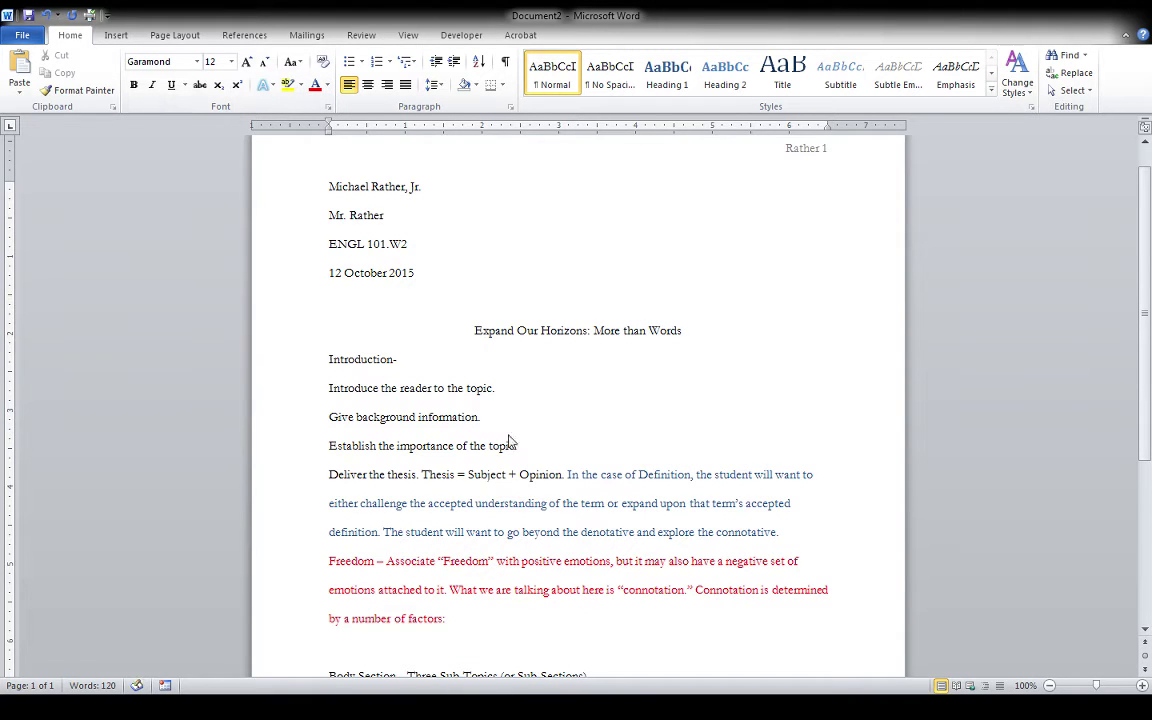
scroll(632, 514, down, 1)
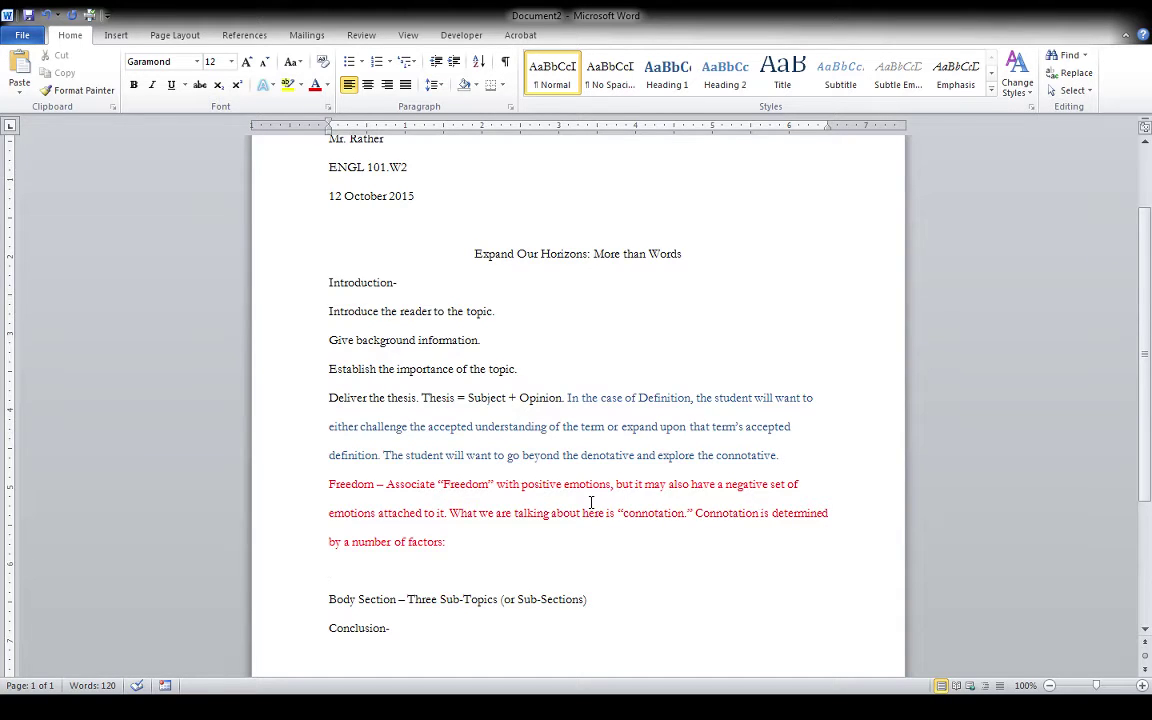
click(349, 62)
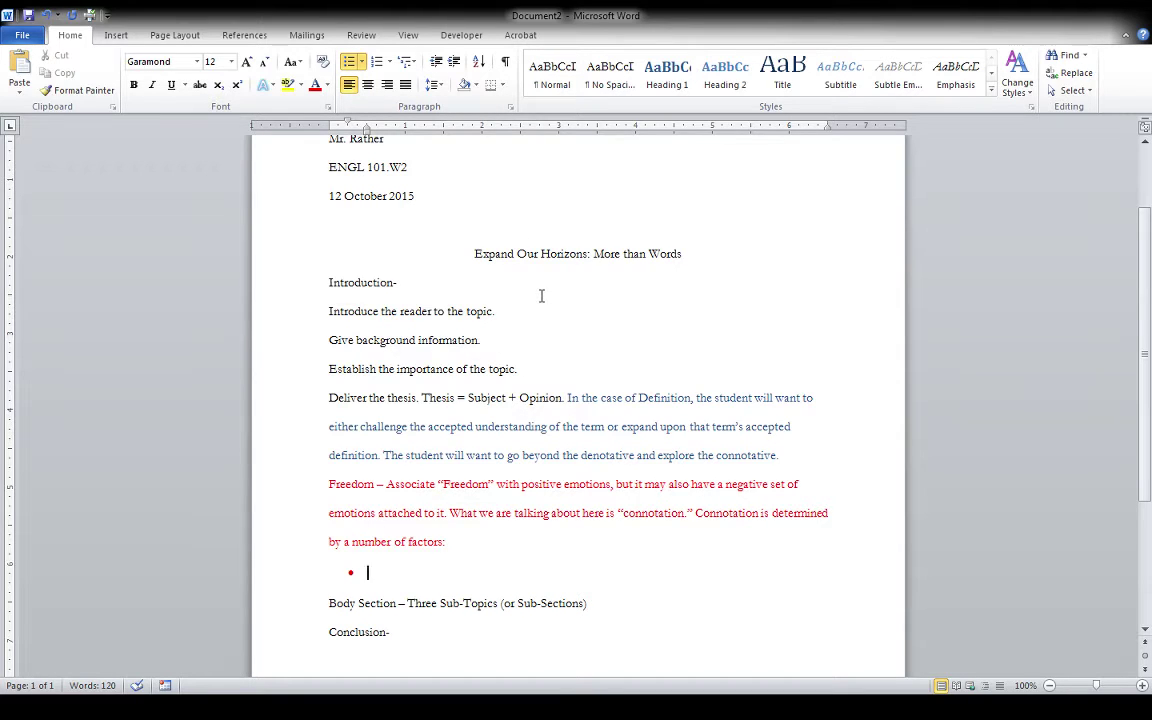
text(What a word means )
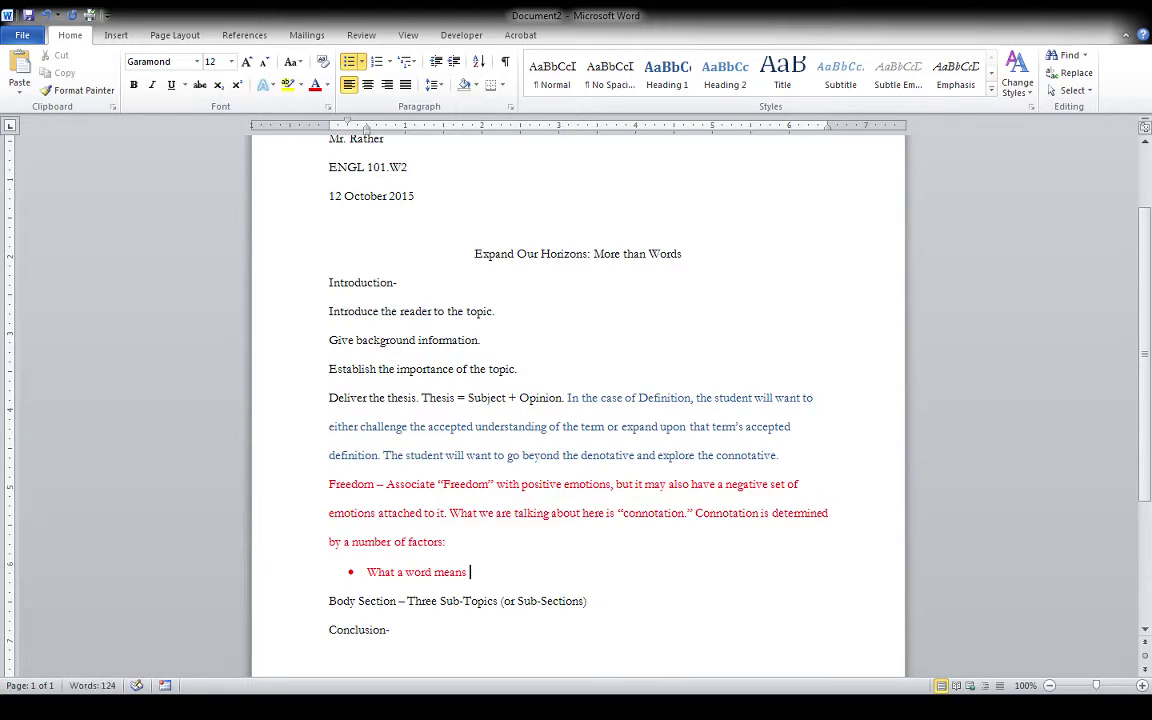
text(changes depending on)
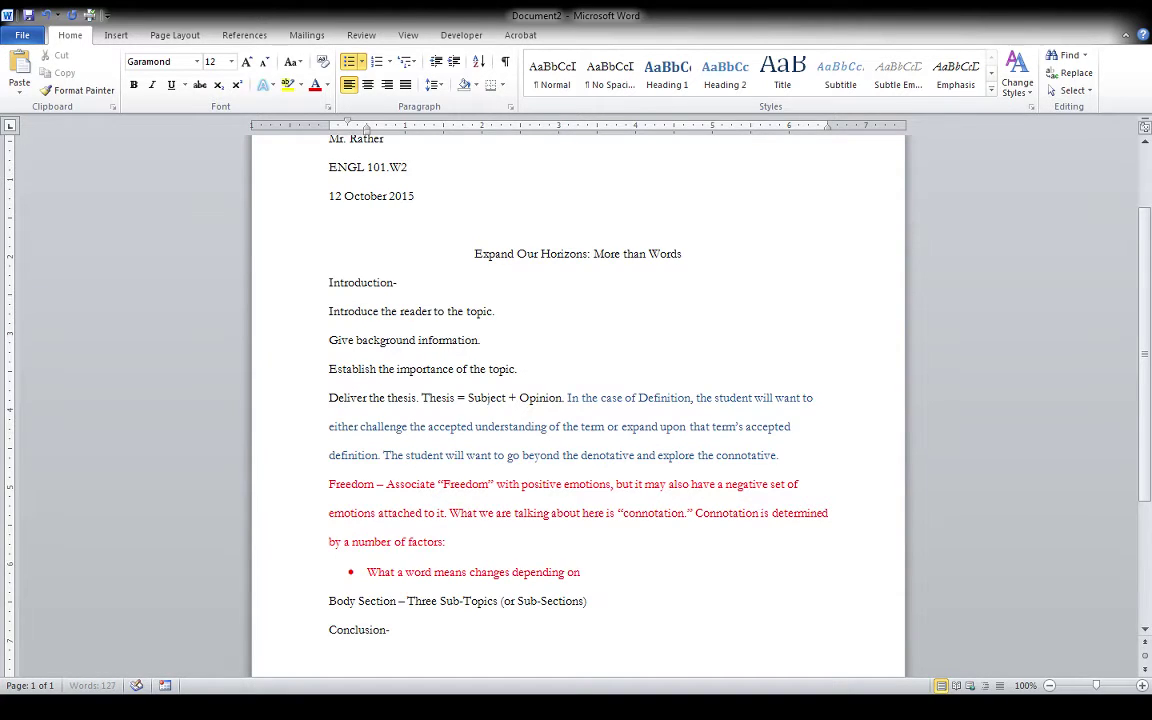
text( a nuyumber of variable)
key(BackSpace)
key(BackSpace)
key(BackSpace)
text(bles)
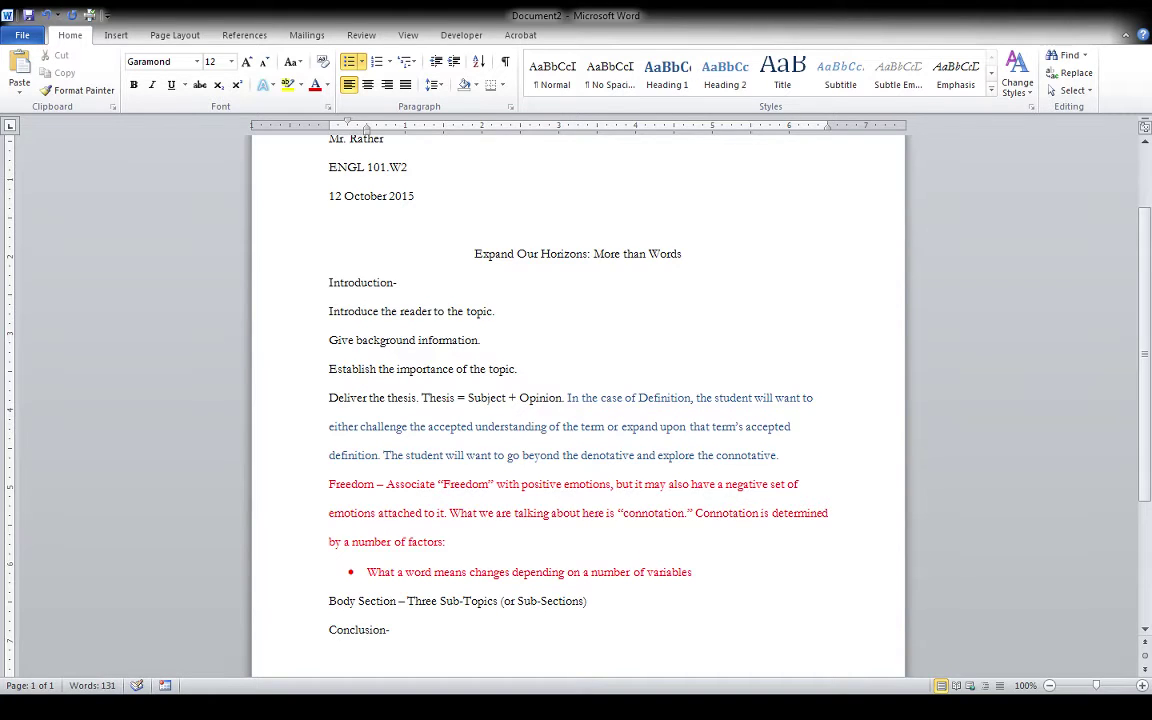
text(:)
Replace "is determined by a number of factors:" after "Connotation" in the Freedom paragraph with "means"
drag(446, 541, 762, 517)
key(Delete)
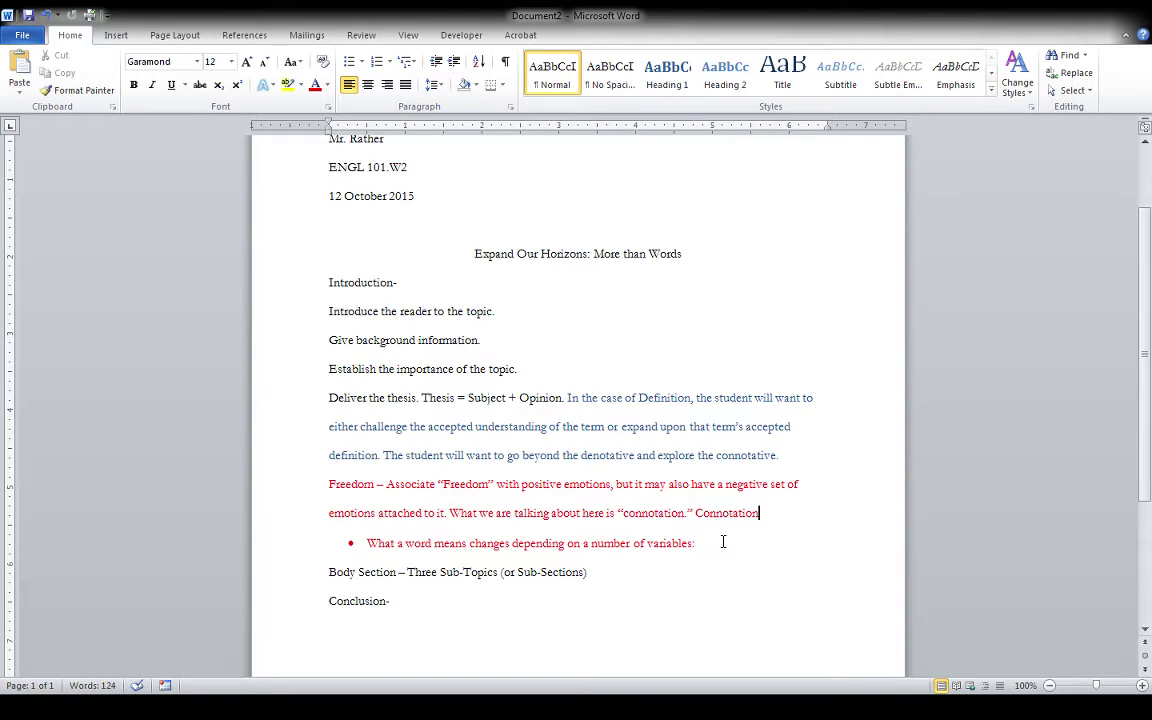
click(725, 541)
click(761, 511)
text(means)
Add an indented sub-bullet reading "Time – When the word is said." under the variables bullet
click(720, 547)
key(Return)
key(Tab)
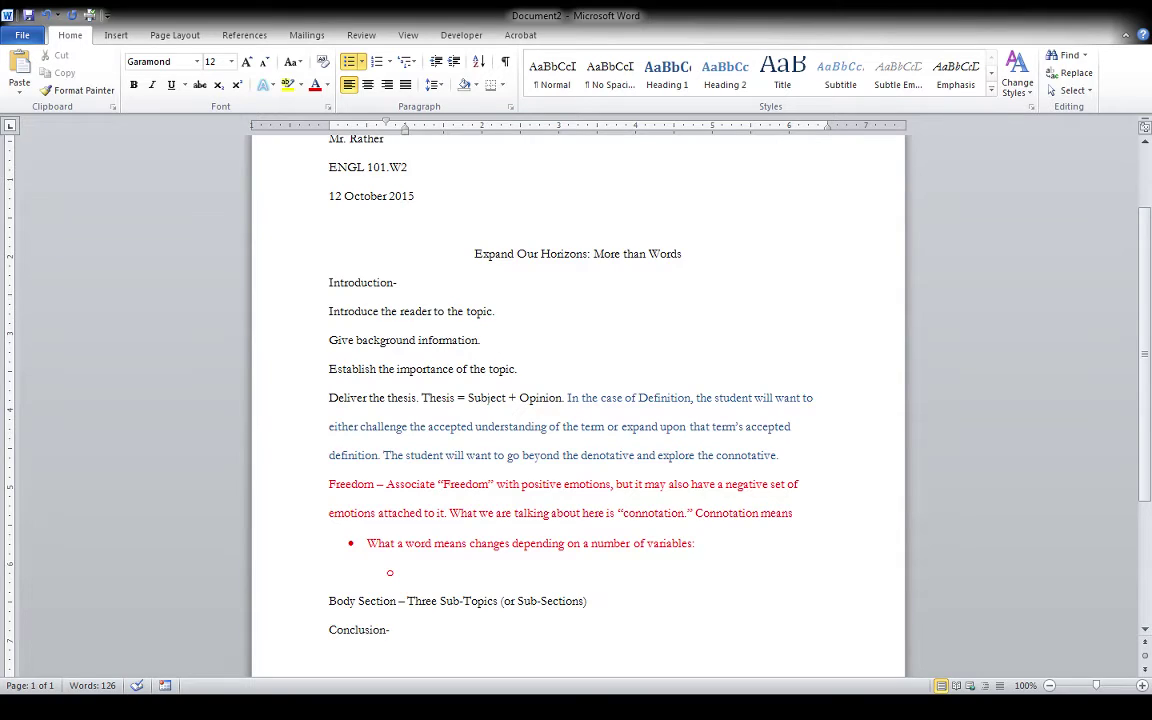
text(Time - When the word is said)
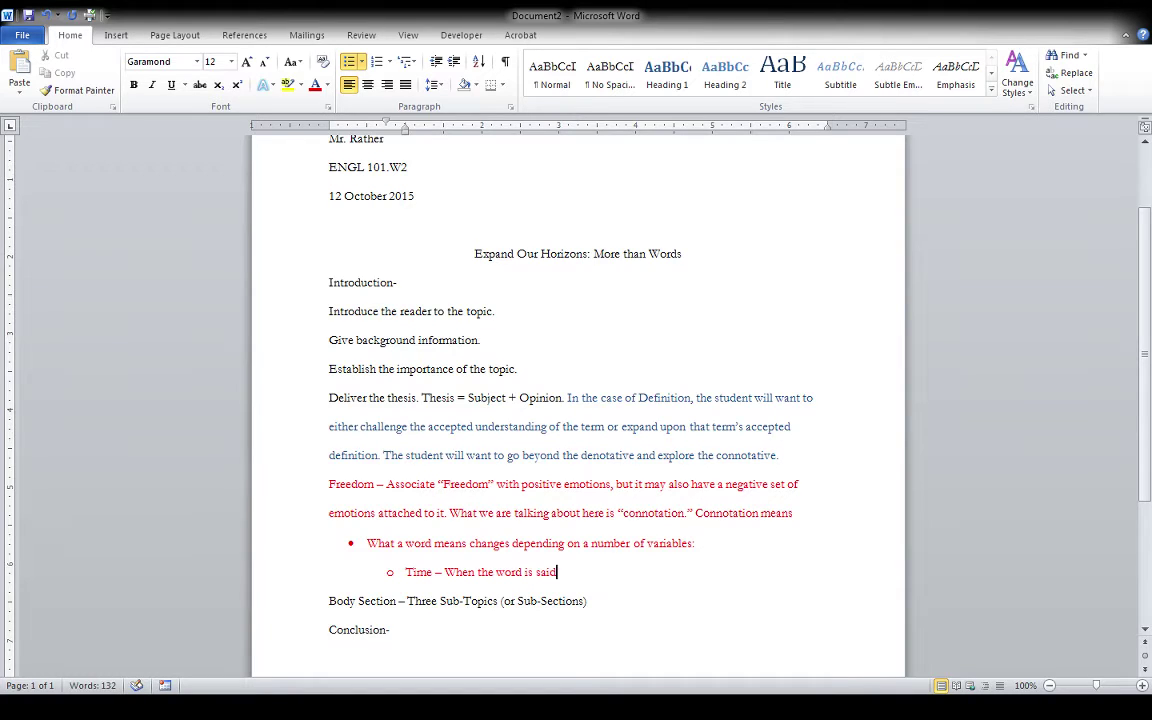
text(.)
Add a second sub-bullet reading "Speaker – Who is saying the word."
key(Return)
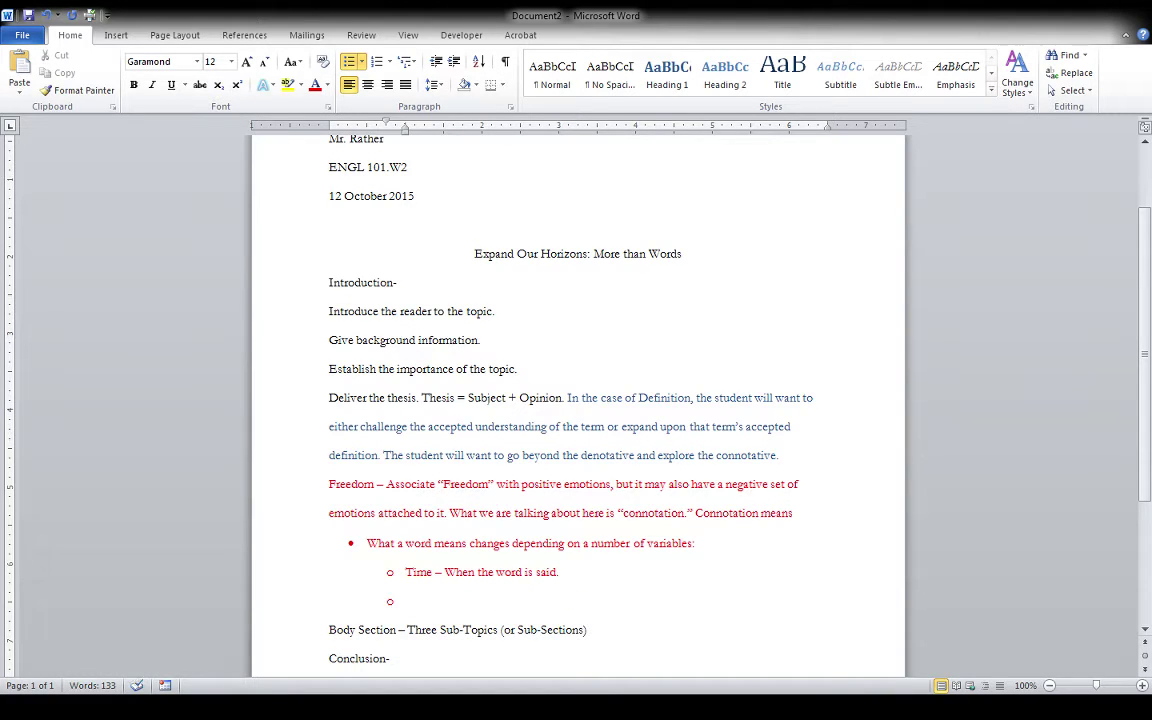
text(Speaker -)
text( Who)
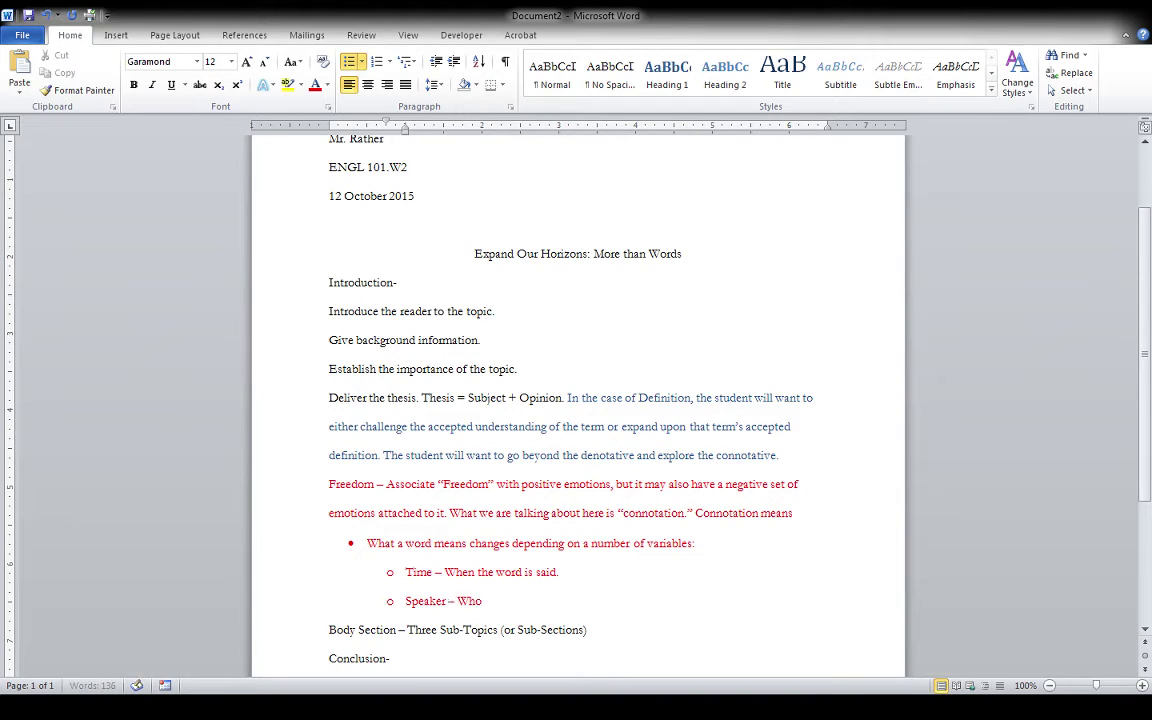
text( is saying the word.)
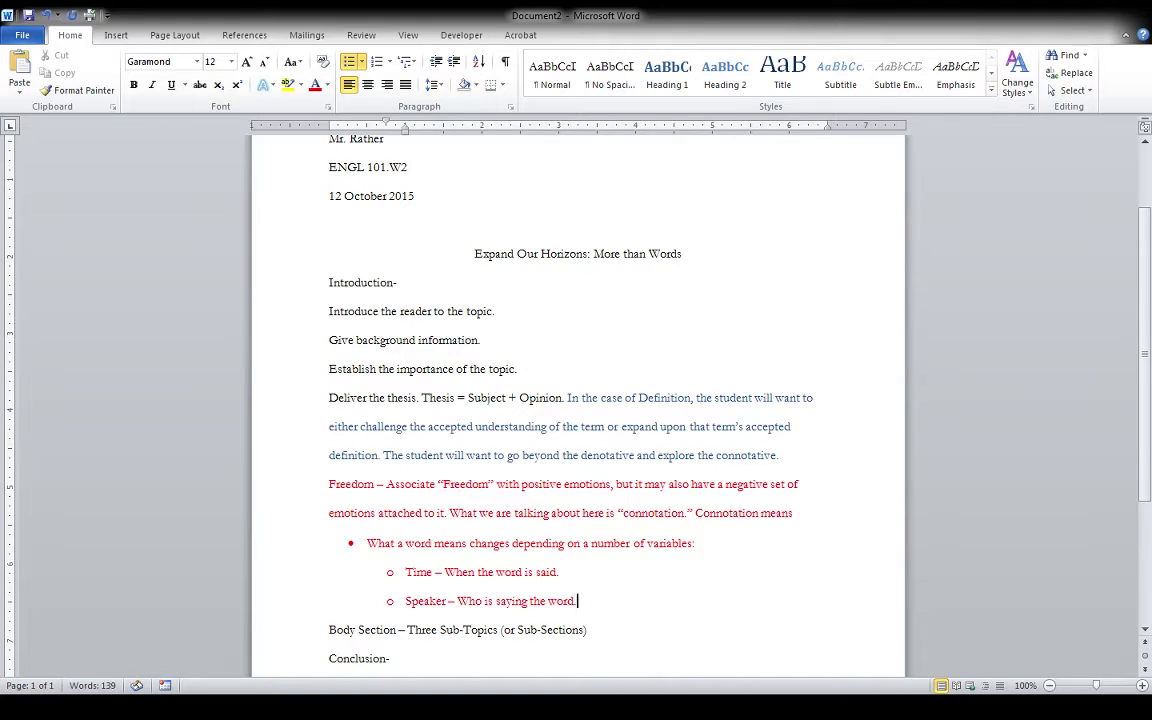
Add the third-level bullets "Speaker's race or nationality" and "Speaker's age" under the Speaker item
key(Return)
key(Tab)
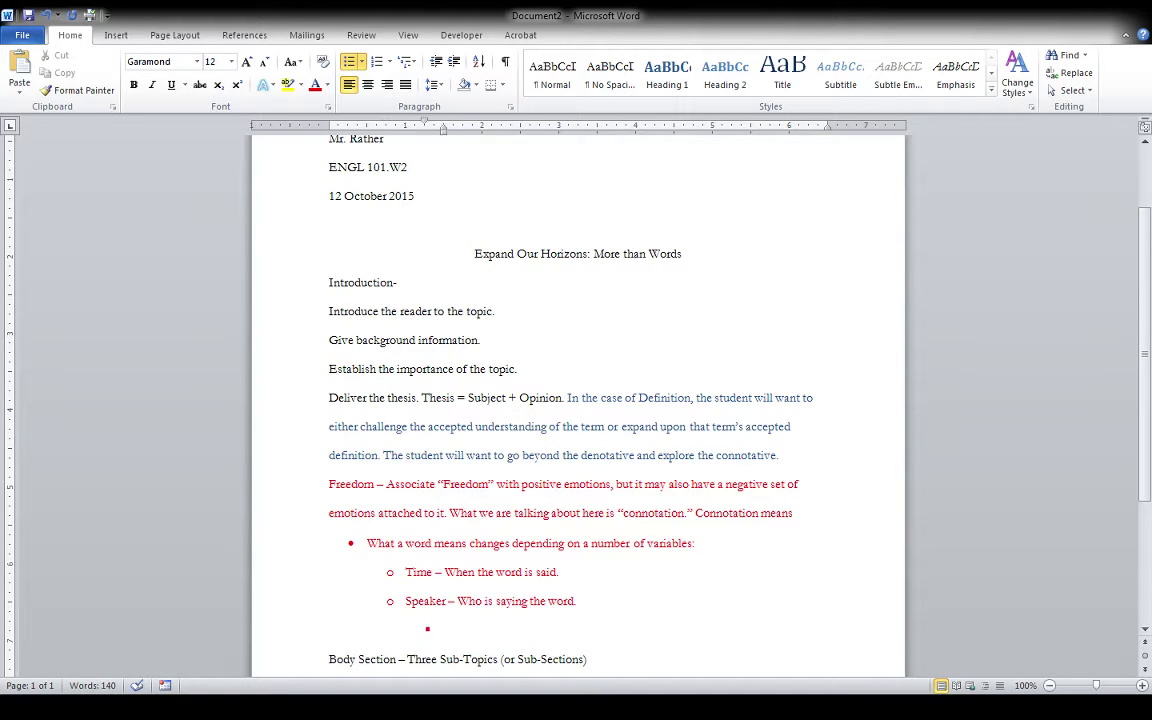
text(Speaker')
text(s race or nationality)
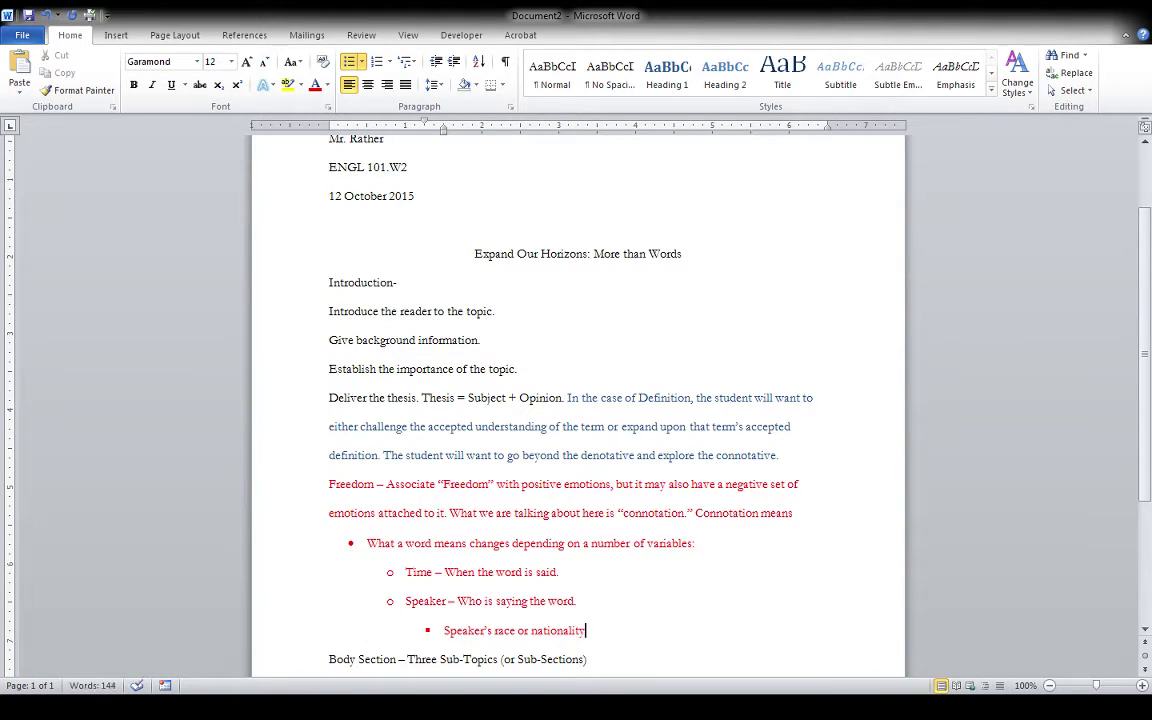
key(Return)
text(Speaker's )
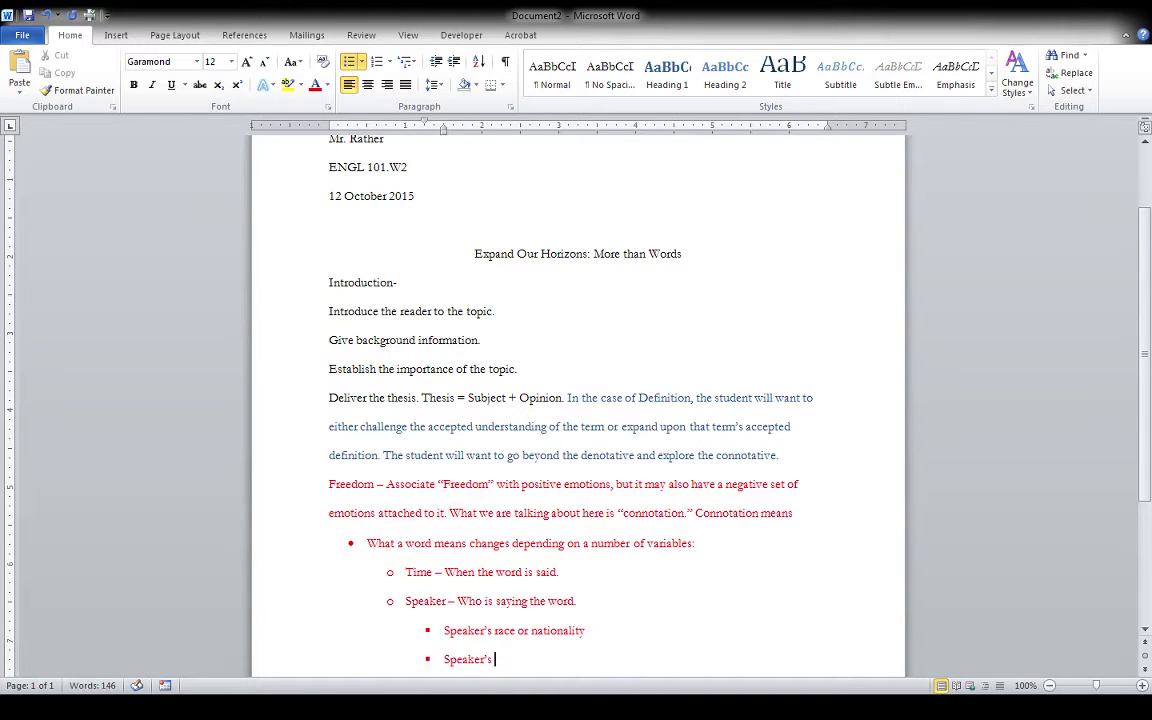
text(age)
Add the third-level bullets "Speaker's audience" and "Speaker's religion" below the speaker's age bullet
key(Return)
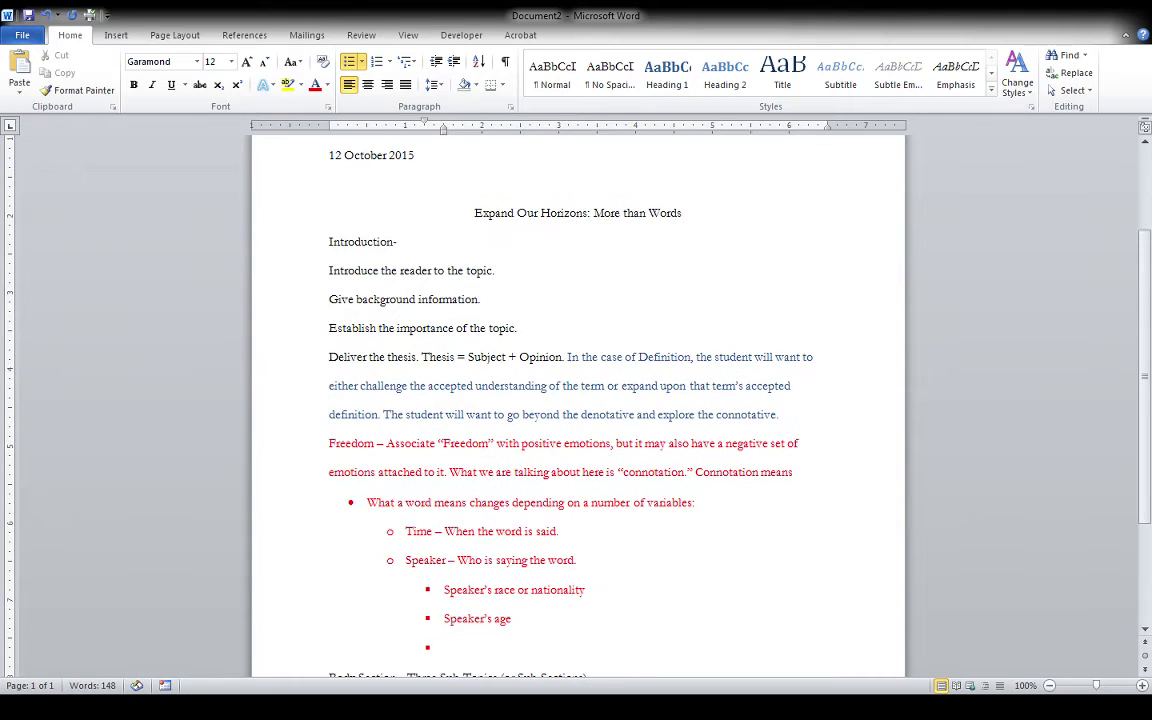
scroll(719, 599, down, 2)
text(Speaker's au)
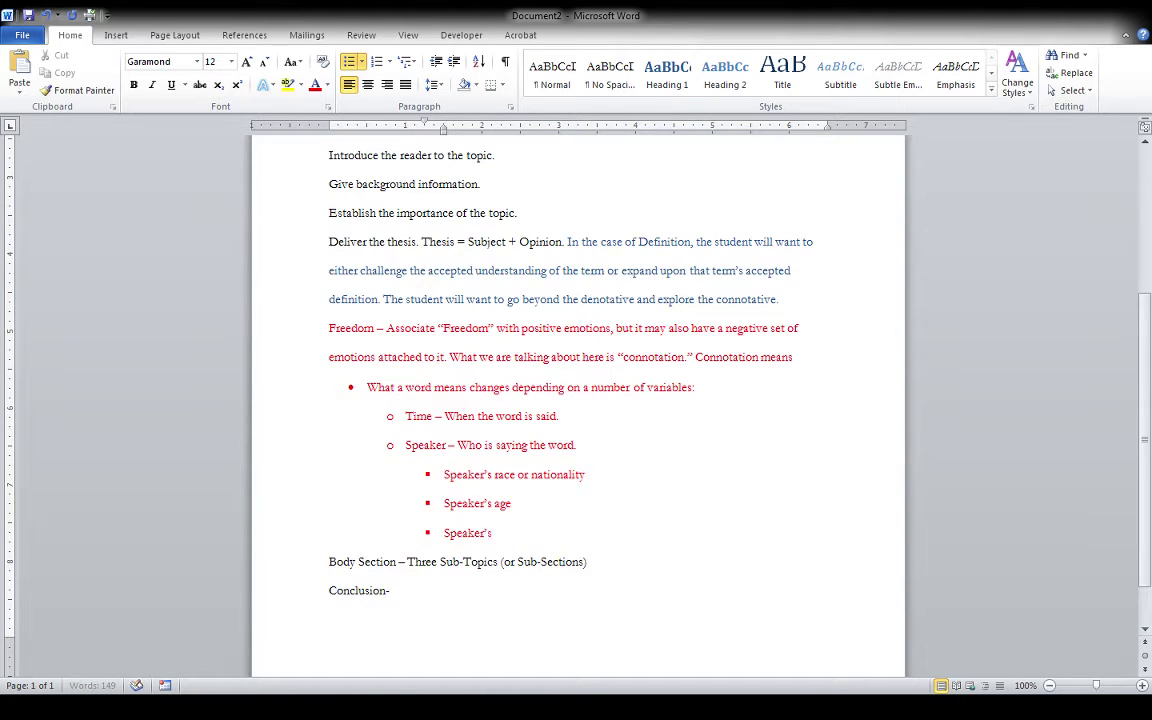
text(dience)
key(Return)
text(Speaker's religion)
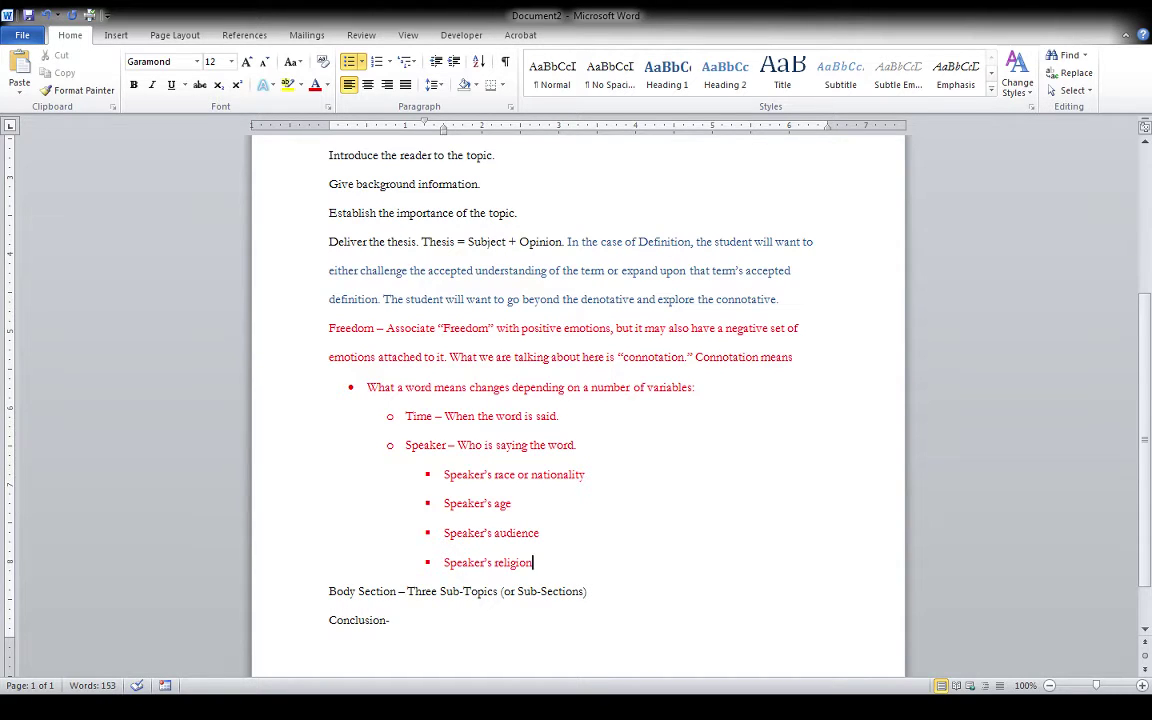
Extend the speaker's religion bullet to read "Speaker's religion/ideology"
text(/wprldvi)
key(BackSpace)
key(BackSpace)
text(ideology)
Add a second-level bullet reading "Audience – Who is receiving the word." below the Speaker items
key(Return)
key(shift+Tab)
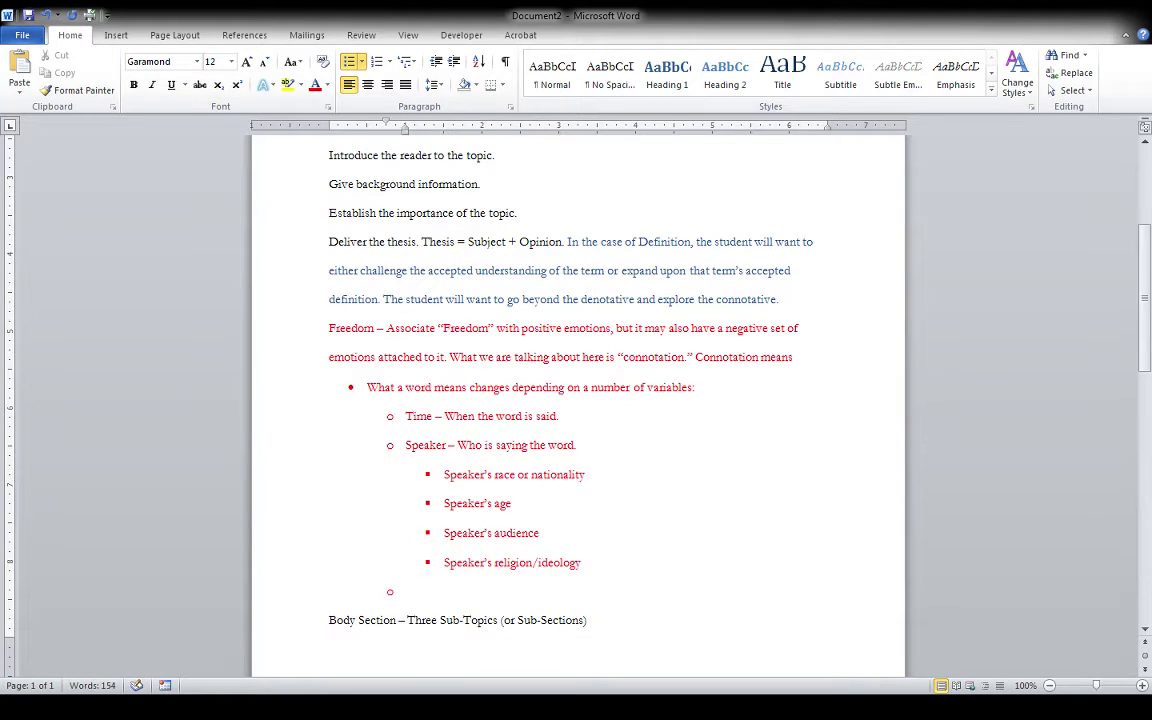
text(Audience - Who is rec)
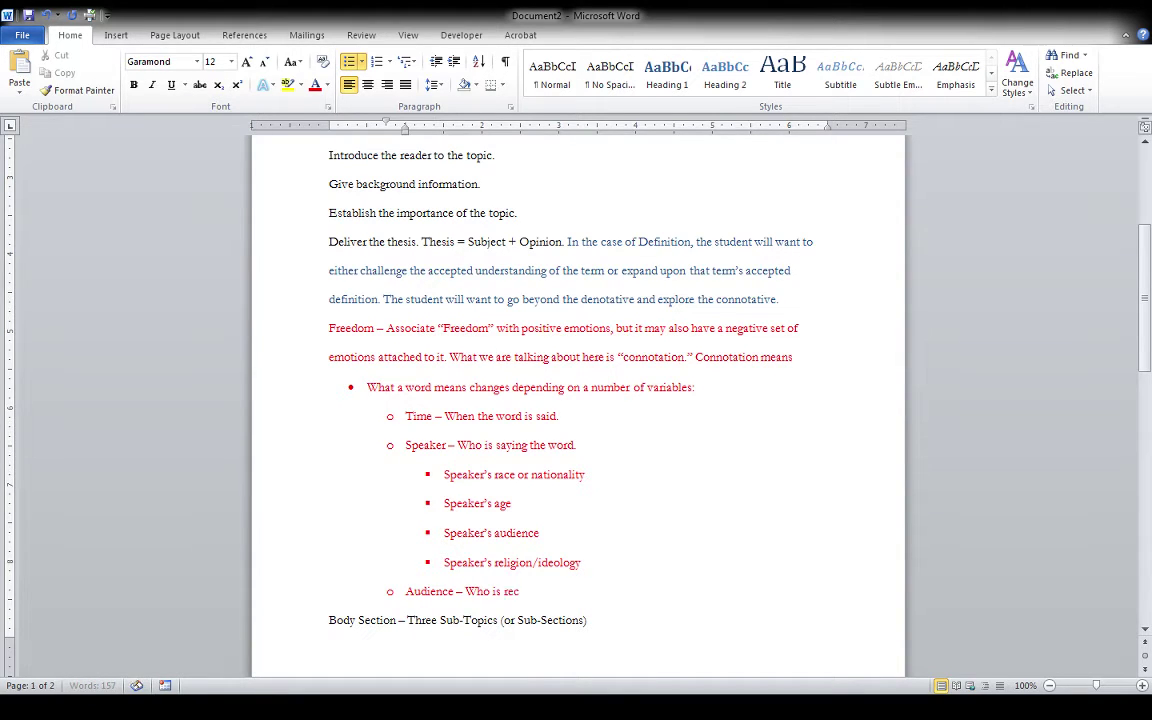
text(ieving the word.)
Add a third-level bullet reading "Audience's race or nationality" under the Audience item, with "Audience's" spelled correctly
key(Return)
key(Tab)
text(Au)
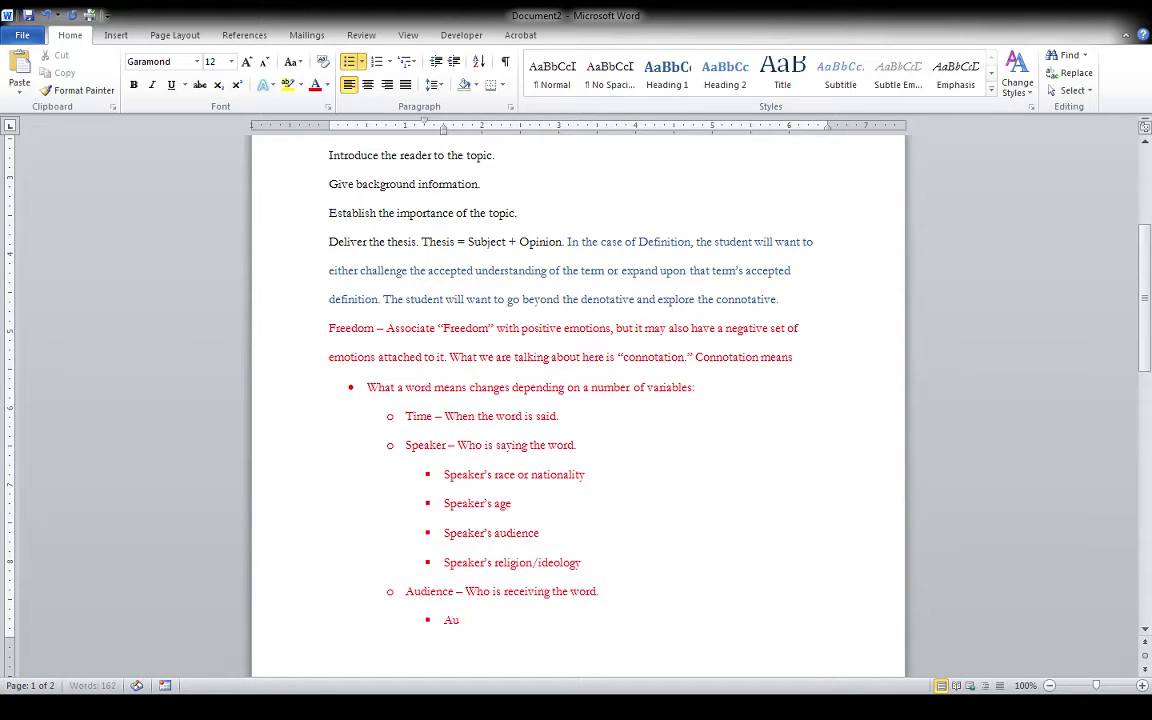
text(dince's race or nation)
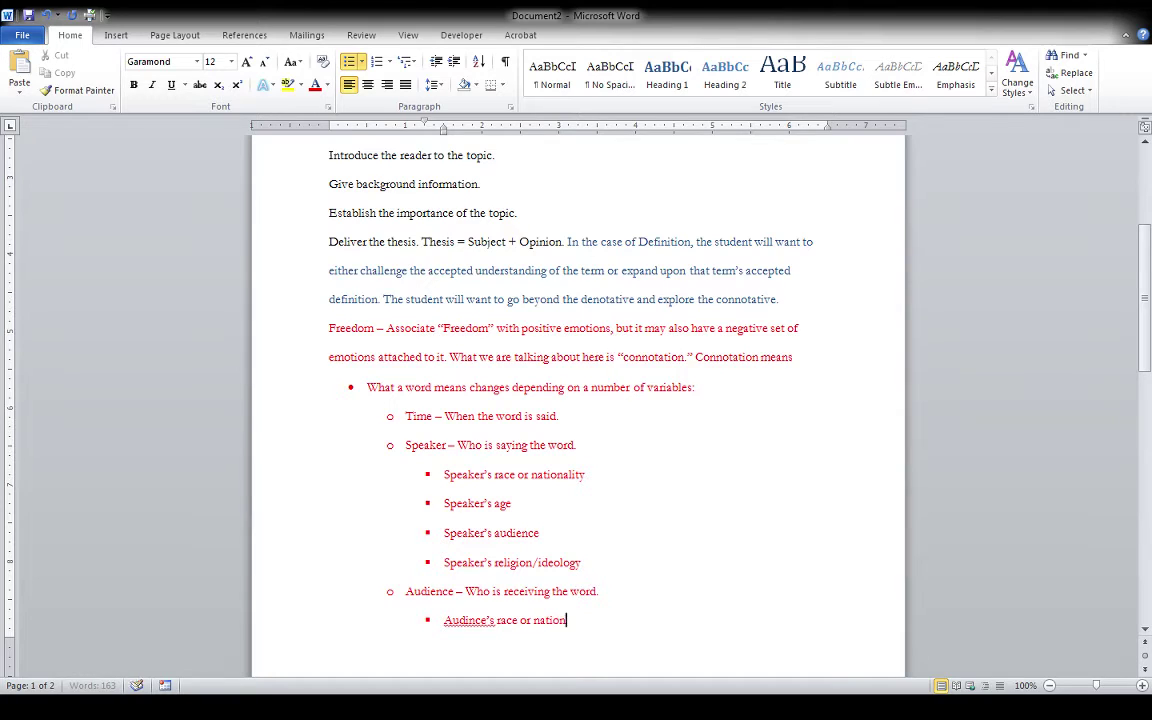
text(ality)
key(Return)
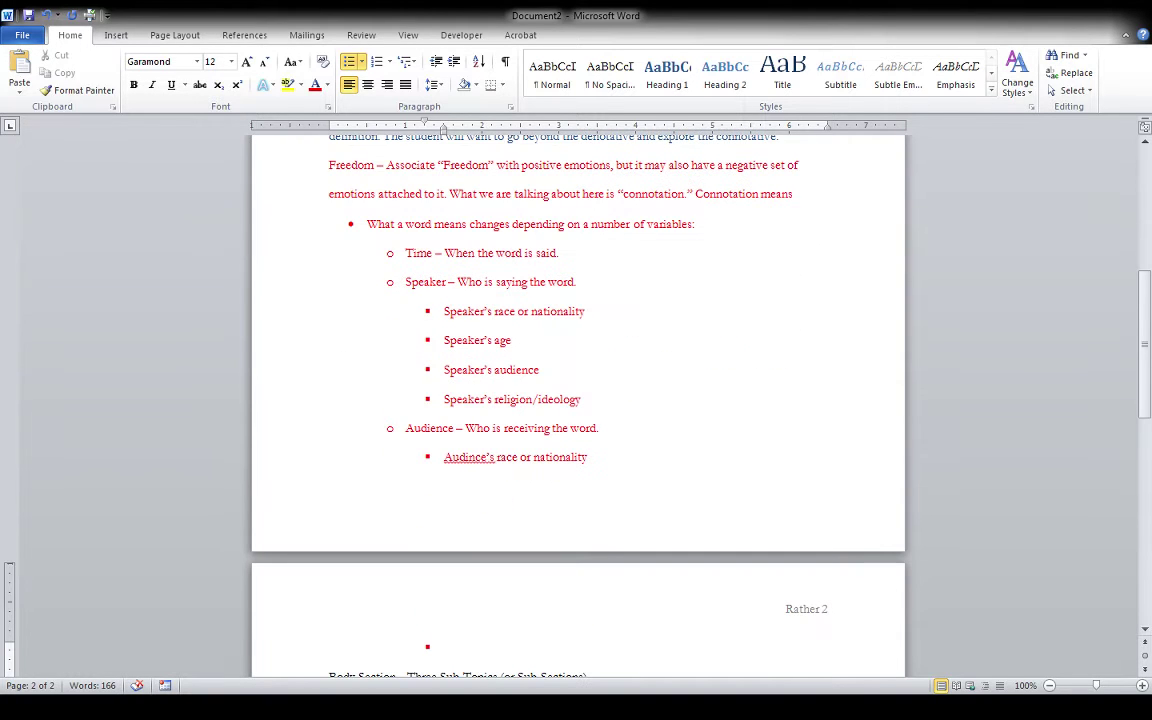
click(444, 456)
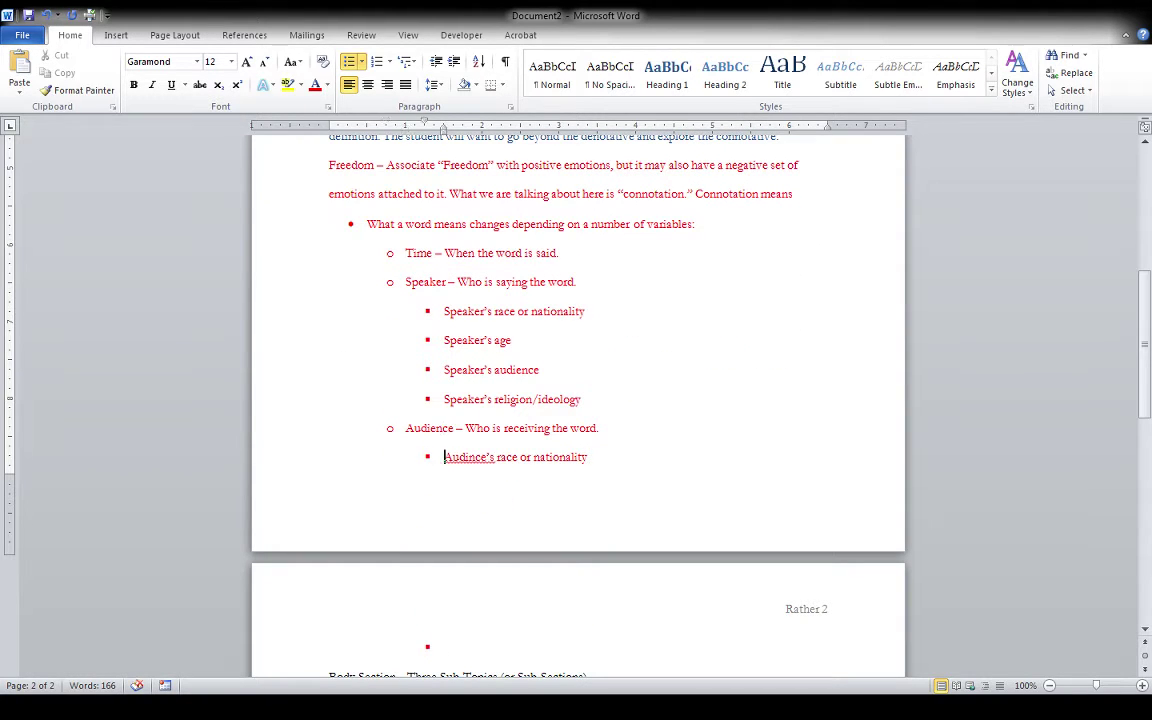
key(Right)
key(Right)
key(Right)
key(Right)
text(e)
Add the third-level bullet "Audience's age" below the audience's race or nationality bullet
key(Down)
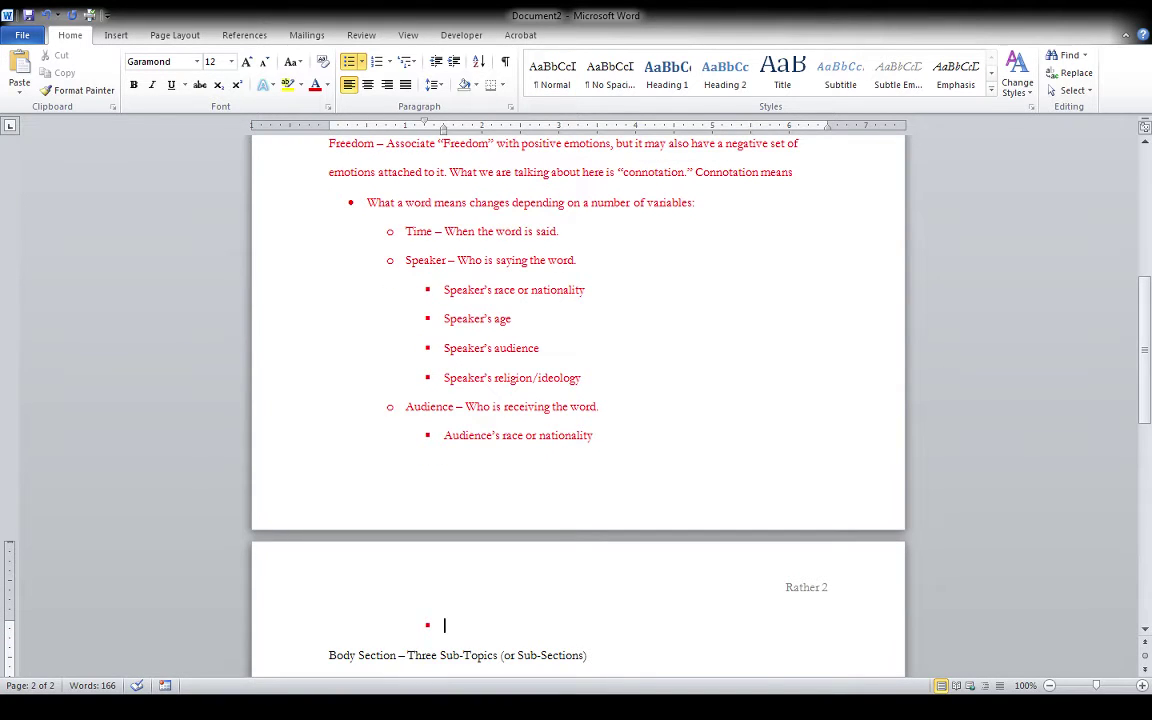
text(Audience)
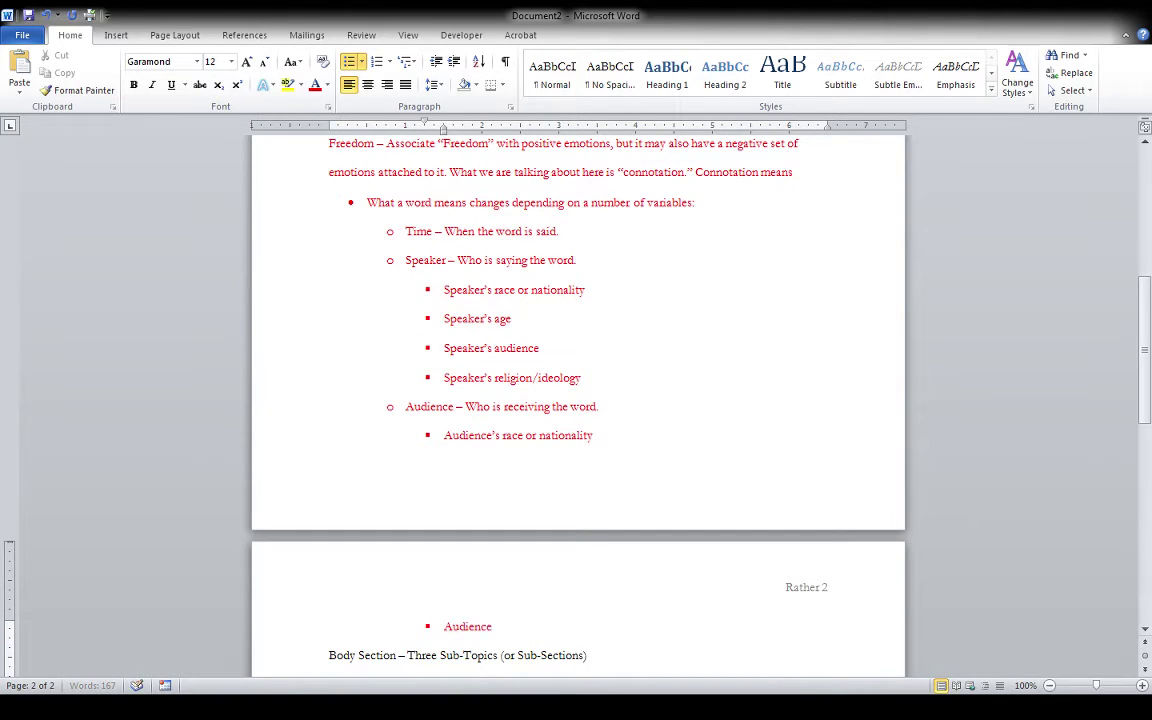
text('s age)
Add the third-level bullet "Audience's total make up (is it diverse or homogenous)" below the audience's age
key(Return)
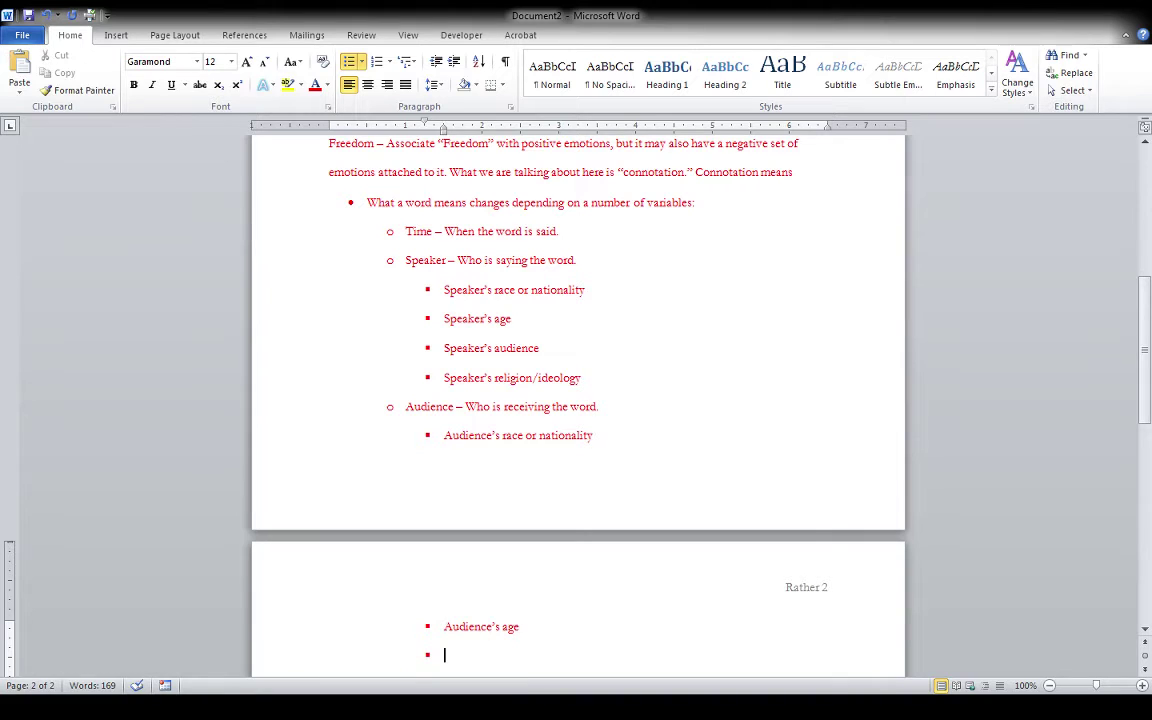
text(Audience's to)
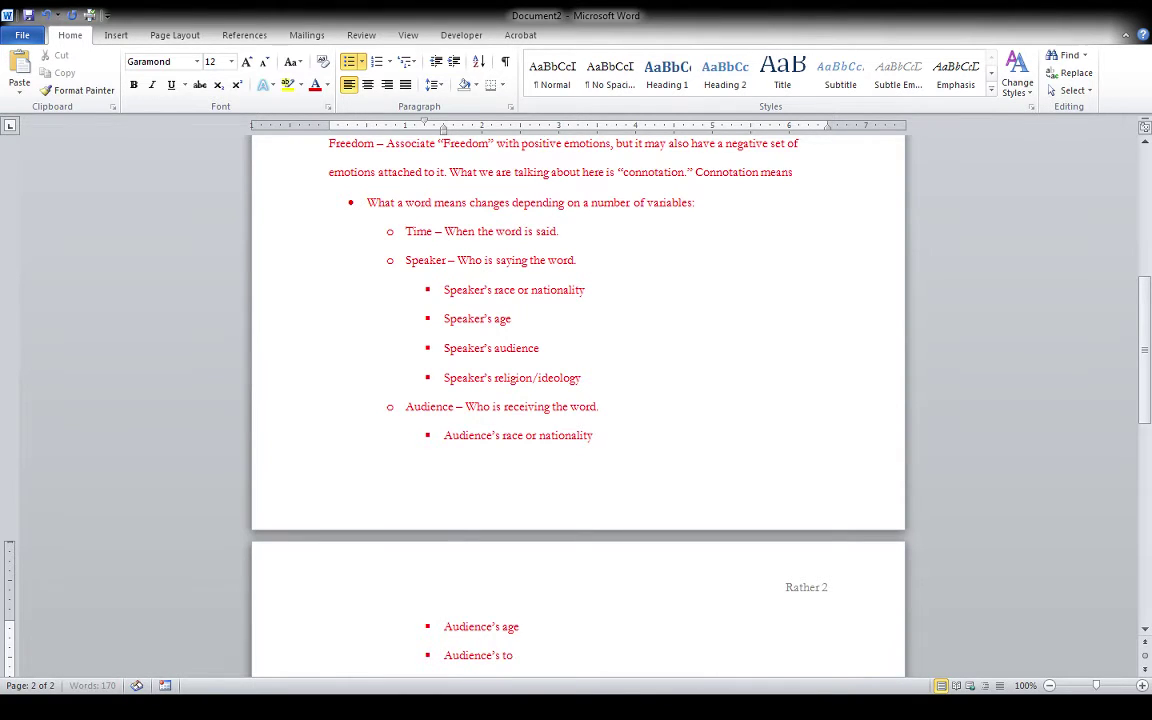
text(tal make up (is it)
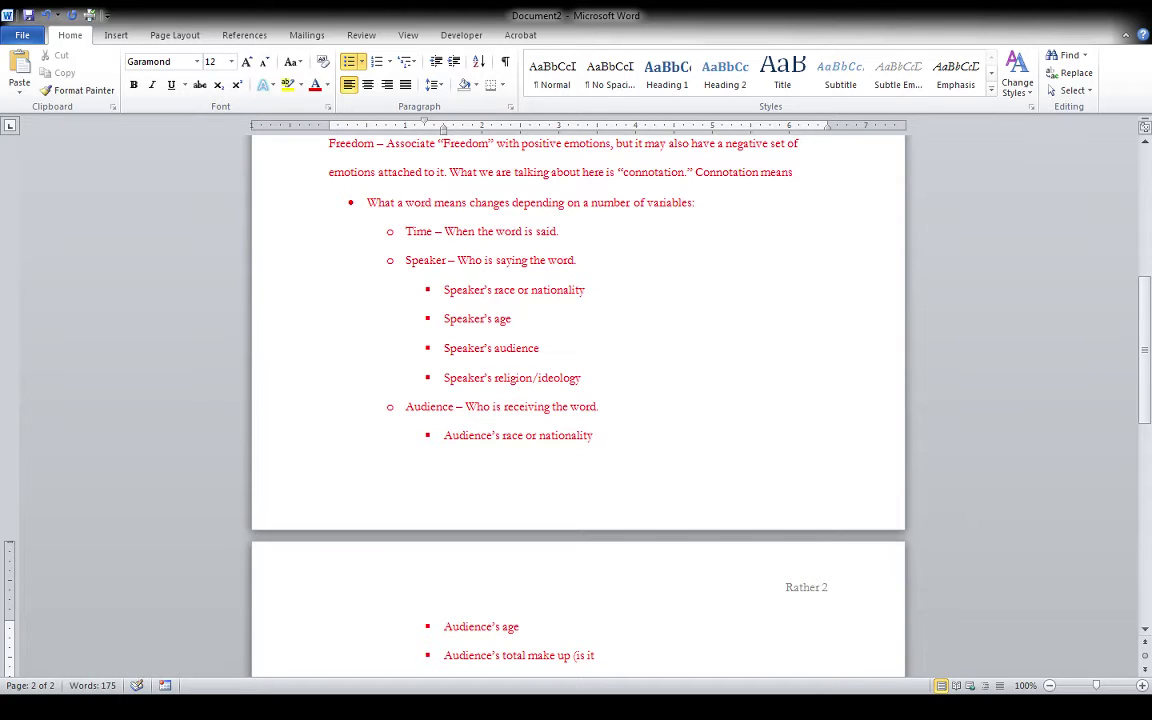
text( diverse or homogenic)
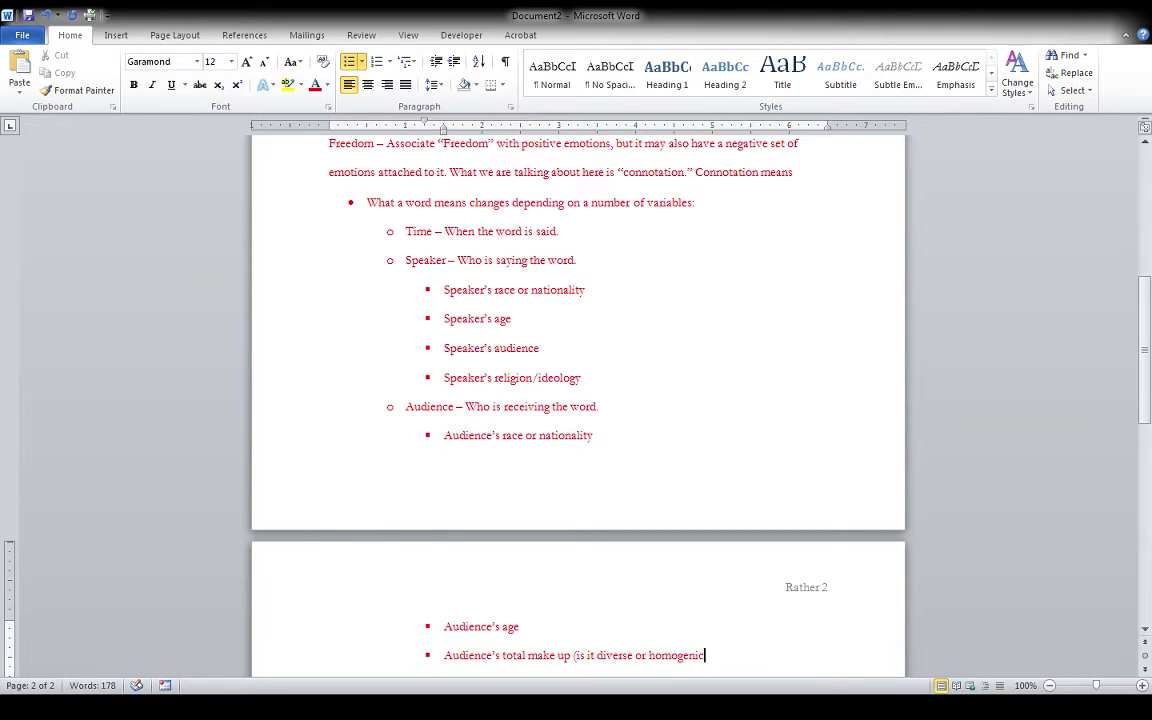
key(BackSpace)
key(BackSpace)
key(BackSpace)
text(ous)
text())
Add the third-level bullet "Audience's religio/ideology" at the end of the Audience list
scroll(684, 571, down, 4)
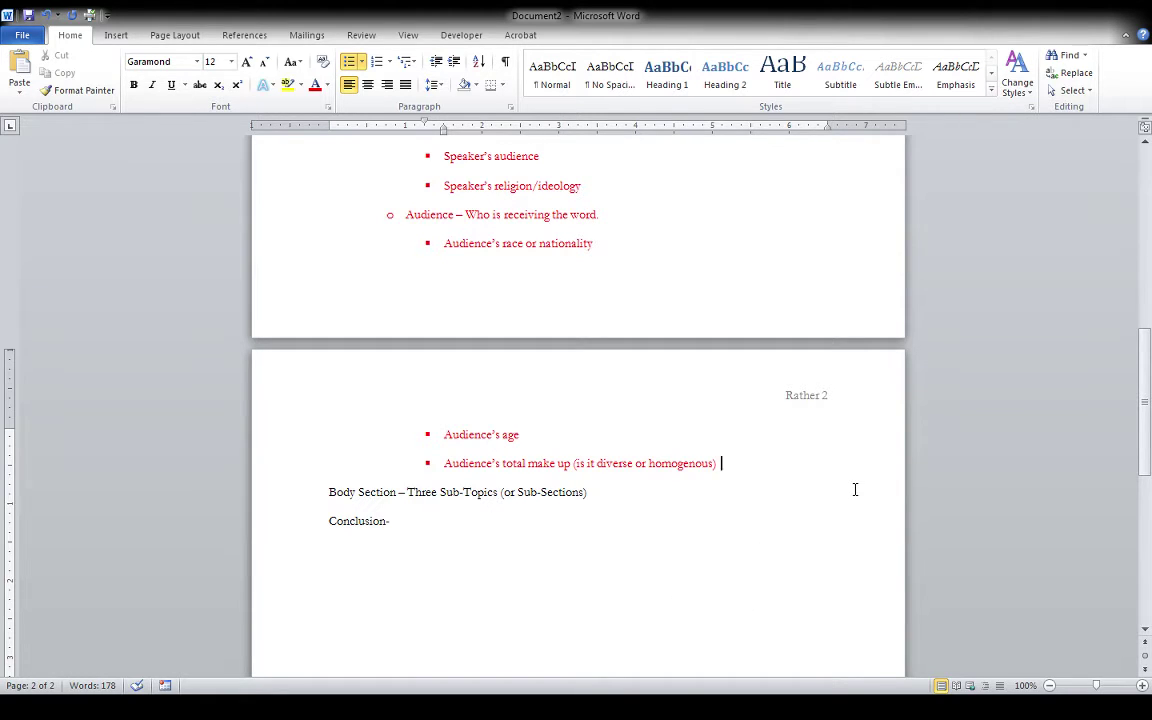
key(Return)
text(Audienc)
text(e's )
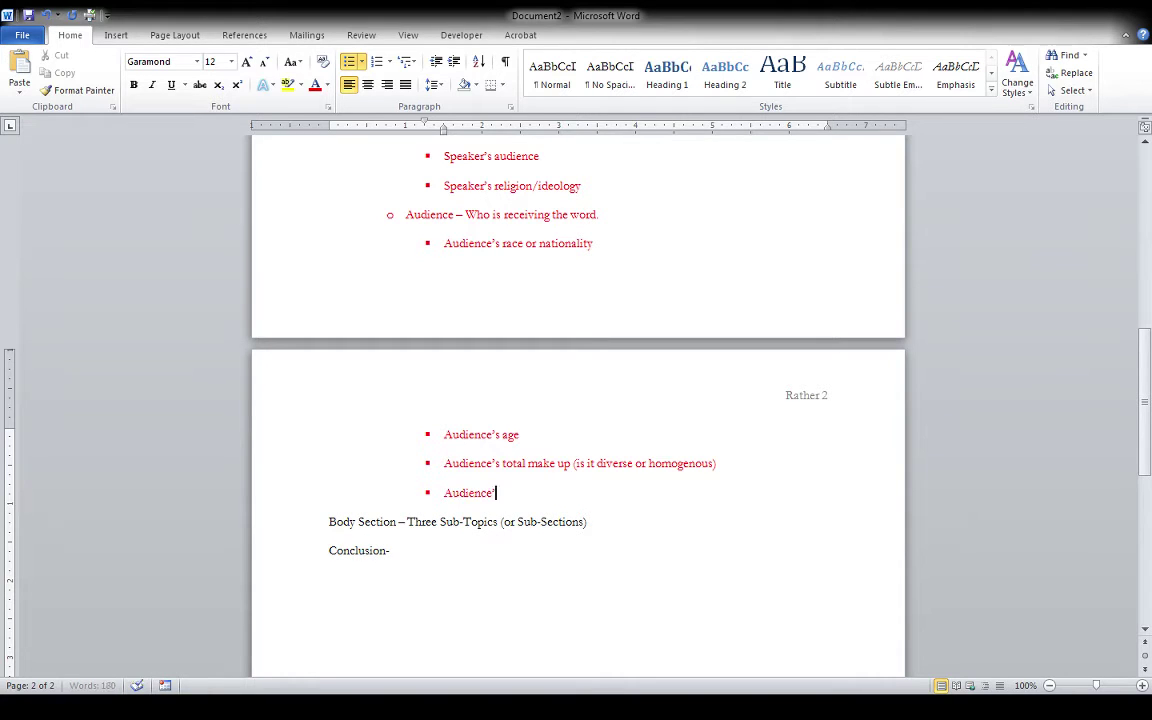
text(religio/ideology)
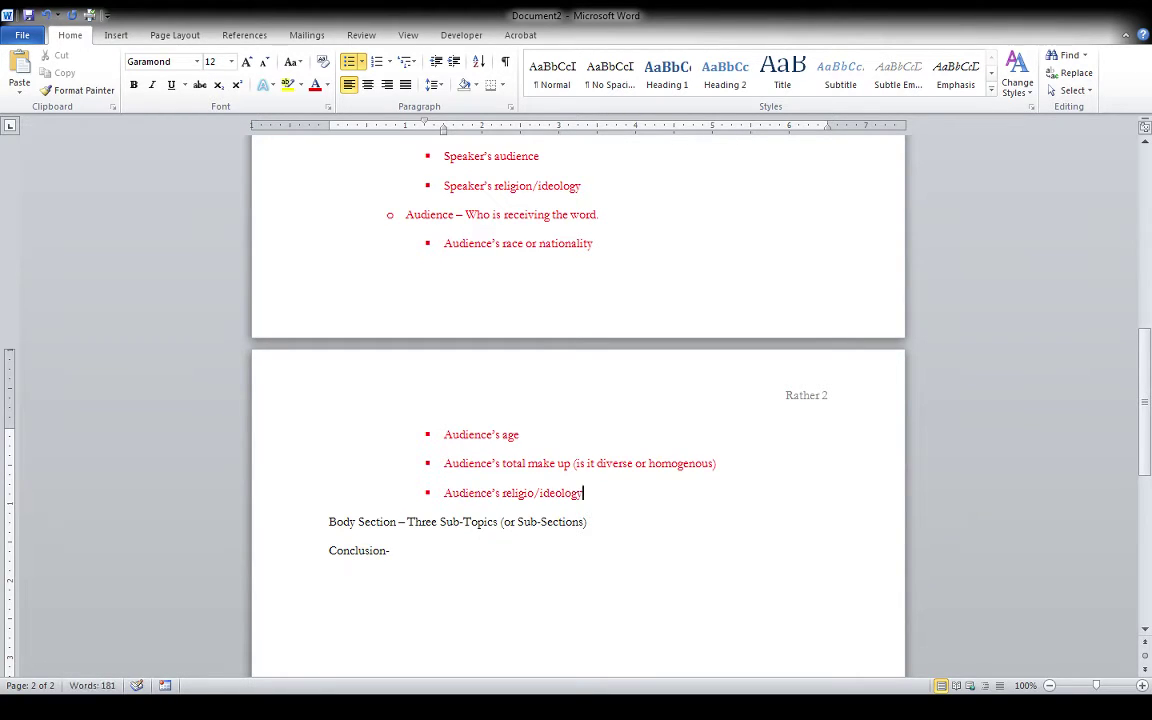
End the bulleted list with an empty unbulleted line above the Body Section heading
key(Return)
key(shift+Tab)
key(shift+Tab)
key(BackSpace)
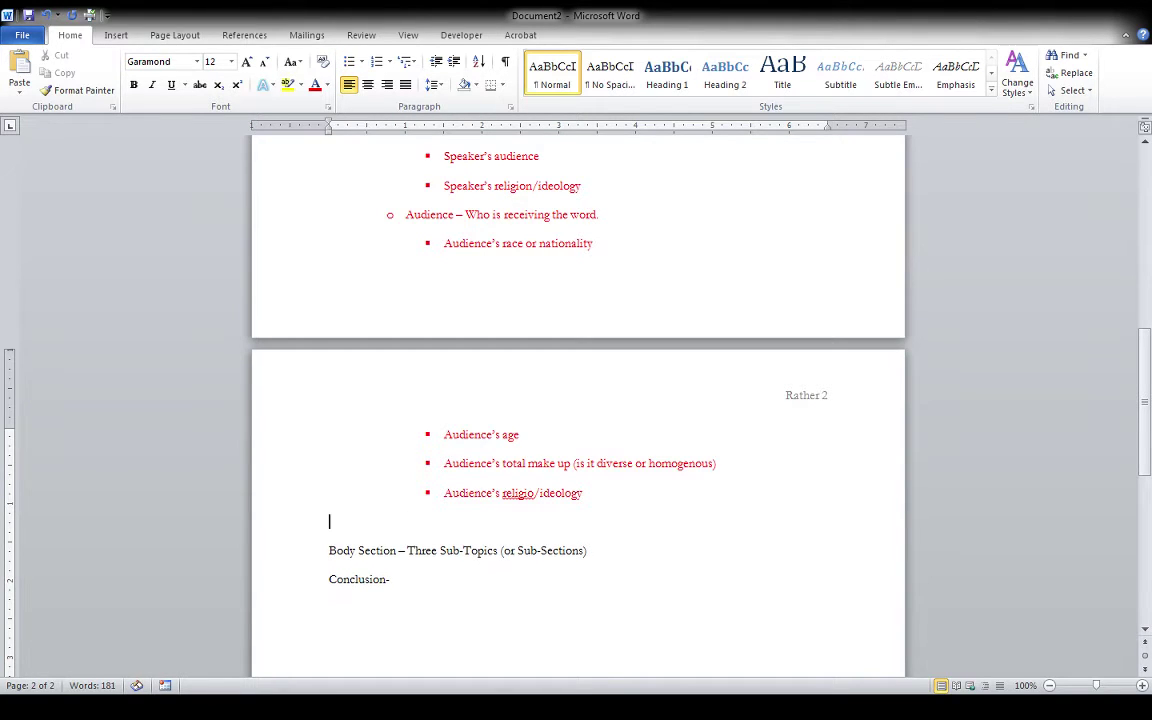
Write "An example - Socialism" in blue on the empty line, with a closing quotation mark after "Socialism"
scroll(1075, 355, up, 5)
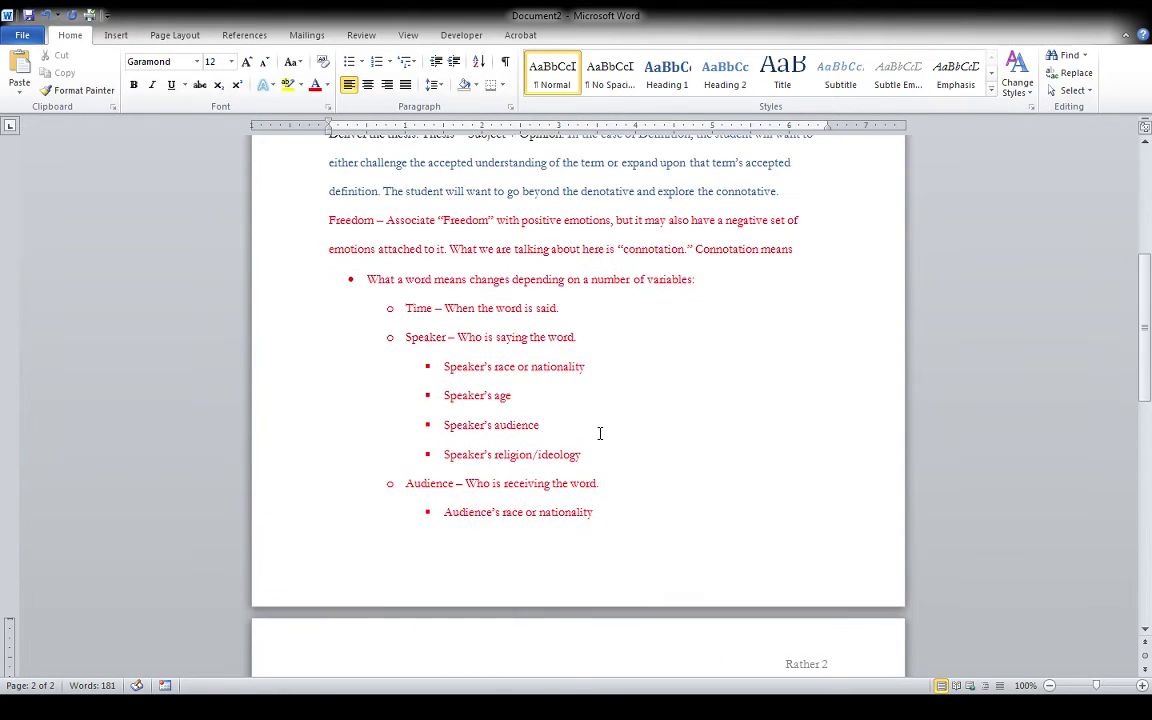
scroll(573, 411, up, 3)
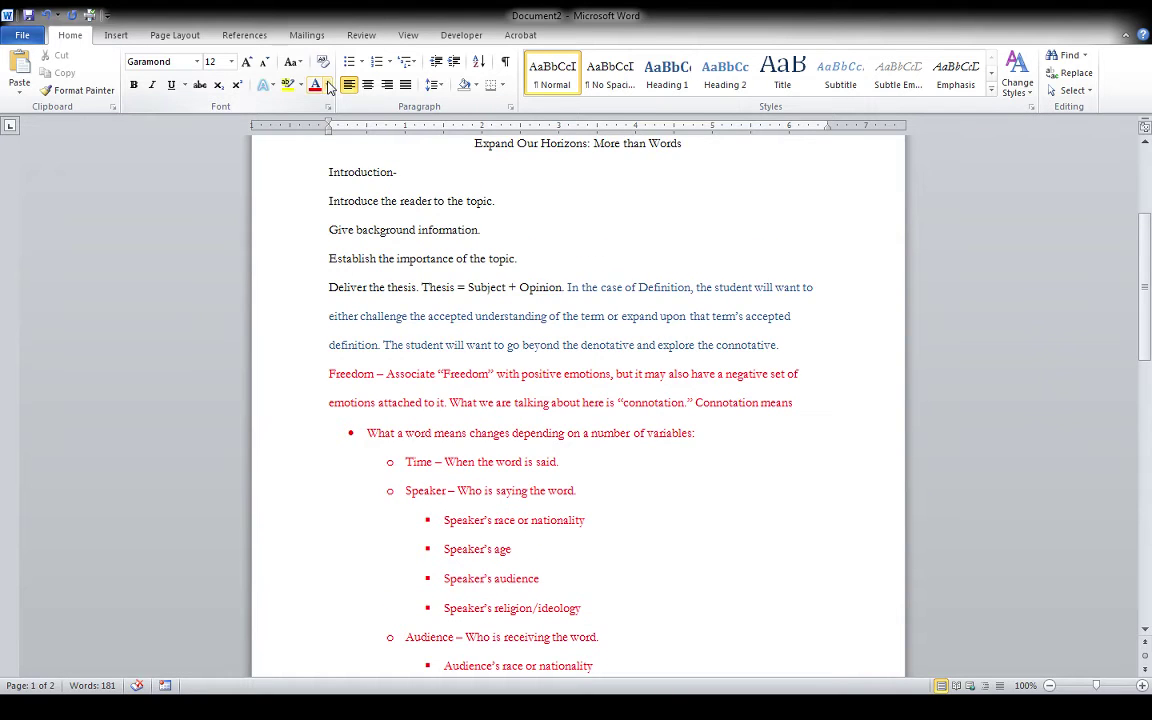
scroll(410, 170, down, 6)
scroll(576, 309, down, 3)
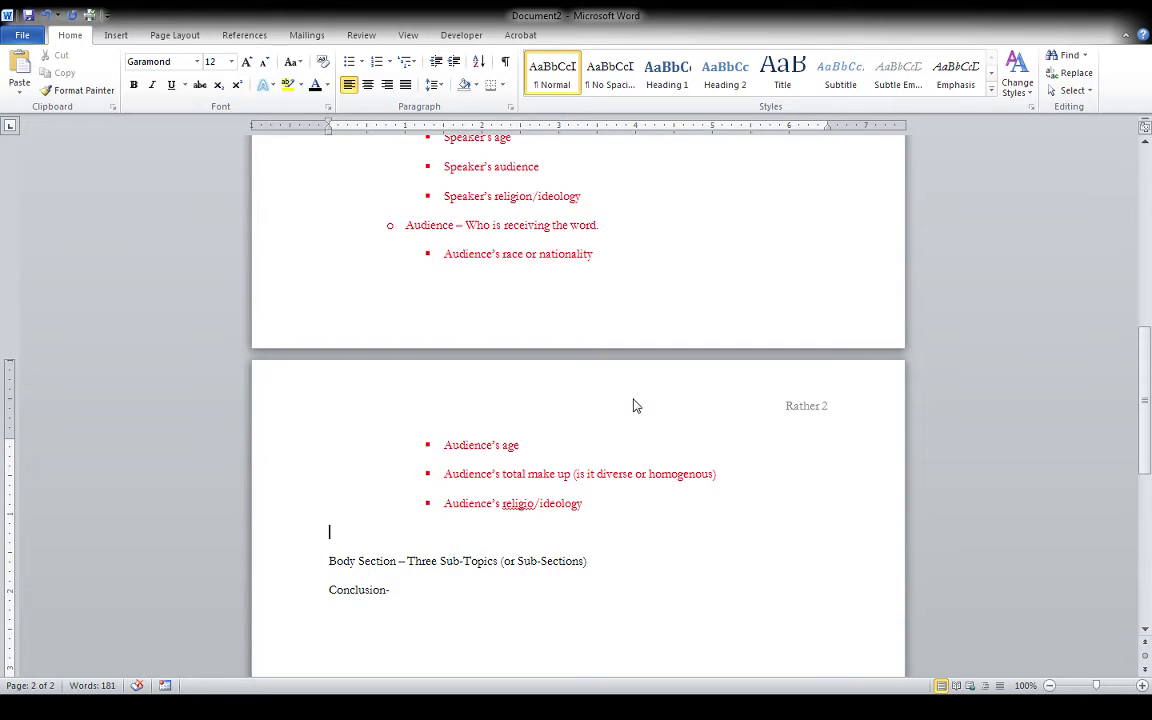
click(316, 84)
text(An example - Social)
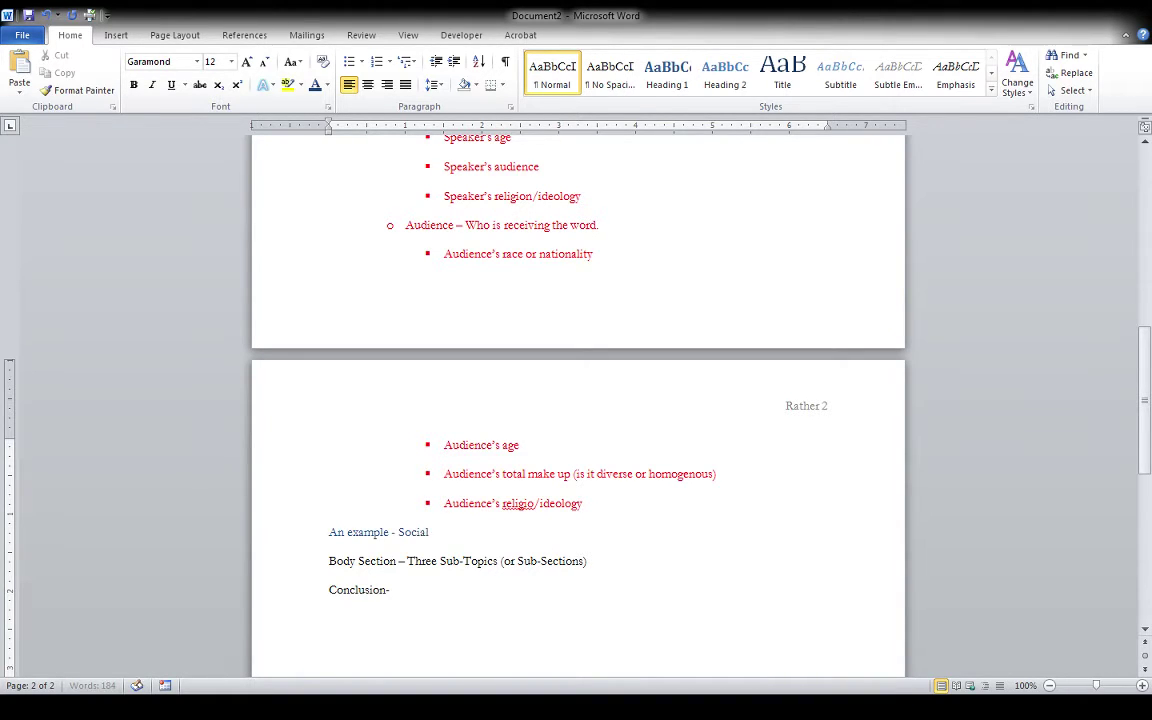
text(ism")
Insert an opening quotation mark before "Socialism" in the example line and return to the end of the word
key(Left)
key(Left)
key(Left)
key(Left)
key(Left)
key(Left)
key(Left)
key(Left)
key(Left)
key(Left)
text(")
key(Right)
key(Right)
key(Right)
key(Right)
key(Right)
key(Right)
key(Right)
key(Right)
key(Right)
key(Right)
key(Right)
key(Left)
Switch to the web browser and search for "socialism defined" in a new tab
key(alt+Tab)
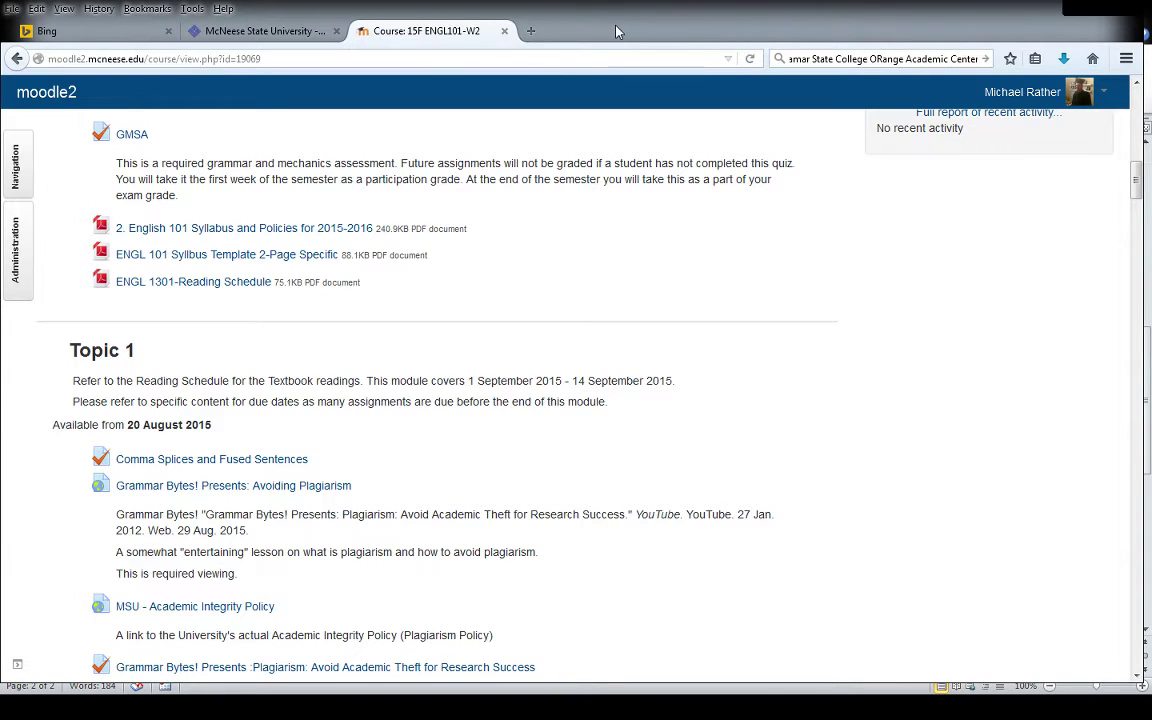
click(529, 31)
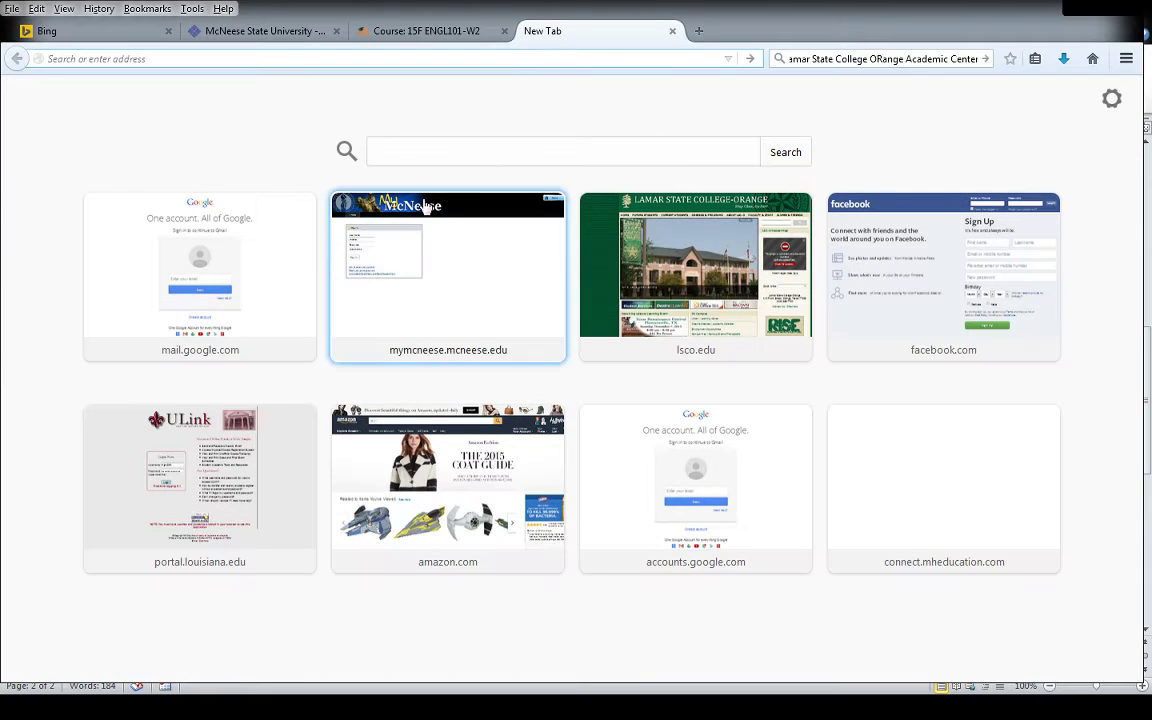
click(486, 152)
text(Socialism)
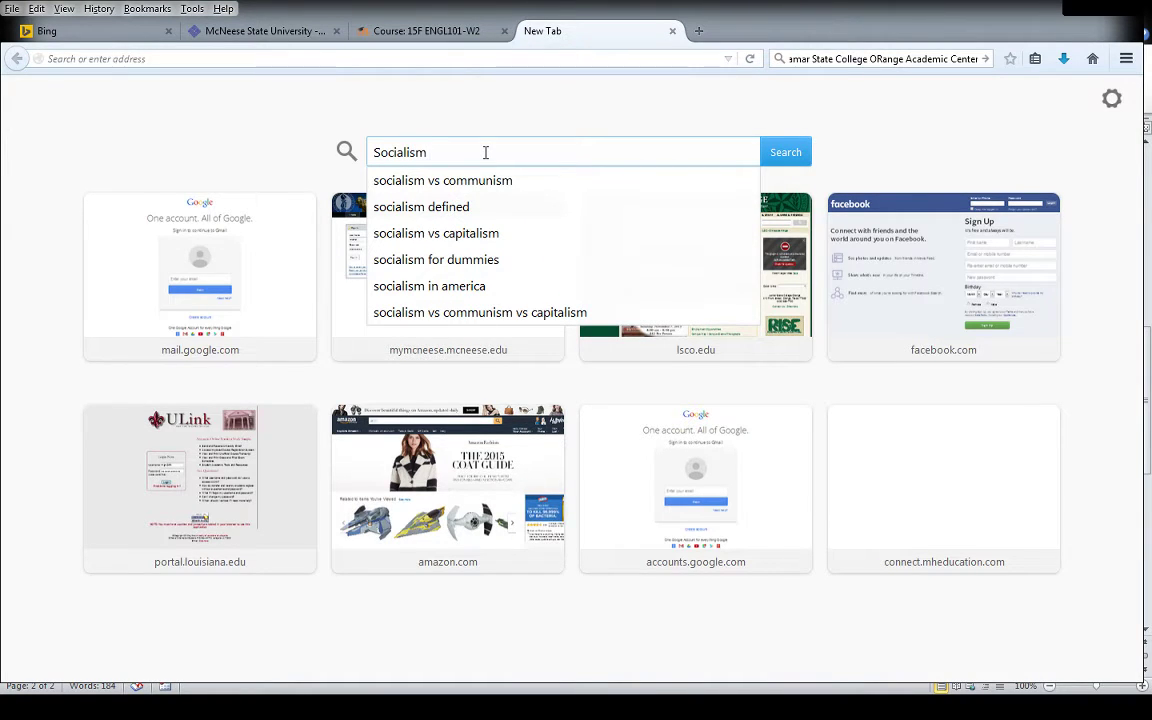
click(449, 210)
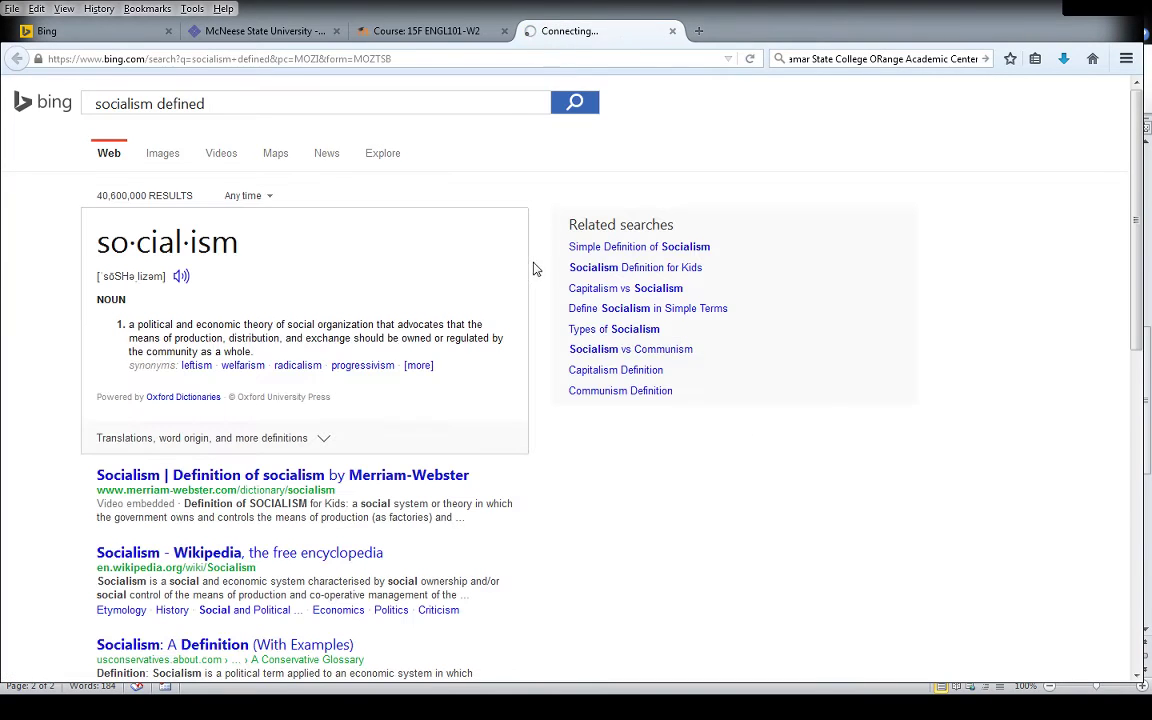
Highlight the full dictionary definition of socialism at the start of the search results
scroll(450, 272, down, 3)
scroll(167, 230, up, 2)
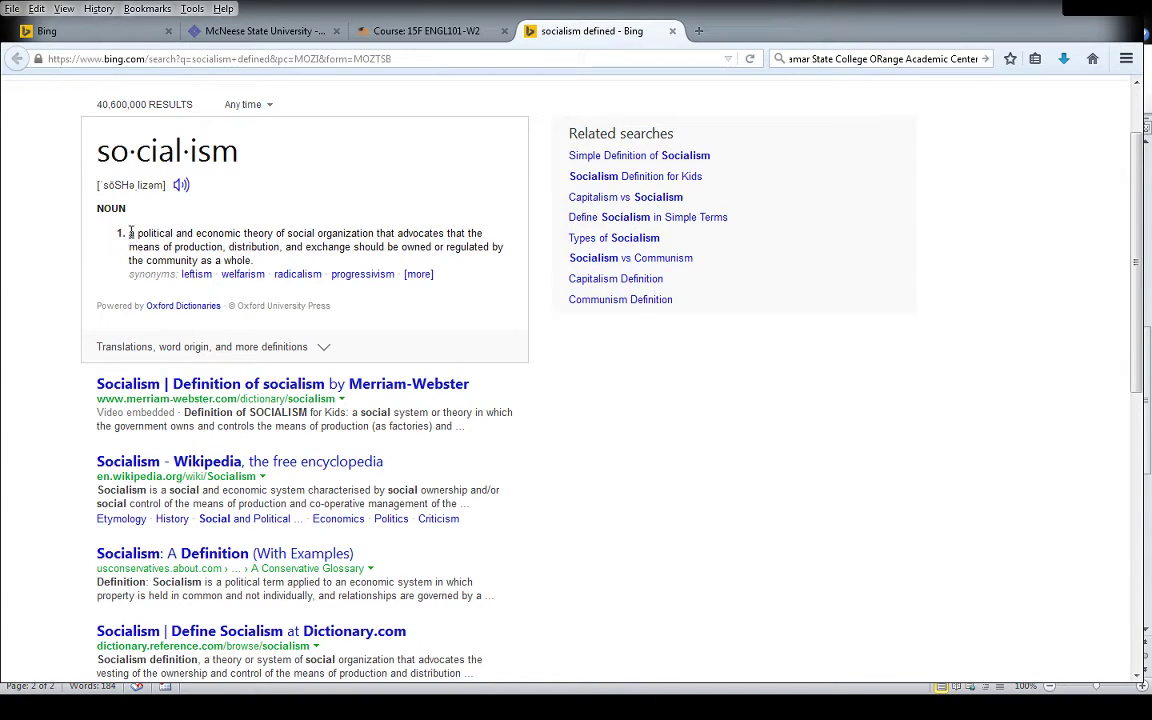
drag(128, 236, 506, 264)
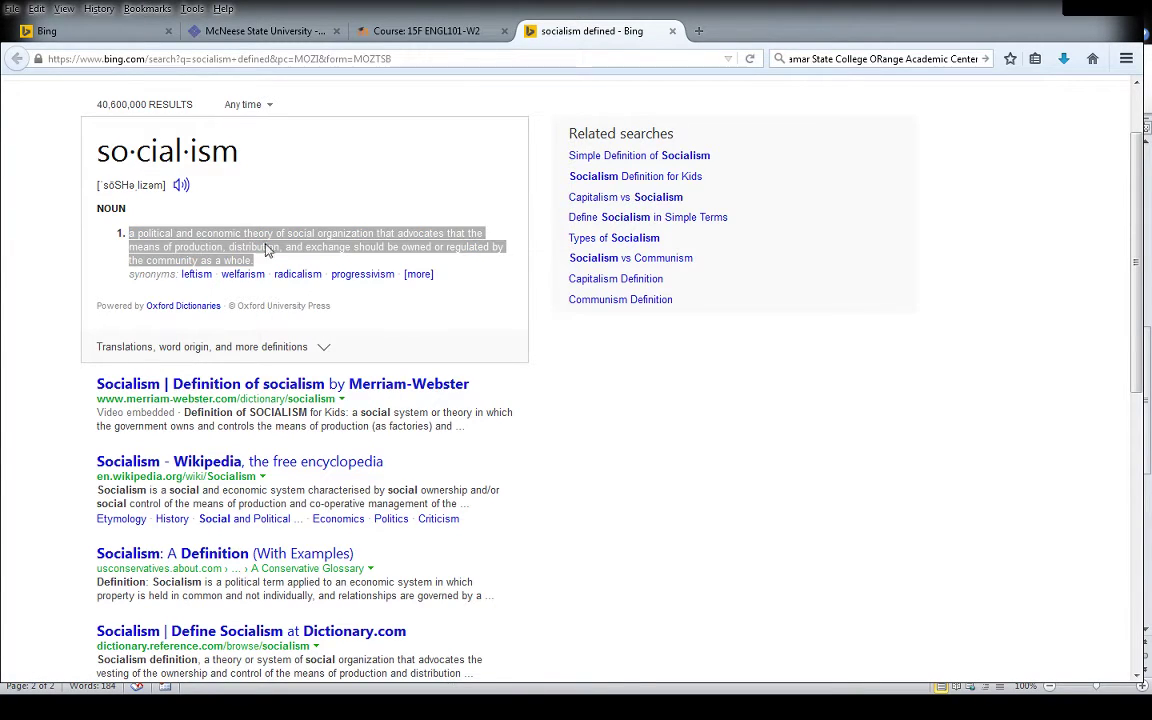
click(150, 514)
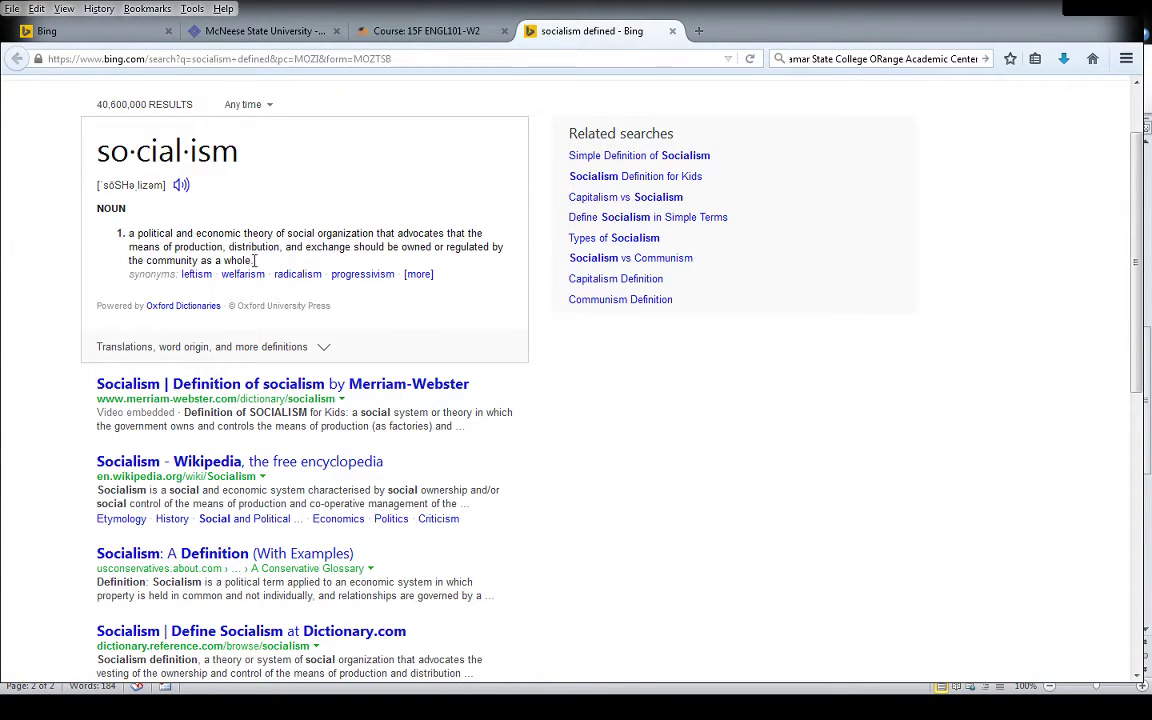
drag(254, 261, 118, 208)
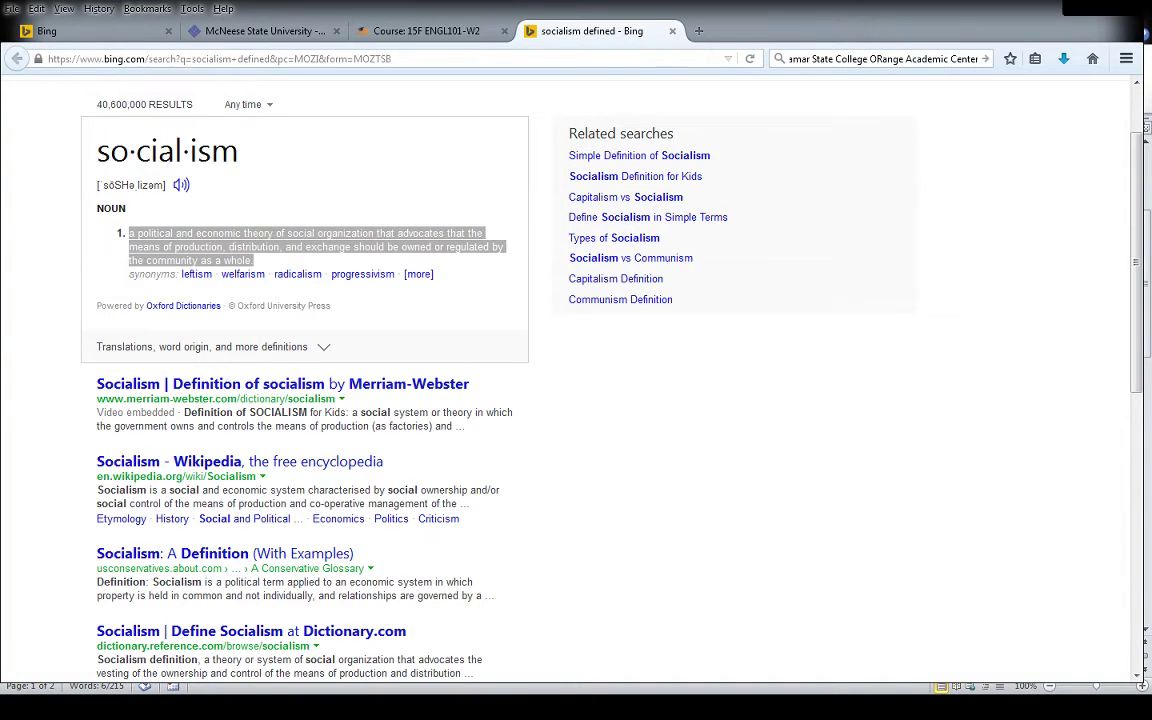
Review the introduction outline in the Word document, highlighting the "Introduce the reader to the topic." line, and return to the browser's socialism definition
key(alt+Tab)
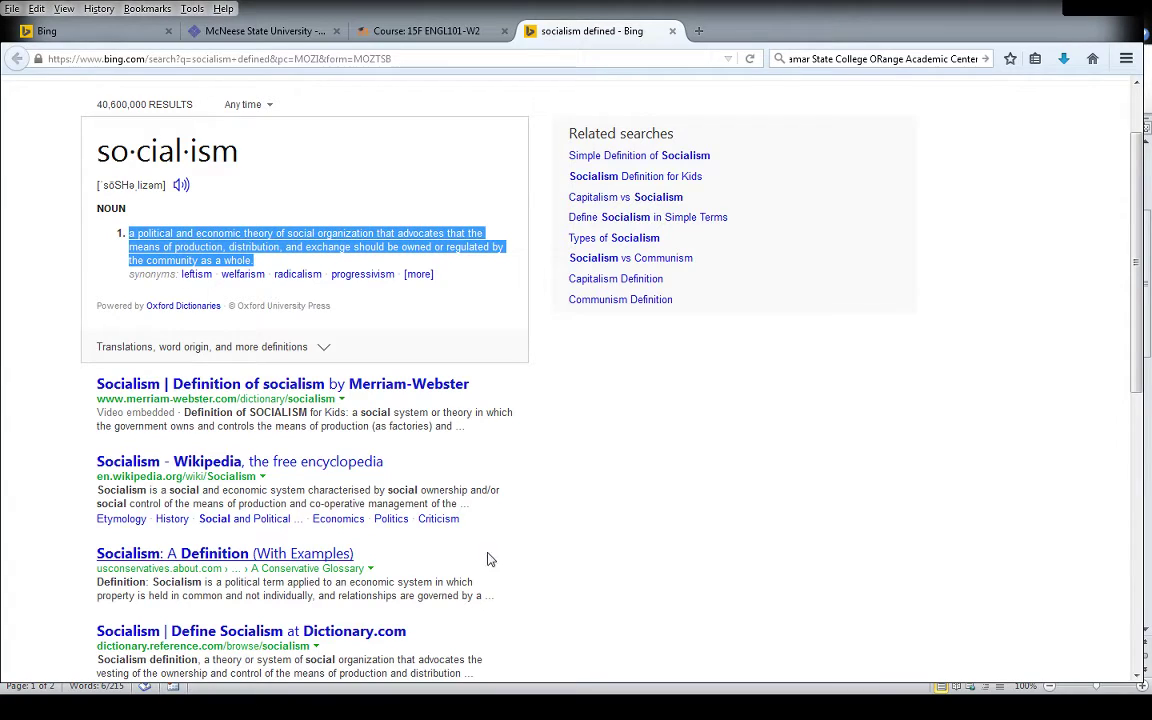
key(alt+Tab)
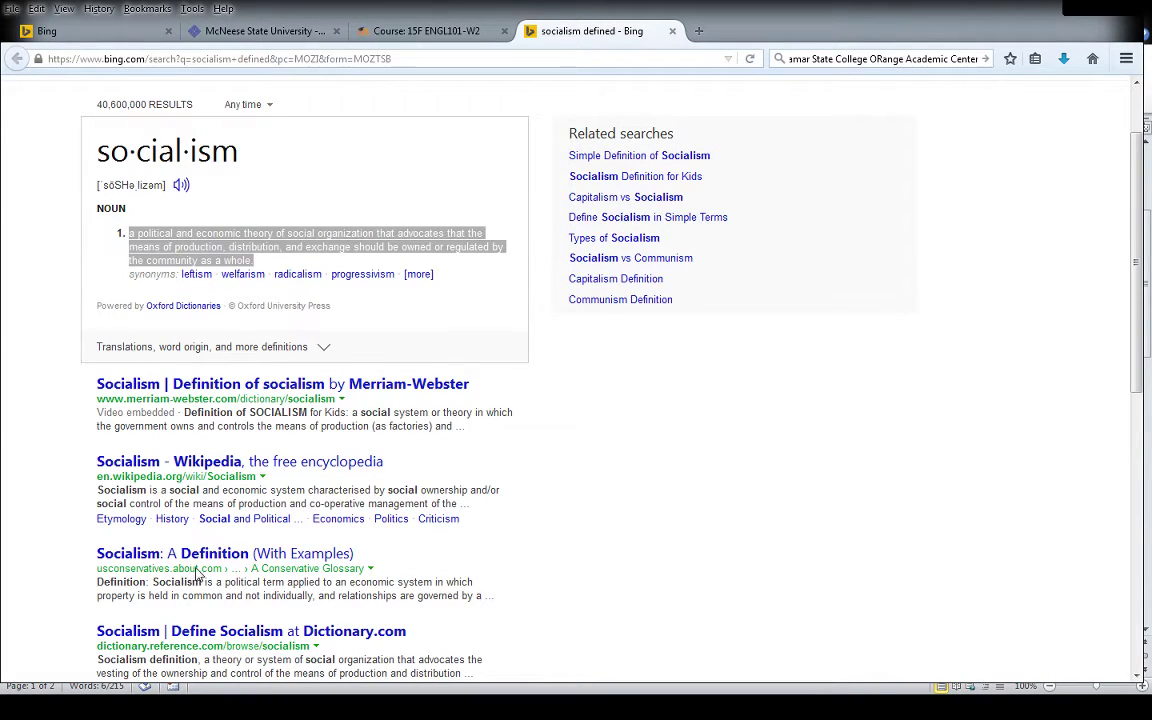
key(alt+Tab)
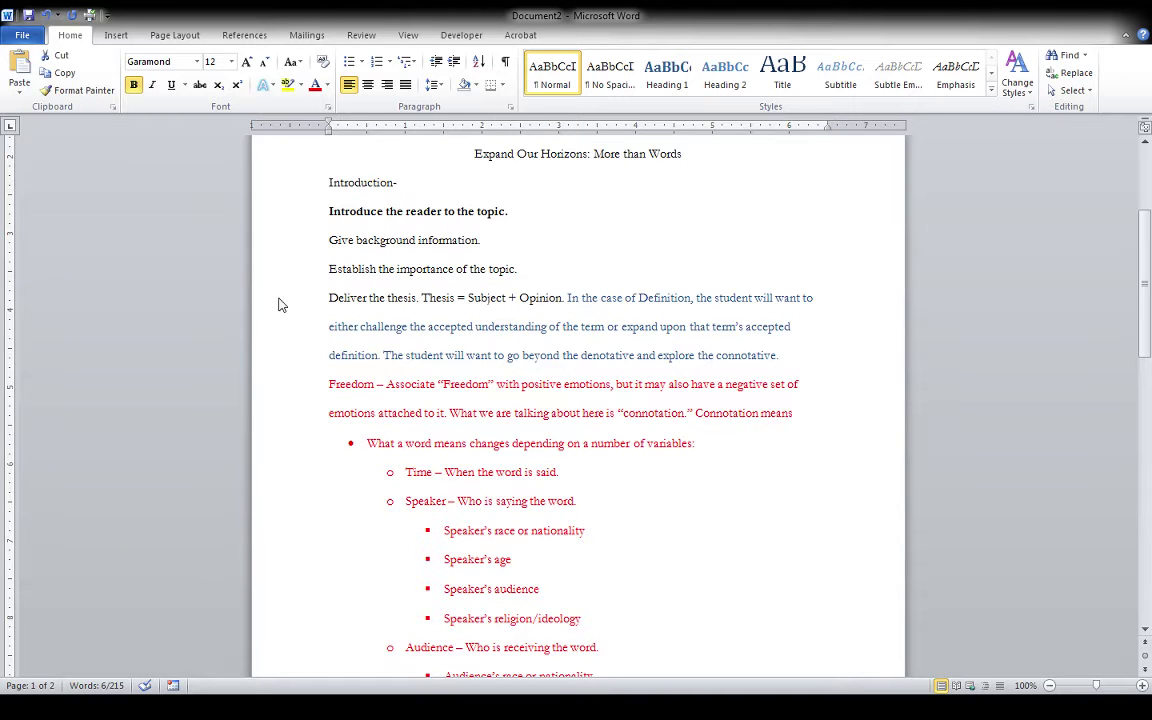
key(shift+Down)
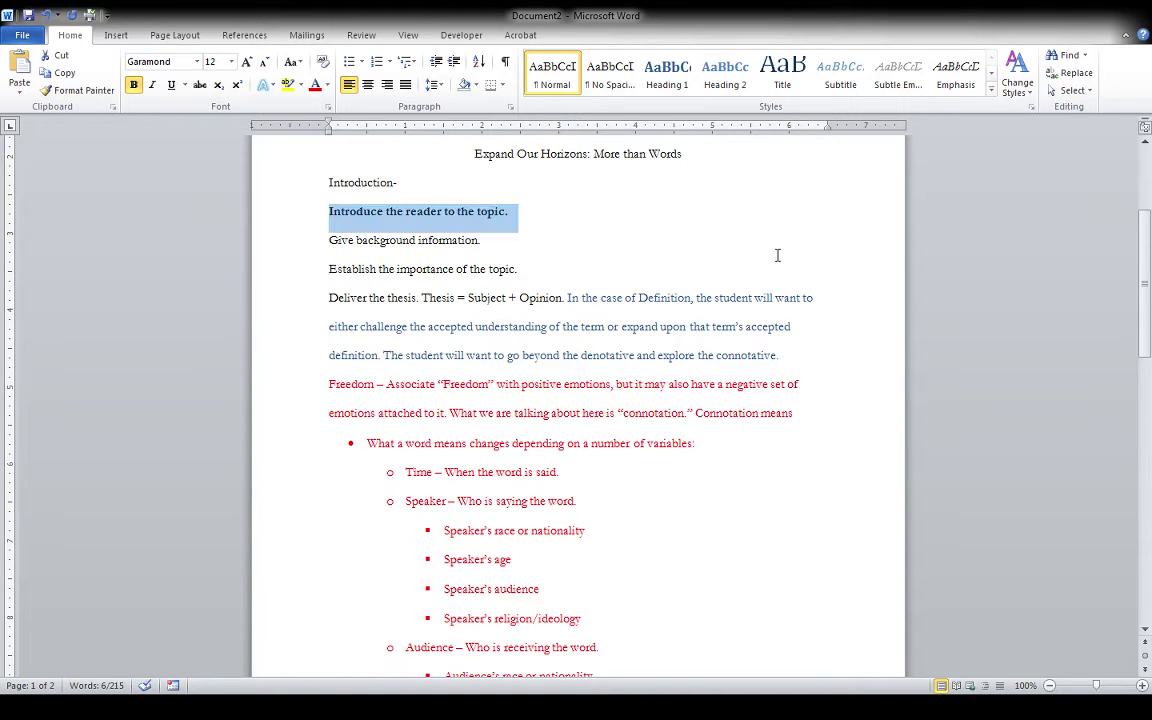
drag(1147, 265, 1150, 296)
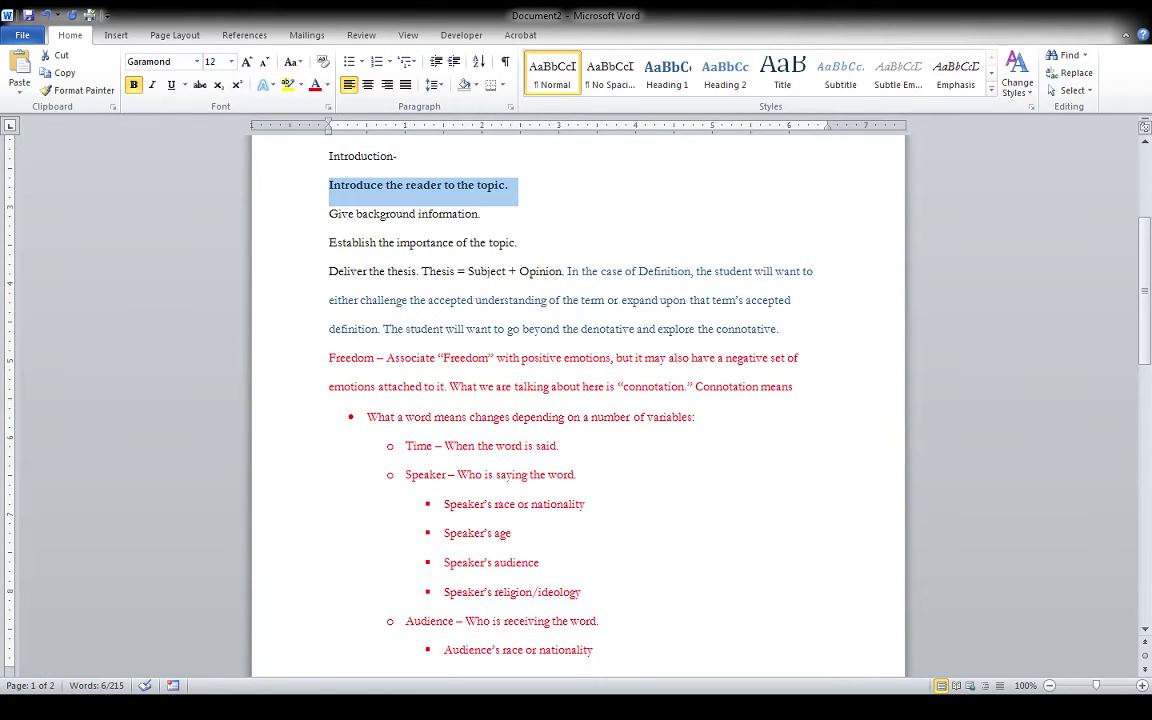
key(Right)
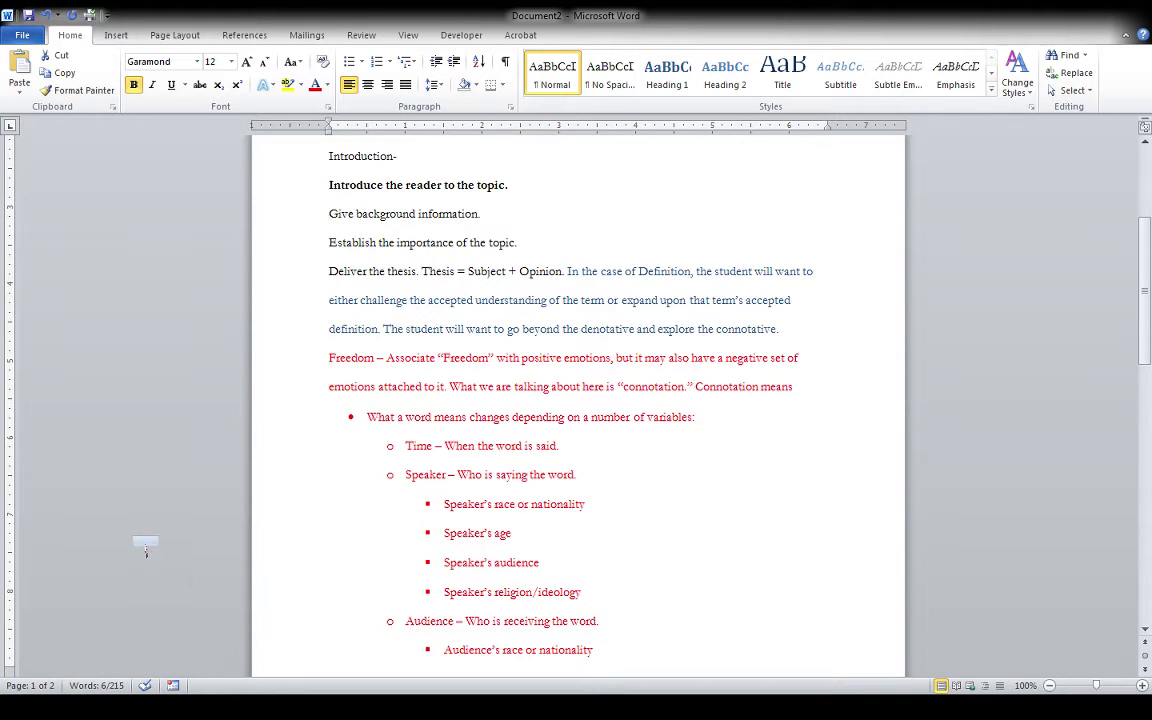
key(alt+Tab)
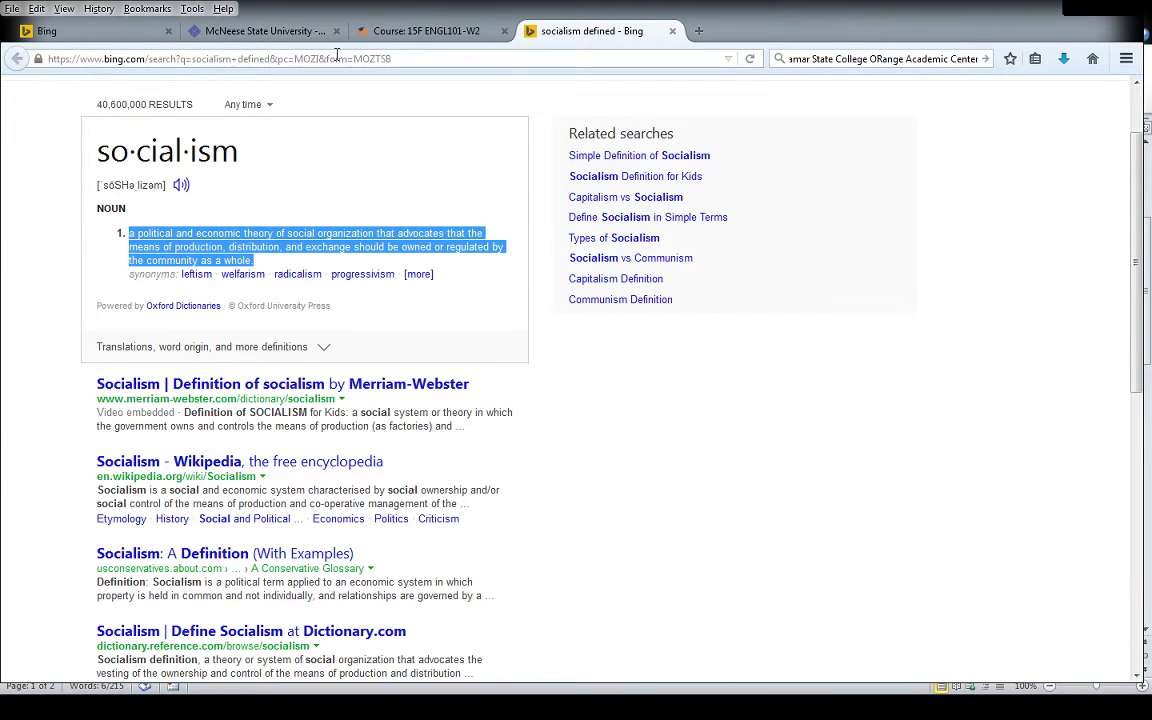
Open the ENGL101 course page in the browser and find the Topic 4 module, highlighting its heading
click(244, 32)
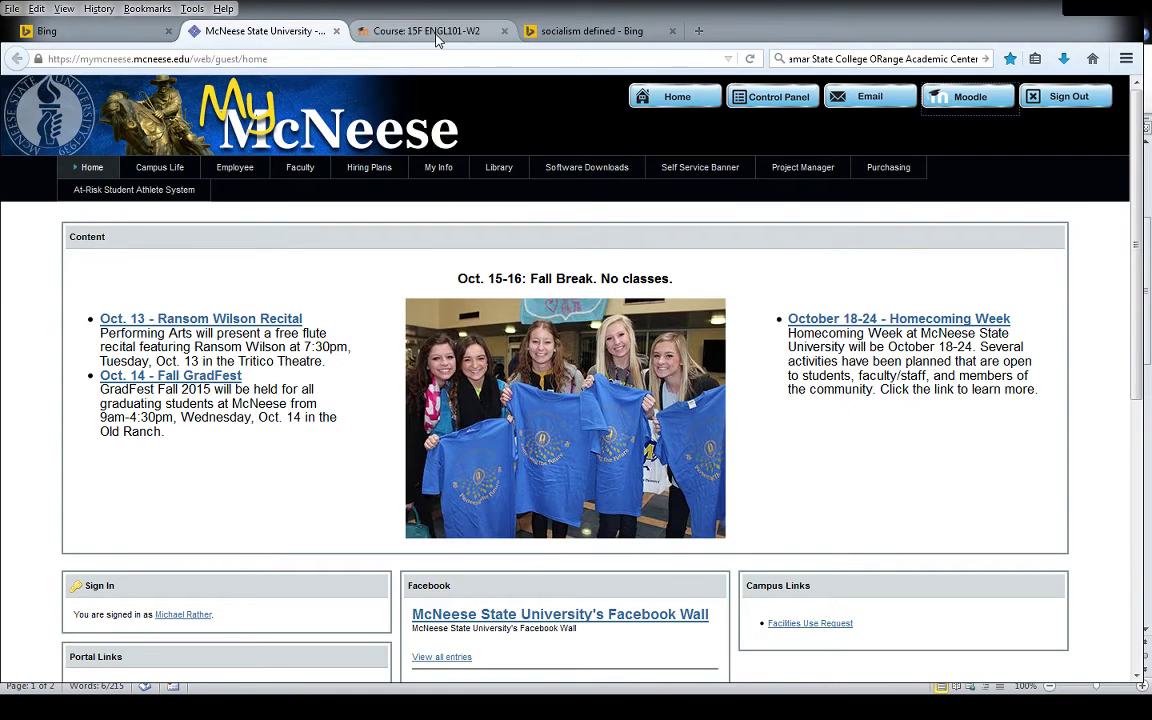
click(396, 37)
scroll(938, 393, down, 3)
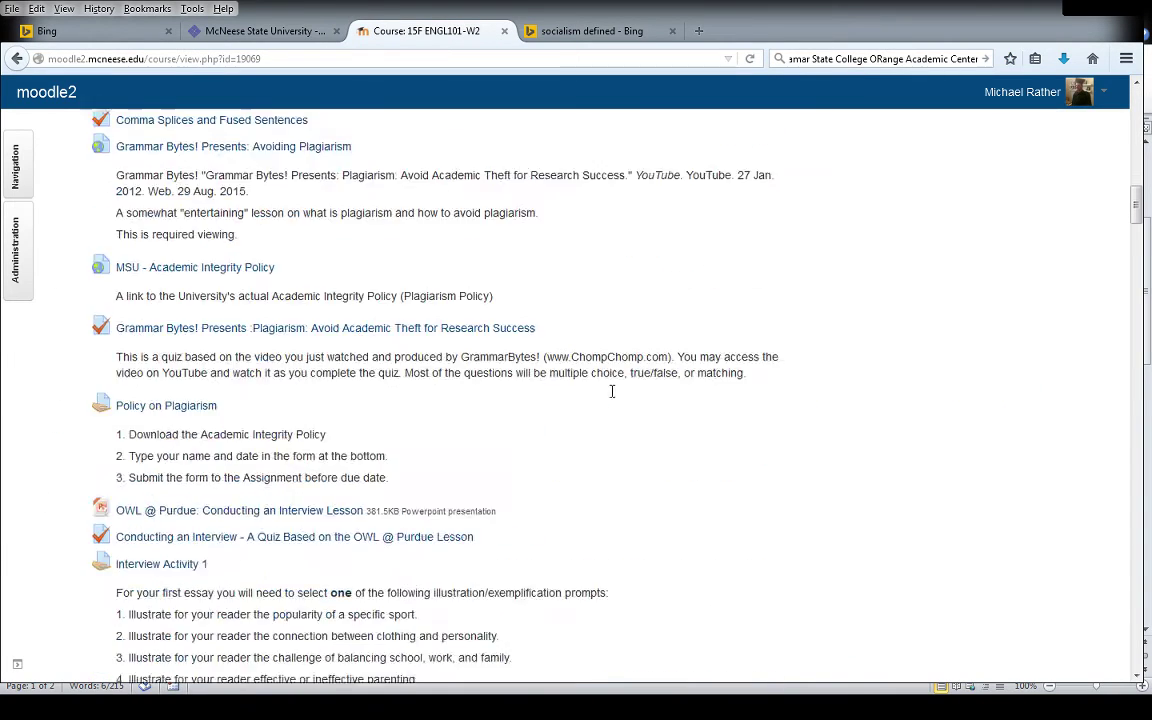
scroll(495, 400, down, 1)
scroll(495, 400, down, 10)
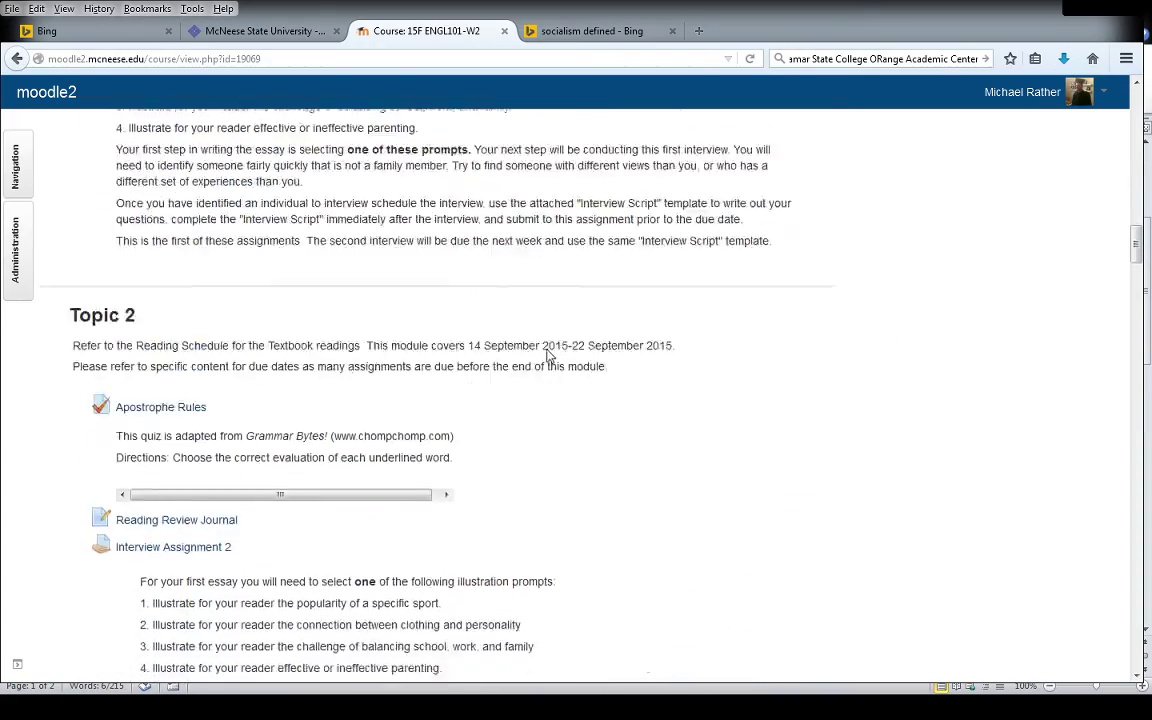
scroll(549, 358, down, 8)
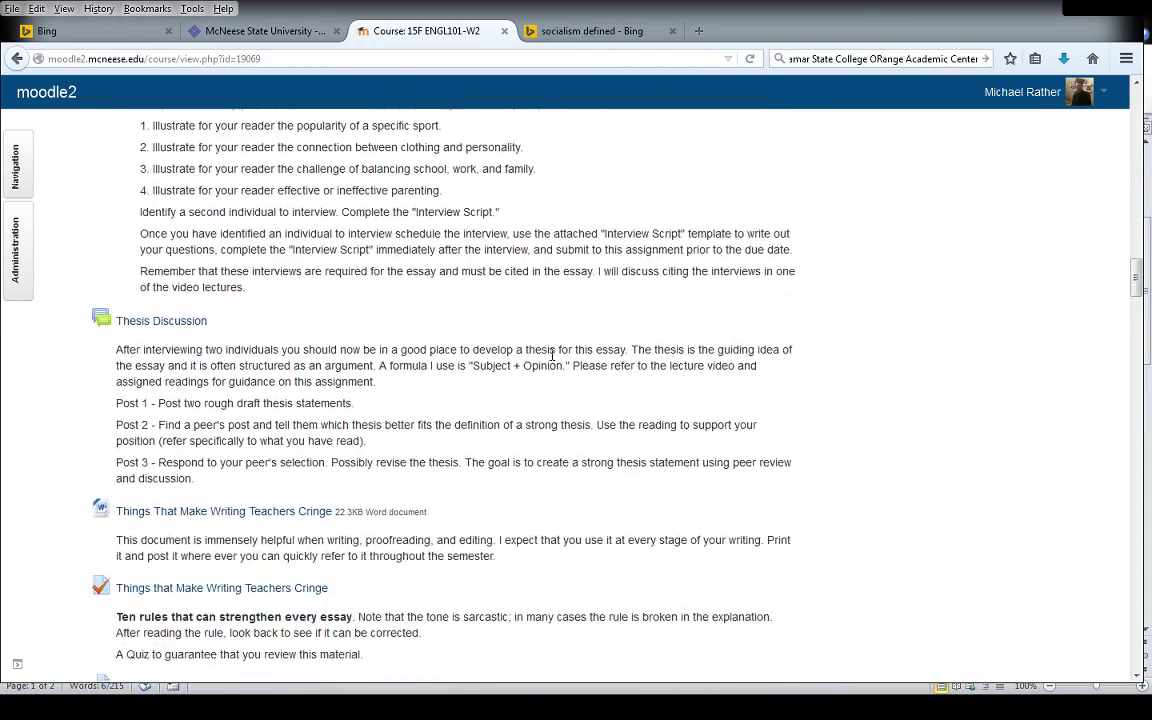
scroll(555, 360, down, 10)
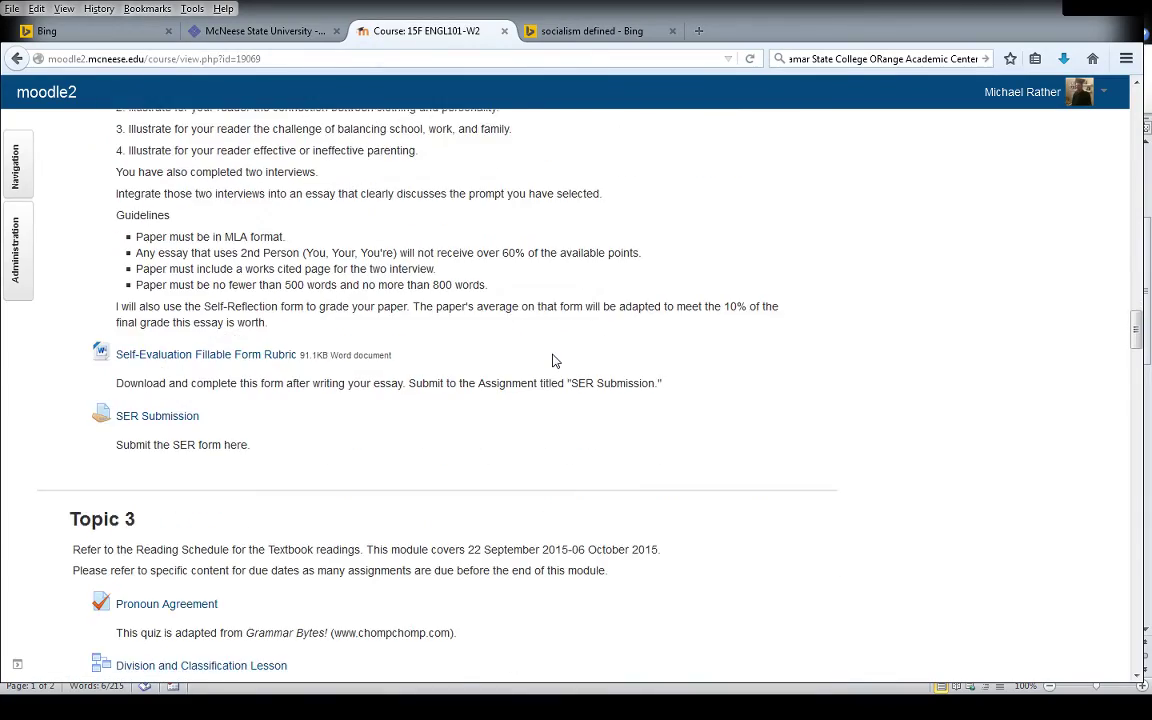
scroll(555, 360, down, 10)
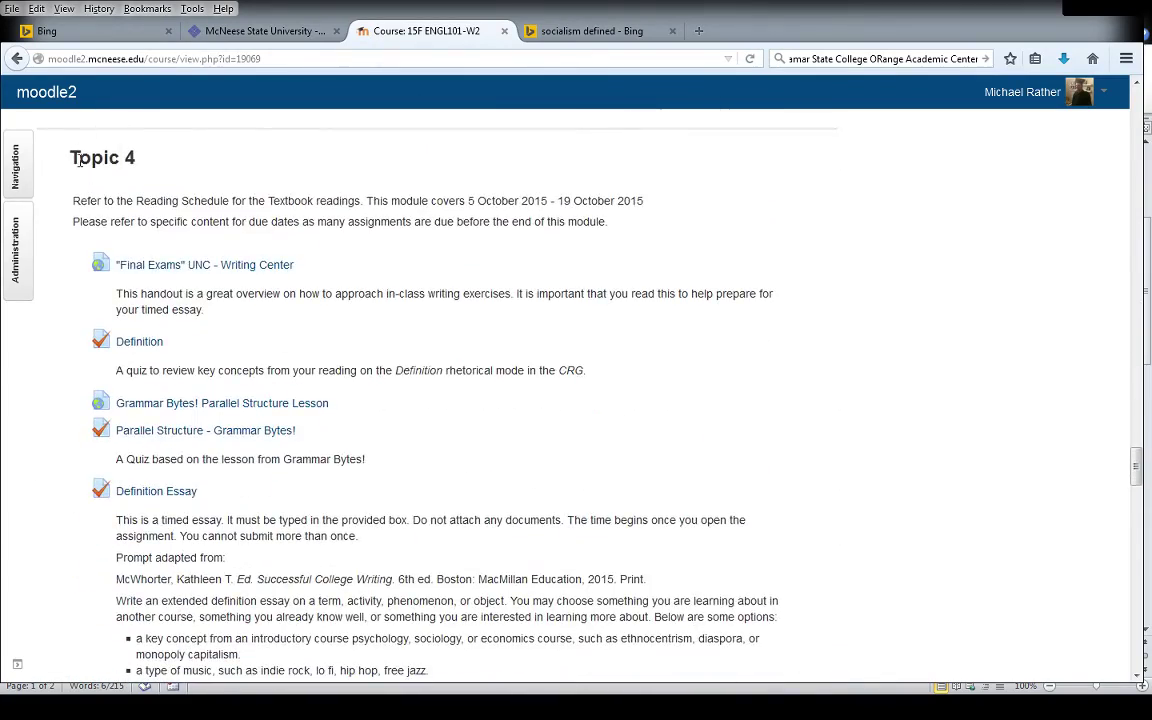
drag(66, 148, 148, 150)
Review the Topic 4 assignments and highlight the full Definition Essay prompt, including its bulleted topic options
scroll(240, 212, down, 2)
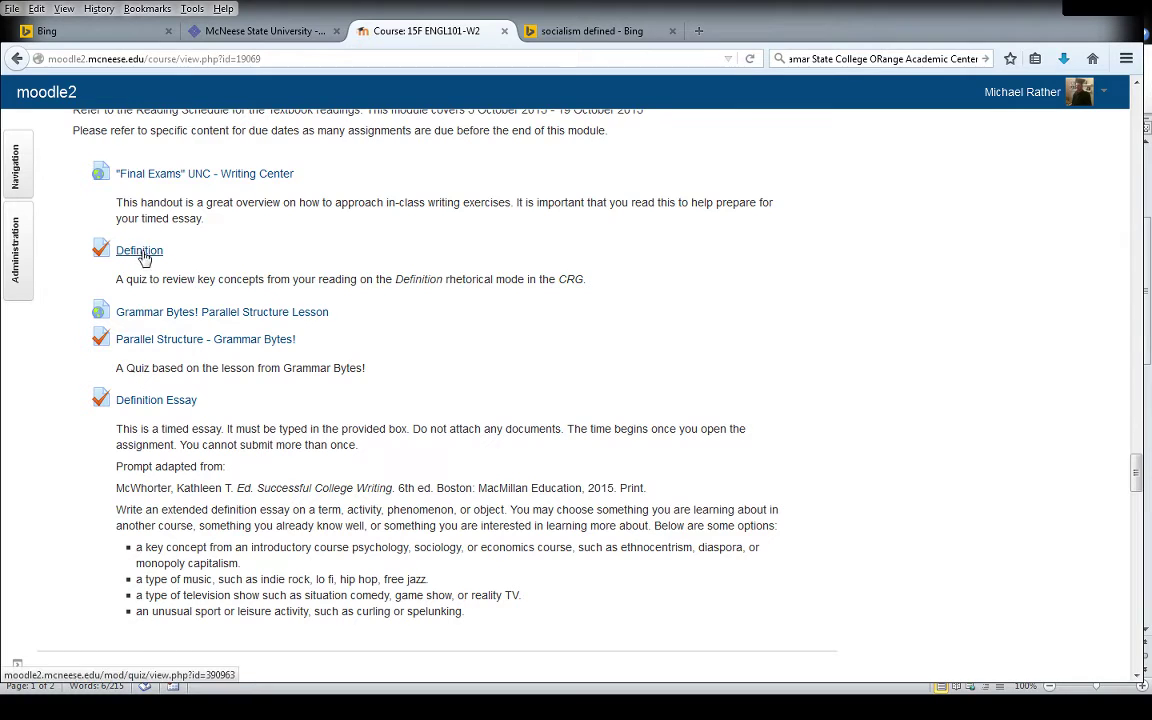
scroll(250, 370, down, 3)
scroll(295, 395, up, 2)
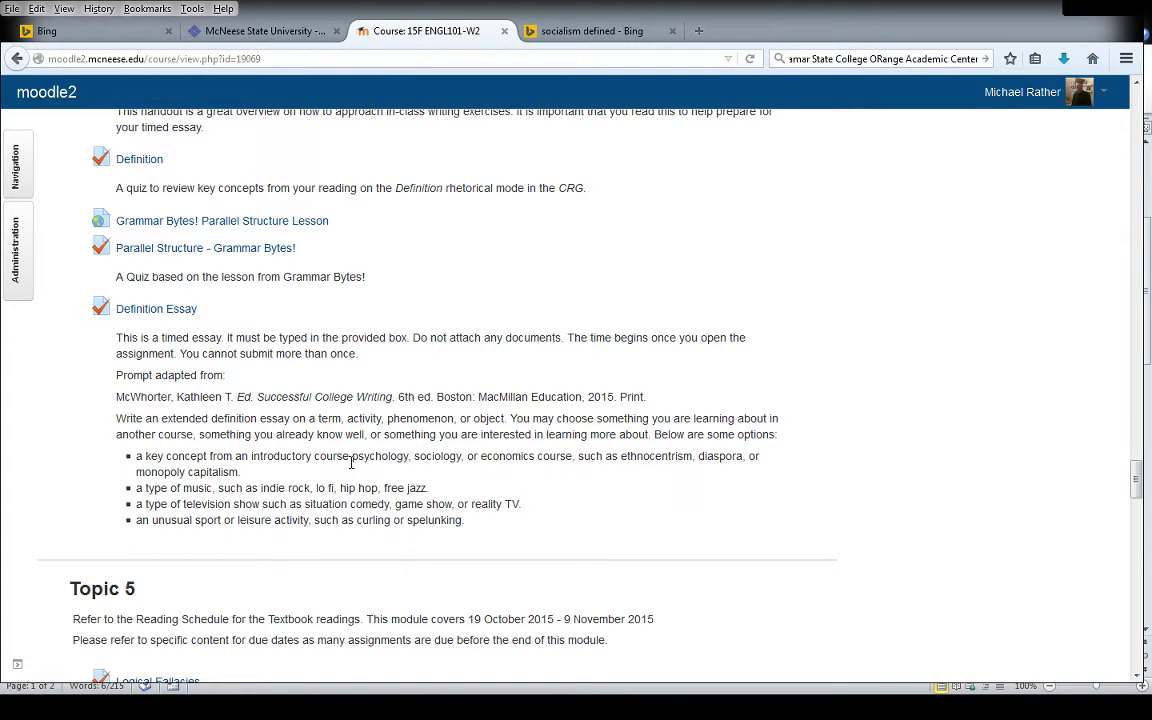
drag(464, 522, 100, 422)
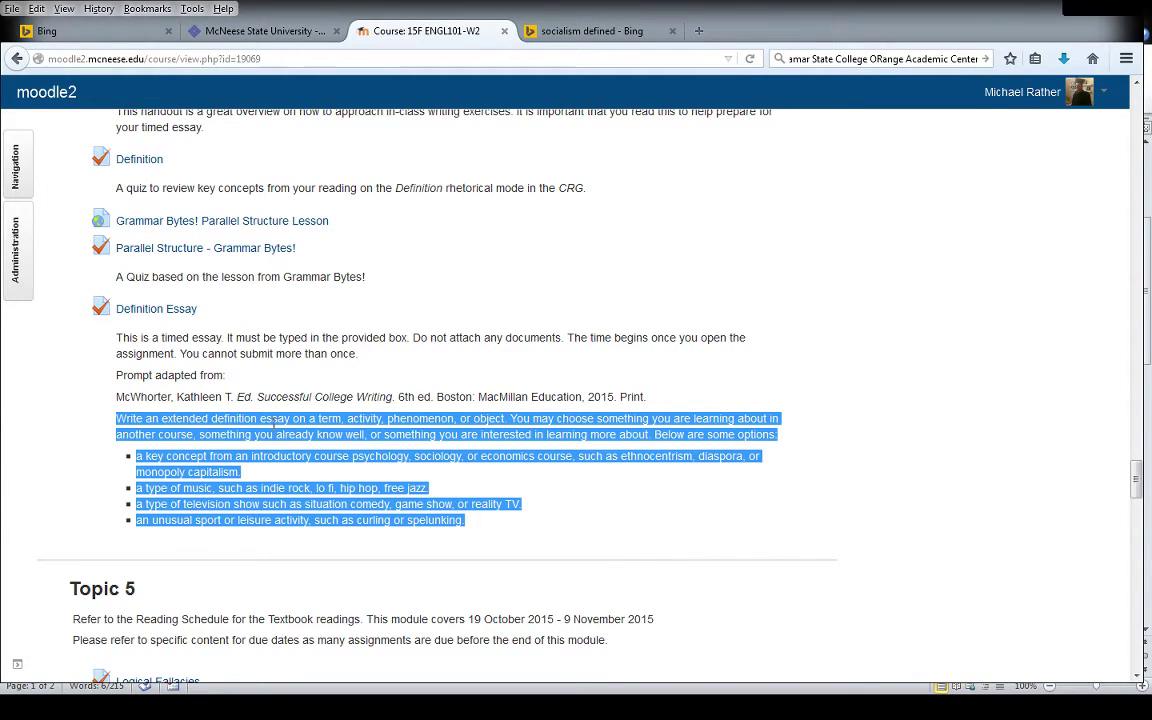
scroll(414, 437, down, 2)
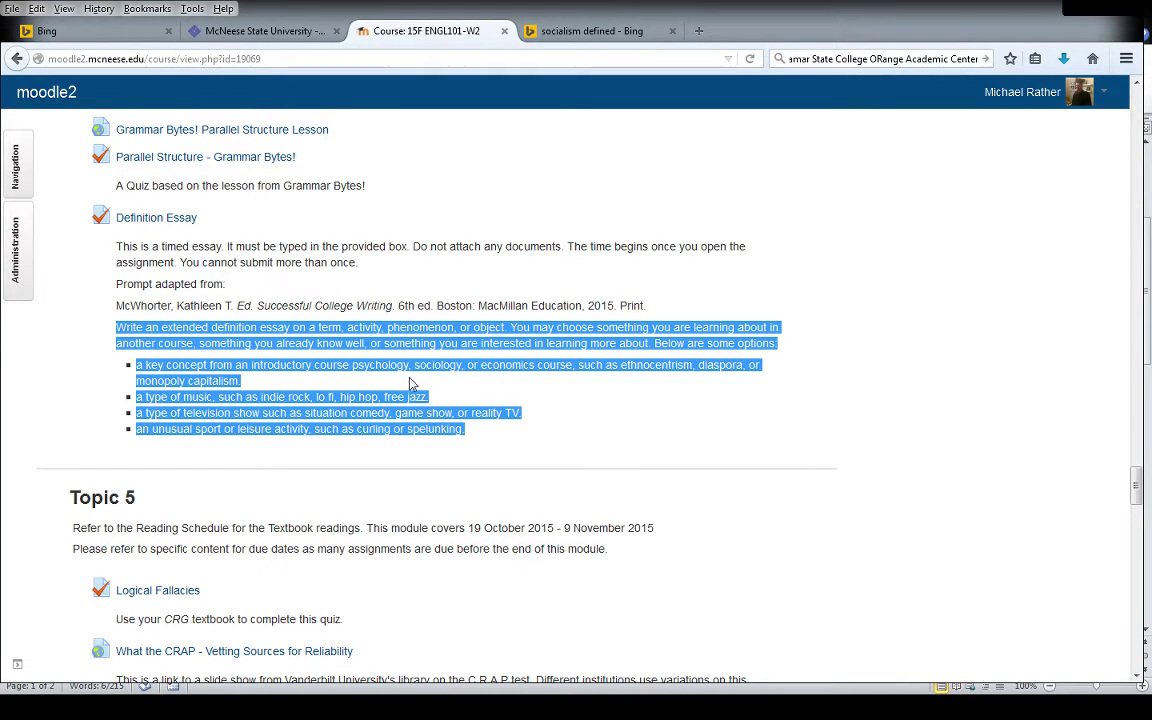
Highlight the prompt's "something you are interested in learning more about" wording and the bulleted topic options, and clear the selection
click(265, 365)
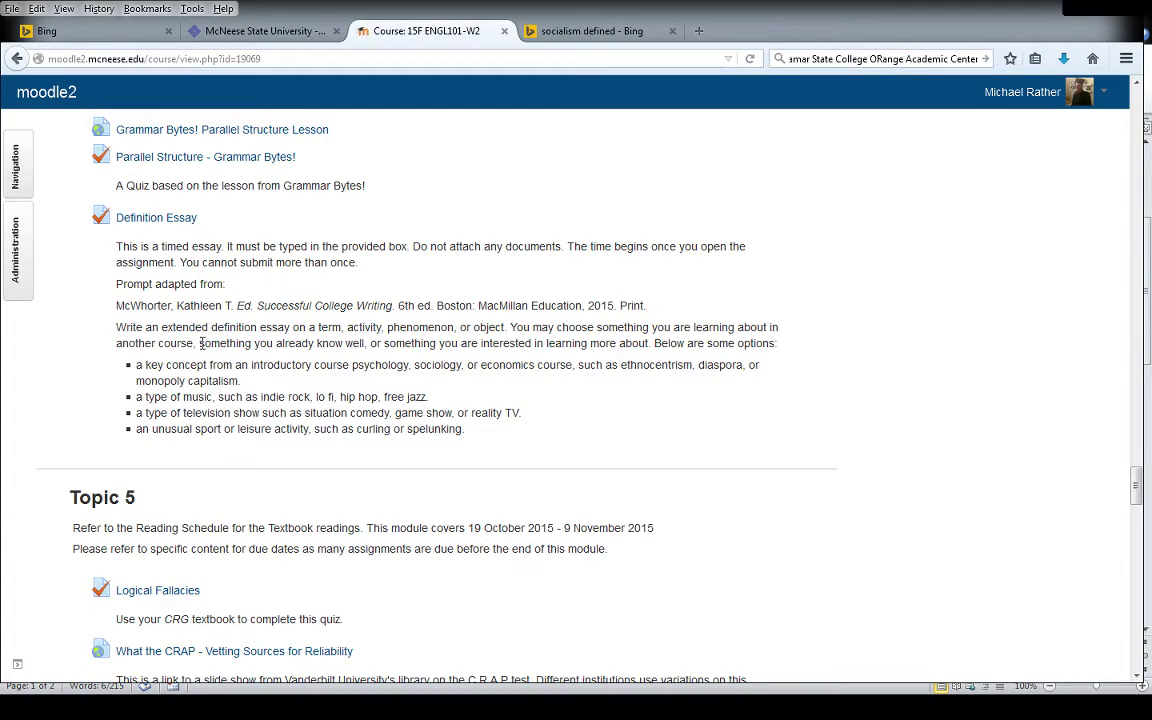
drag(201, 343, 652, 345)
scroll(725, 357, down, 2)
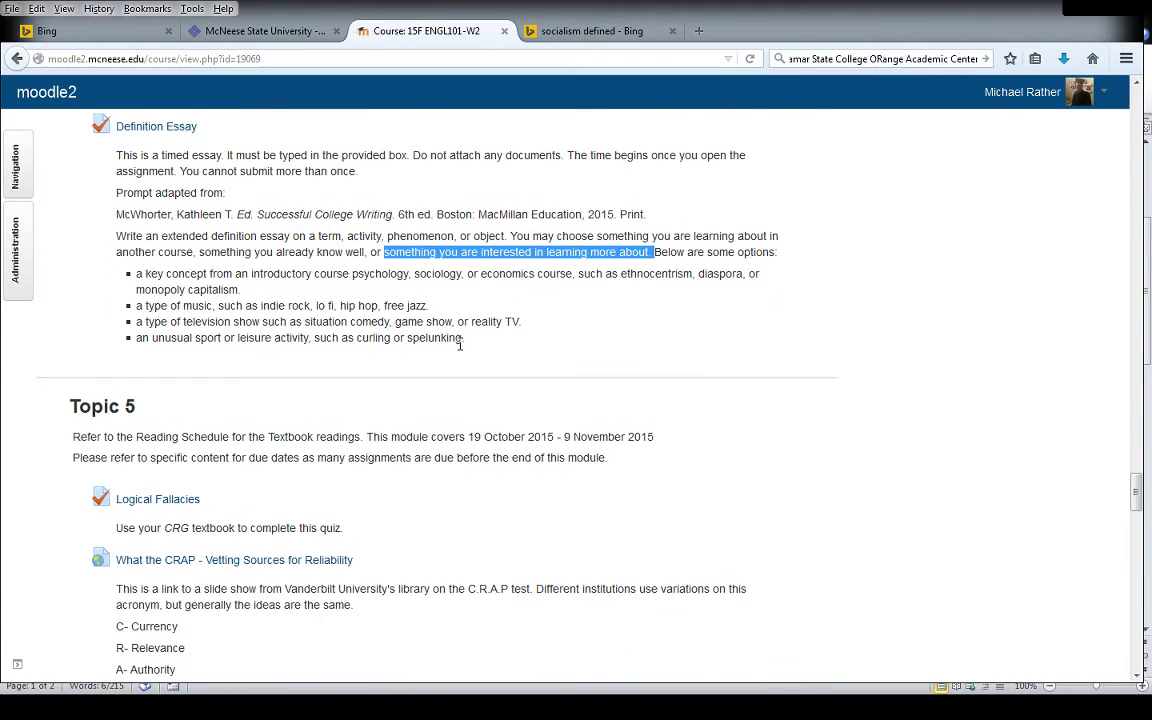
drag(465, 338, 134, 272)
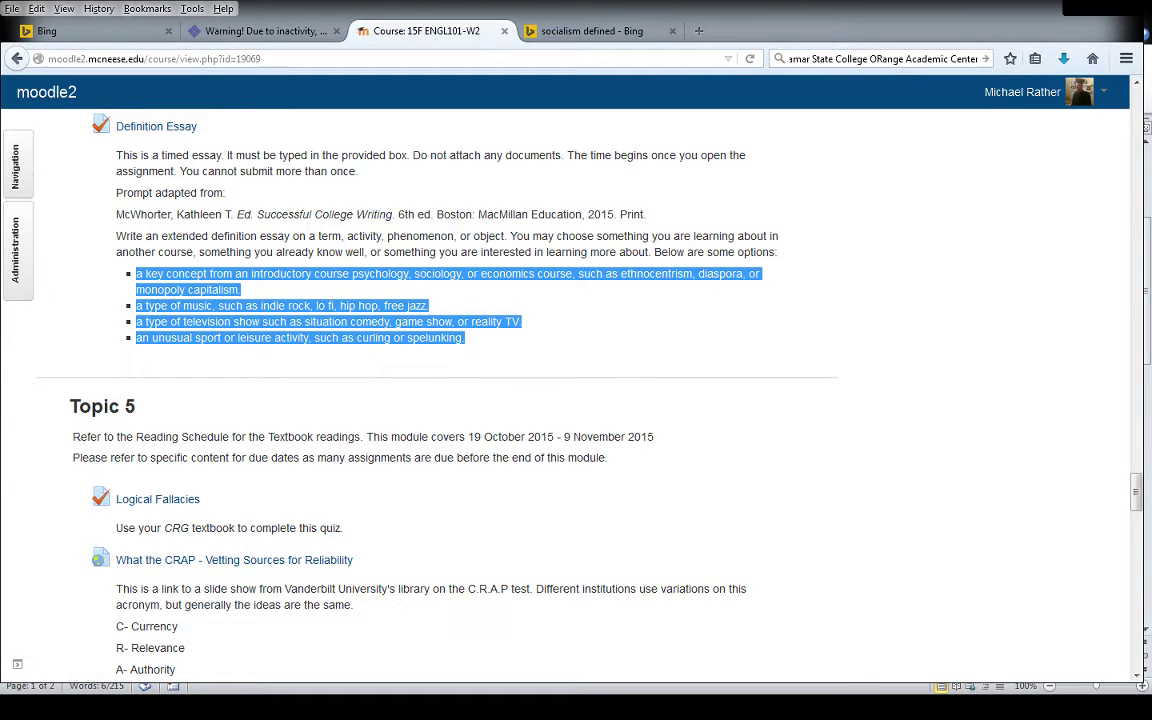
click(445, 307)
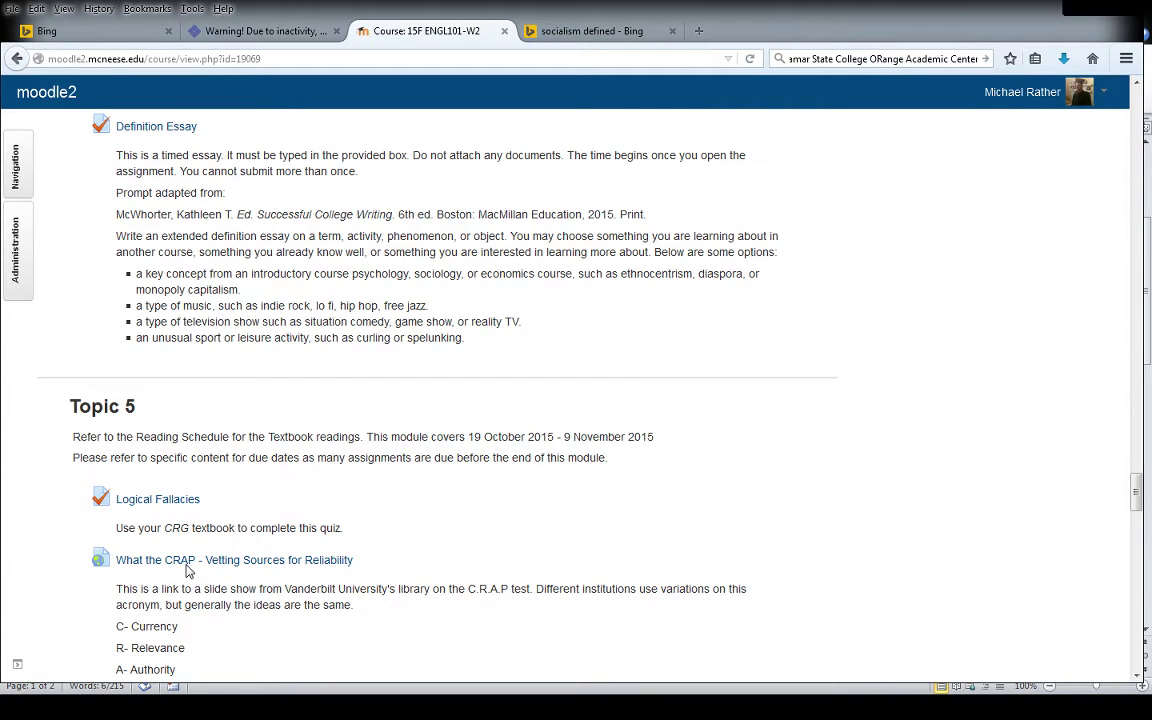
Switch to the Word document and add "– Reality TV" after "Introduce the reader to the topic."
key(alt+Tab)
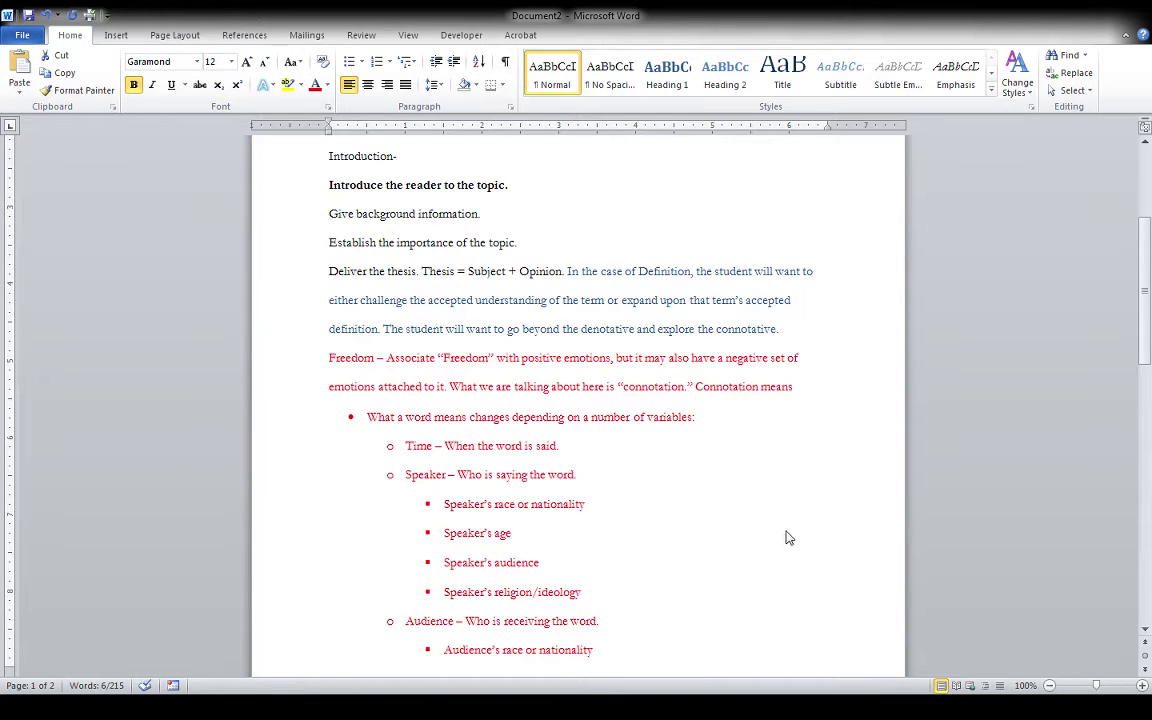
click(300, 185)
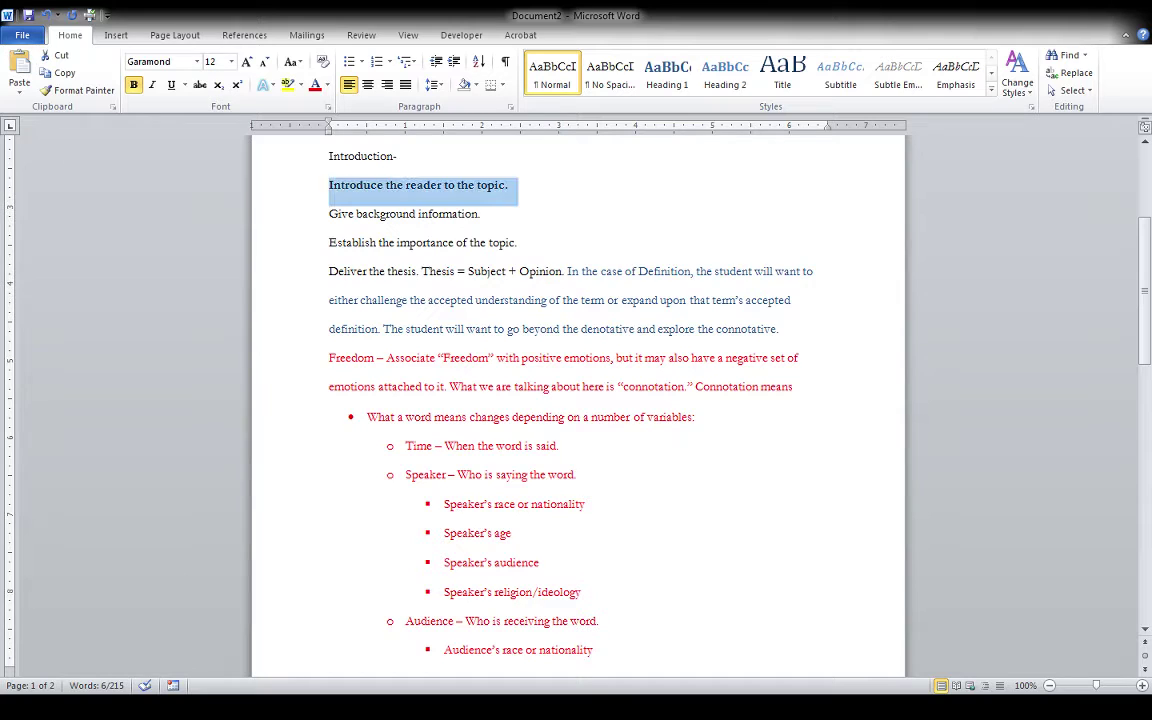
key(ctrl+b)
click(548, 184)
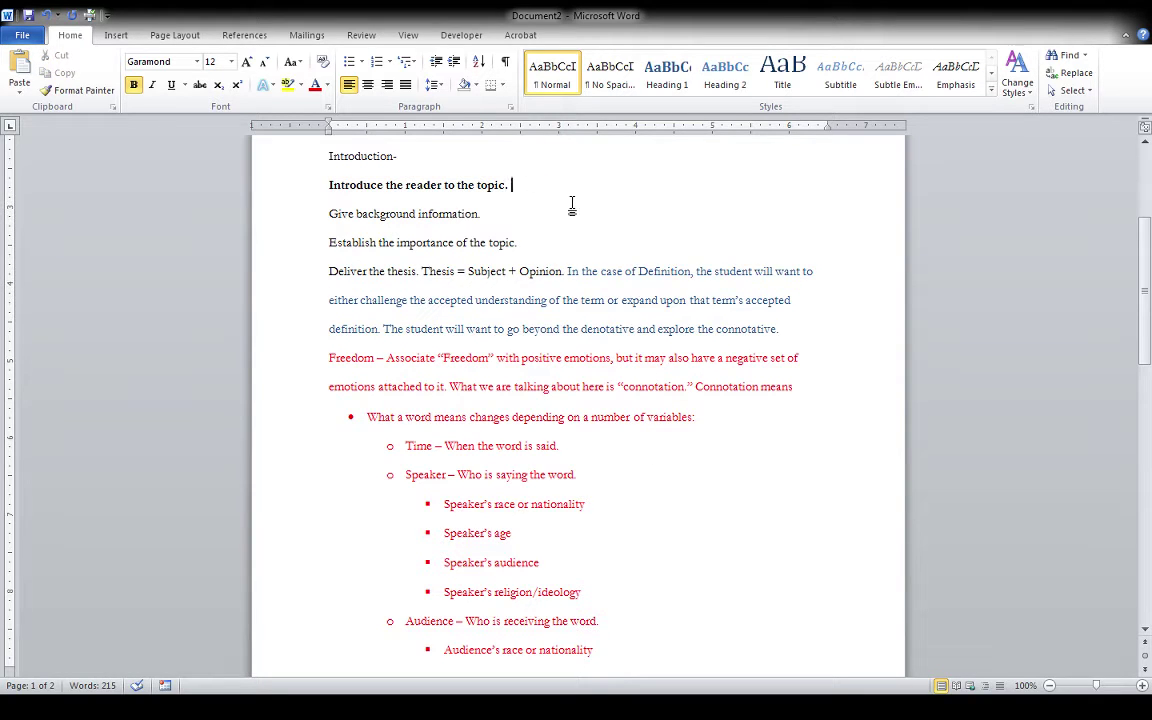
text(- Re)
text(ality TV)
After "Give background information.", add "– In the early 1990's Americans became enamored with a new form of television, reality tv." and start the next sentence with "Reality"
click(481, 213)
text(-)
text( In th)
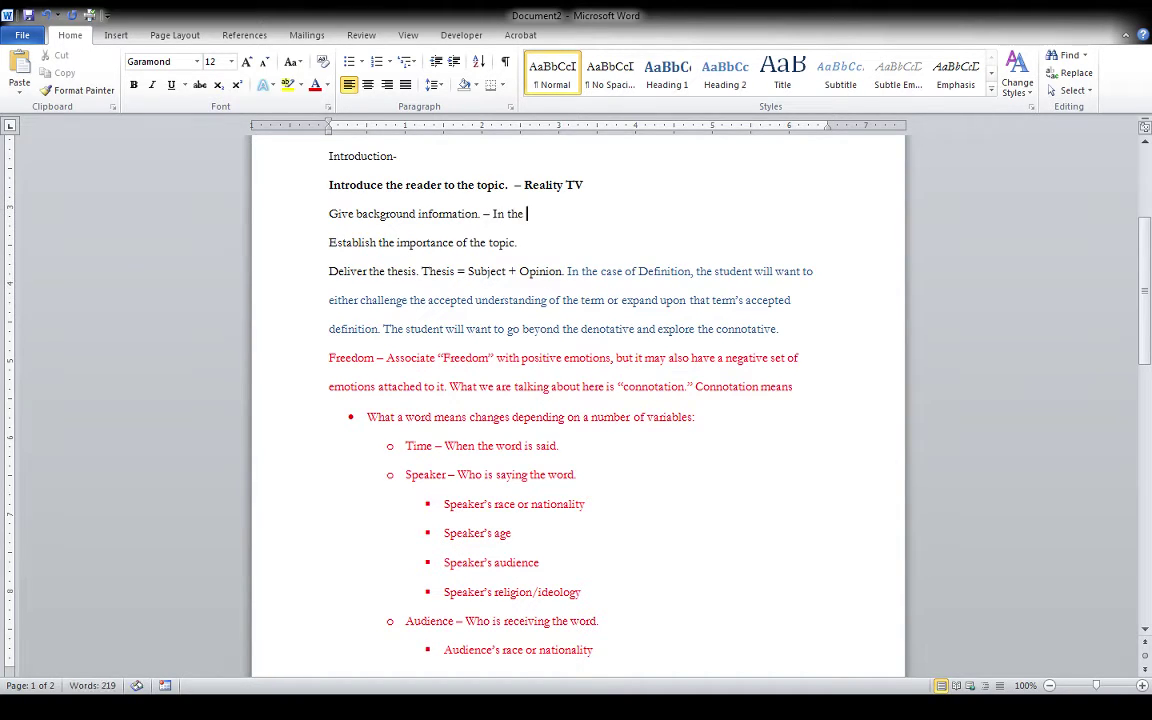
text(early 1990's Ae)
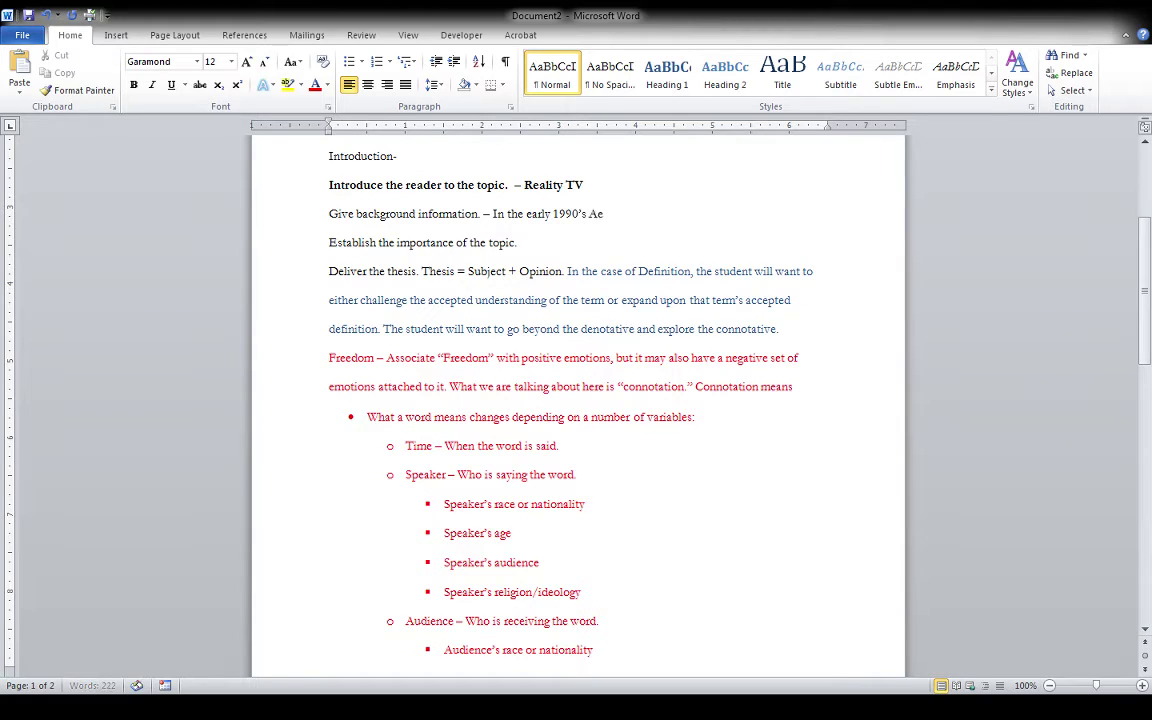
text(Americans became enamored with a new form of television.)
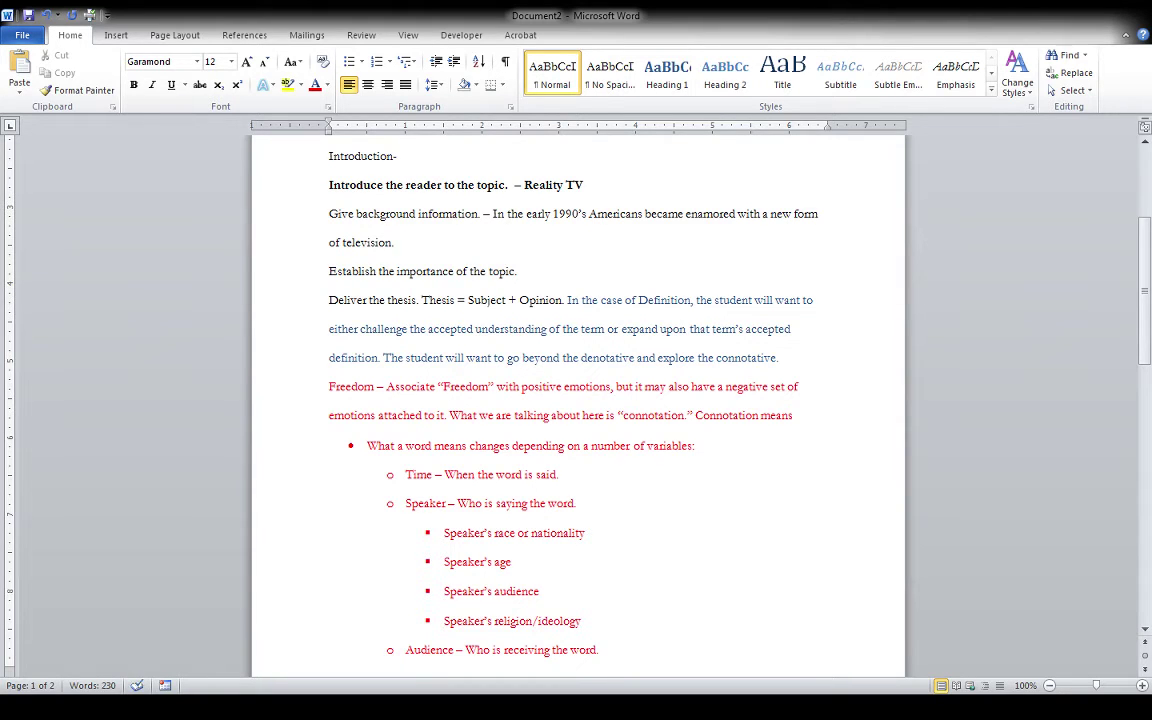
key(BackSpace)
key(BackSpace)
text(, reality tv. Re)
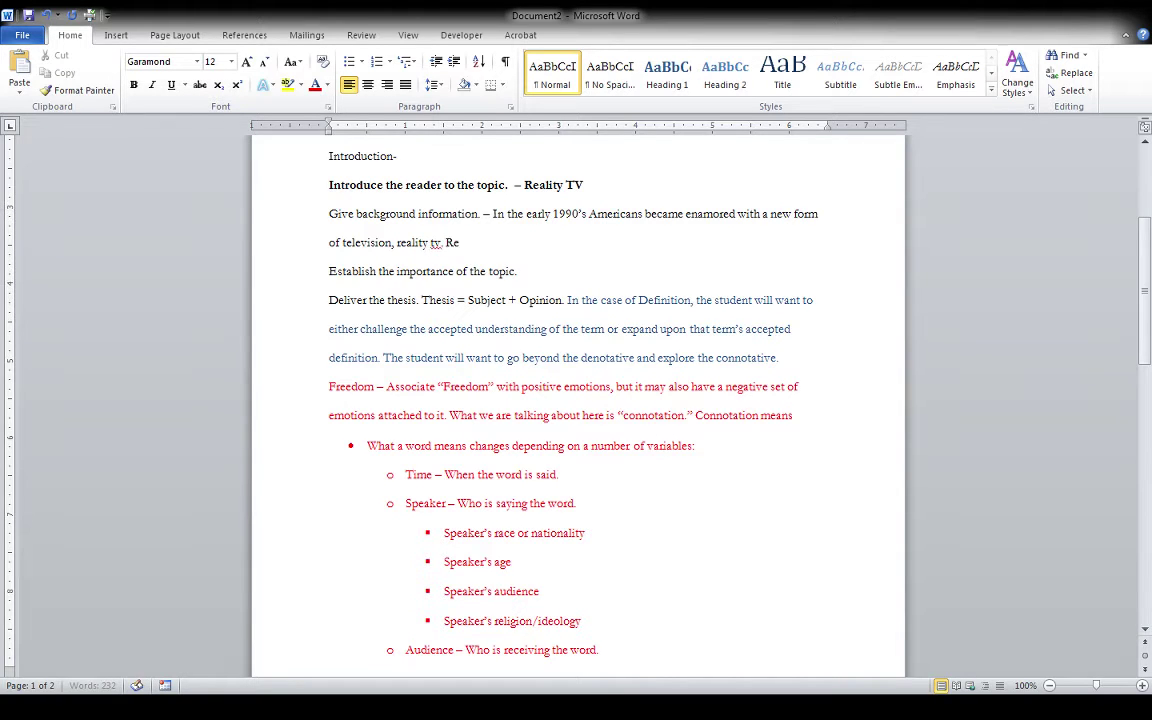
text(ality TC)
text(I've updated the gradebook. It includes the Division/Classification essay grade. We are moving into essays that are weighted far more heavily than these first two, so please be sure you are following all the guidelines and saving in the correct format. Essay grades will affect your overall averages in a far more meaningful way by the end of the semester. Some of you did not submit the Division and Classification essay. They will not receive a grade if submitted after the due date. You may still want to complete the assignment and take a draft to the Write to Excellence Center in Drew Hall for feedback. This will help you with the Portfolio Review which is a major part of your final grade. I will hopefully have a video lecture for Definition posted this evening following grading my other McNeese Section and entering their midterm grades.)
key(BackSpace)
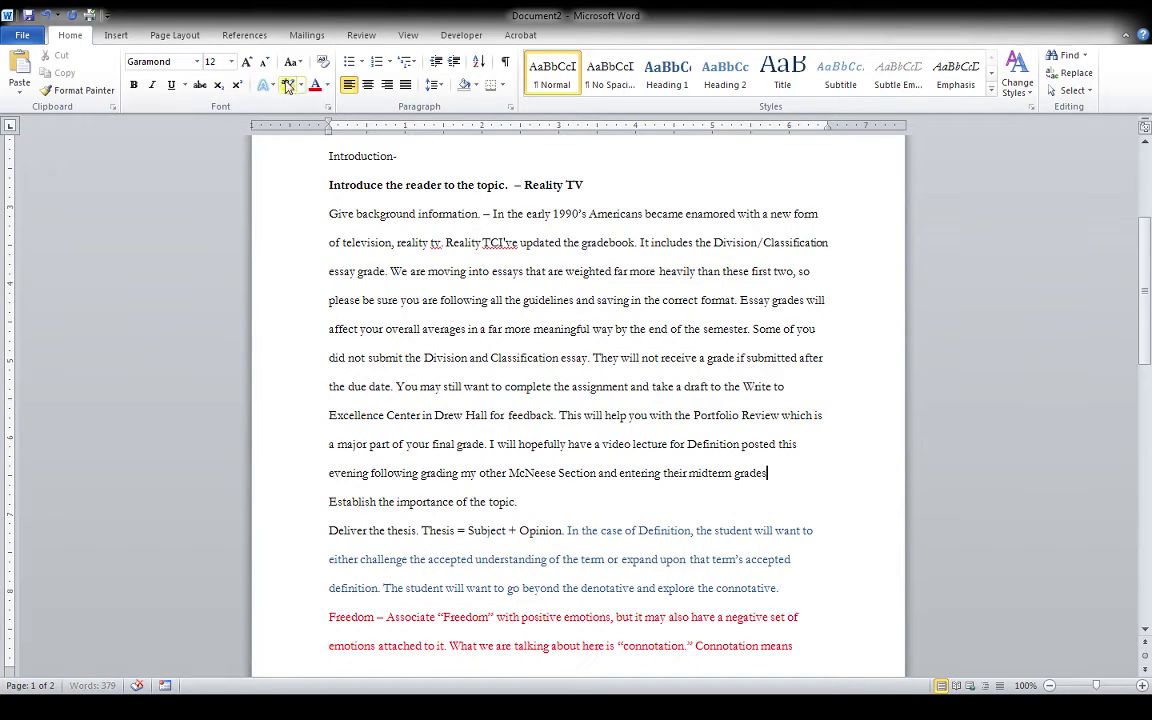
click(27, 16)
click(45, 15)
click(47, 16)
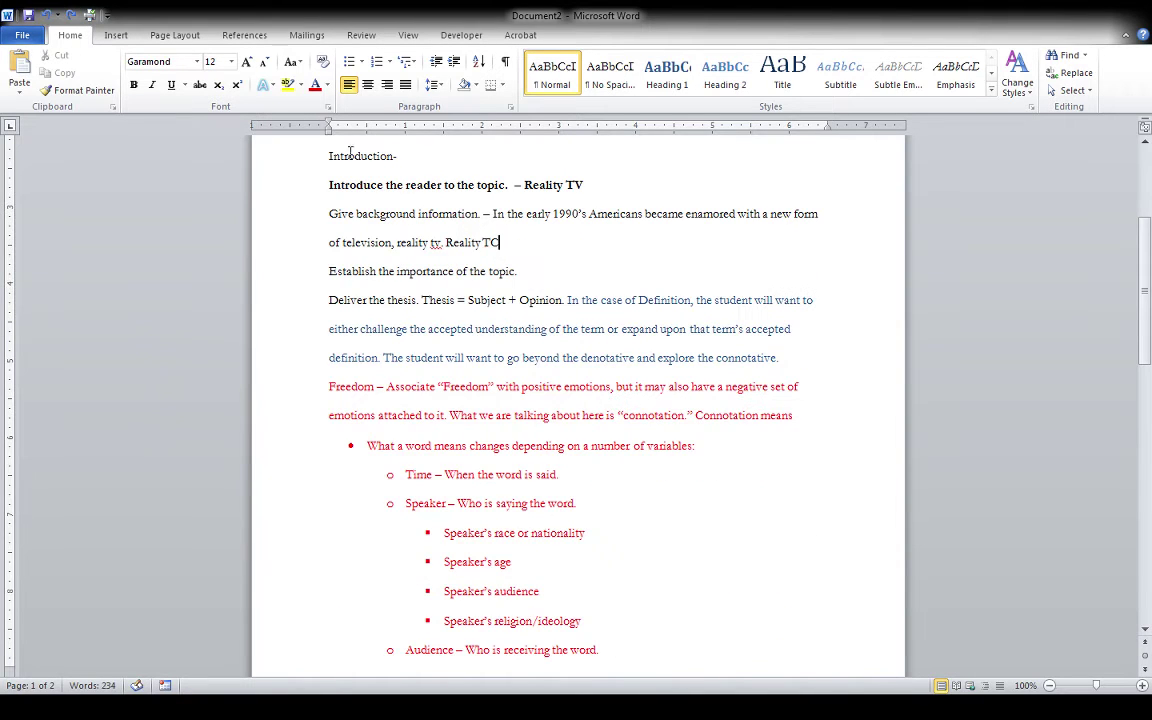
Capitalize "TV" at the end of the first background sentence
double_click(441, 240)
text(TC)
key(BackSpace)
text(V)
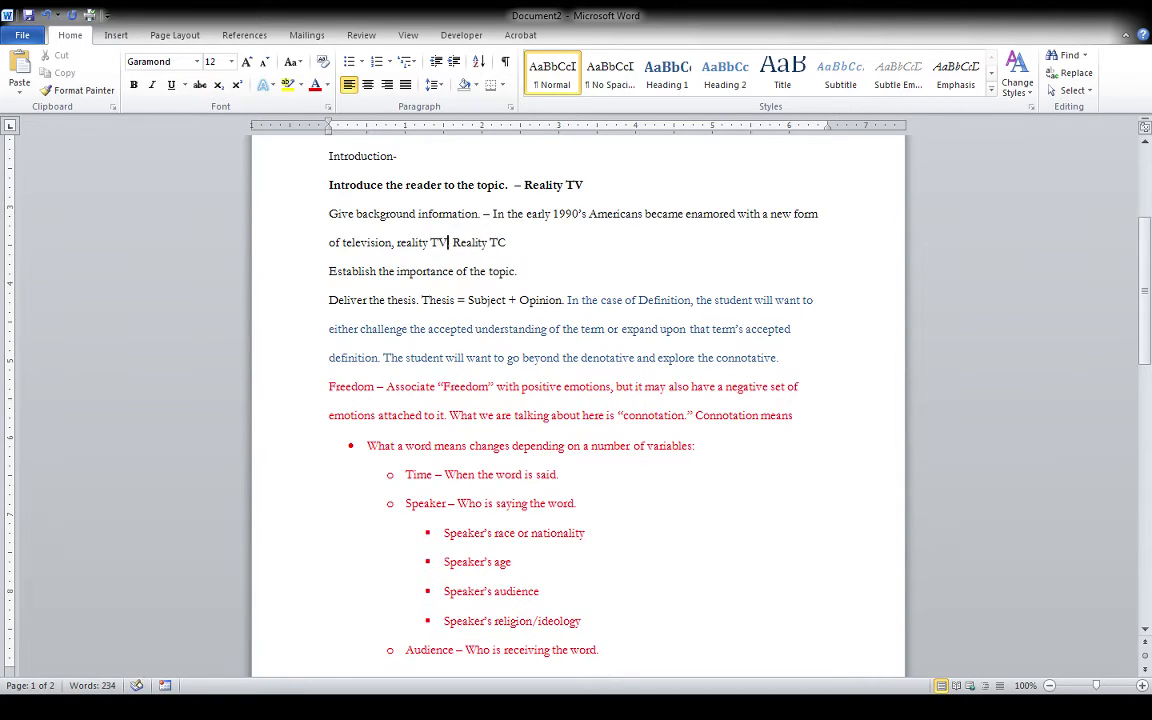
Complete the next sentence as "Reality TV is a bit of a misnomer." and begin another with "It means that the"
click(505, 241)
key(BackSpace)
text(V is a bit of a misnomer. It means that the )
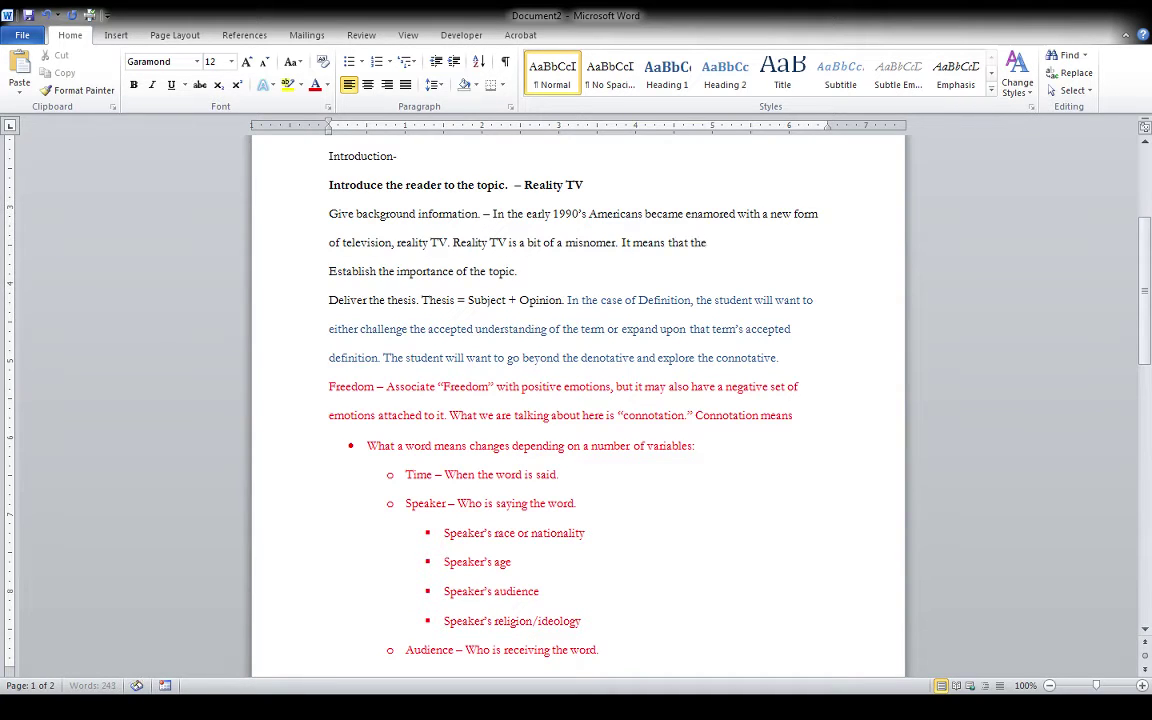
Continue the background sentence with "thirty minutes to an hour", leaving no hyphens between the words
text(thirty minutes-to-an hour)
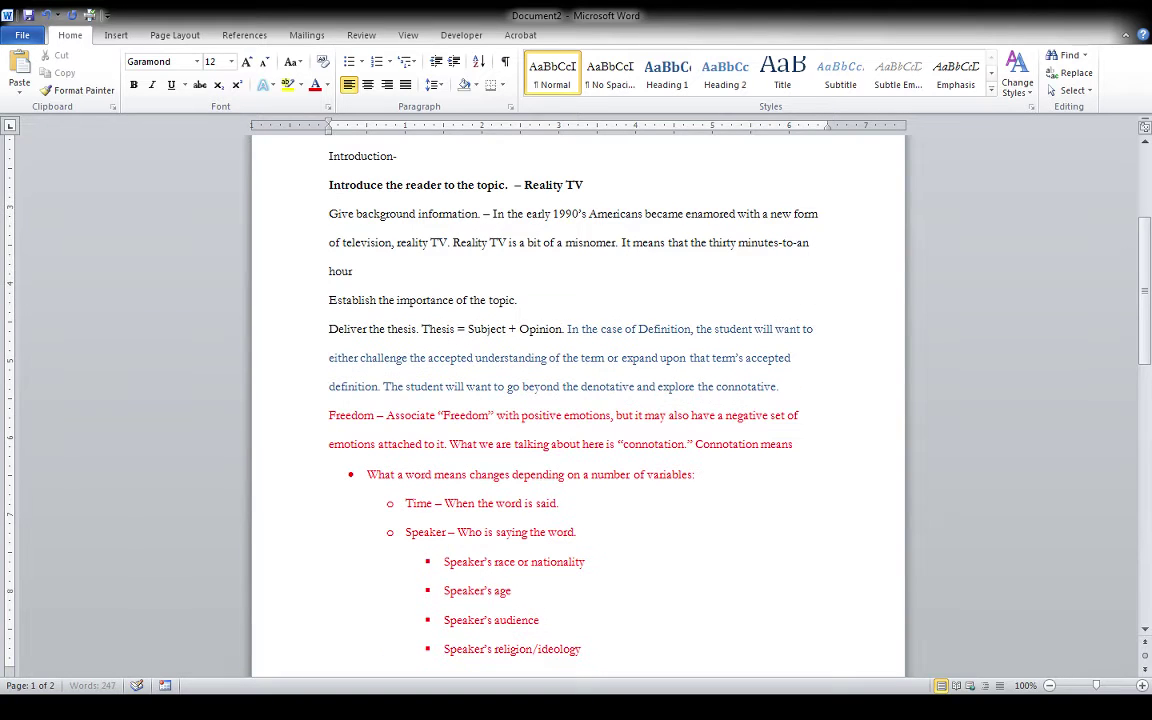
key(BackSpace)
key(BackSpace)
key(BackSpace)
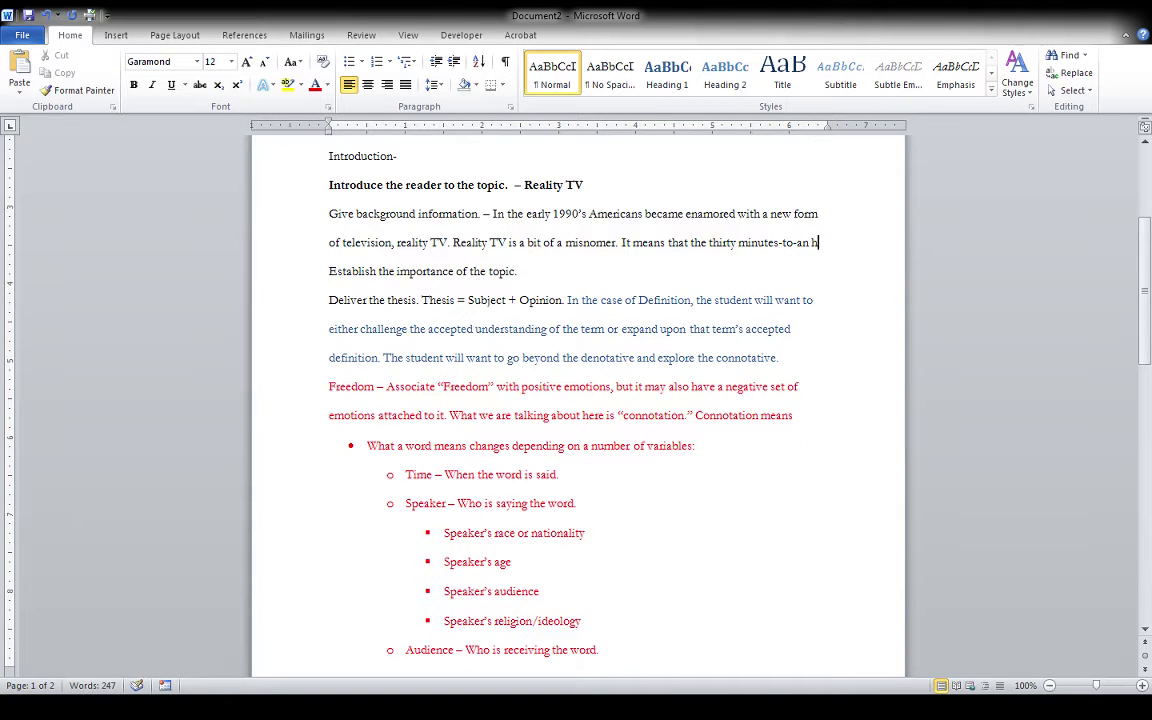
key(BackSpace)
text(hour)
click(790, 242)
key(BackSpace)
click(777, 242)
key(BackSpace)
click(353, 271)
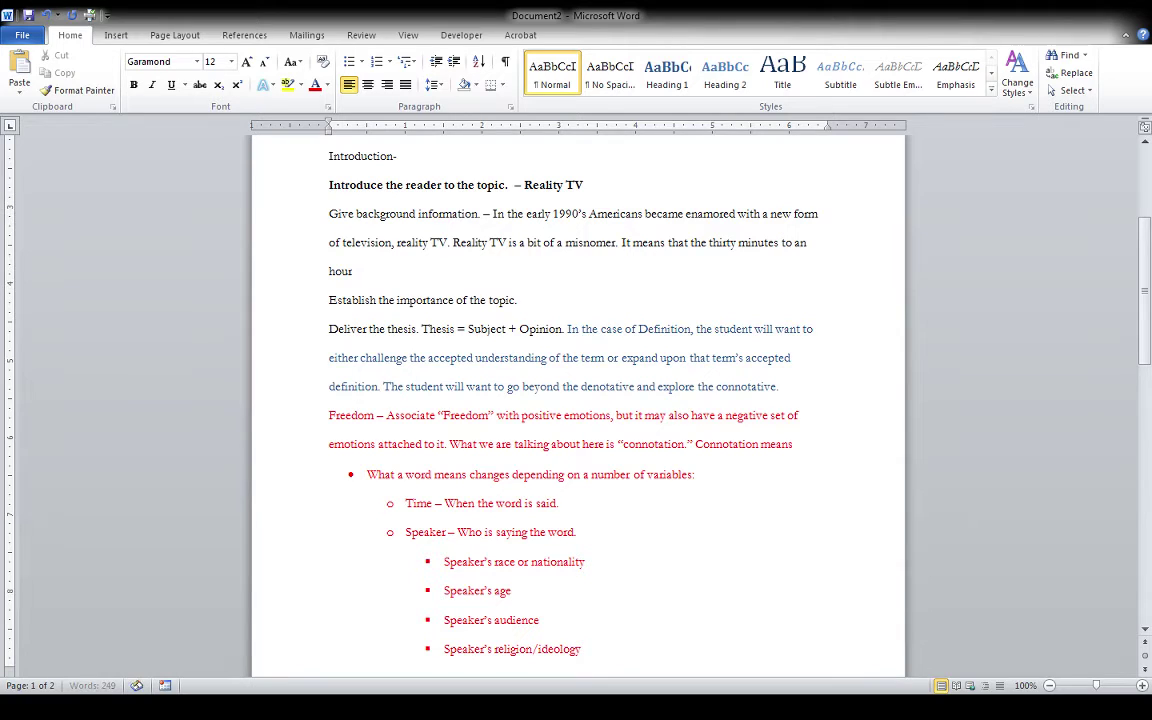
Finish the sentence with "long show is happening in real time." and add "It is honest and it is recorded as it happens."
text(lon)
key(BackSpace)
text(show is happening in real time.)
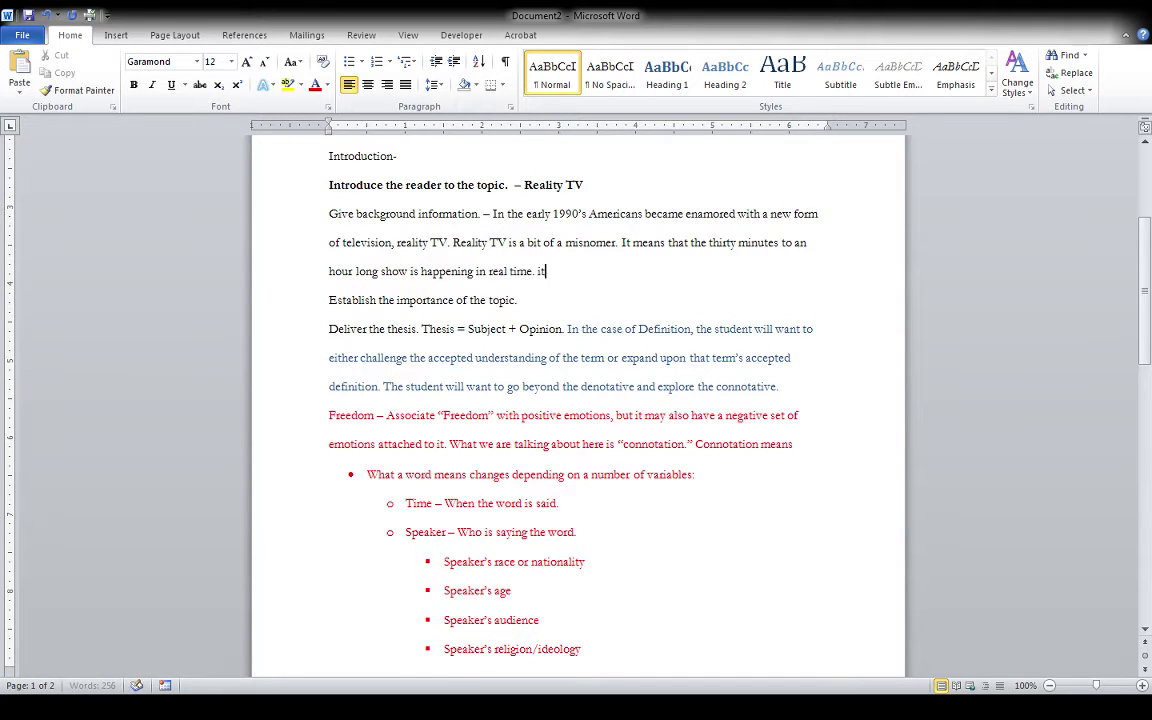
text( It is honest and it is recorded as it happens.)
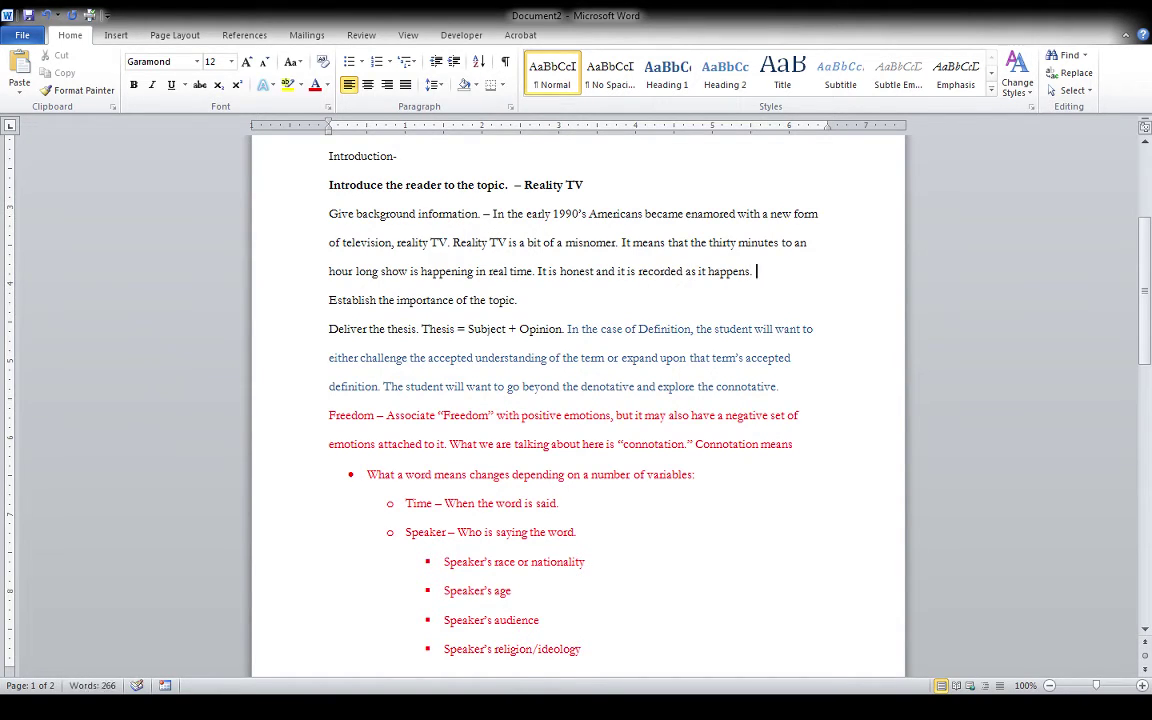
Add the sentence "But in reality, almost all of these television shows were scripted and edited to heighten drama or comedy."
text( B)
text(ut in real)
text(ity)
text(, almo)
text(st all of the)
text(se television )
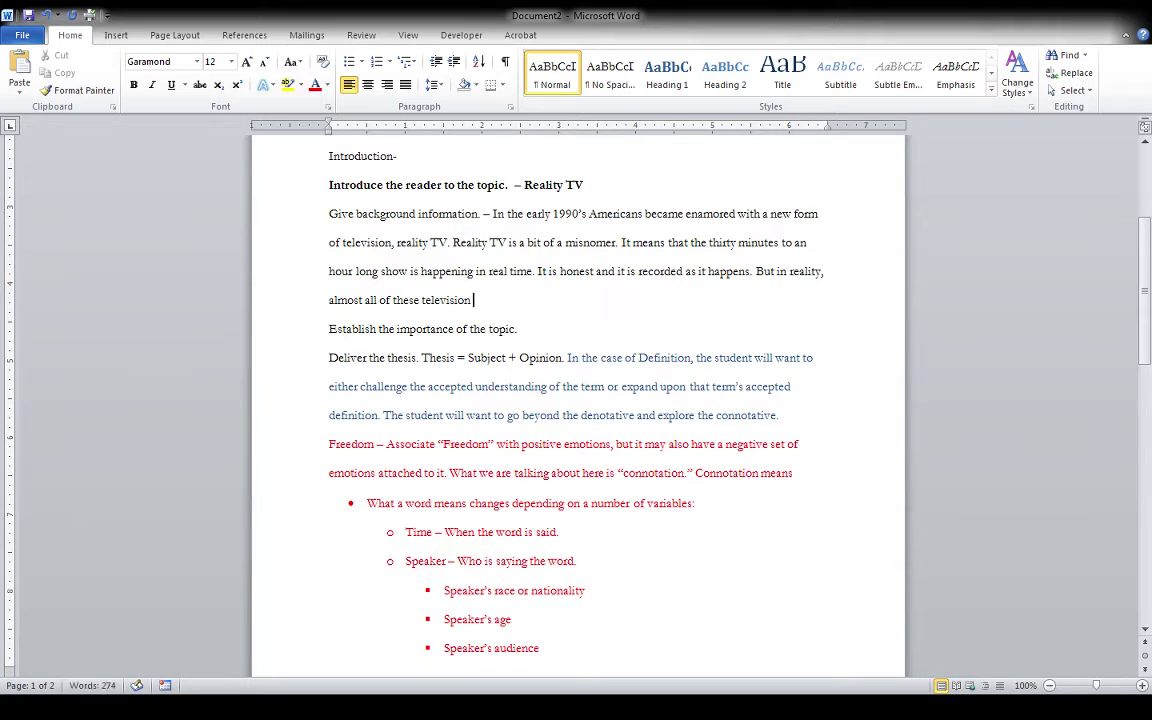
text(shows were scripte)
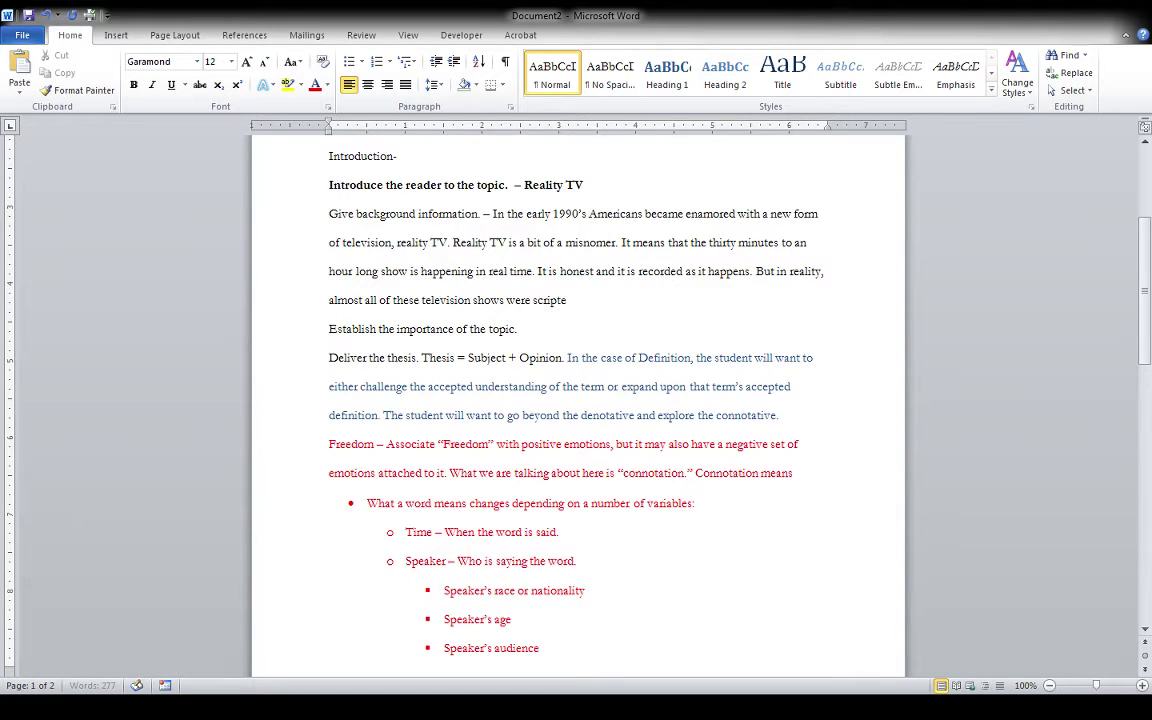
text(d and edited to heighten)
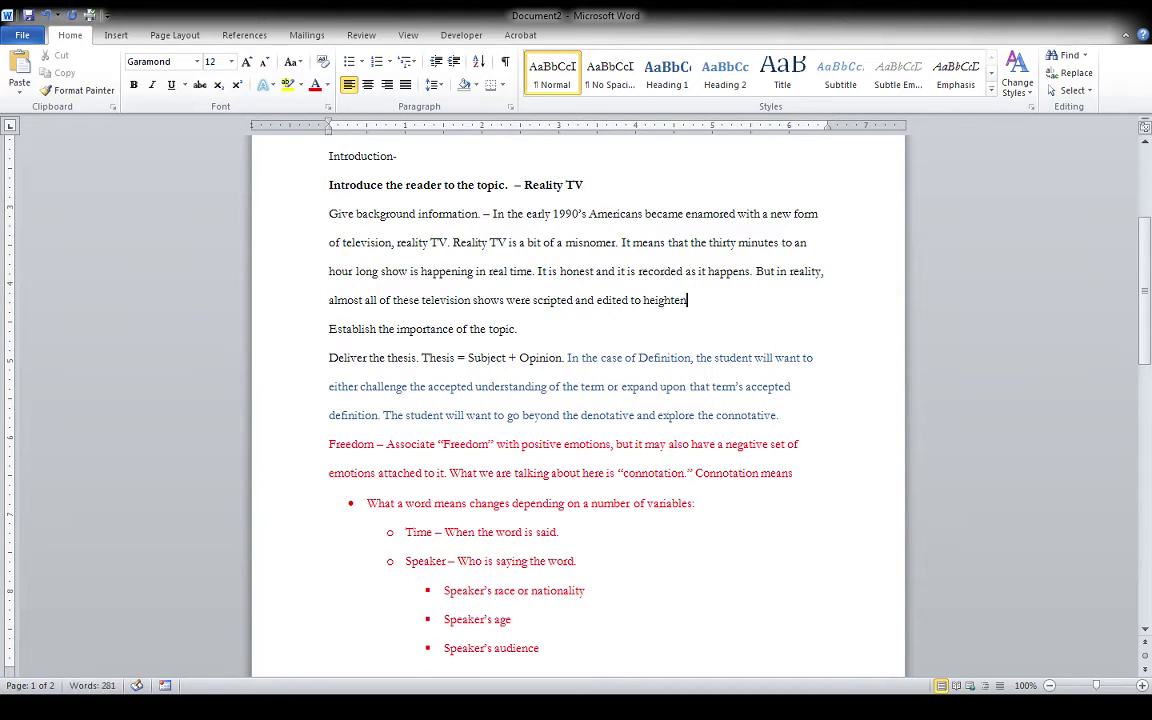
text( drama or comedy.)
Move the background text starting with "In the early 1990's" onto its own line below "Give background information. –"
click(518, 329)
click(494, 213)
key(Return)
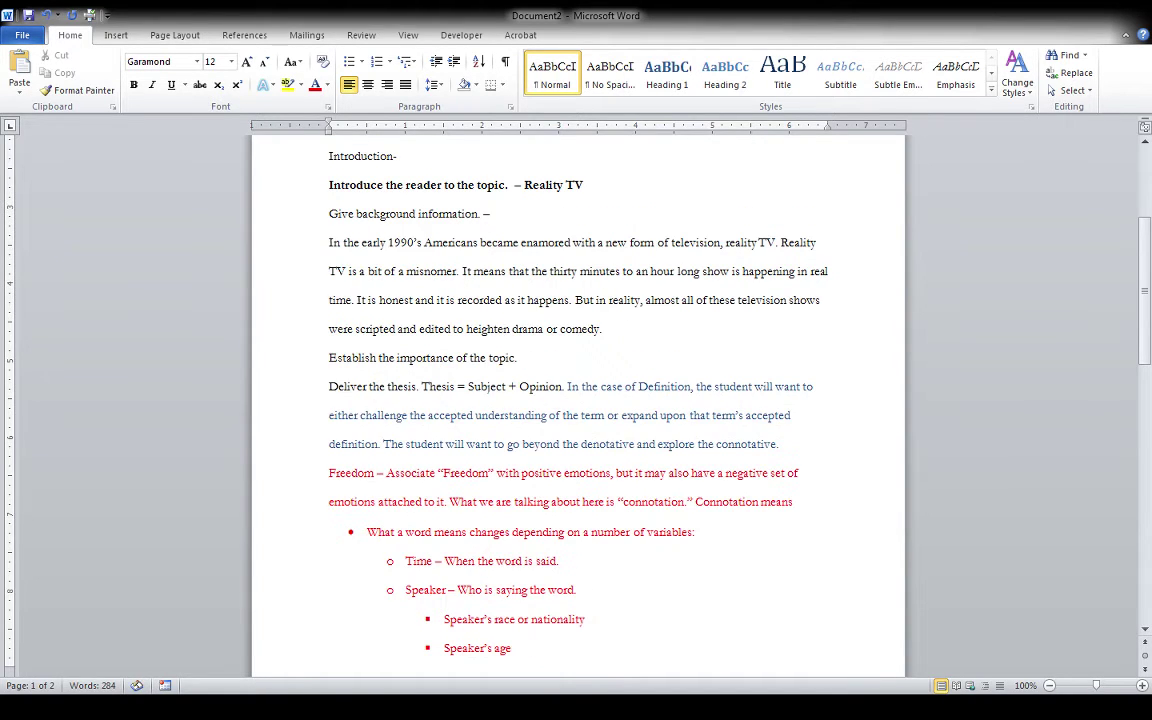
Replace the period after "Establish the importance of the topic" with a dash and add a blank line below it
key(Down)
key(Down)
key(Down)
key(Down)
key(Right)
key(Right)
key(Right)
key(Right)
key(Right)
key(Right)
key(Right)
key(Right)
key(Right)
key(Right)
key(Right)
key(Right)
key(Right)
key(Right)
key(Right)
key(Right)
key(Right)
key(Right)
key(Right)
key(Right)
key(Right)
key(BackSpace)
text(-)
key(Return)
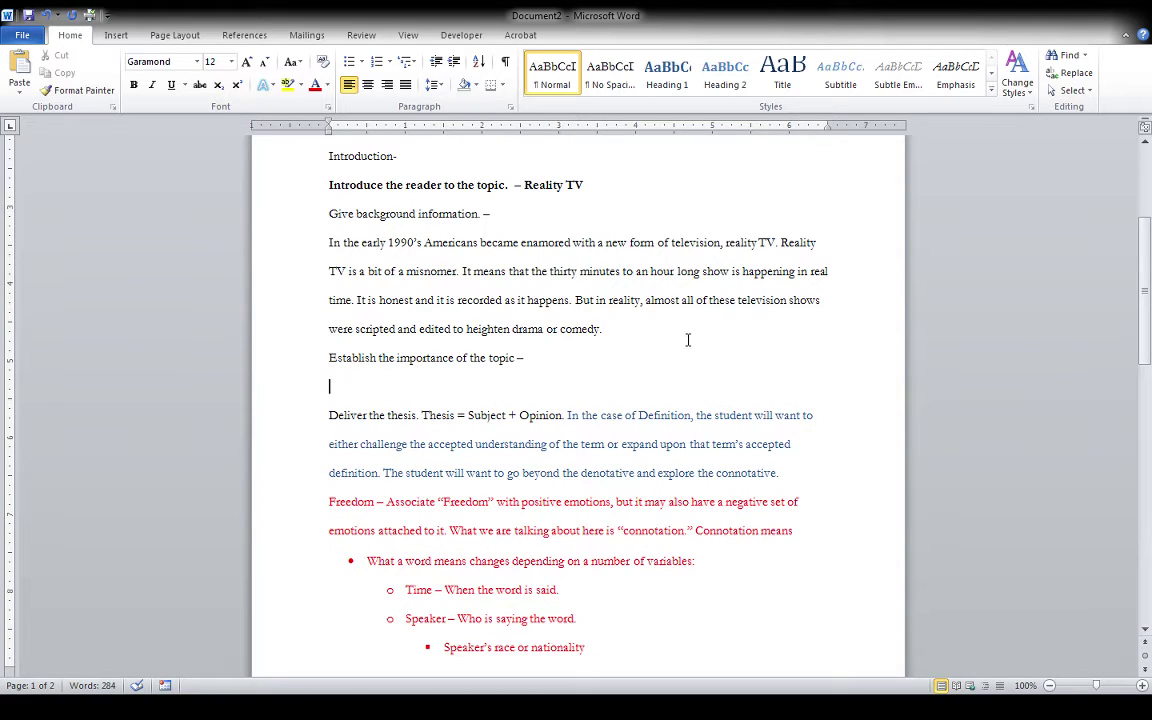
Italicize the background paragraph that starts with "In the early 1990's Americans became enamored"
drag(686, 336, 274, 250)
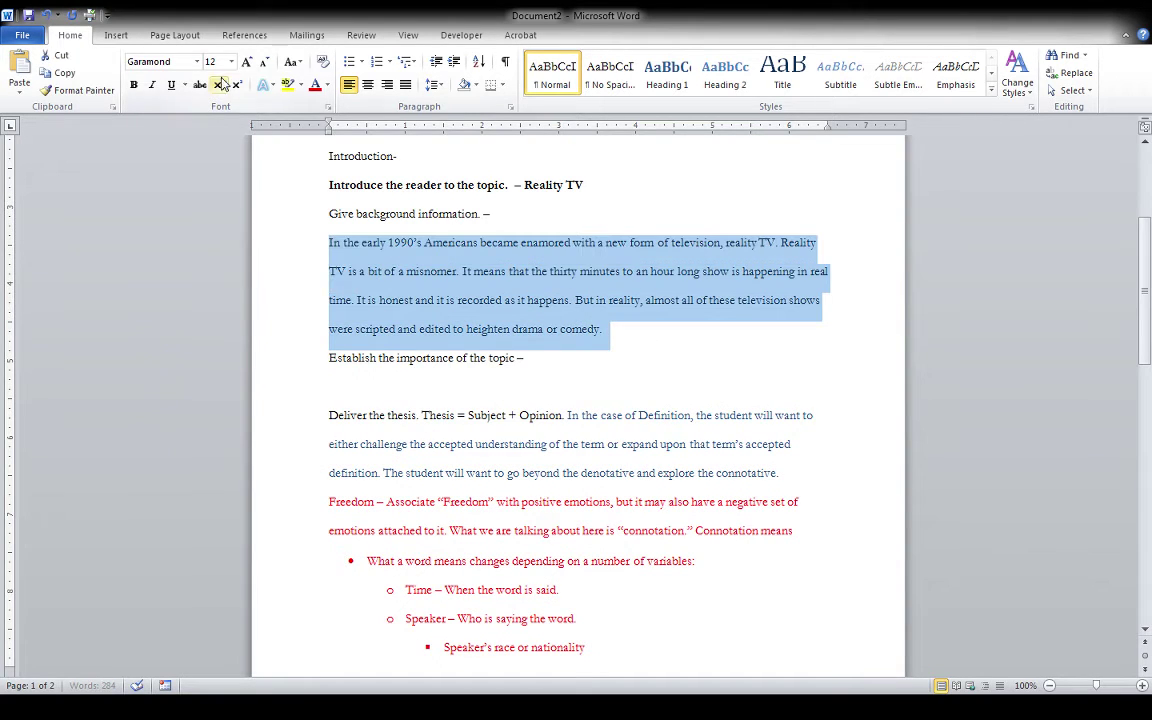
click(153, 86)
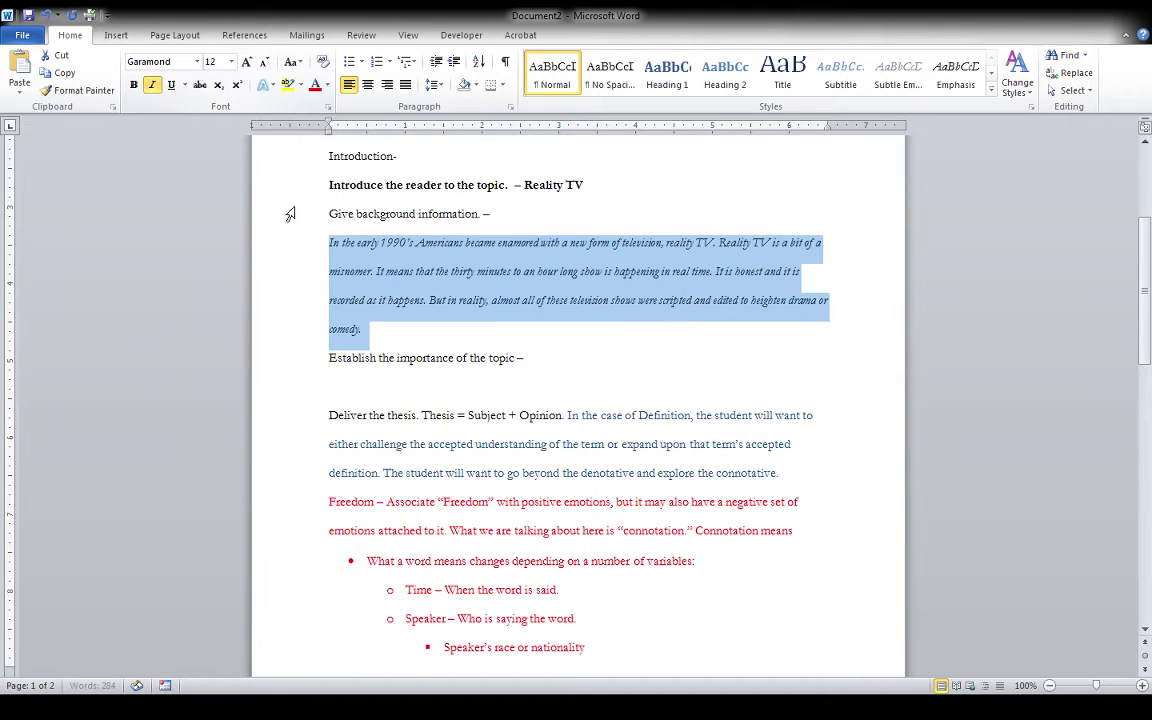
click(342, 376)
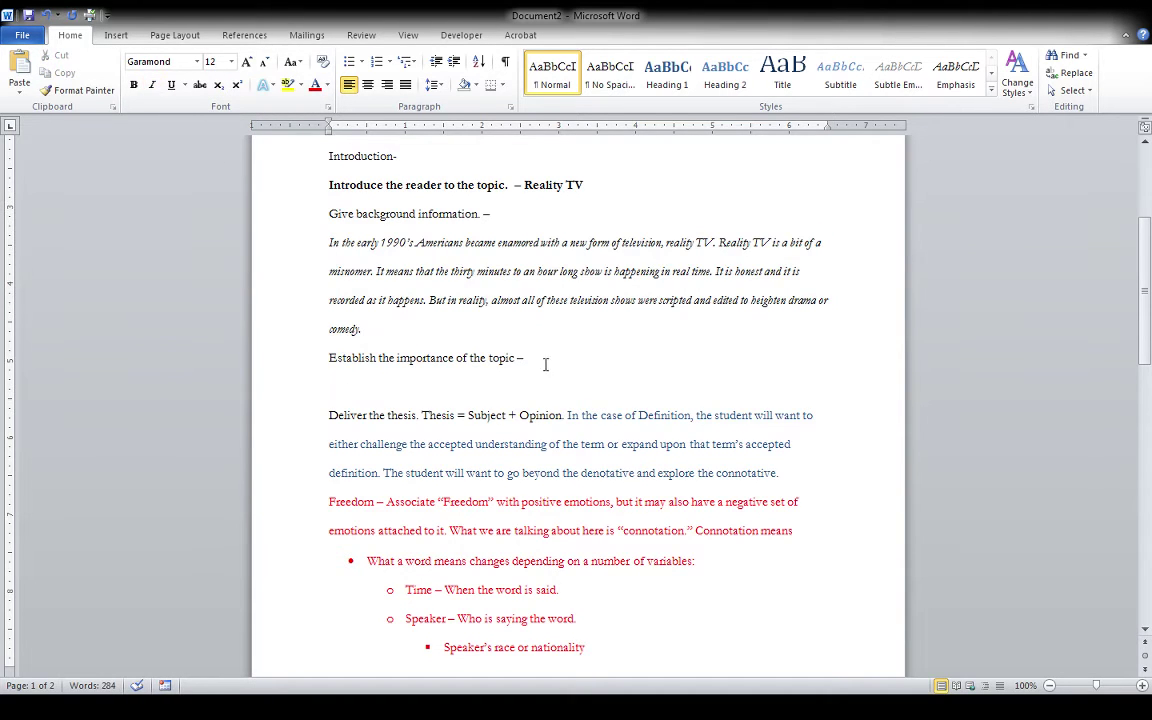
Below "Establish the importance of the topic –", write "As a cultural phenomenon, reality TV is still with us into the second decade of the 21st century."
click(547, 362)
key(Return)
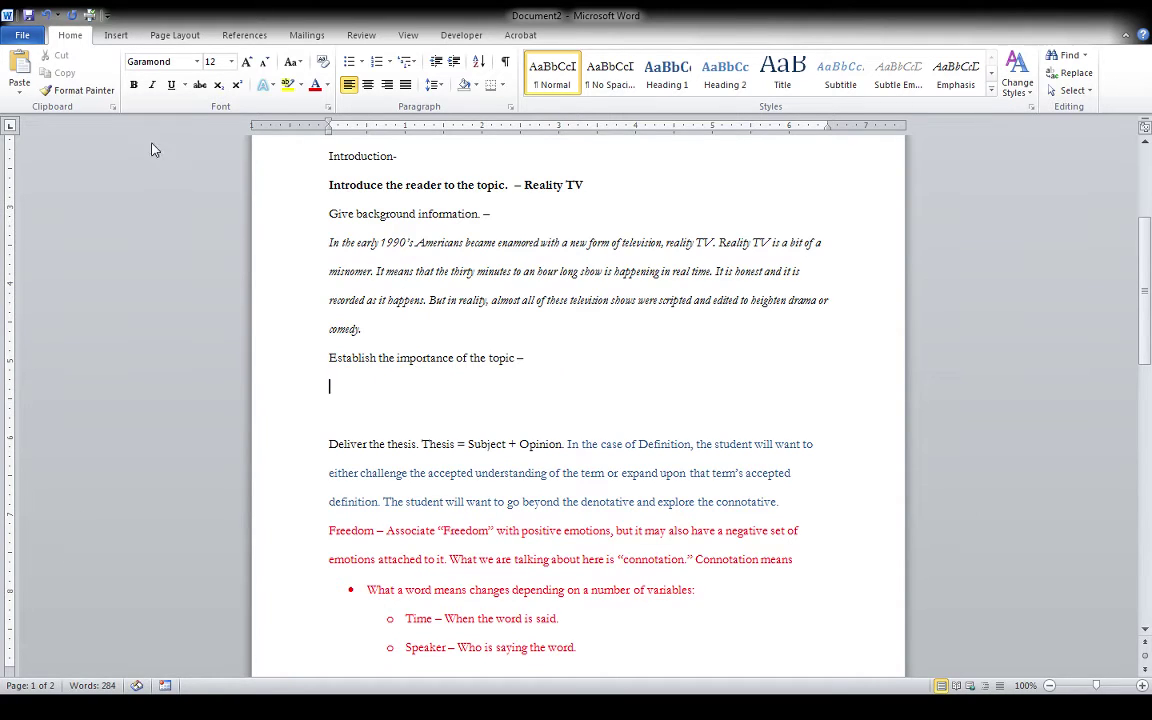
text(As a cultural phenom)
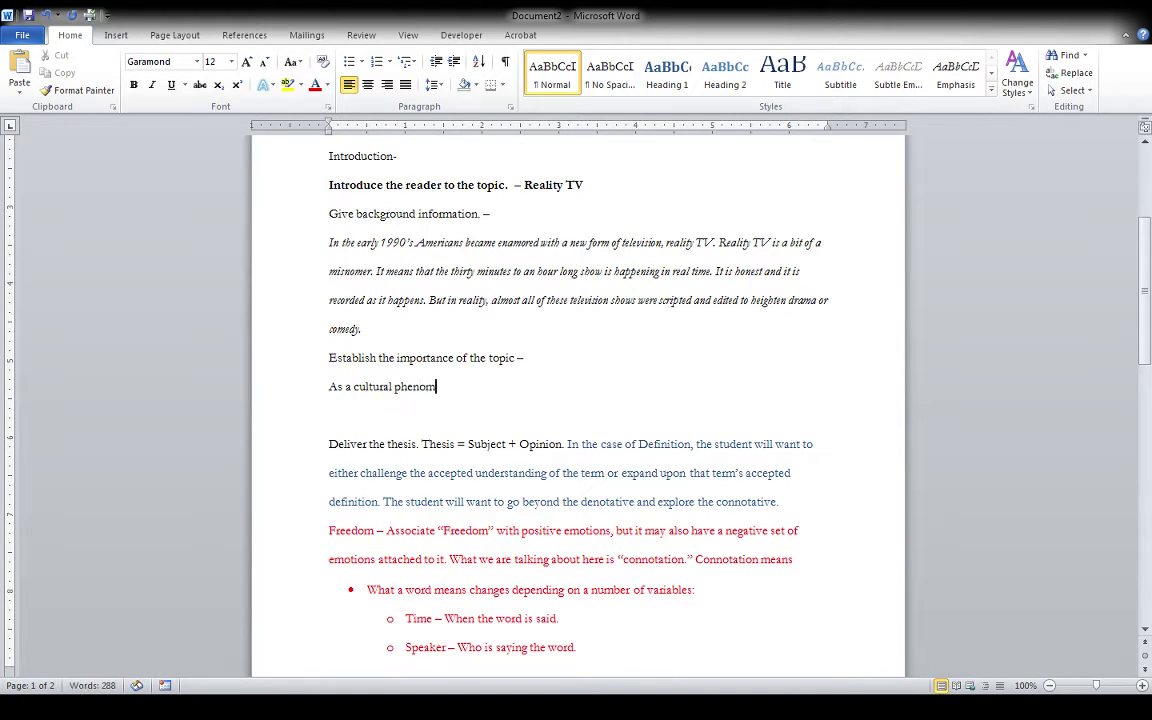
text(ena, reali)
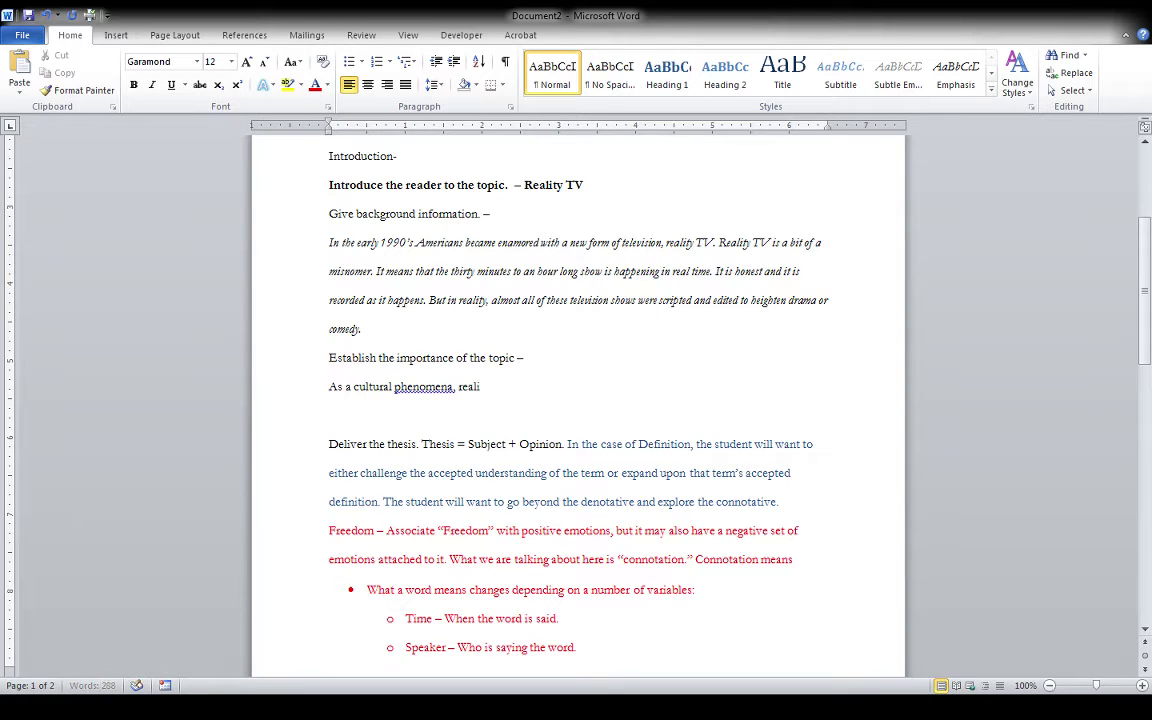
text(ty TV)
click(453, 387)
key(BackSpace)
text(on)
click(550, 388)
text(is still with us into the second decade of the 21st century )
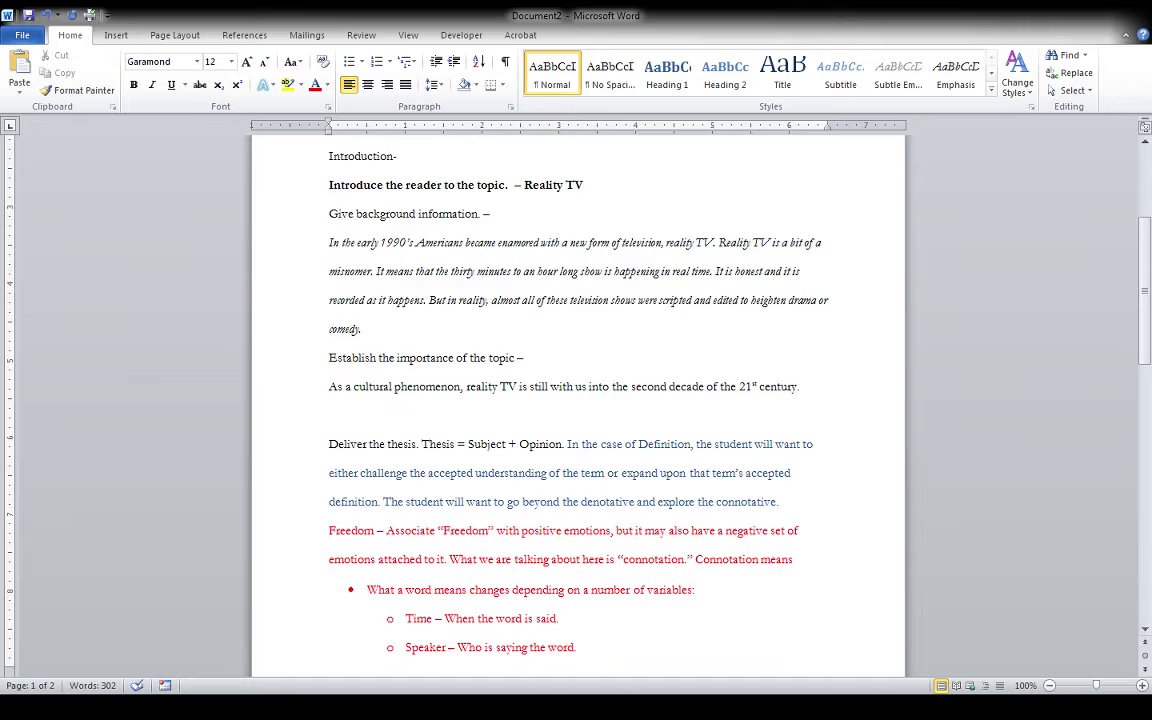
Begin the next sentence with "Shows like Keeping up with the Kardashians and American Pickers", setting only the two show titles in italics
text(Shows)
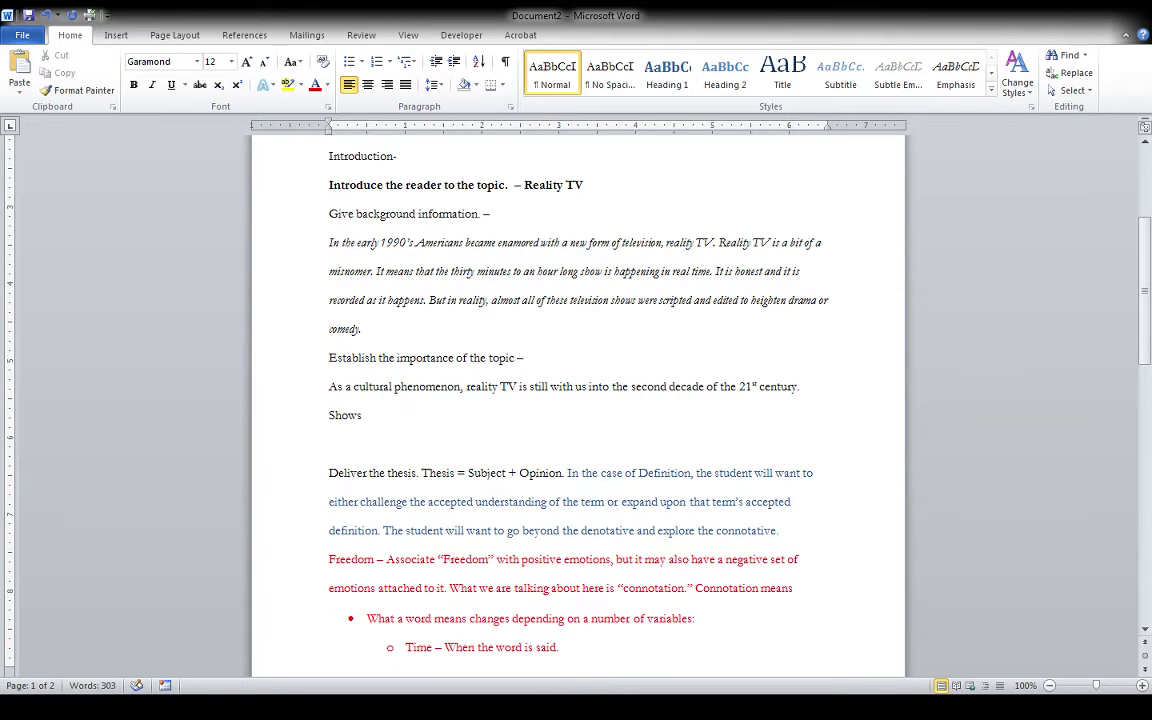
text( like)
click(152, 85)
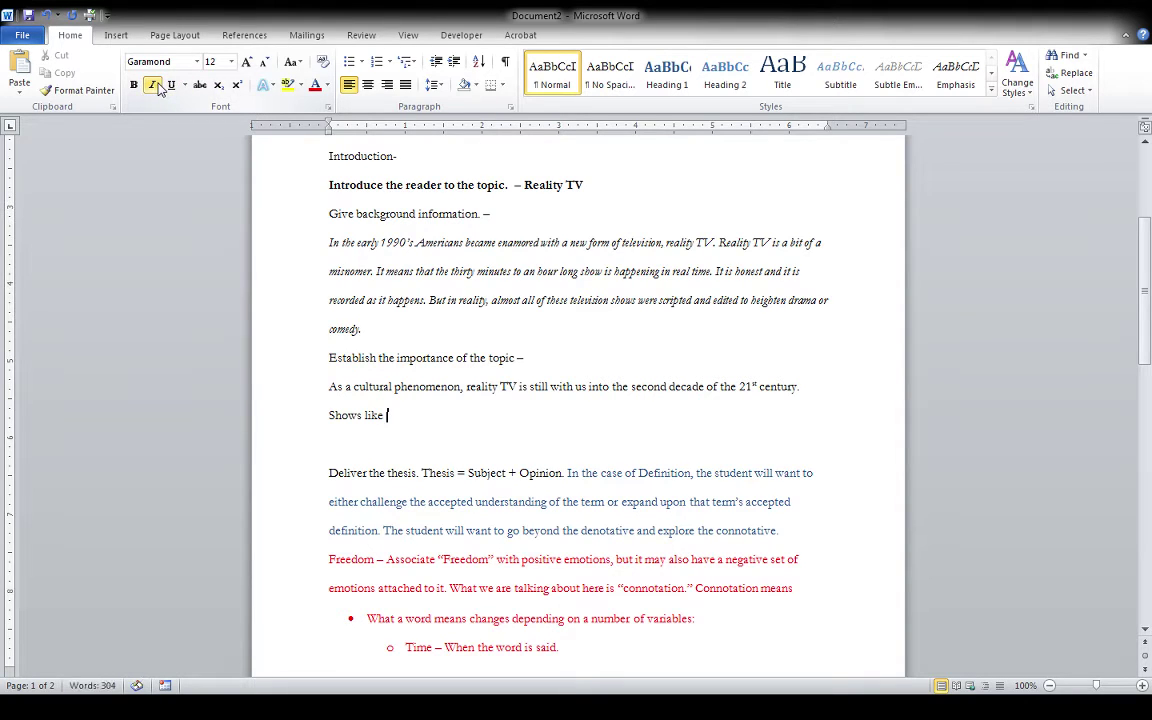
text(Keeping up with the Kardashians)
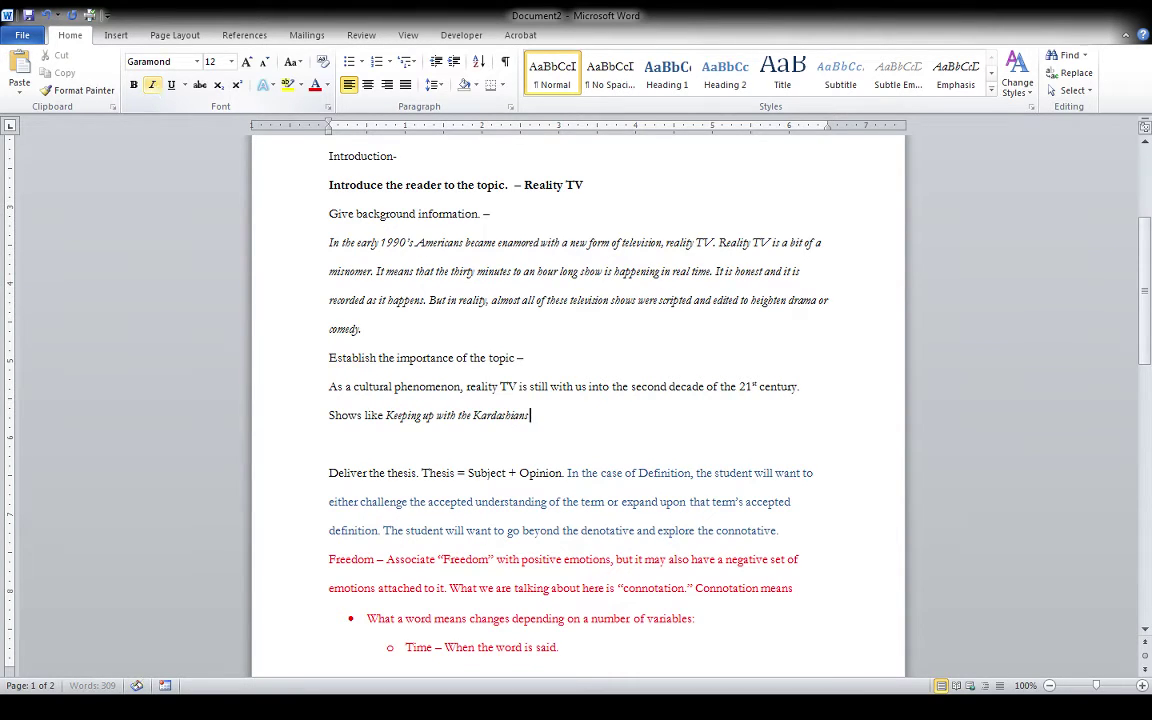
text( and)
click(153, 86)
text(Americna)
key(BackSpace)
key(BackSpace)
text(an Pickers)
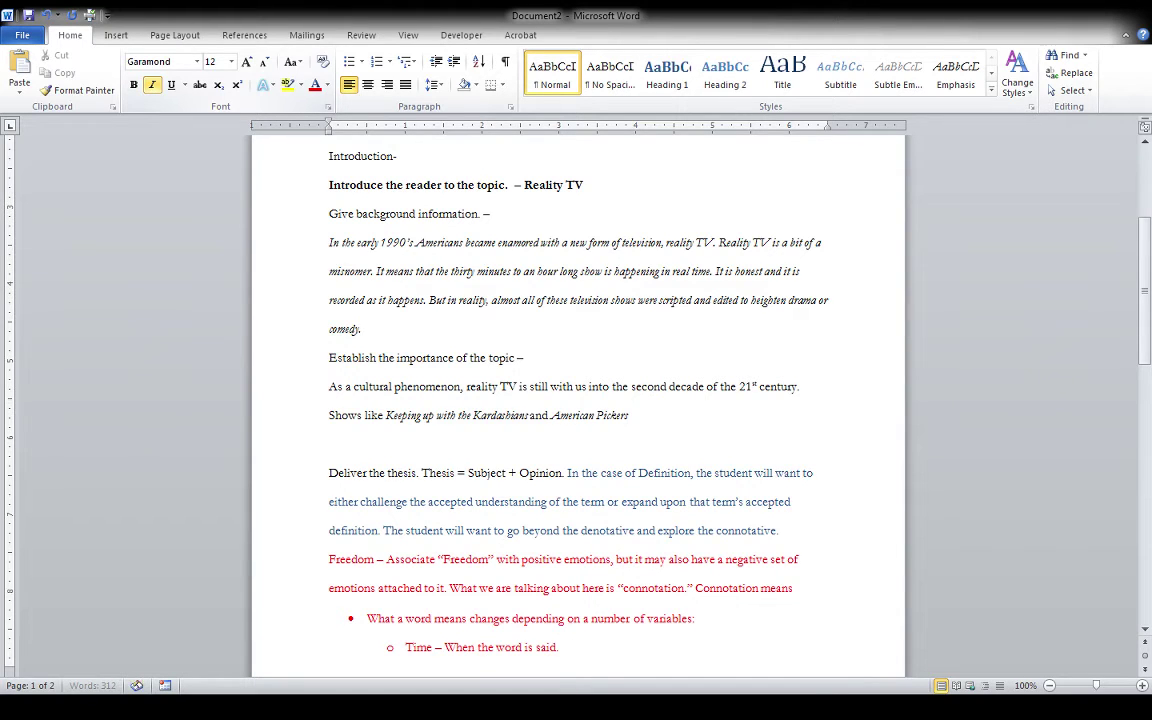
Finish the sentence in regular type with "are popular and discussed often around watercoolers during office breaks."
click(153, 87)
text(are popular and discussed ofte)
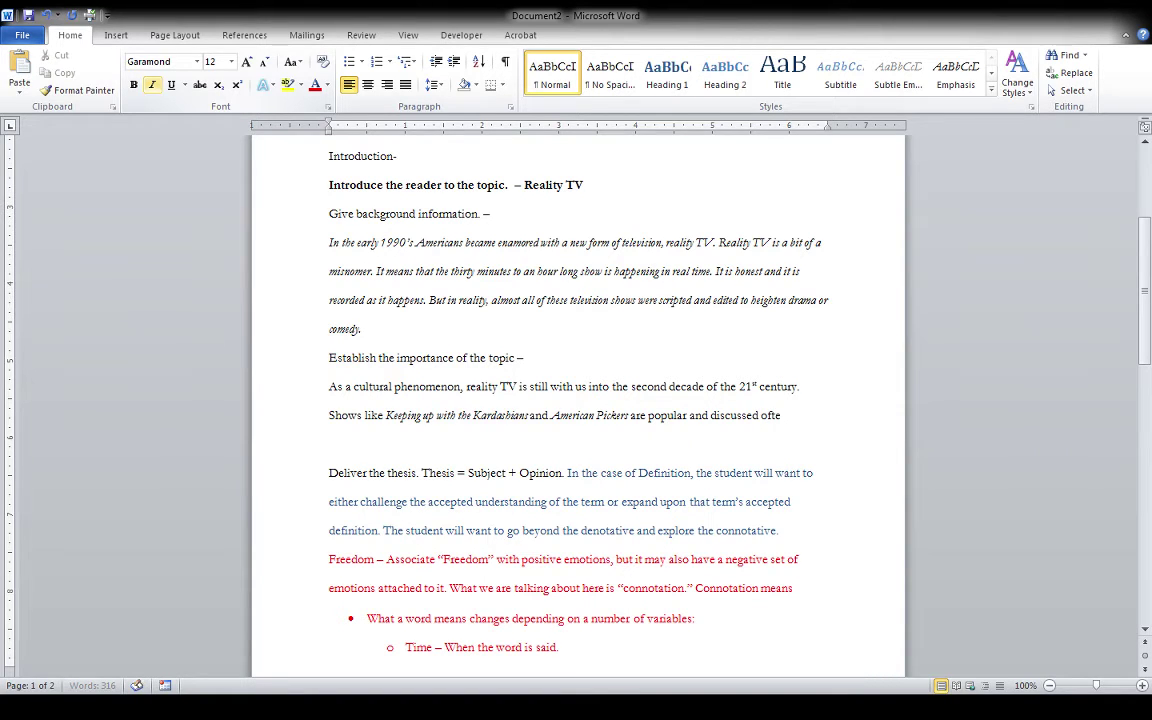
text(n anound w)
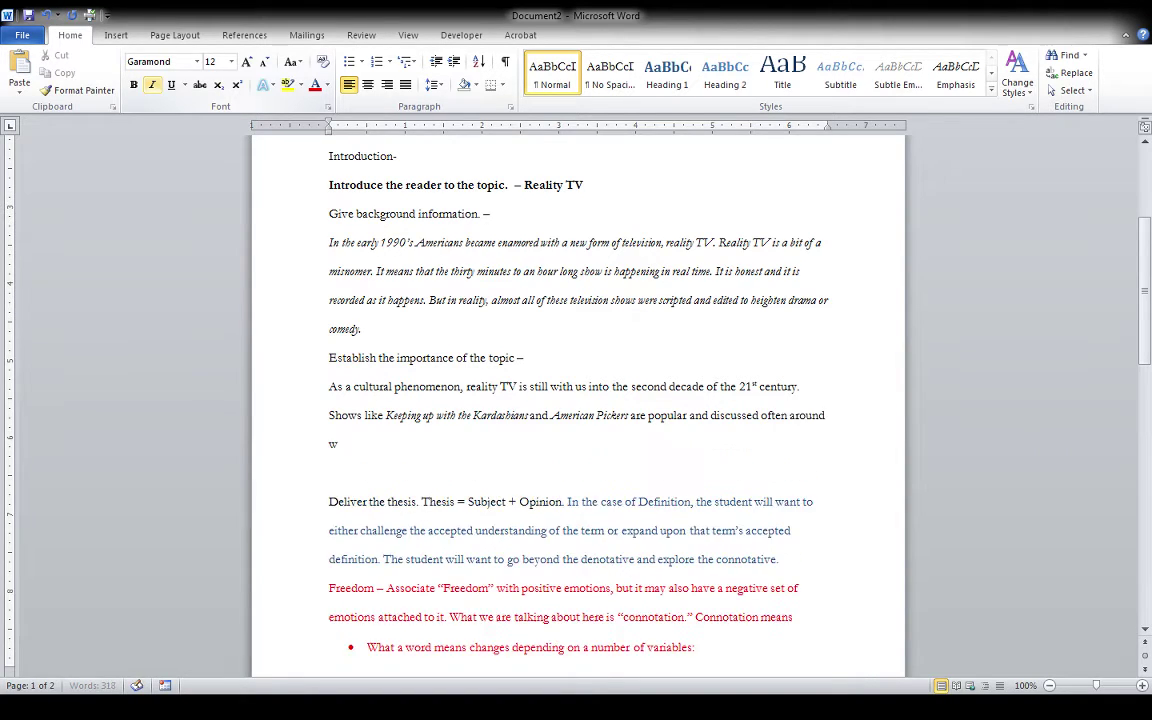
text(atercoolers befo)
text(during office breaks.)
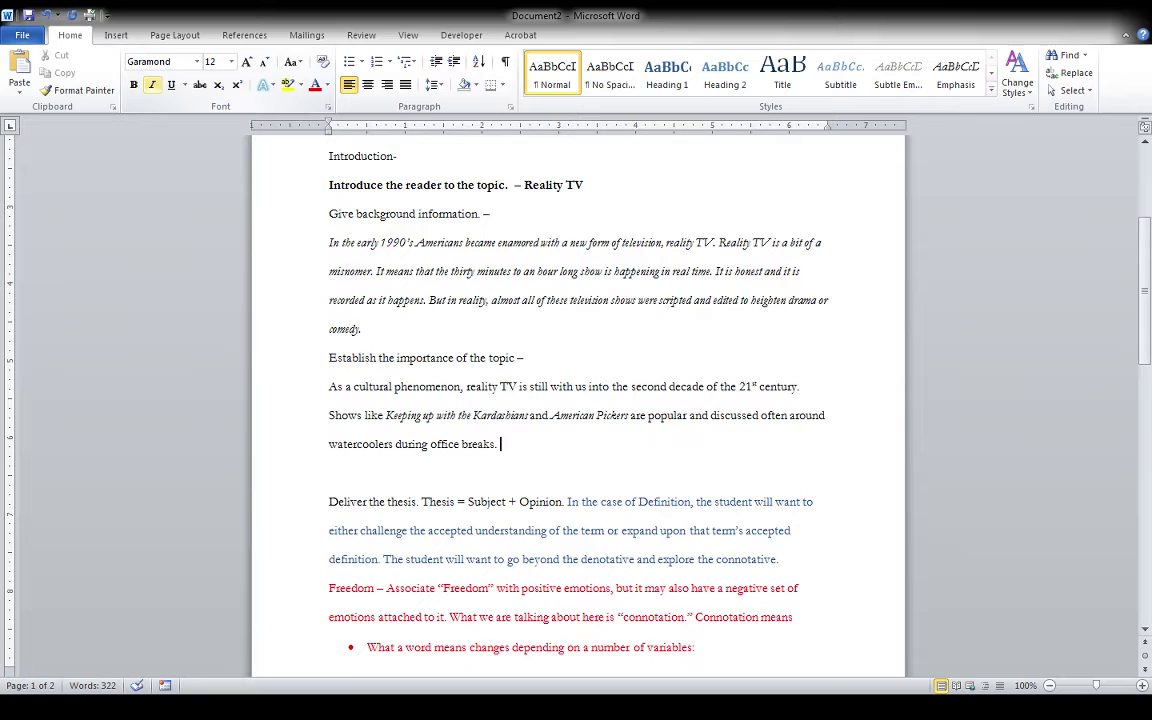
Add the sentence "What we need to understand about Reality TV is that there is no reality to it." and highlight it in yellow
text(What we need to understa)
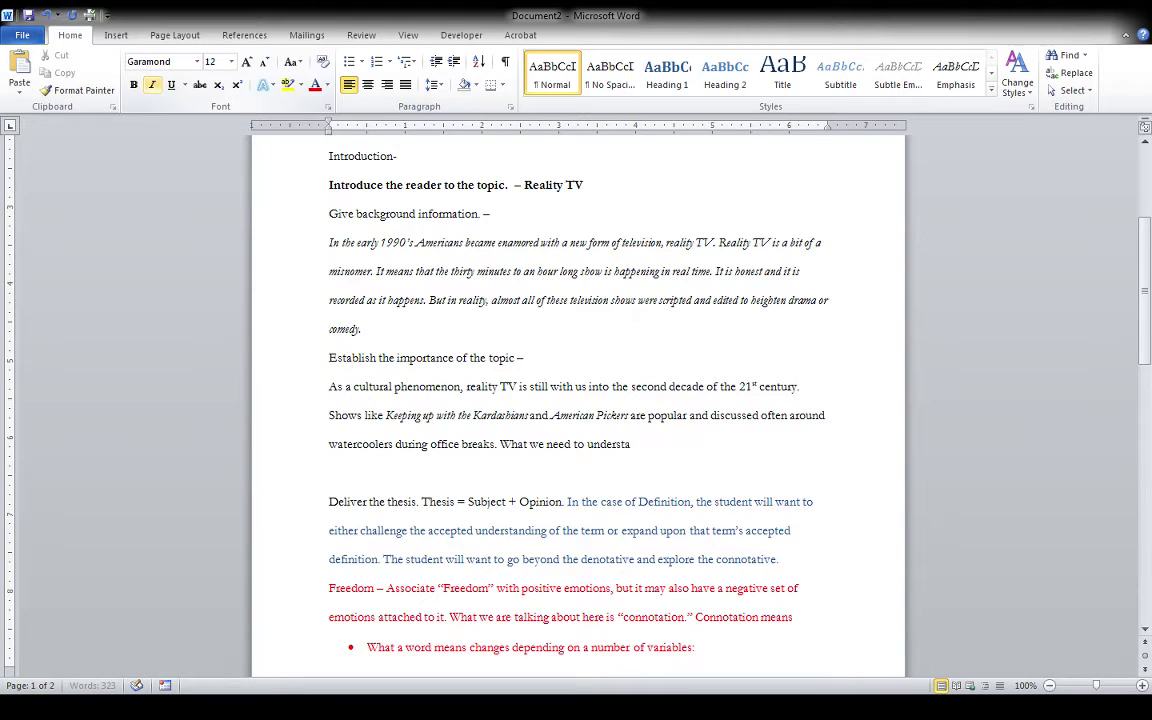
text(nd about Reality )
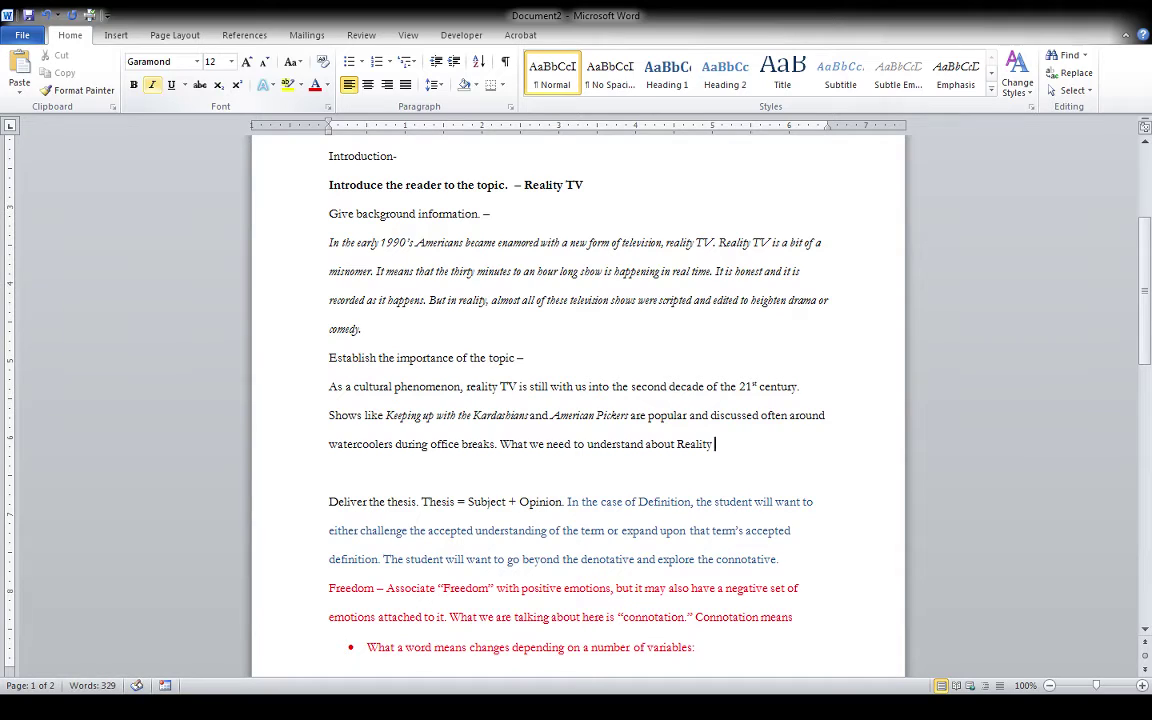
text(TV is that there is no re)
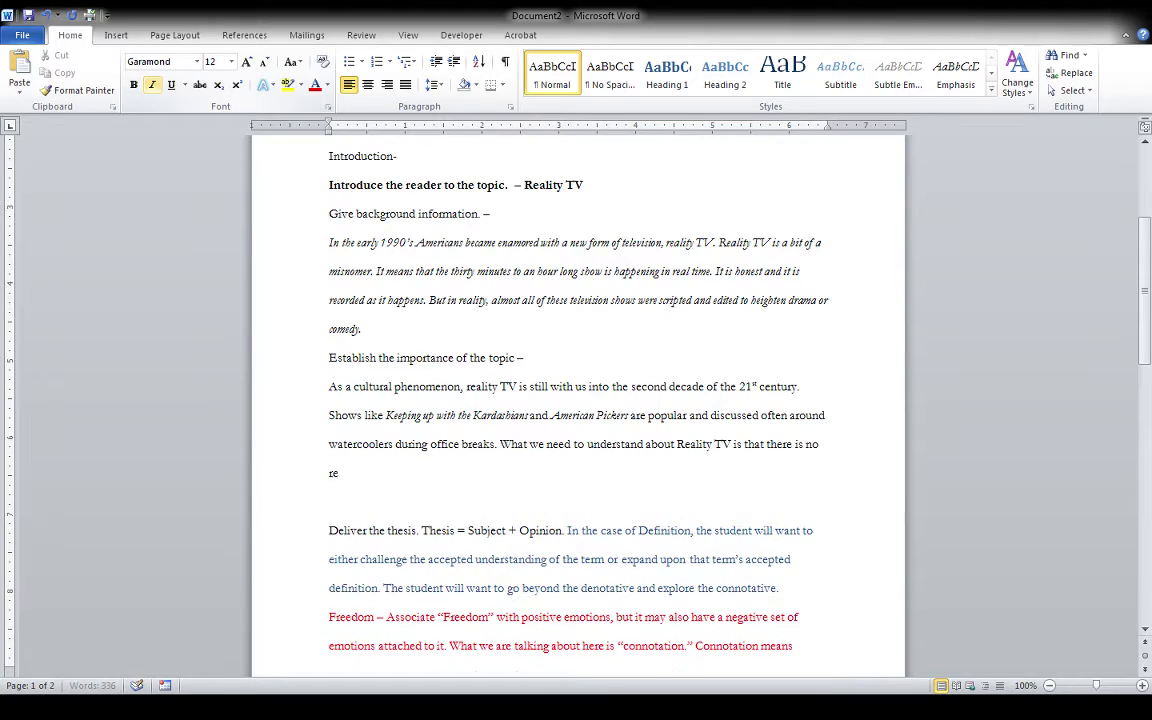
text(ality to it.)
key(ctrl+i)
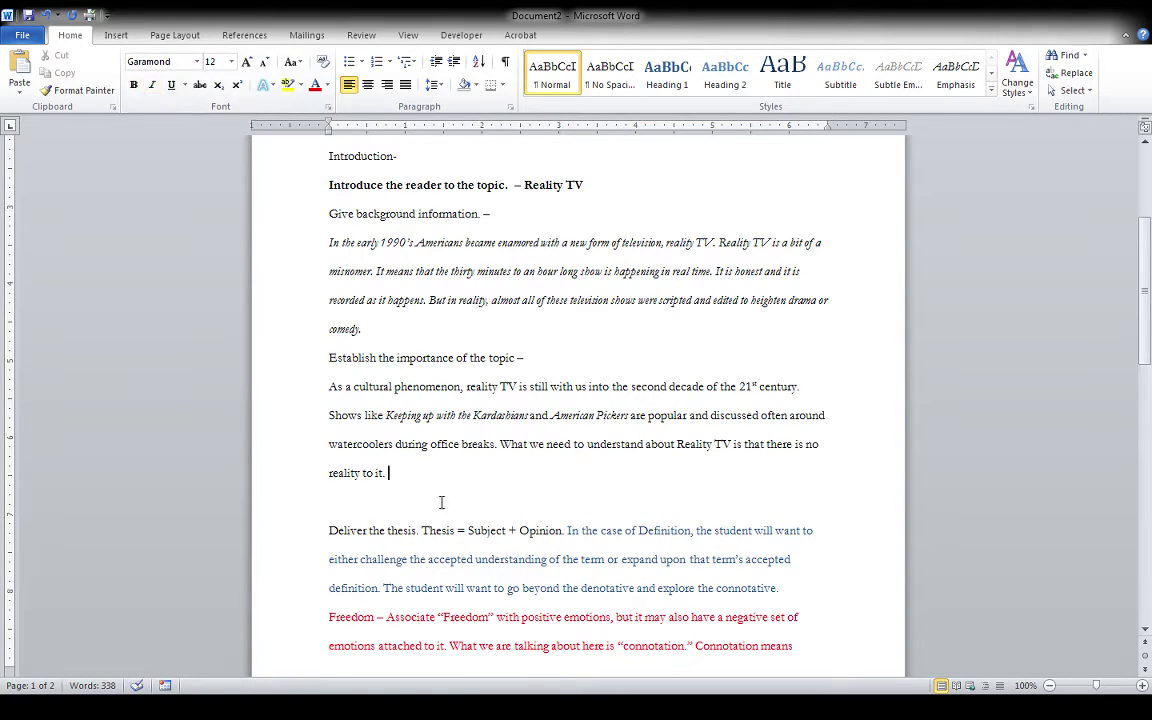
drag(390, 473, 500, 450)
click(288, 86)
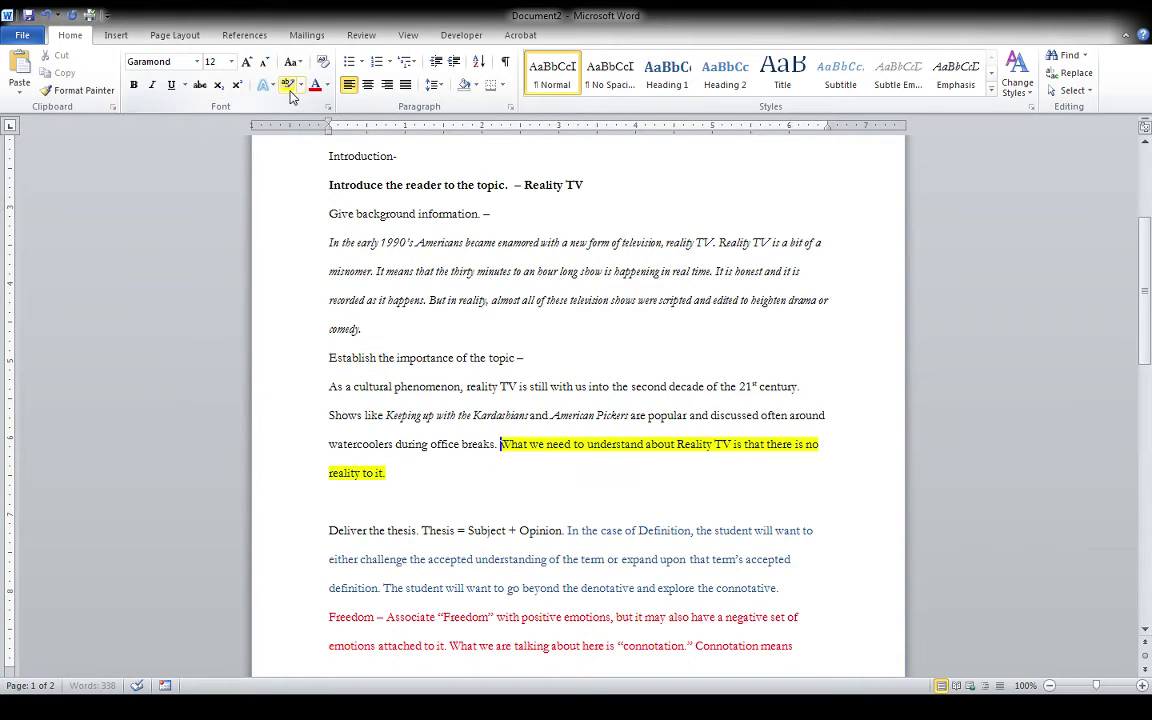
Remove the blank line above "Deliver the thesis" and select the whole paragraph starting with "As a cultural phenomenon"
scroll(400, 480, down, 2)
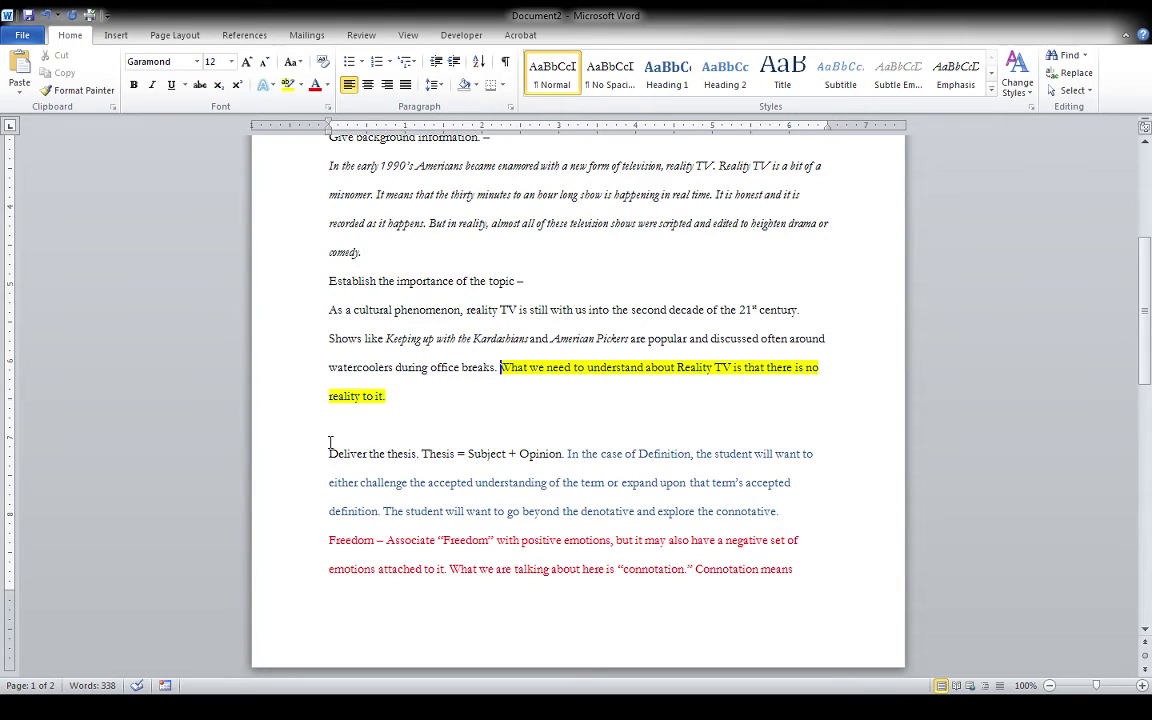
click(329, 440)
key(BackSpace)
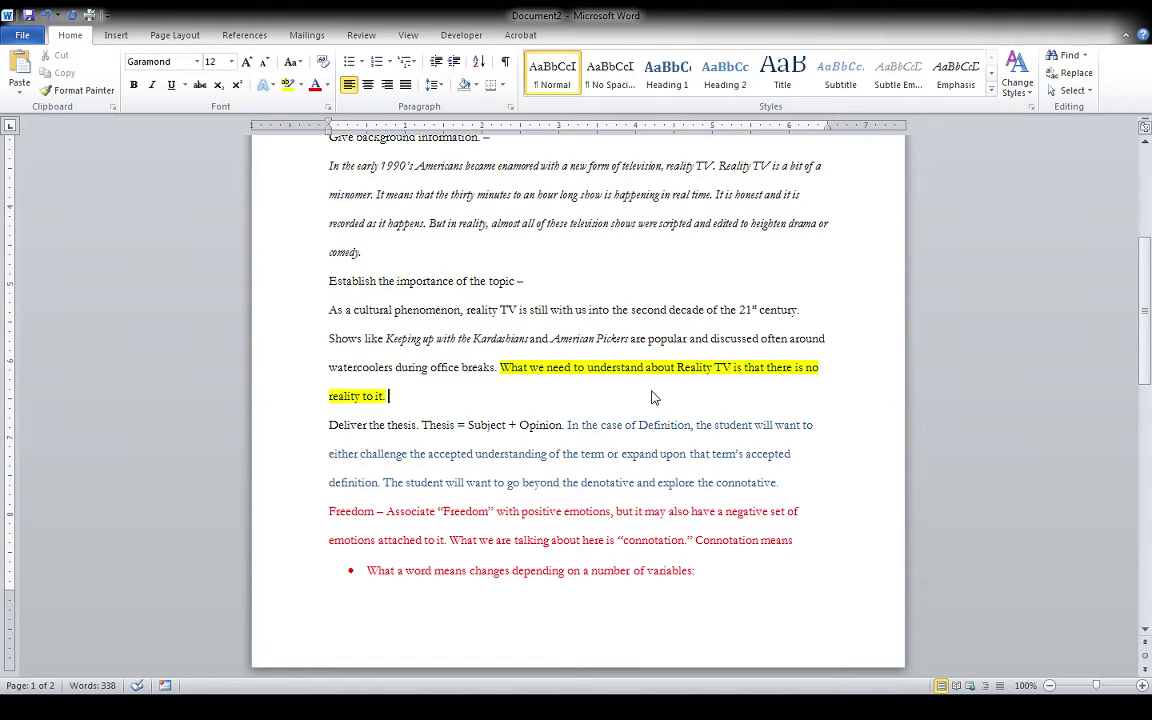
shift+click(311, 337)
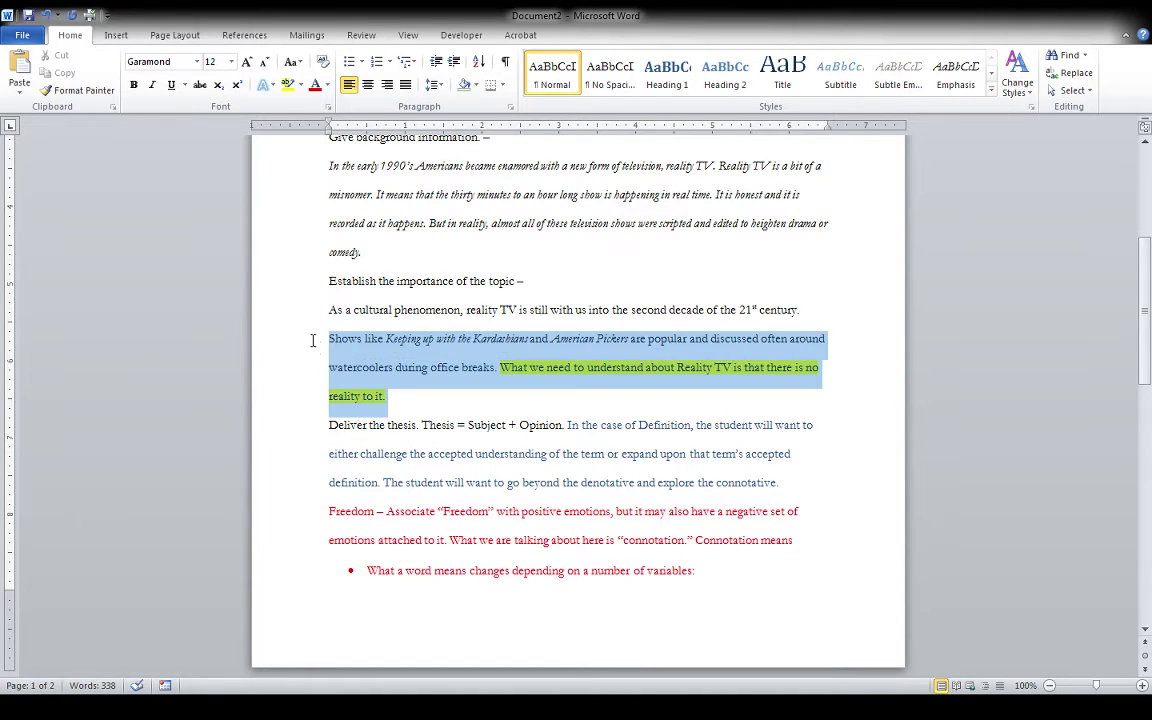
shift+click(311, 315)
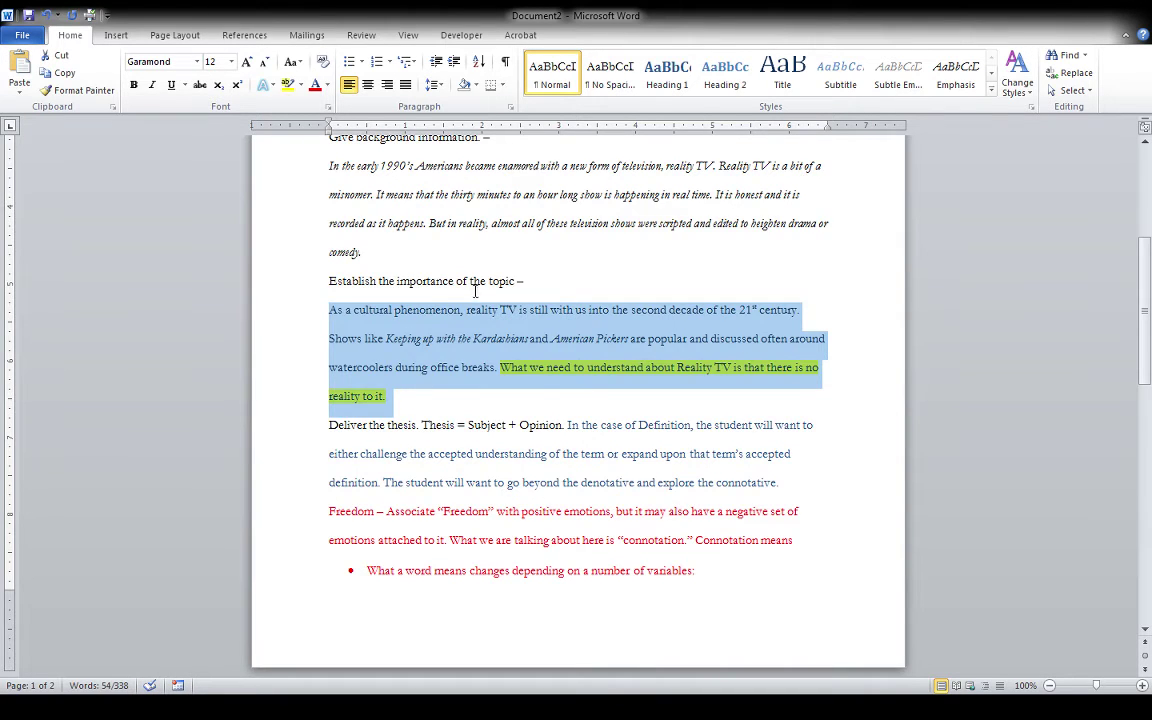
Move the italic background paragraph below "Establish the importance of the topic –" and merge it with the "As a cultural phenomenon" paragraph
scroll(474, 292, up, 1)
drag(368, 330, 313, 258)
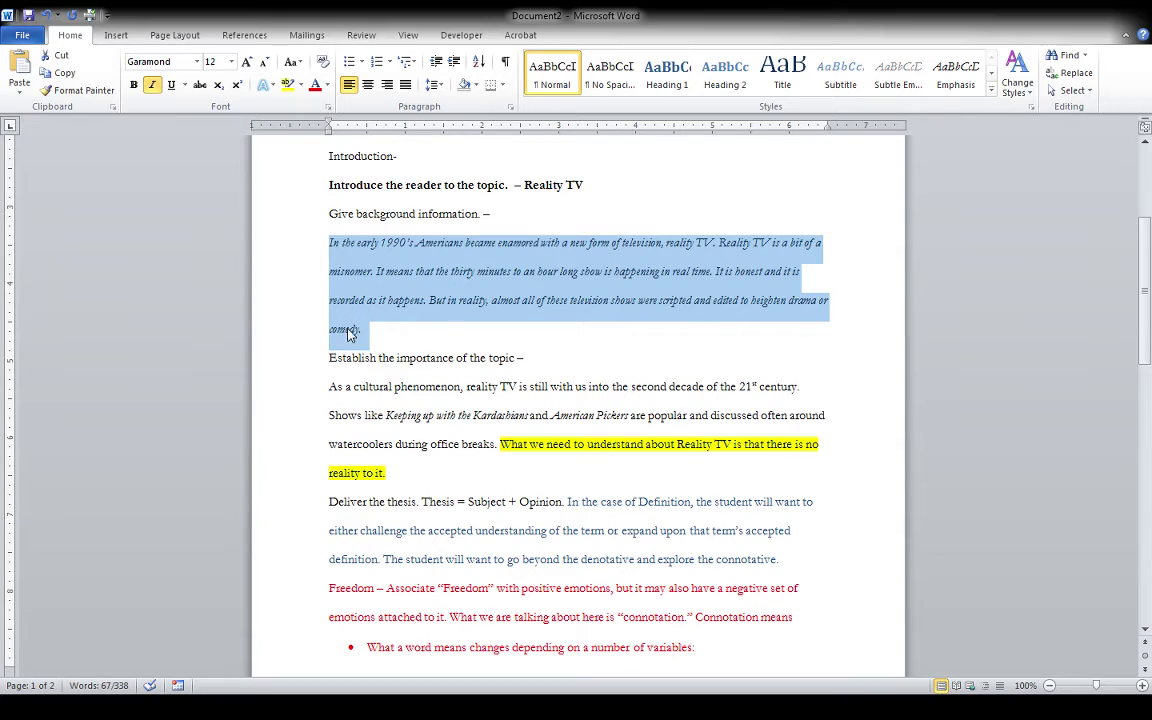
key(Delete)
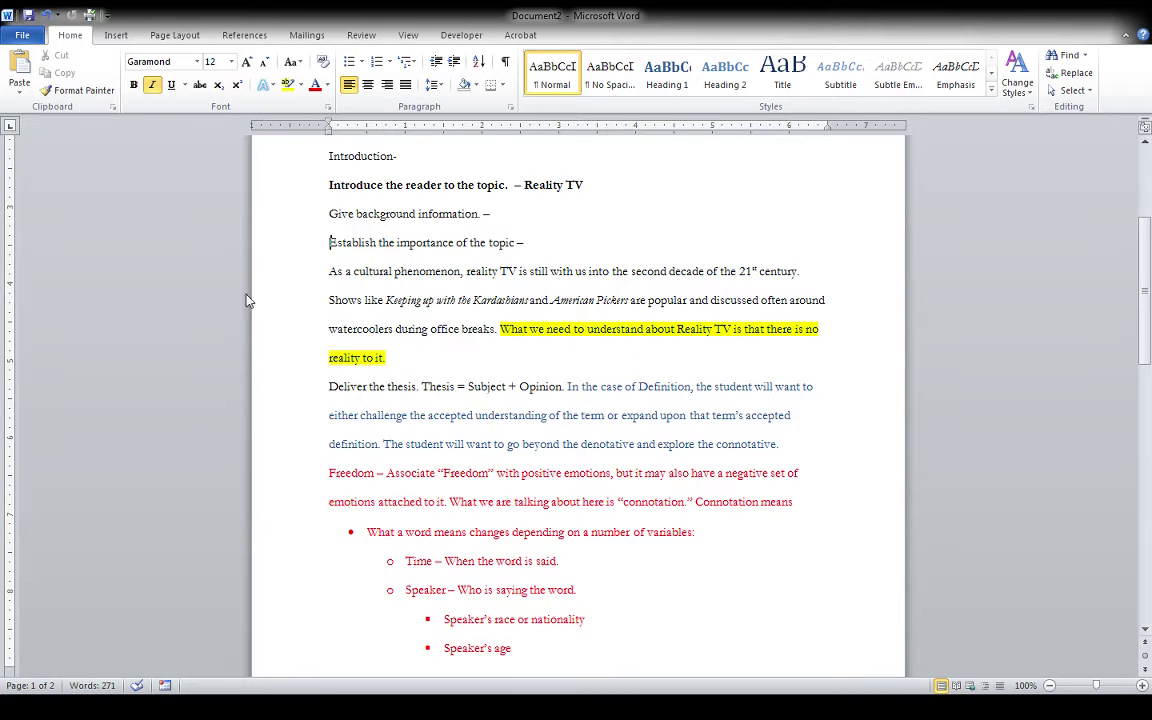
click(325, 271)
key(Return)
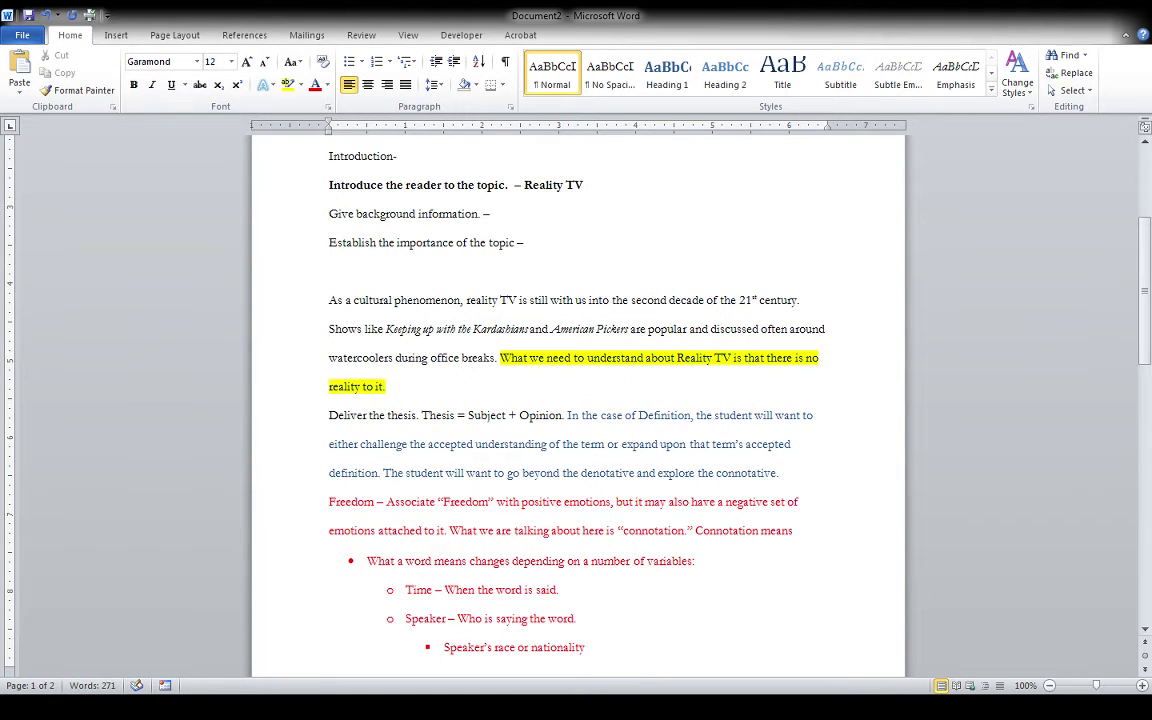
text(In the early 1990’s Americans became enamored with a new form of television, reality TV. Reality TV is a bit of a misnomer. It means that the thirty minutes to an hour long show is happening in real time. It is honest and it is recorded as it happens. But in reality, almost all of these television shows were scripted and edited to heighten drama or comedy.)
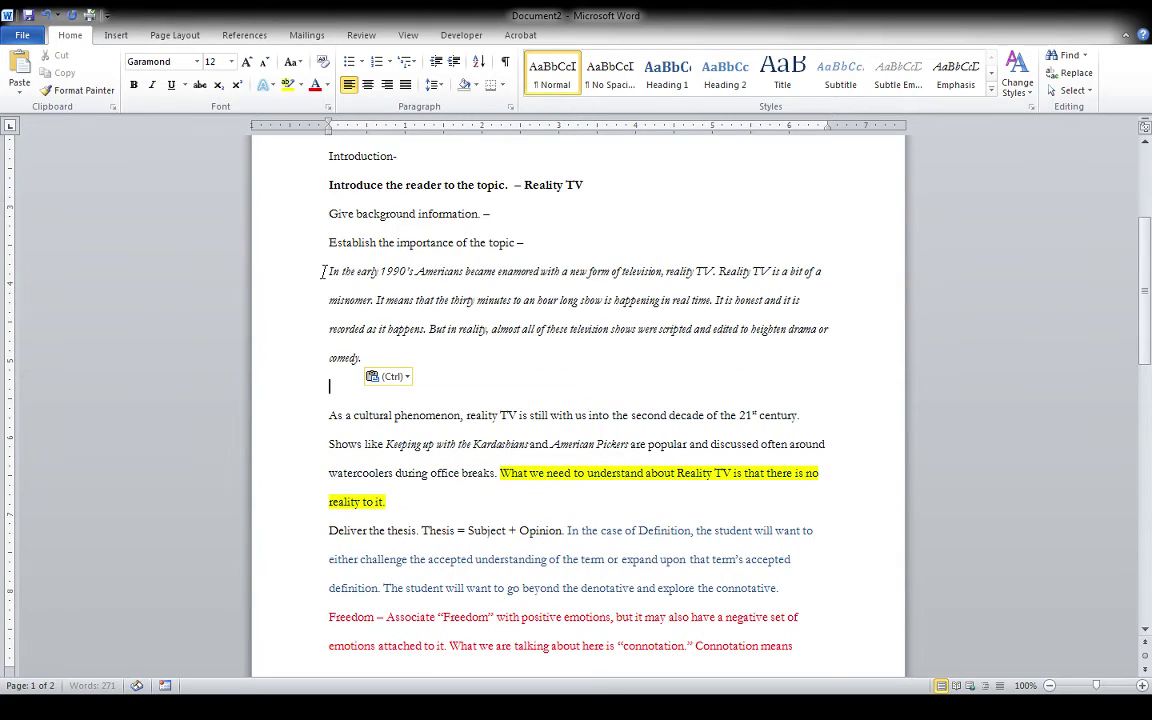
key(BackSpace)
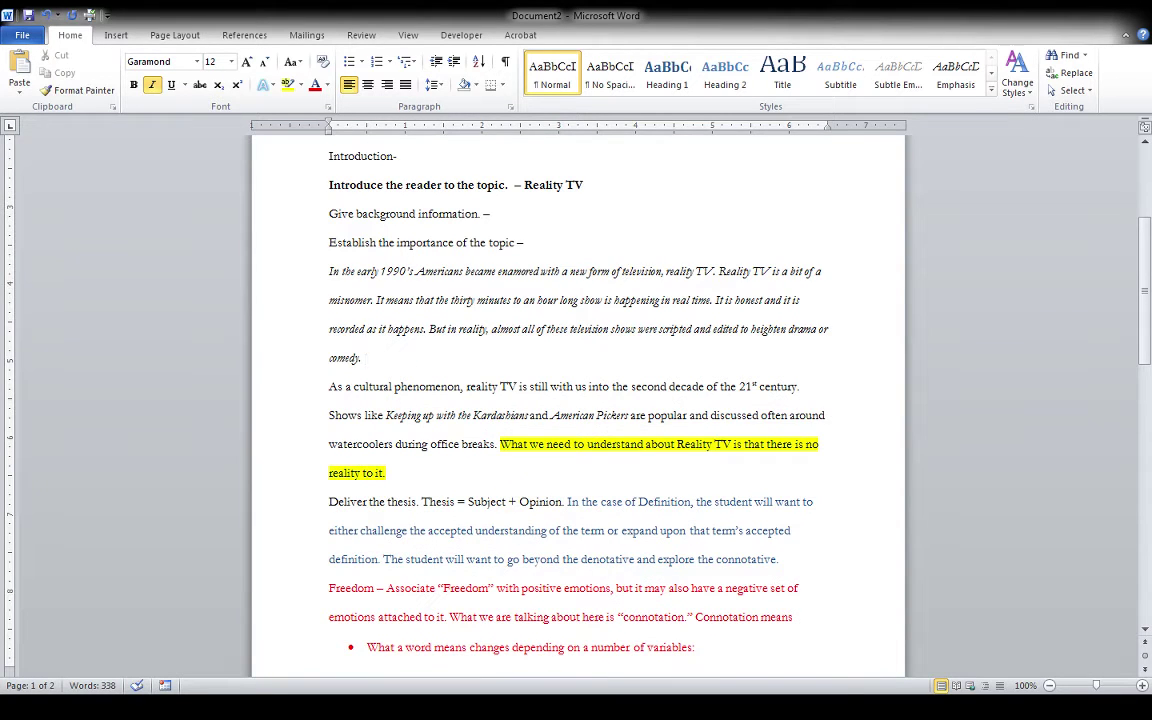
click(299, 386)
key(BackSpace)
Set the entire merged sample paragraph, from "In the early 1990's" to "no reality to it.", in italics
drag(463, 444, 284, 280)
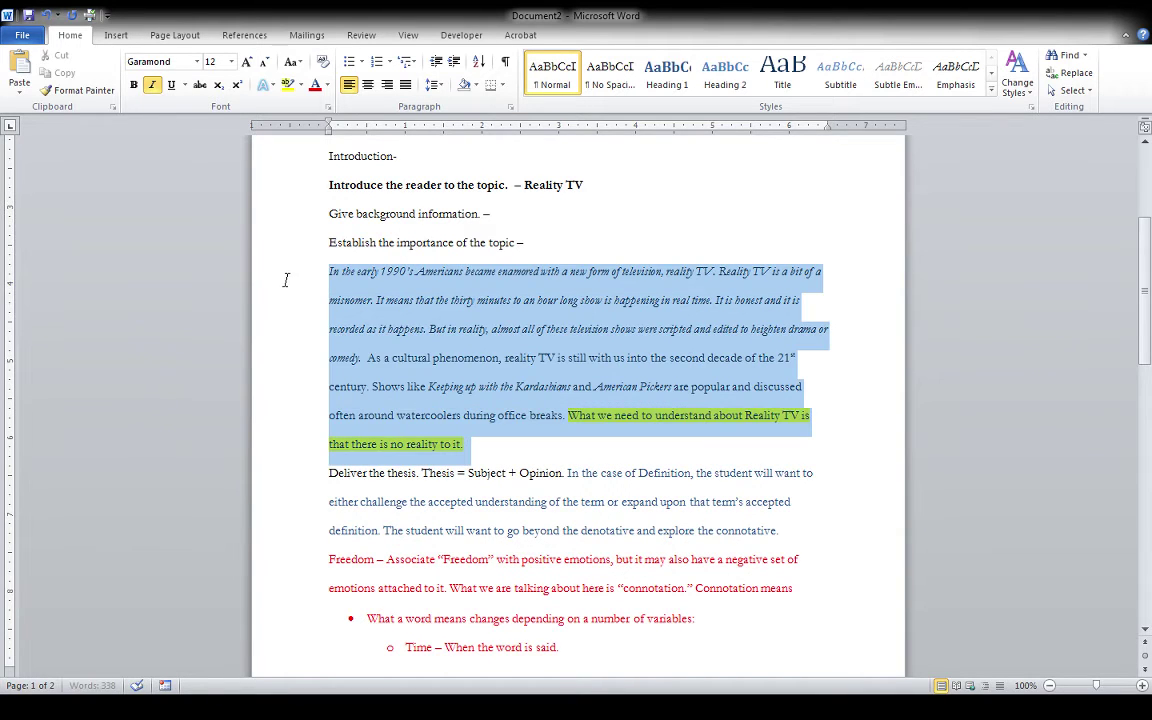
click(152, 85)
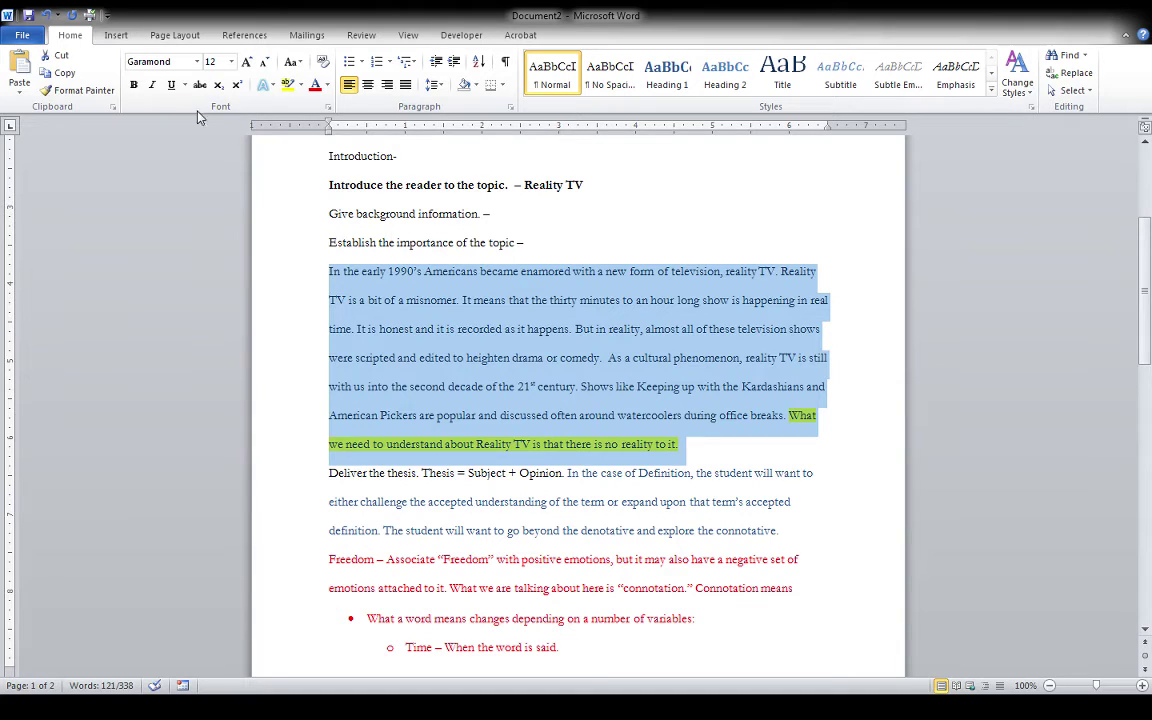
click(150, 87)
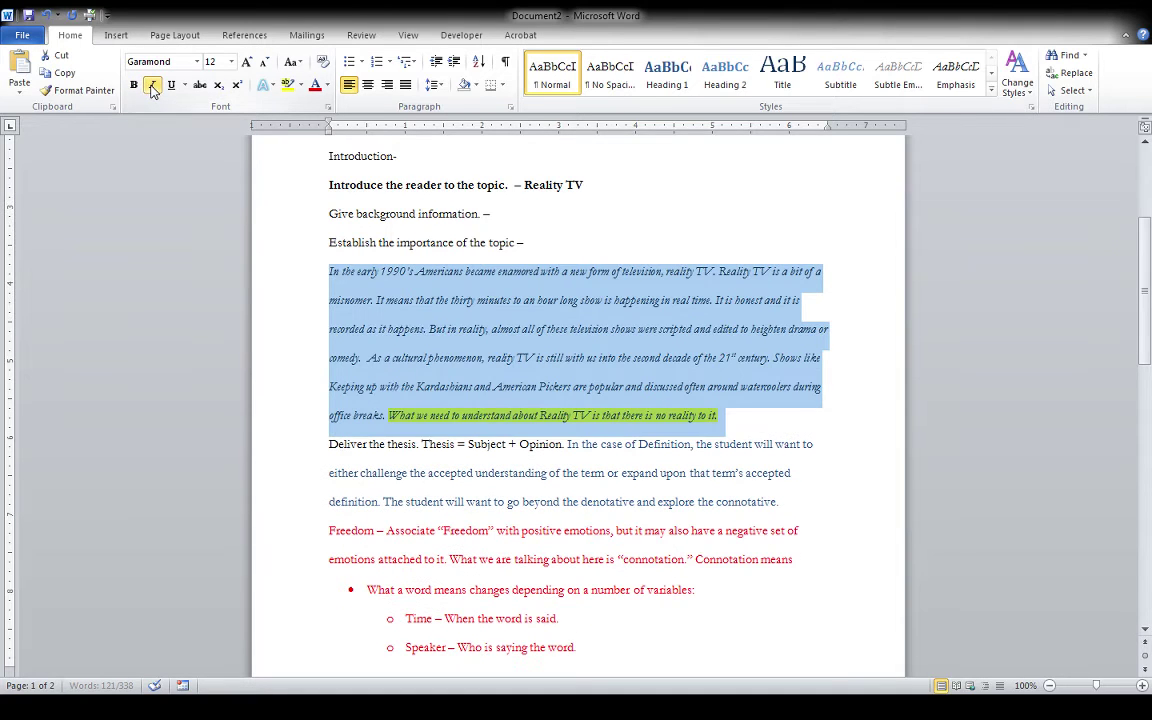
click(736, 387)
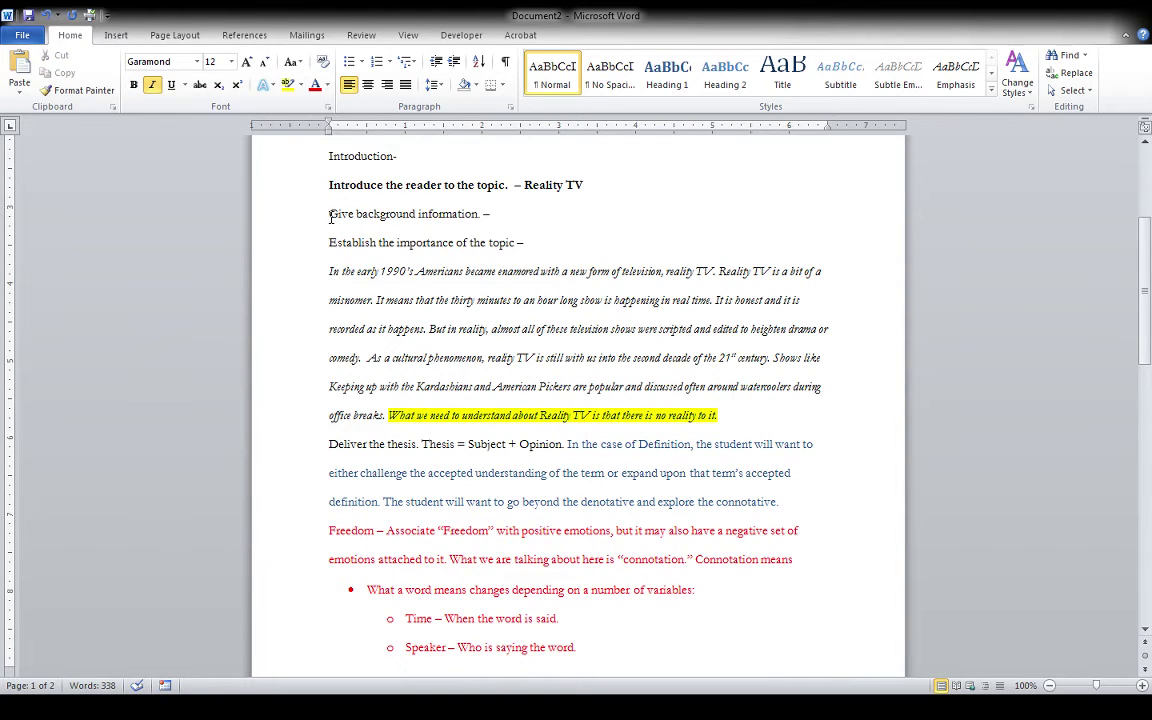
Highlight "In the early 1990's" through "recorded as it happens." in bright green, and "But in reality" through "office breaks." in turquoise
drag(328, 270, 391, 330)
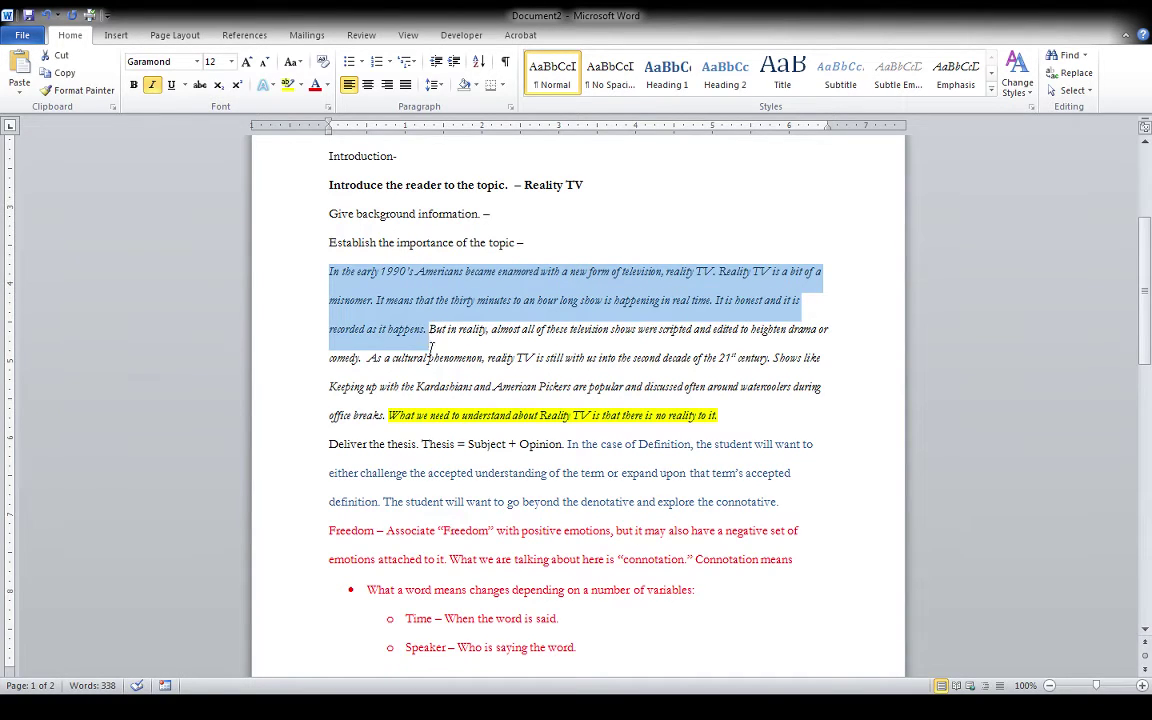
click(287, 85)
drag(428, 328, 383, 413)
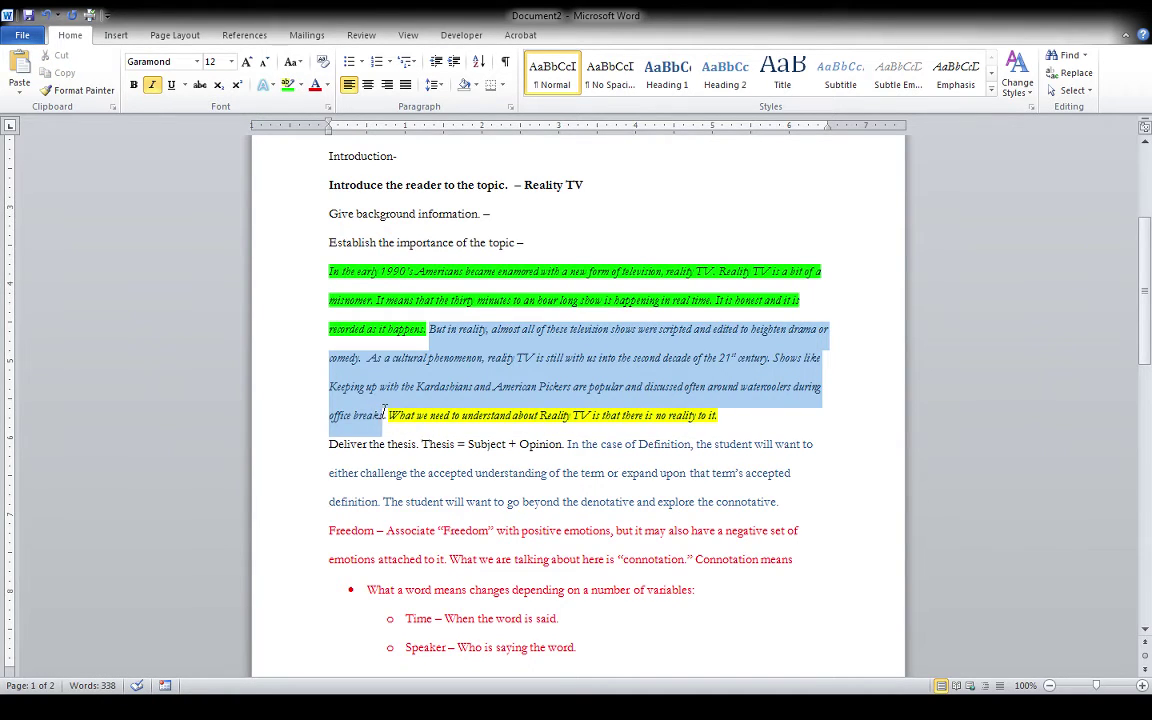
click(287, 85)
key(Right)
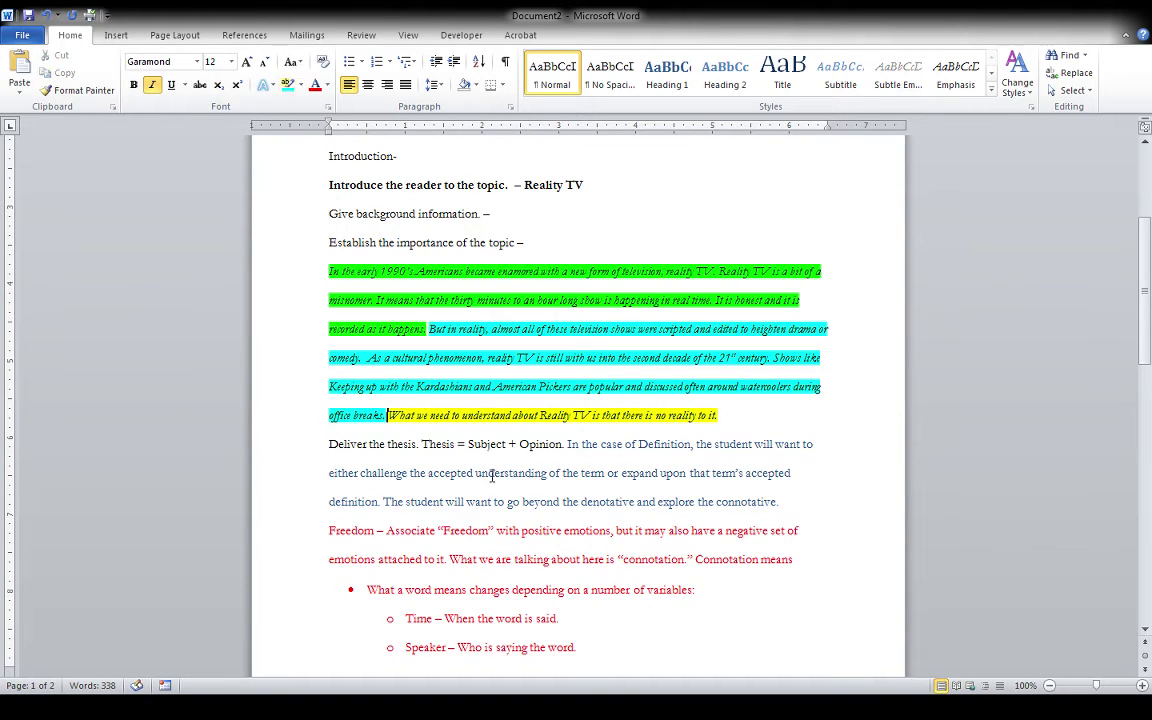
drag(738, 418, 405, 415)
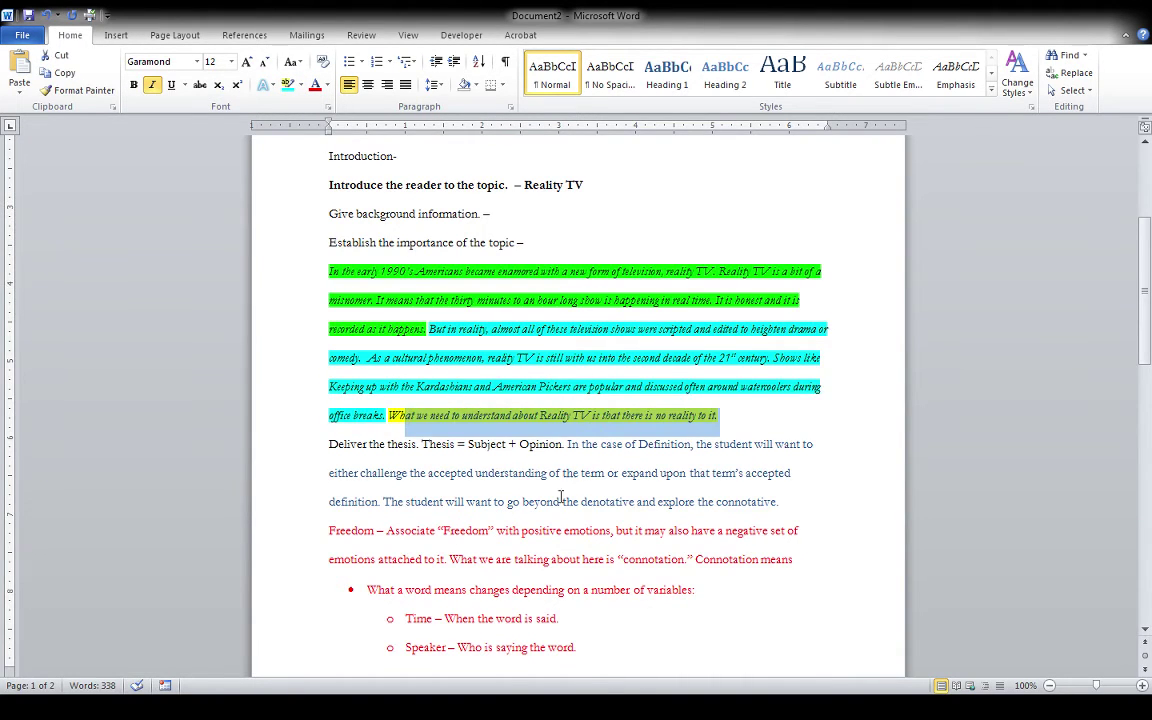
scroll(562, 480, down, 1)
scroll(565, 476, down, 1)
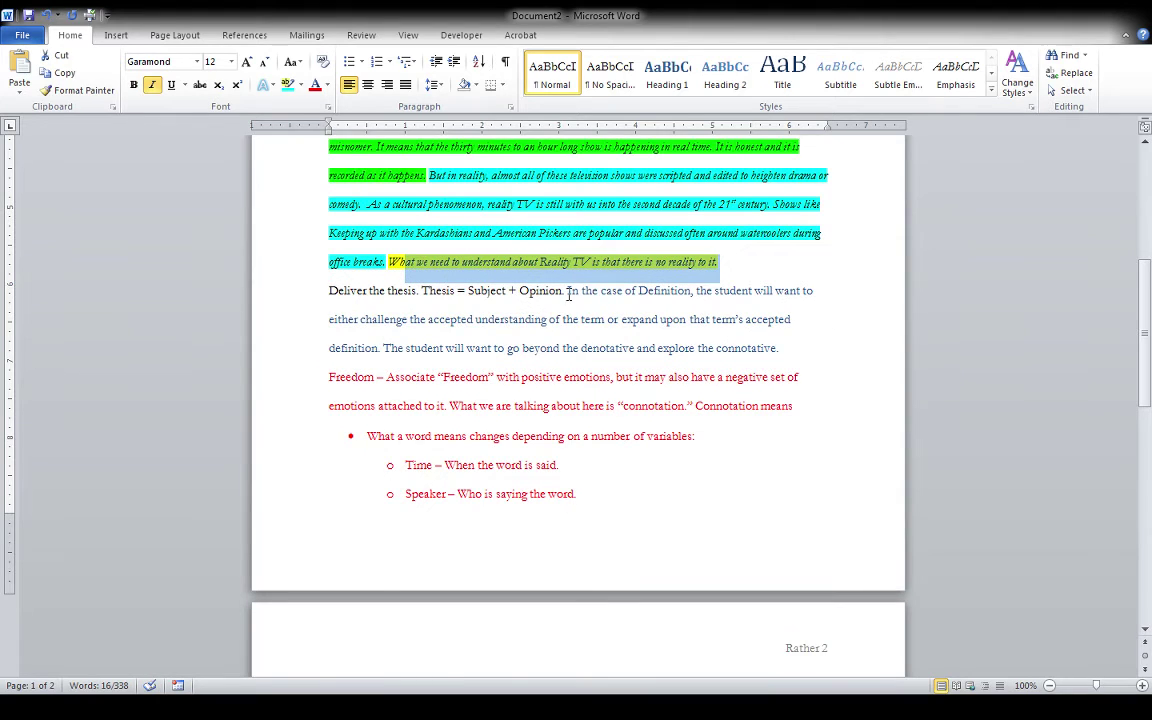
scroll(585, 443, down, 1)
scroll(585, 444, down, 6)
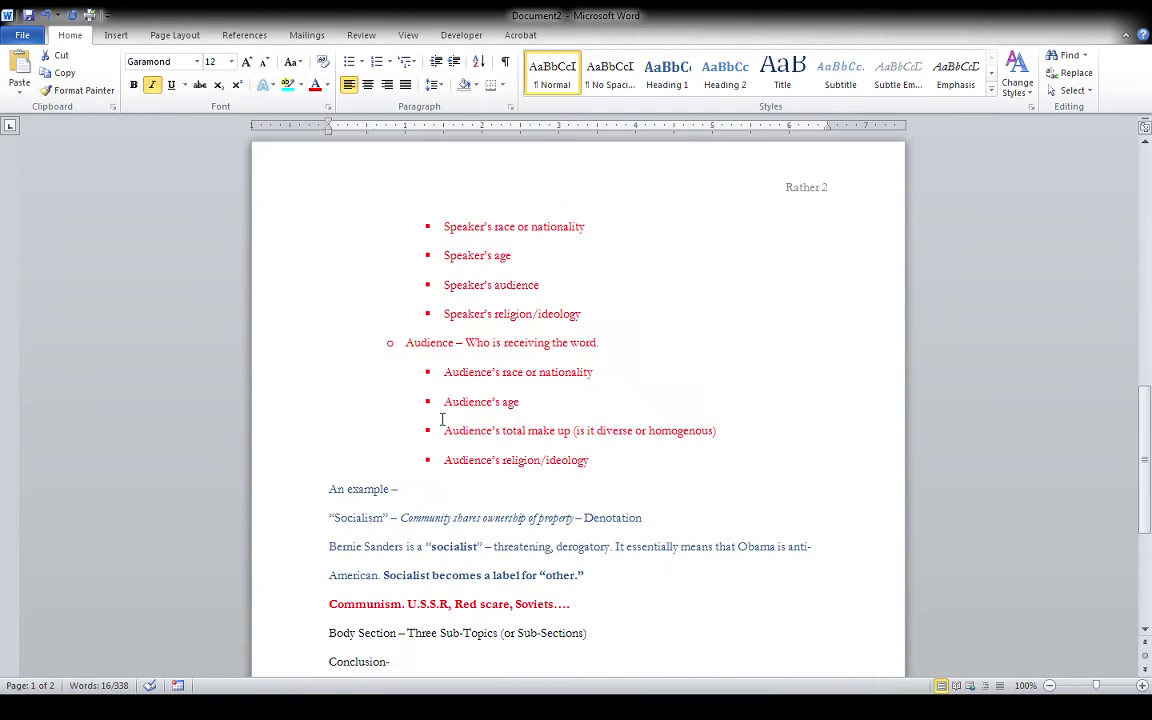
scroll(484, 484, down, 3)
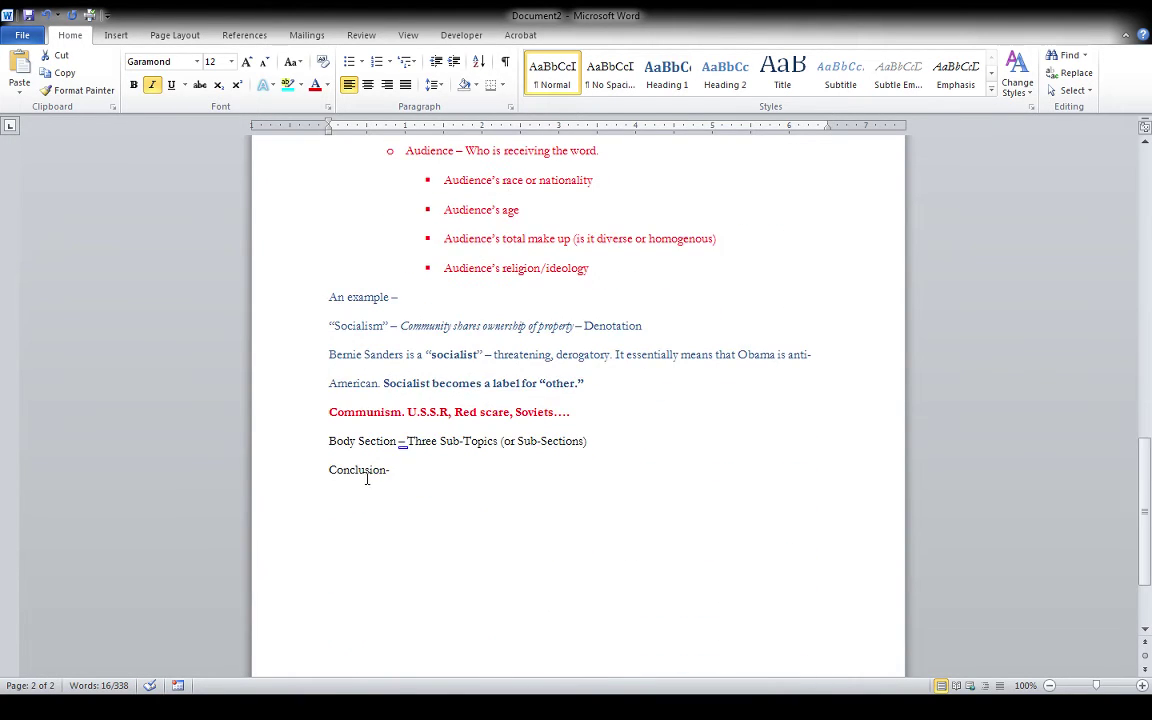
scroll(346, 440, down, 1)
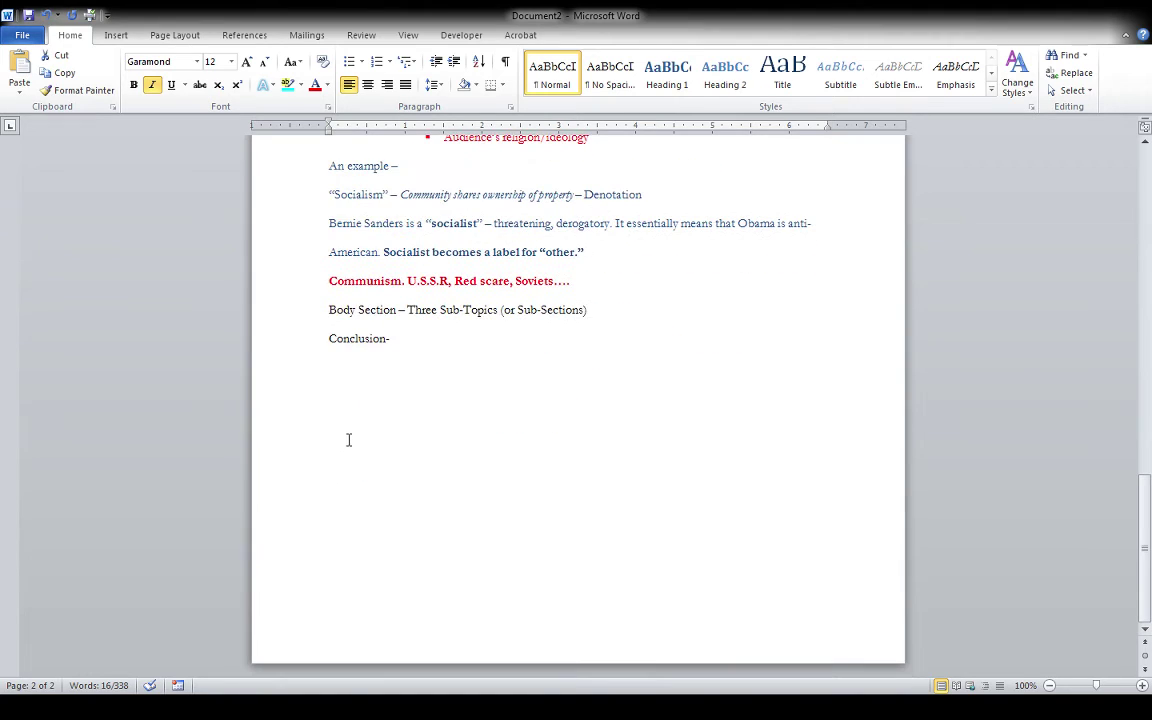
click(404, 308)
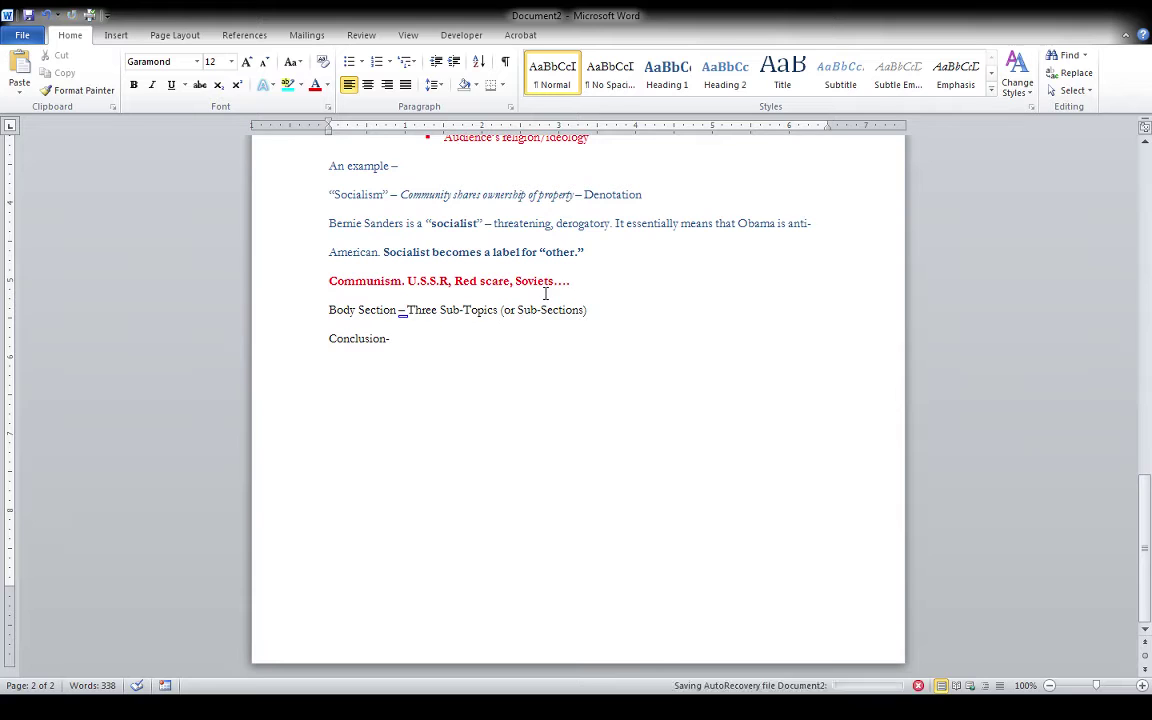
key(Return)
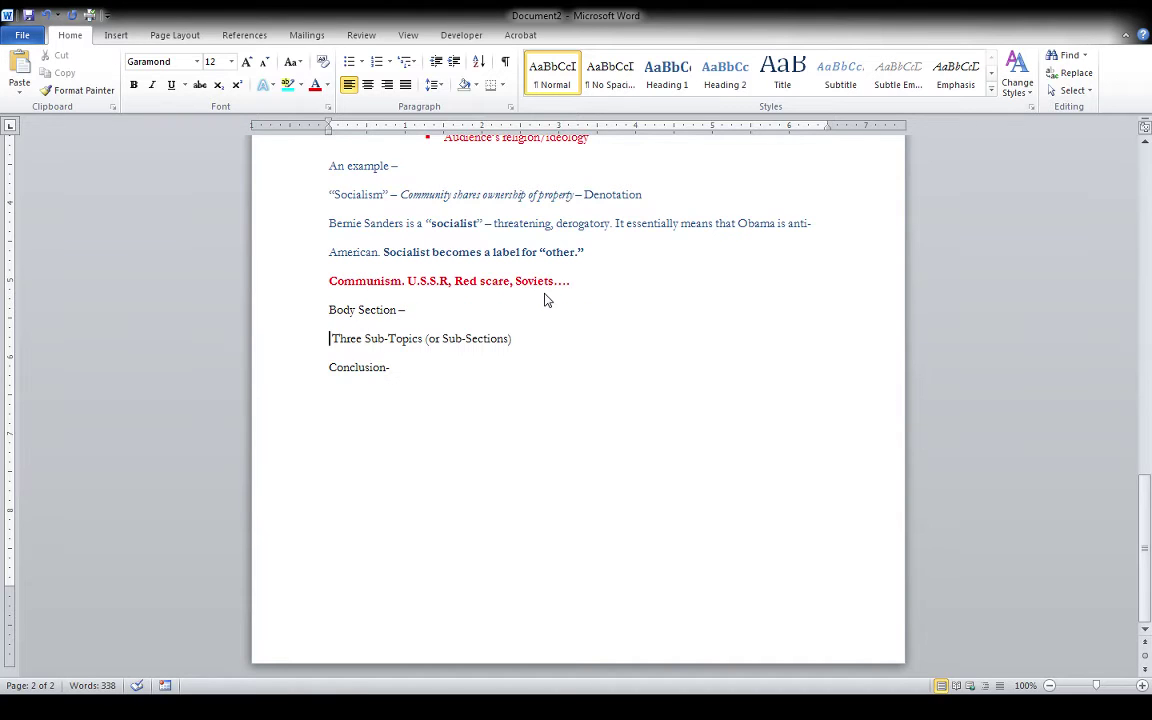
key(BackSpace)
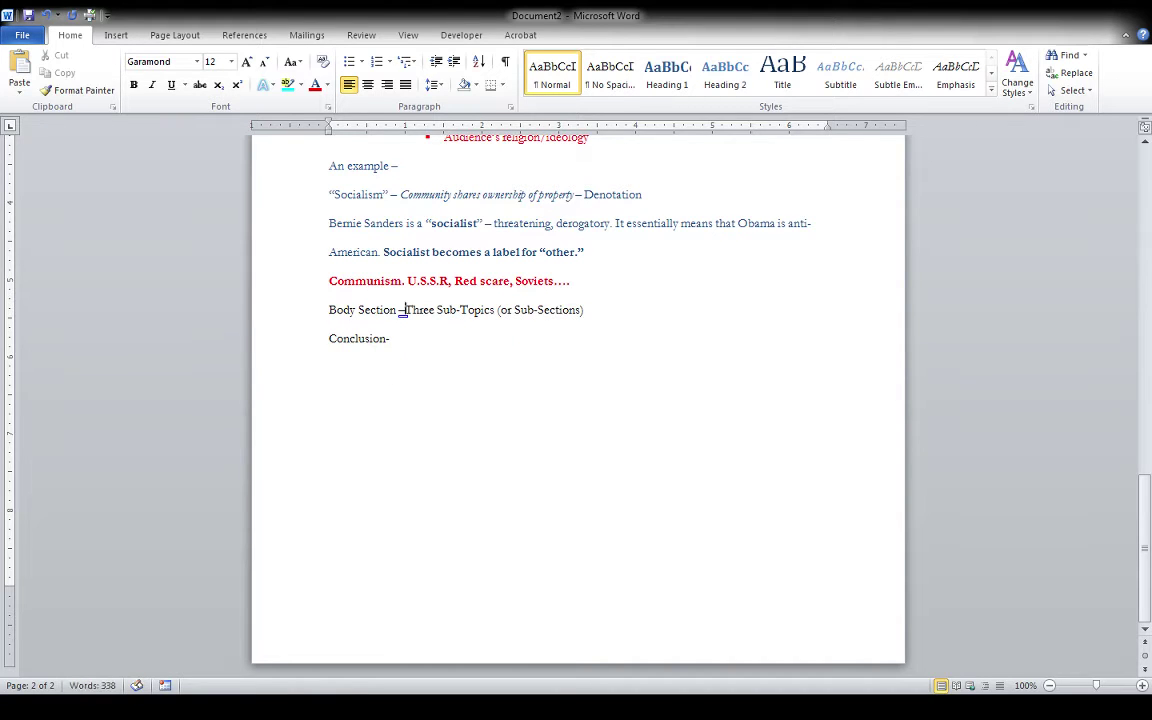
Make the "Body Section –Three Sub-Topics (or Sub-Sections)" line bold
drag(343, 309, 529, 294)
drag(596, 310, 316, 303)
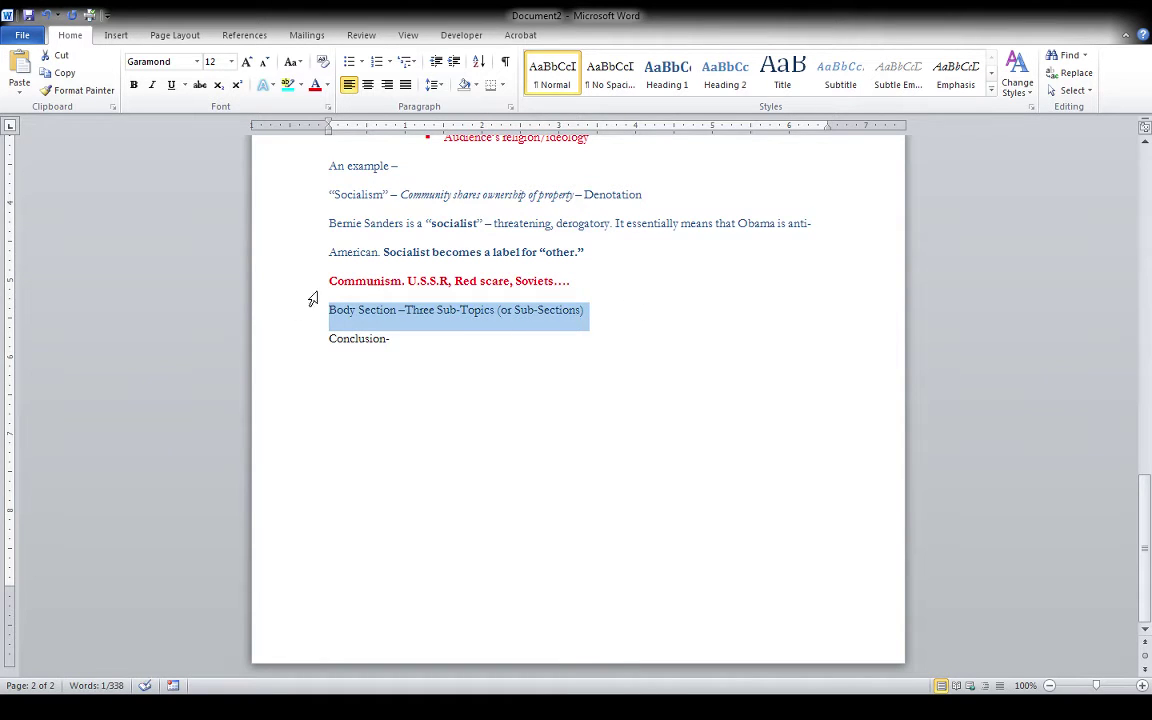
click(133, 84)
Make the "Introduction-" line below the essay title bold
scroll(622, 442, up, 7)
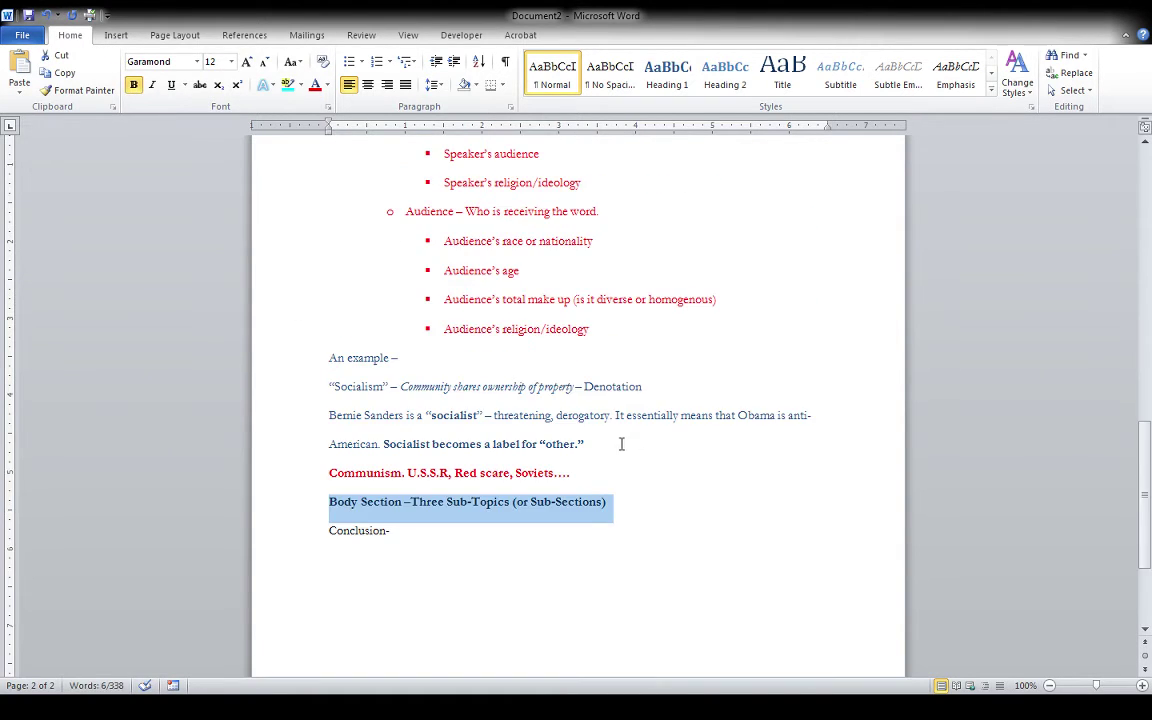
scroll(544, 403, up, 10)
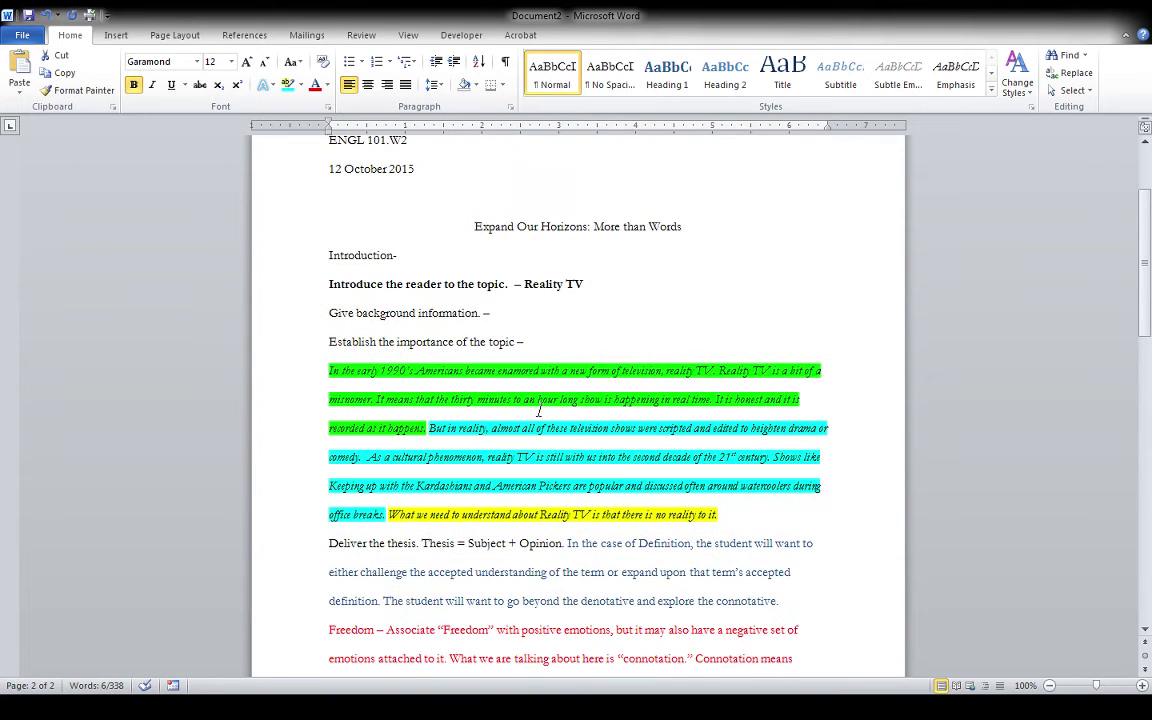
drag(398, 256, 302, 258)
click(133, 85)
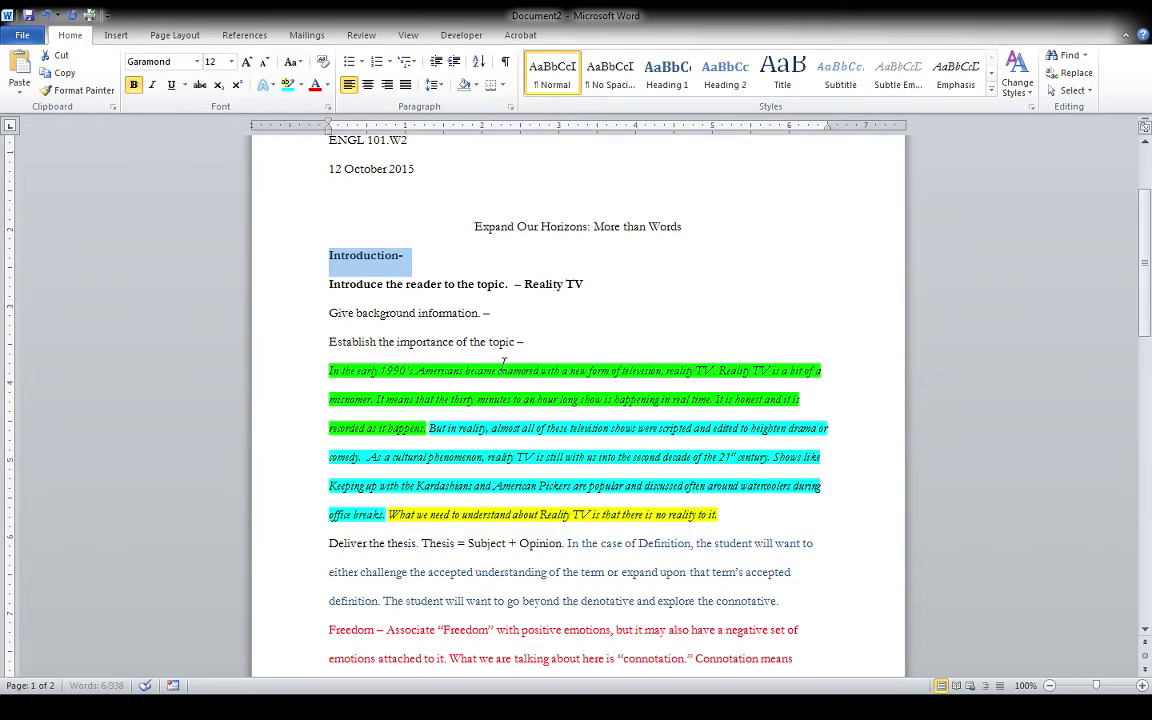
Add the line "Topic Sentence 1 – Reality TV is scripted." directly below the Body Section heading
scroll(430, 303, down, 1)
scroll(440, 389, down, 10)
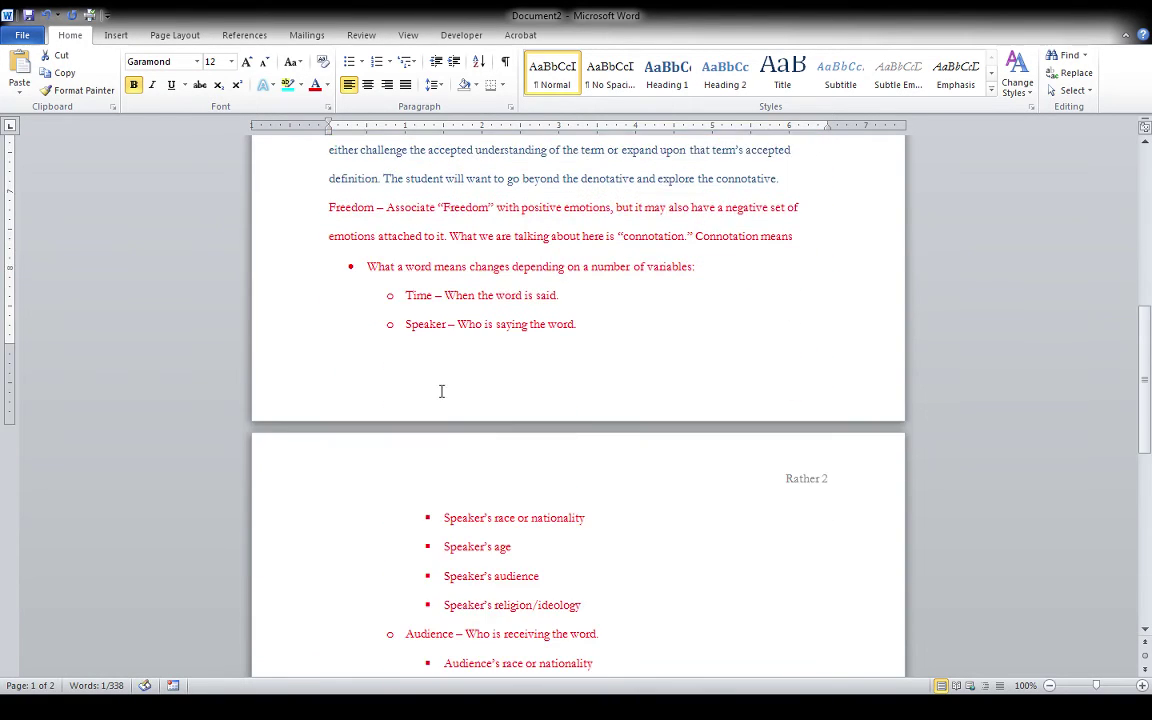
click(646, 465)
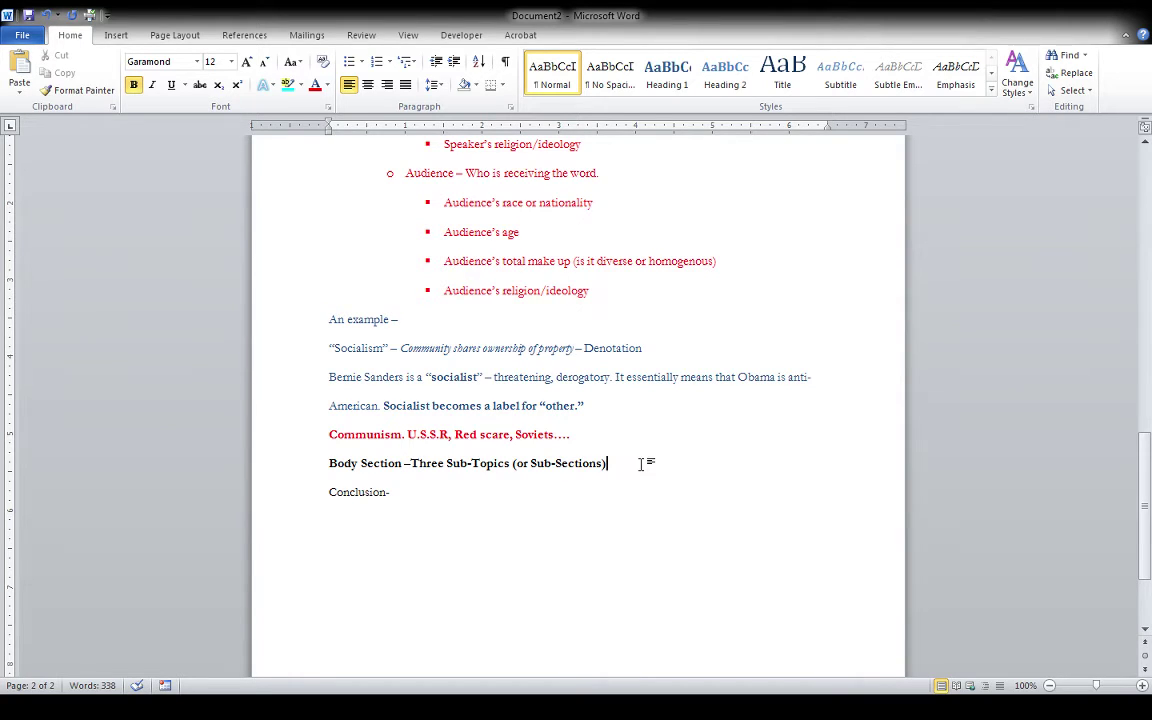
key(Return)
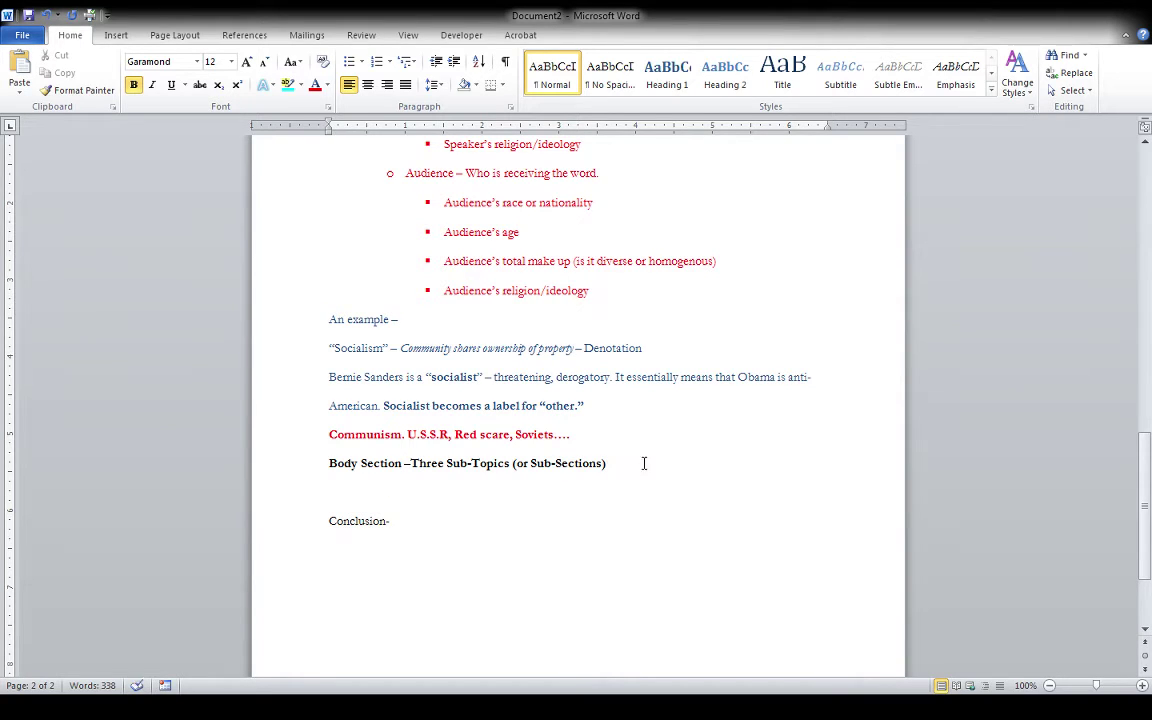
scroll(566, 283, up, 4)
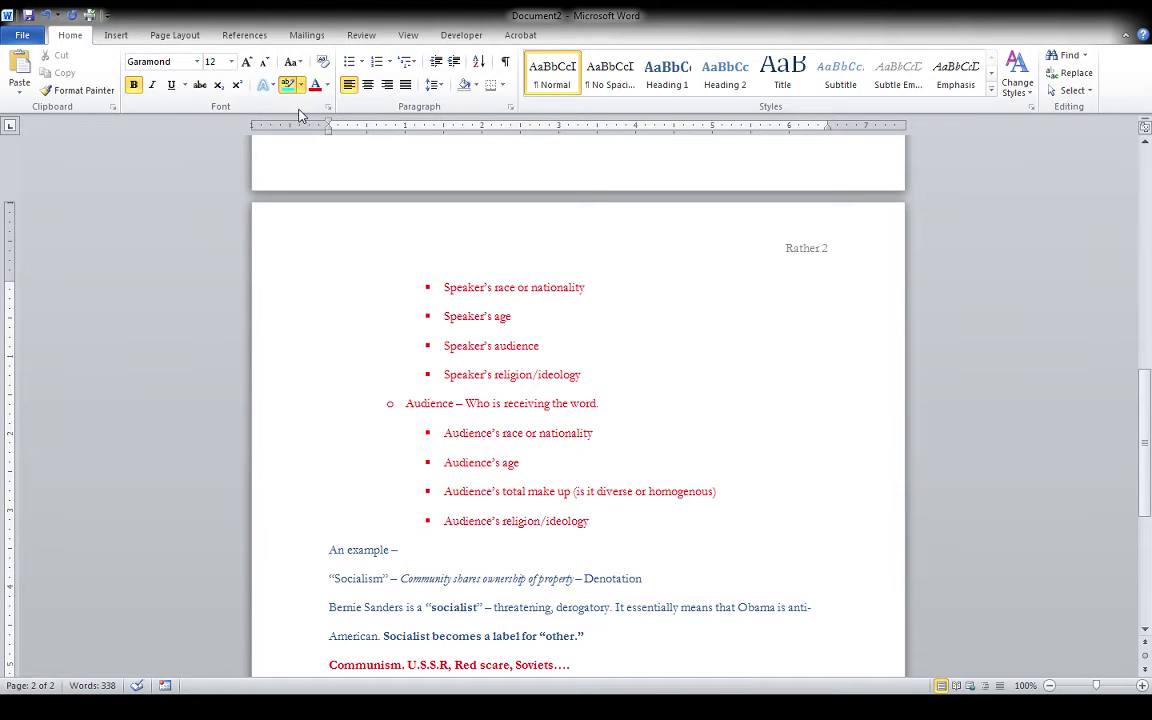
scroll(634, 401, up, 9)
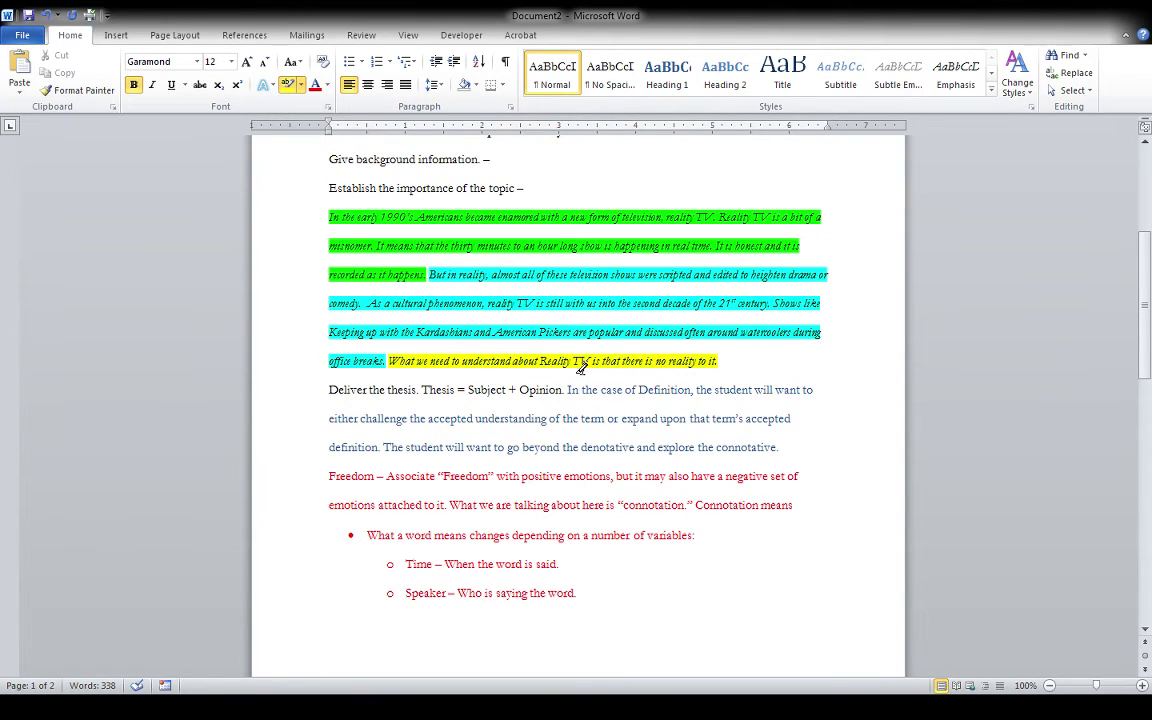
scroll(667, 360, down, 15)
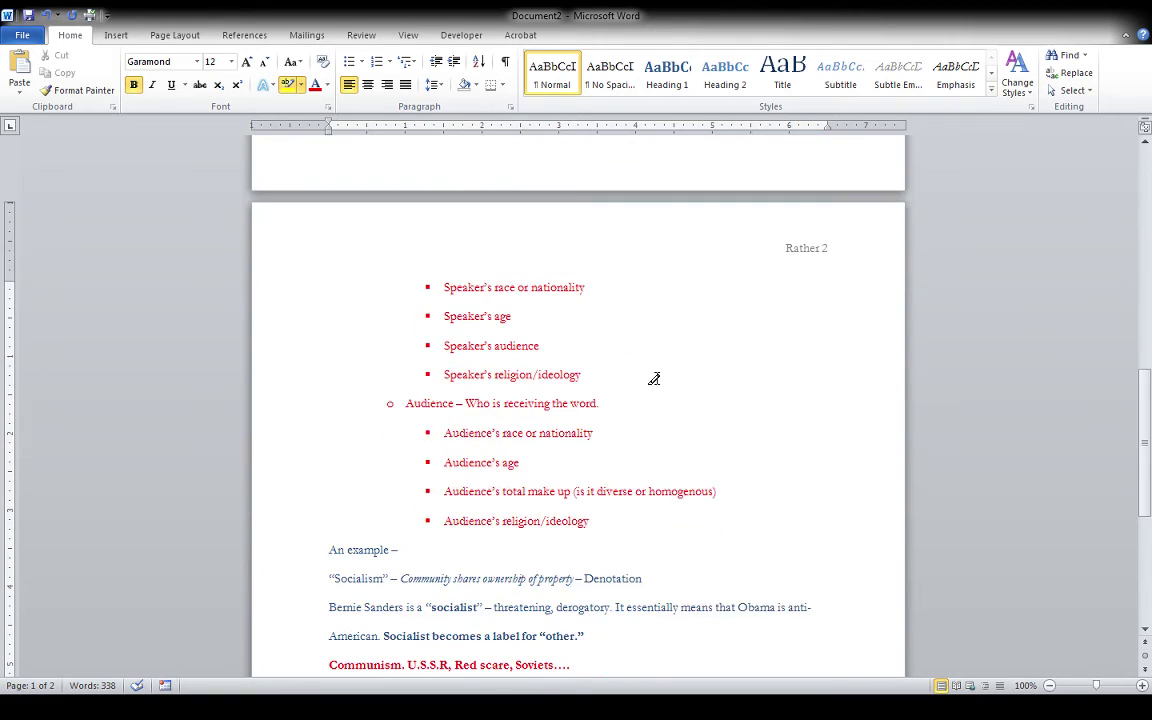
scroll(640, 387, down, 1)
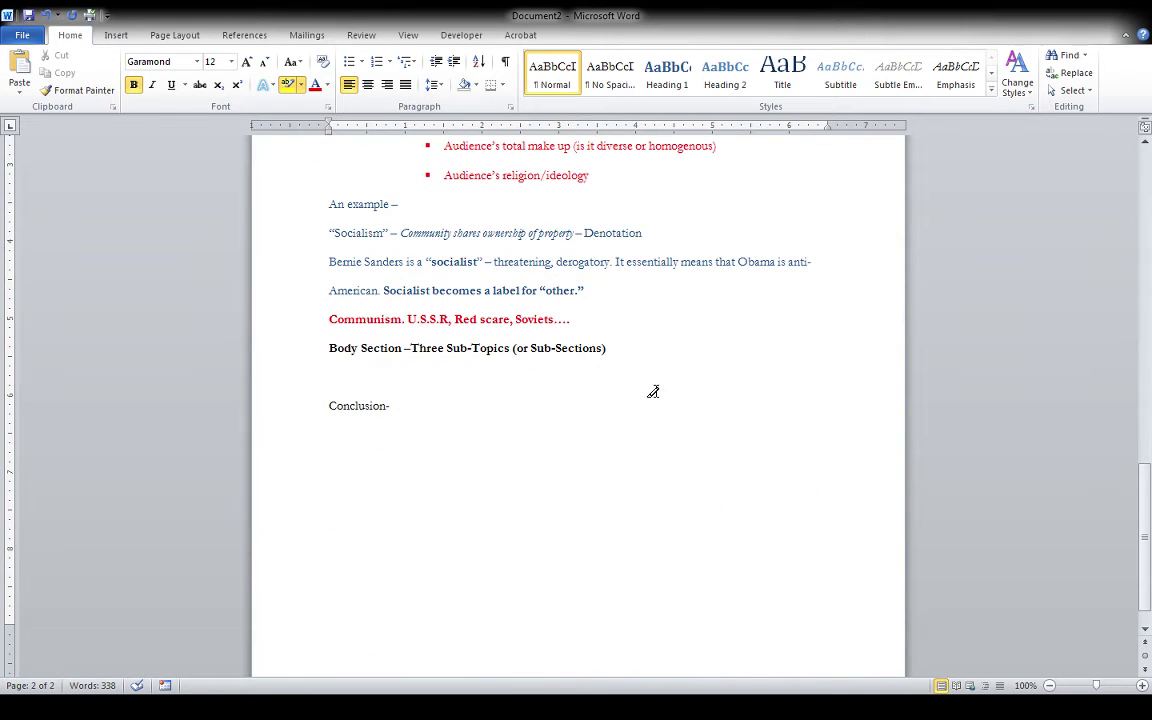
key(Escape)
click(640, 378)
text(Topic Sent)
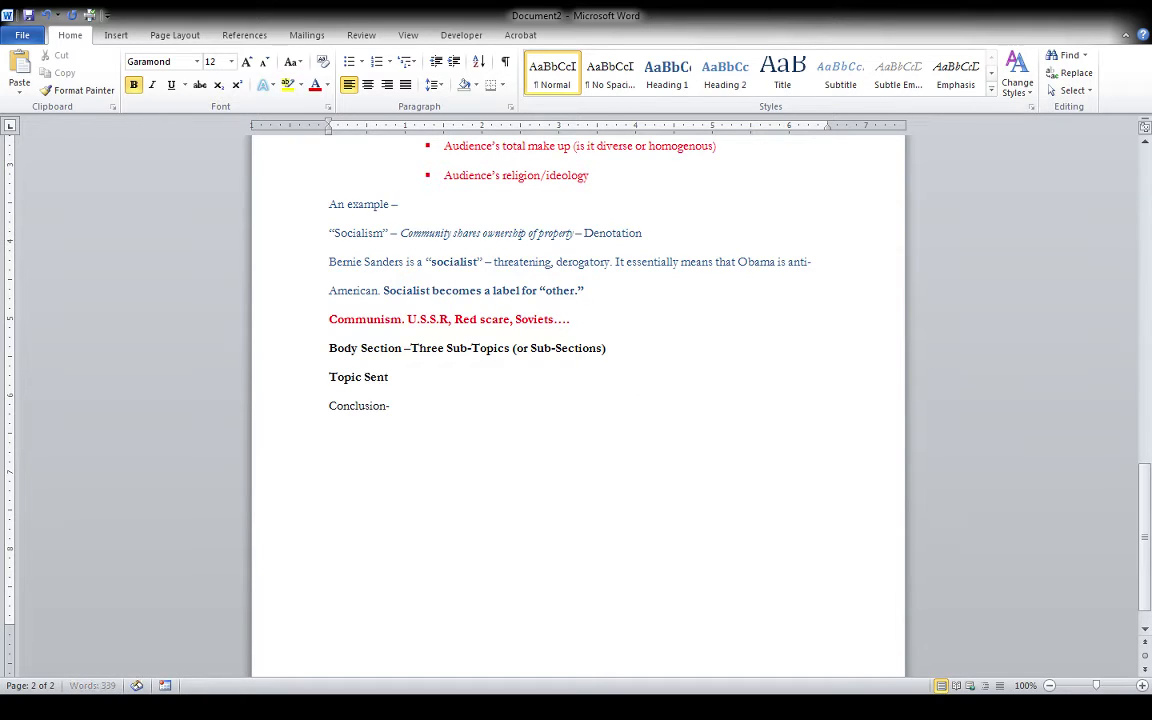
text(ence 1-)
text( Reality TV)
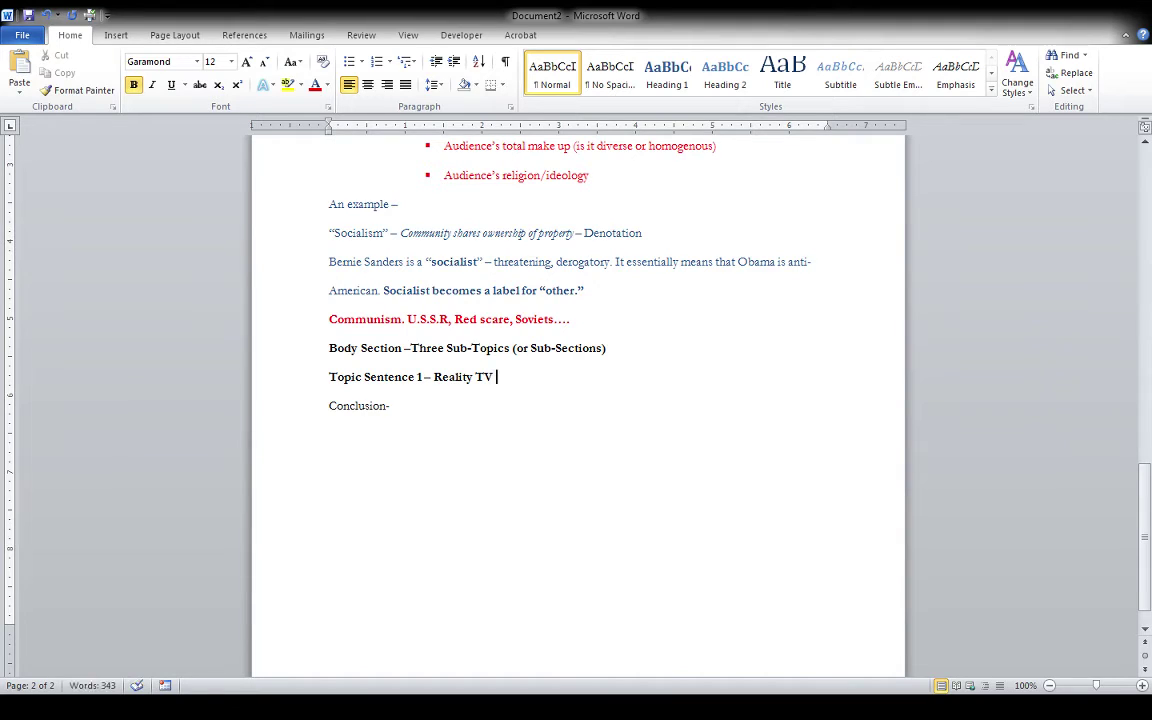
text(is scripted.)
Highlight "Reality TV is scripted." in yellow
drag(432, 377, 551, 378)
click(287, 84)
click(491, 292)
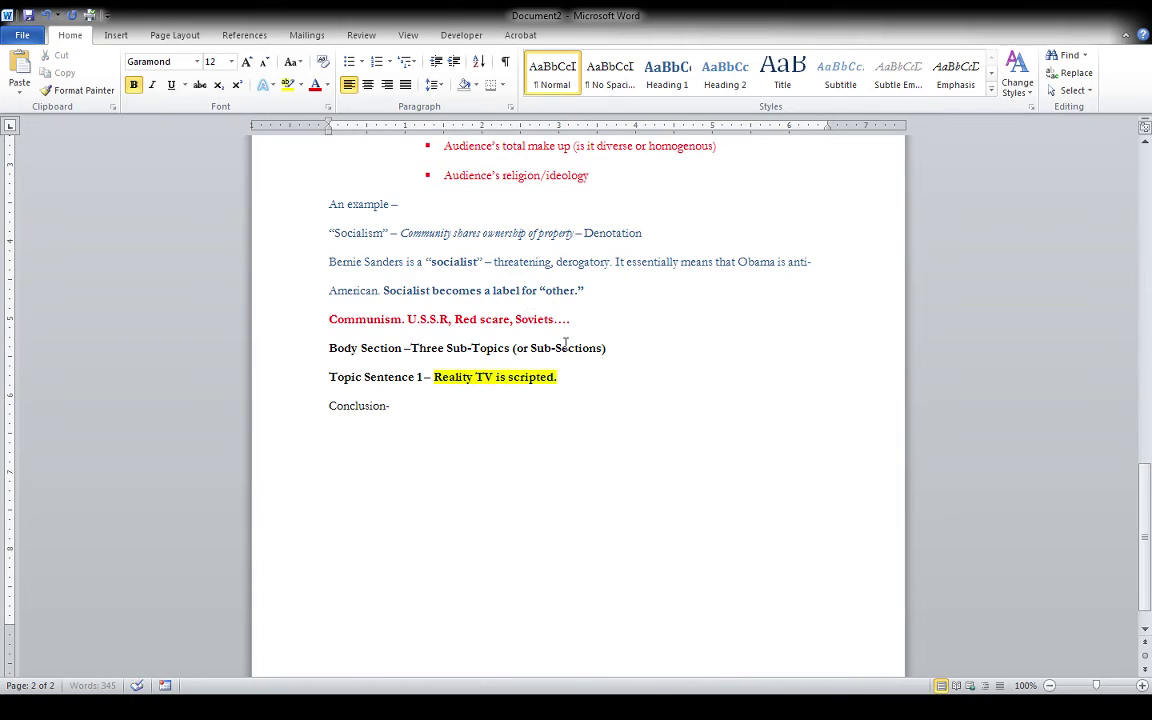
Add a new line reading "Example -" below the first topic sentence
click(601, 373)
key(Return)
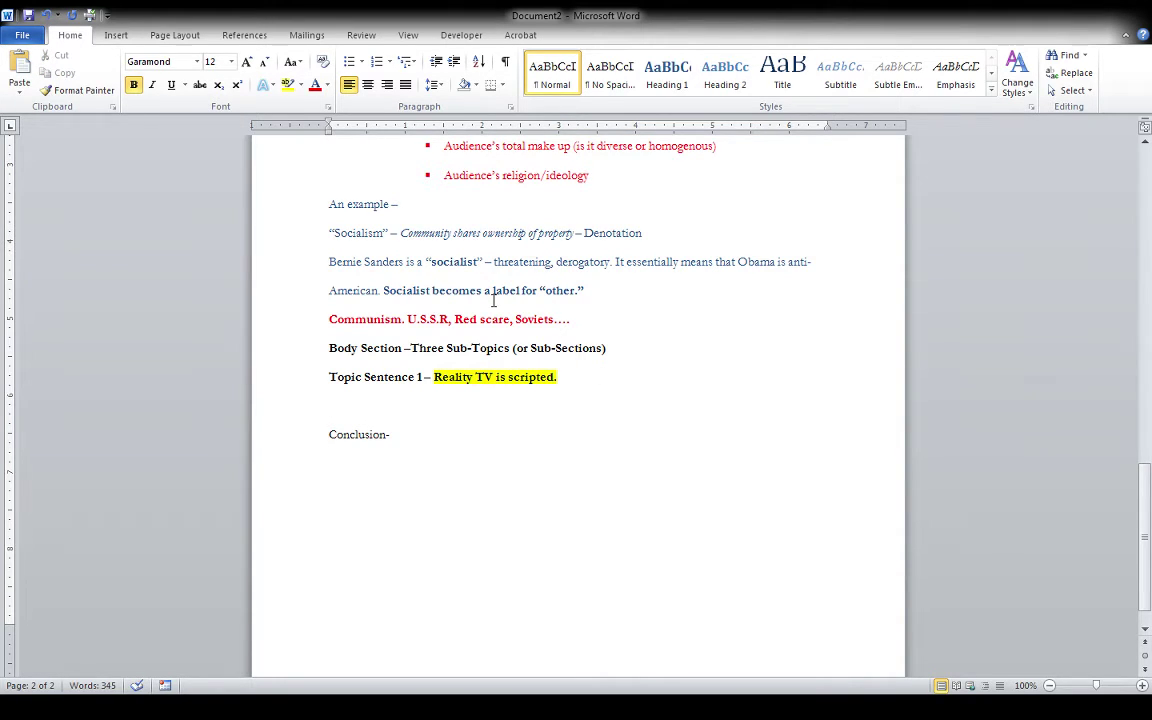
text(Example -)
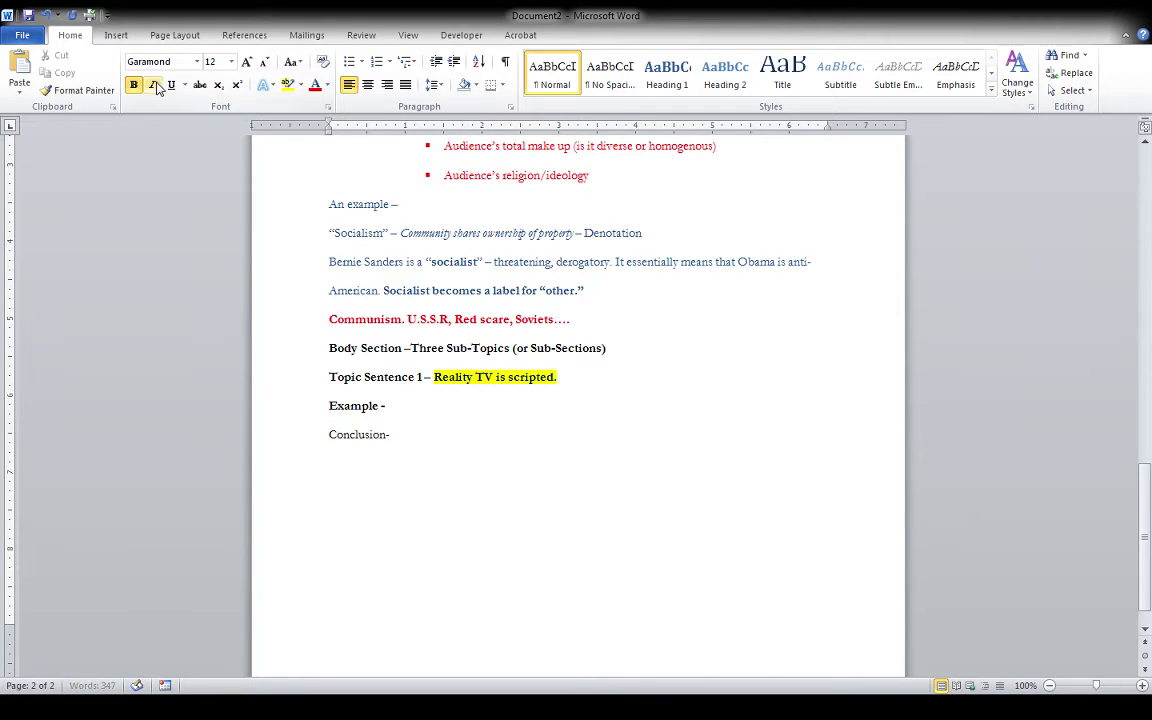
Remove the bold formatting from the "Topic Sentence 1" line and the "Example -" line
drag(562, 377, 325, 379)
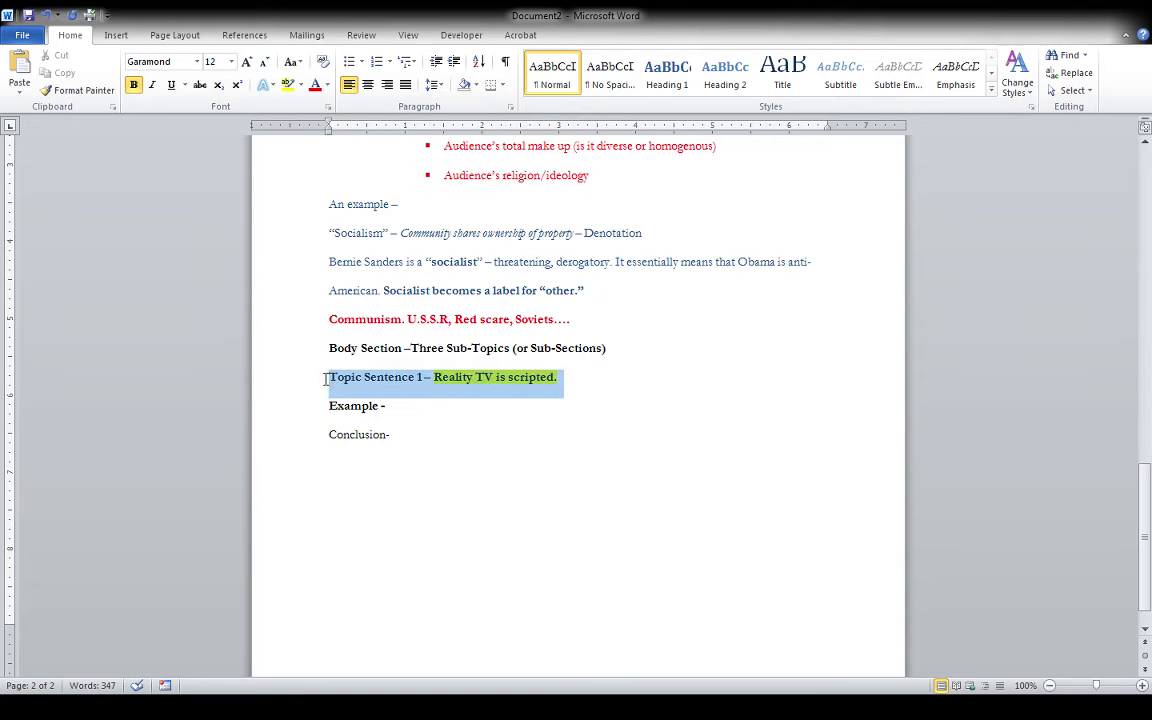
click(133, 84)
click(390, 404)
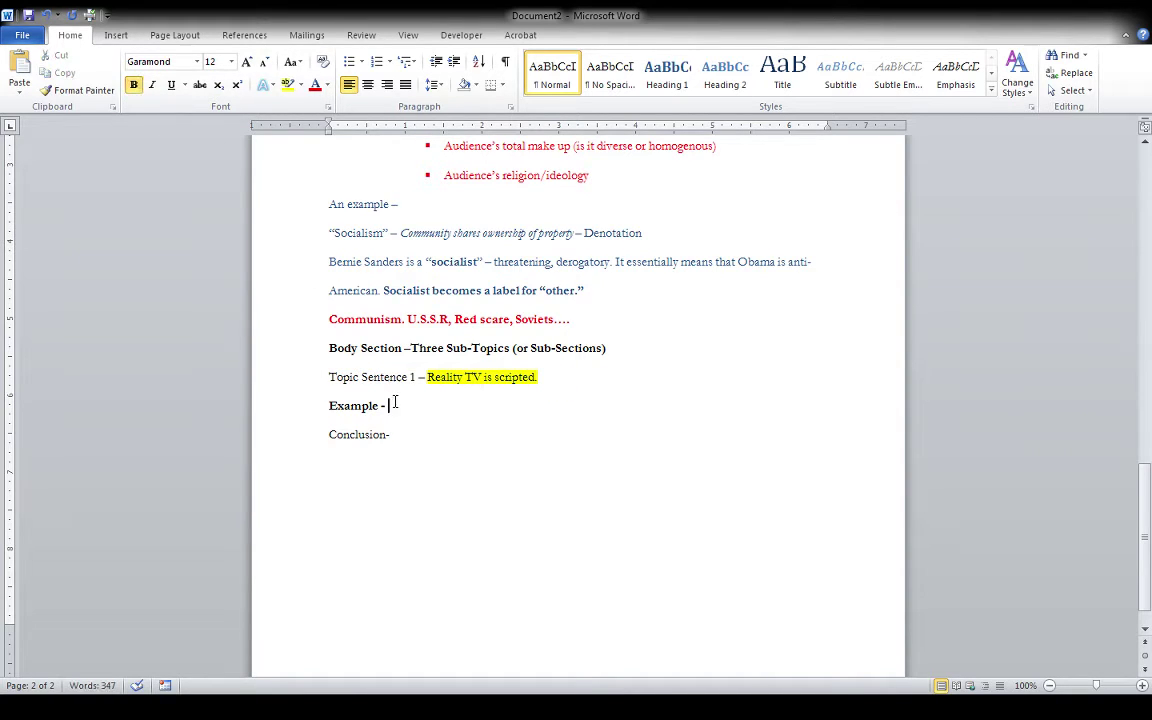
drag(398, 405, 321, 405)
click(133, 84)
click(398, 406)
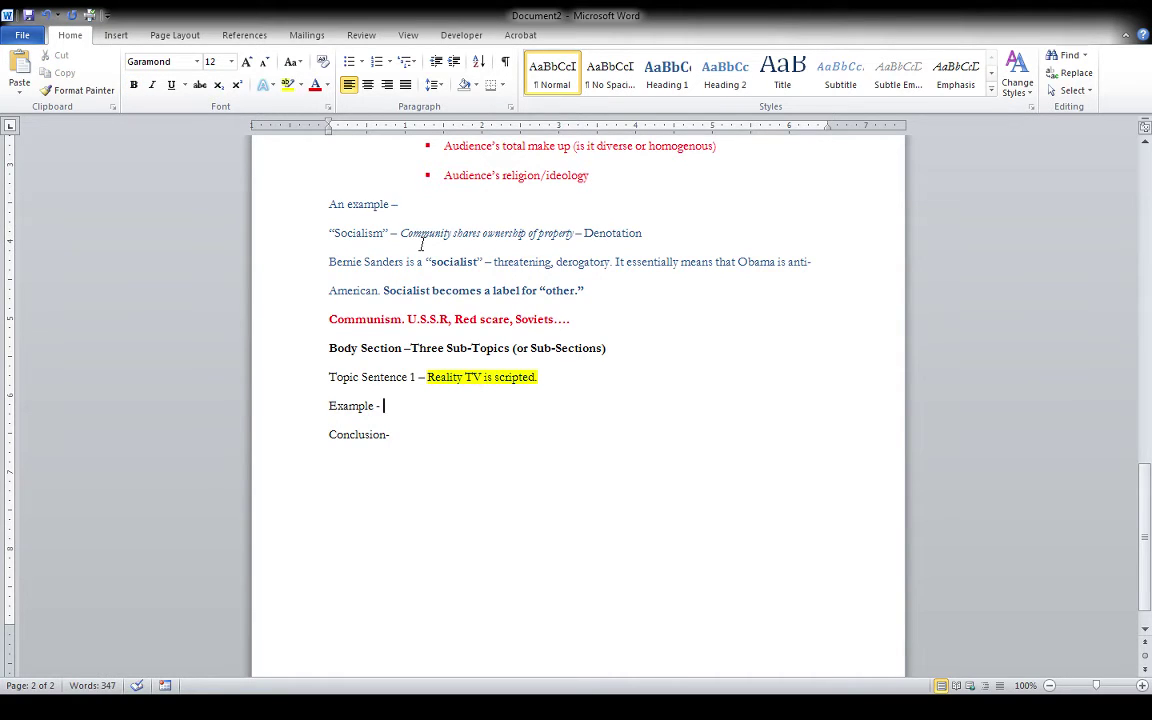
Write "An example of this is Pawn Stars on the History Channel." after "Example –", with only the show title in italics
text(An examp)
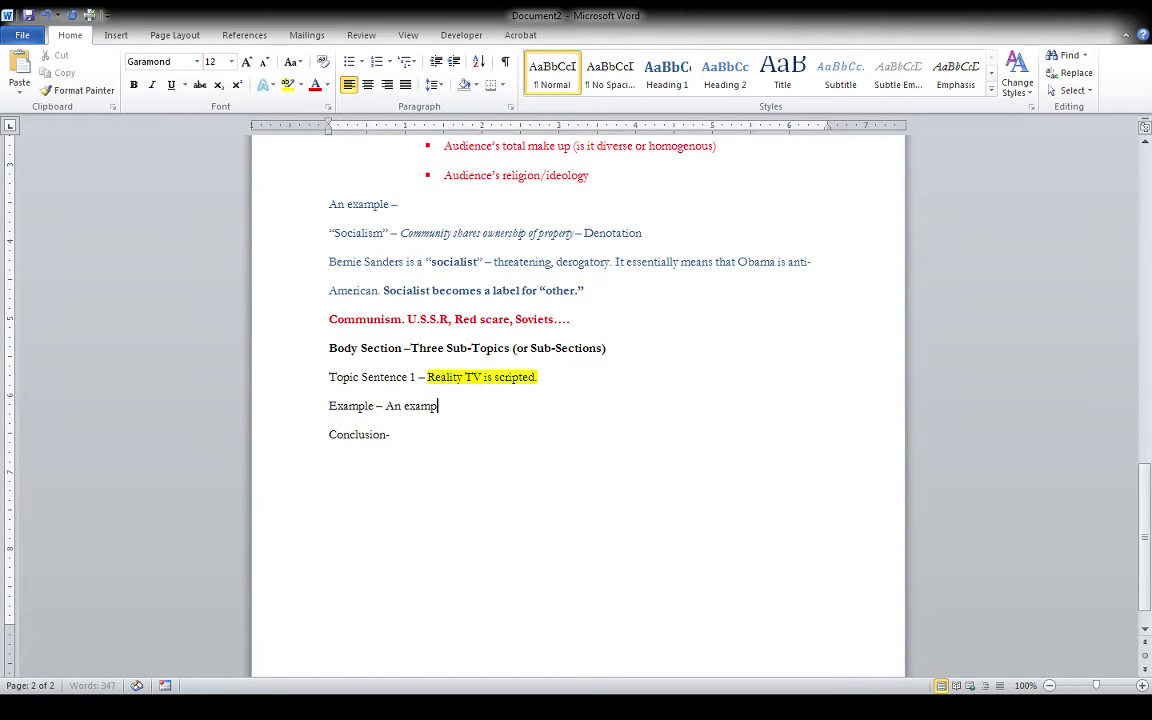
text(le of this is)
key(ctrl+i)
text(paw)
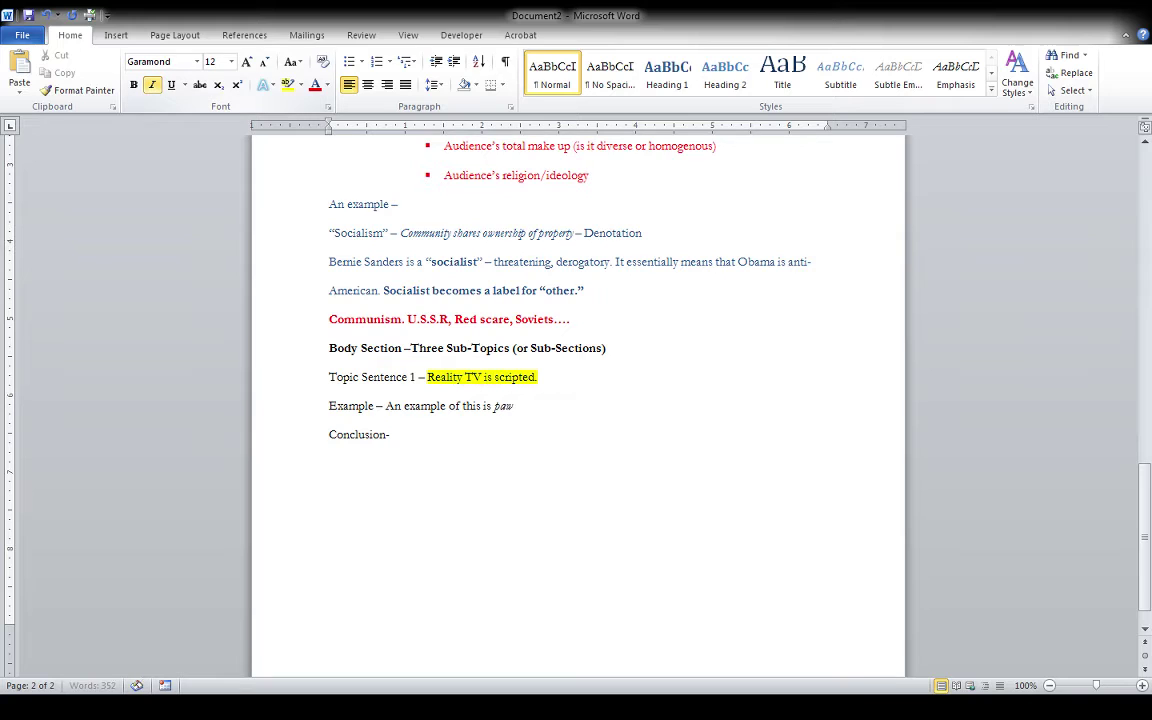
text(n S)
key(BackSpace)
key(BackSpace)
key(BackSpace)
key(BackSpace)
key(BackSpace)
key(BackSpace)
text(Pawn Stars)
click(152, 85)
text(on the History Channel)
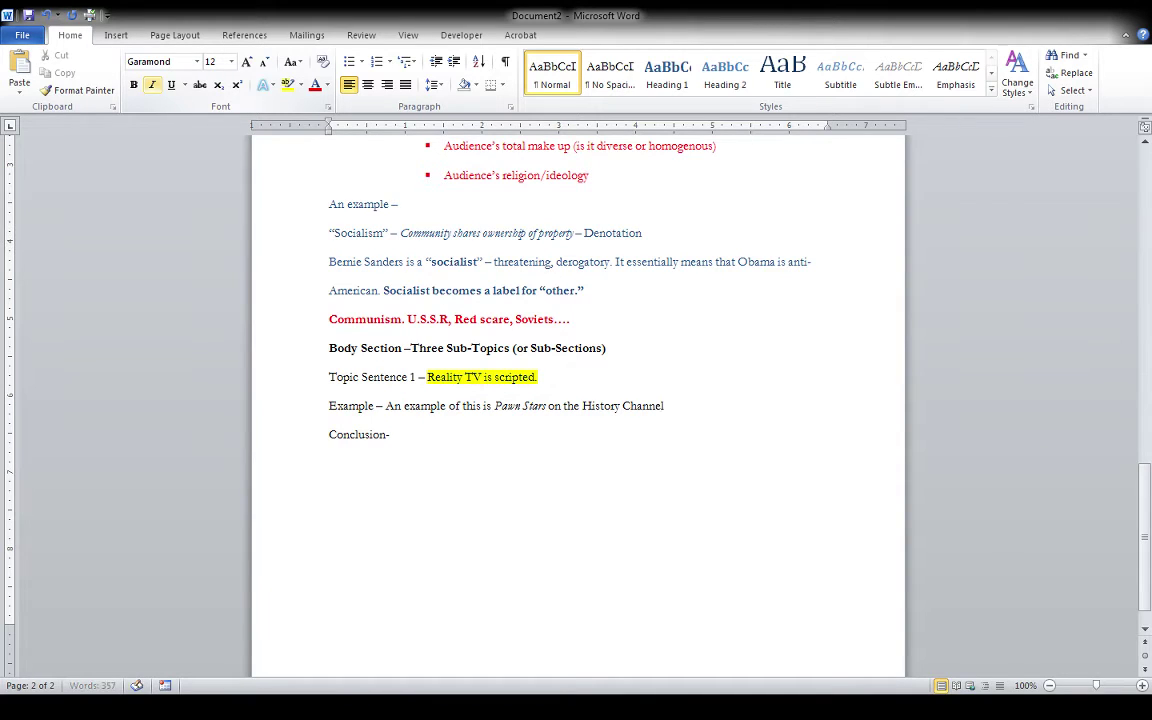
text(.)
Add "Pawn Stars followed the daily activities of four men who ran a popular pawn shop in Las Vegas, Nevada. These characters", italicizing the title
click(152, 85)
text(Pawn Stars)
click(152, 85)
text(followed the daily acti)
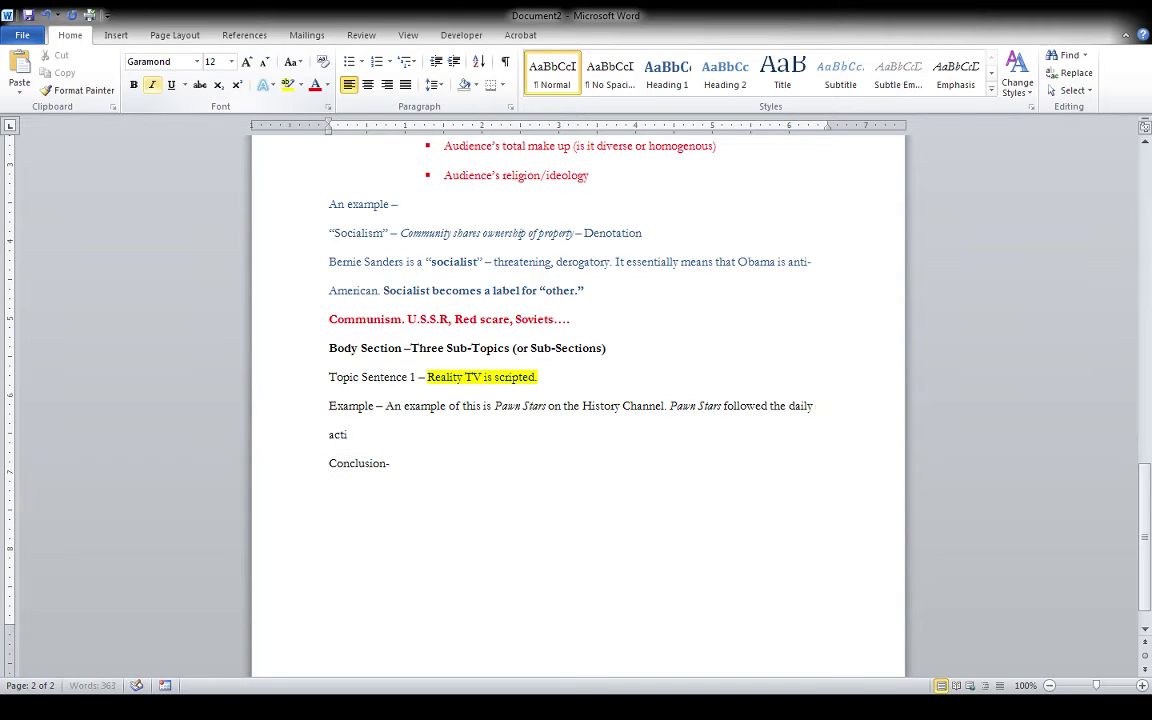
text(vities of four men who ran)
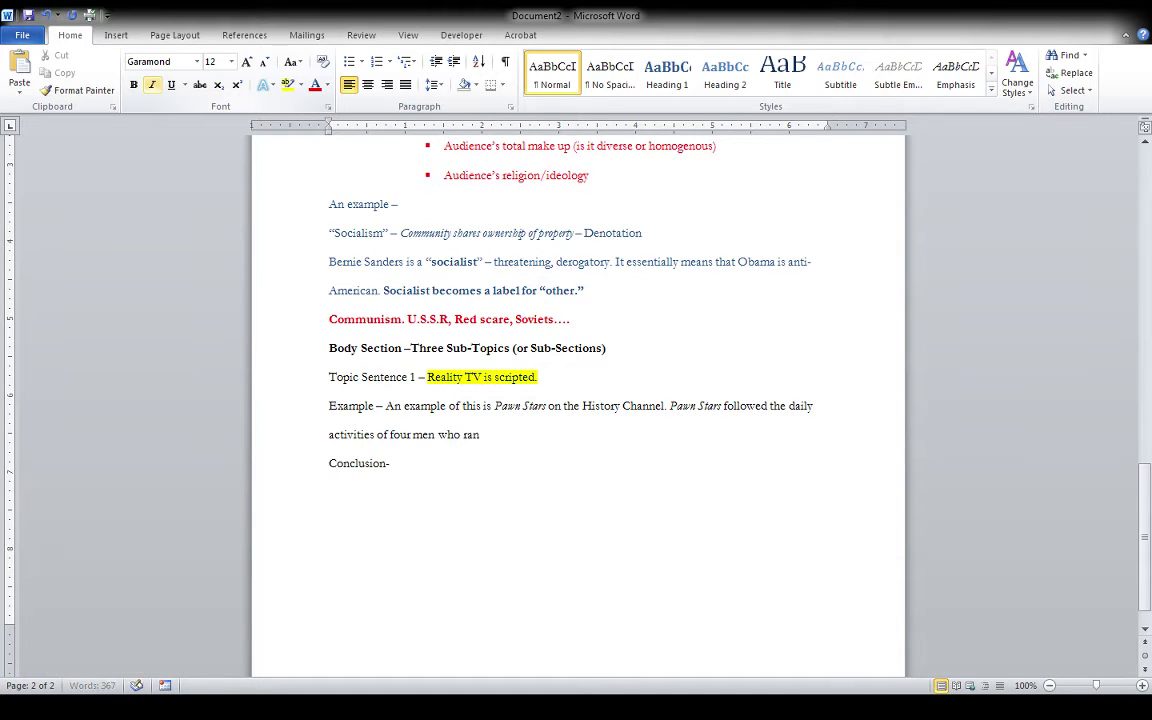
text( a popular pawn)
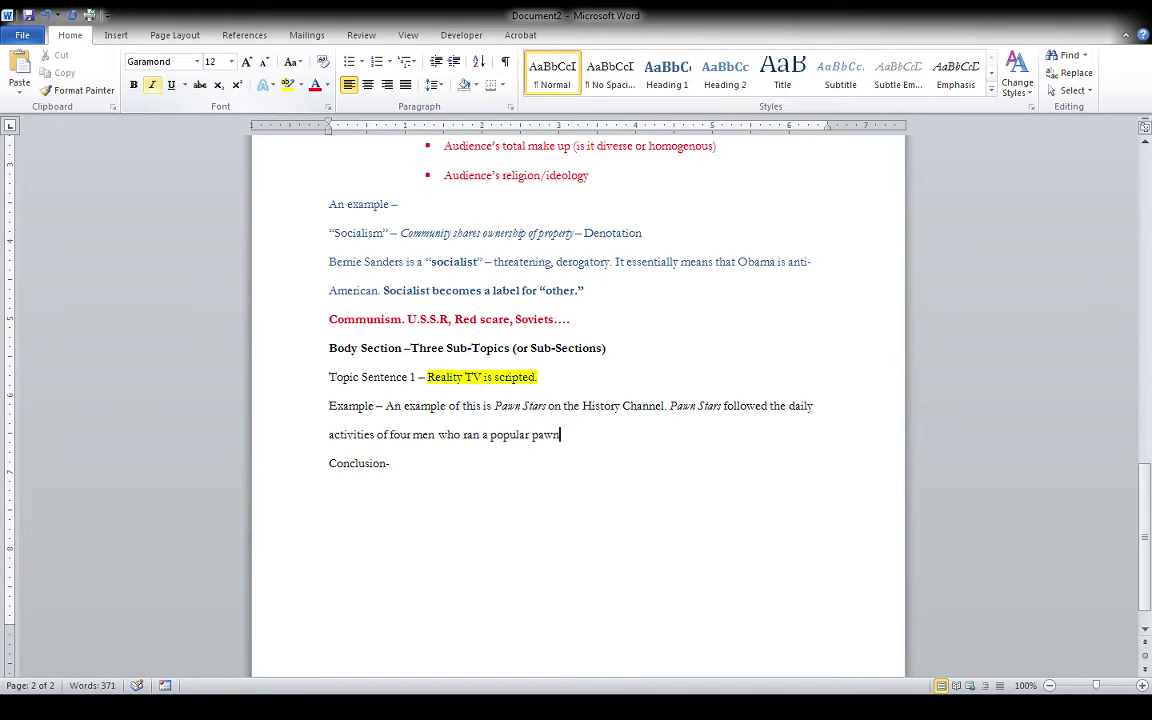
text( shop in Las Vegas)
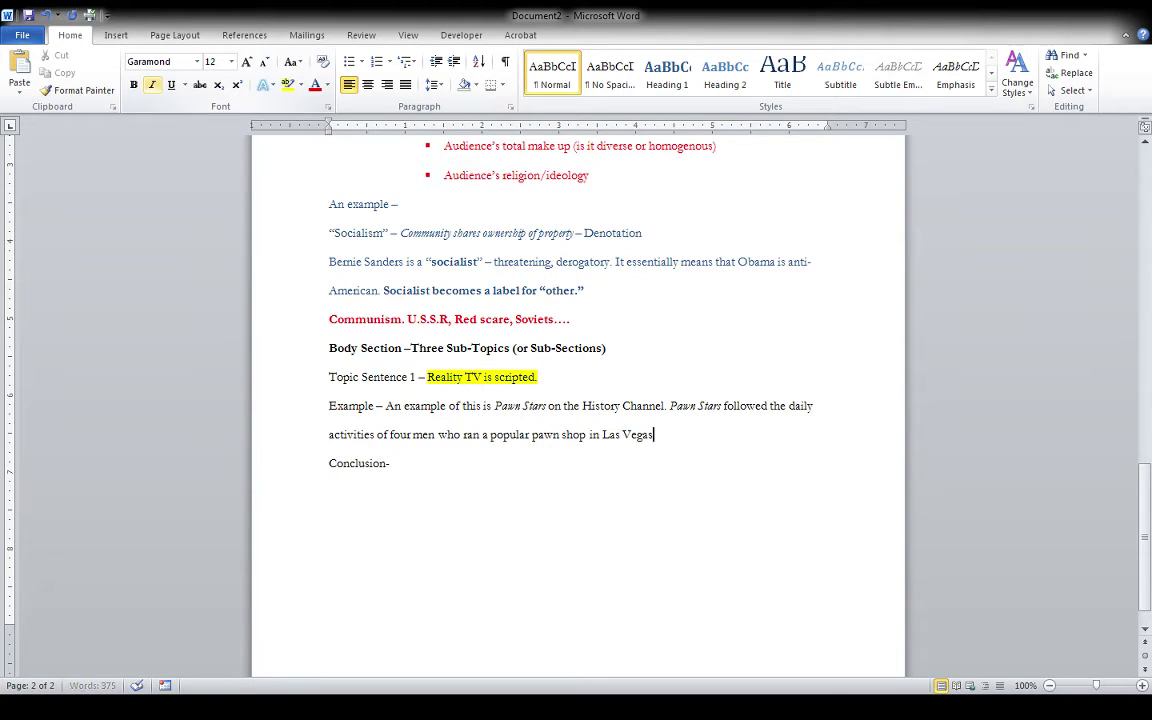
text(, Nevada. These characters)
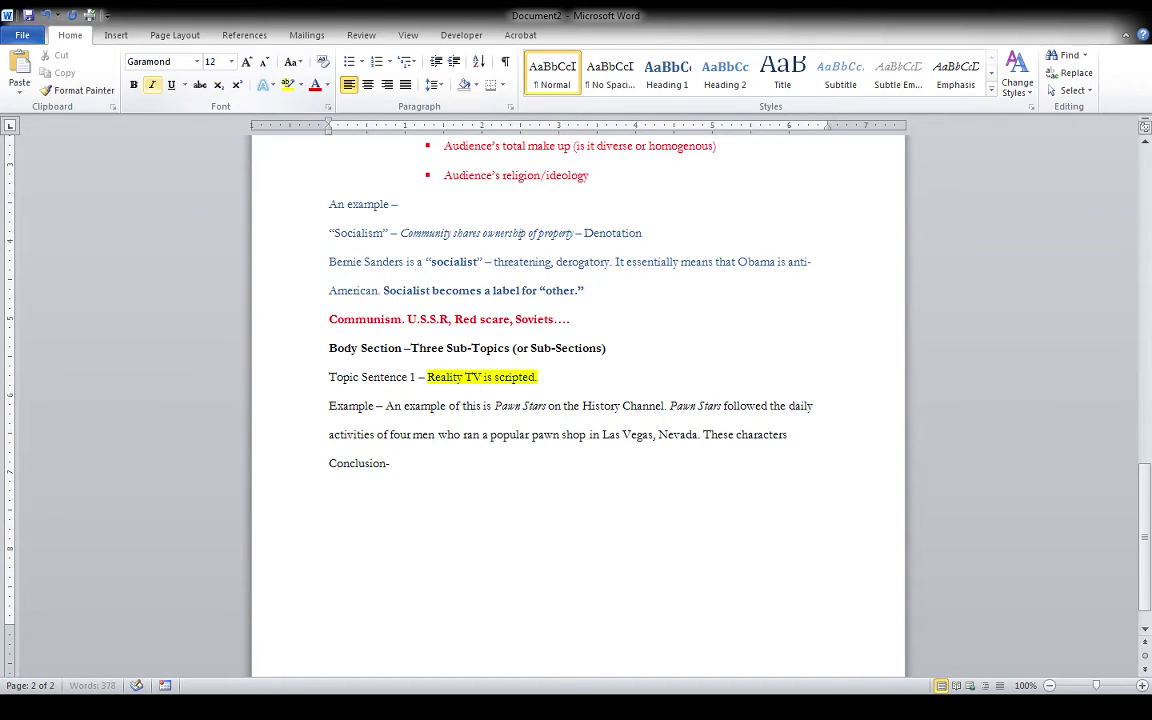
Continue the "These characters" sentence in the Example paragraph with: included "The Old Man" who founded the shop
text( included )
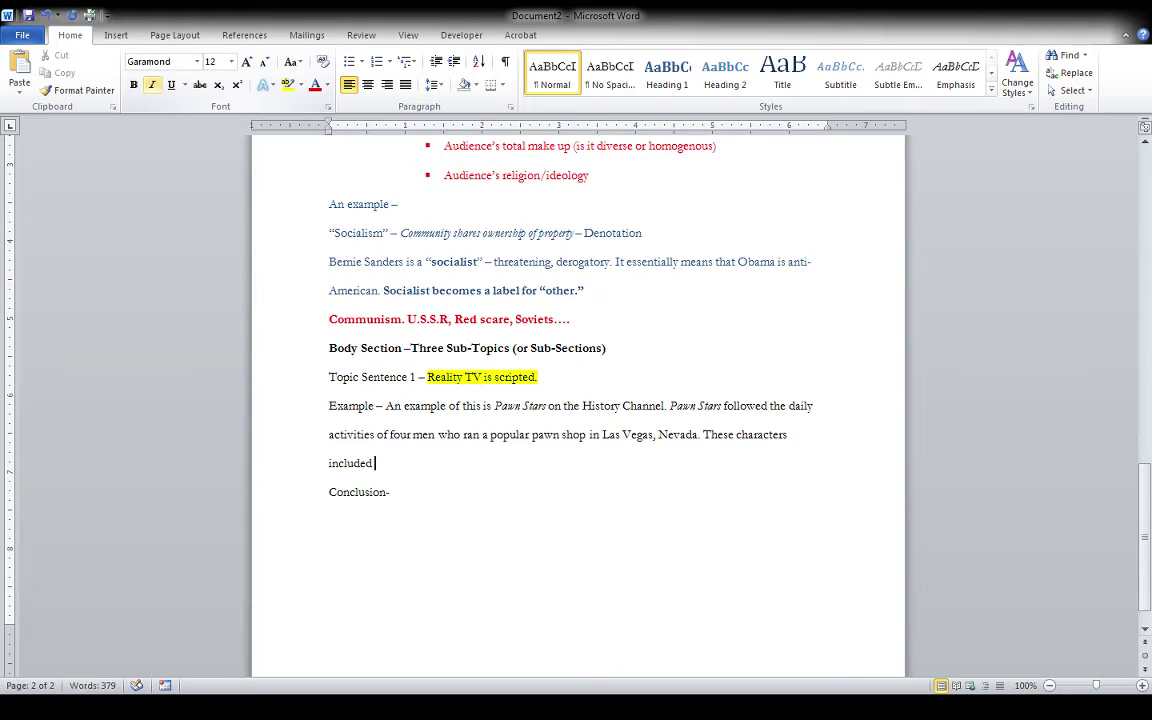
text("The Old Man," (who)
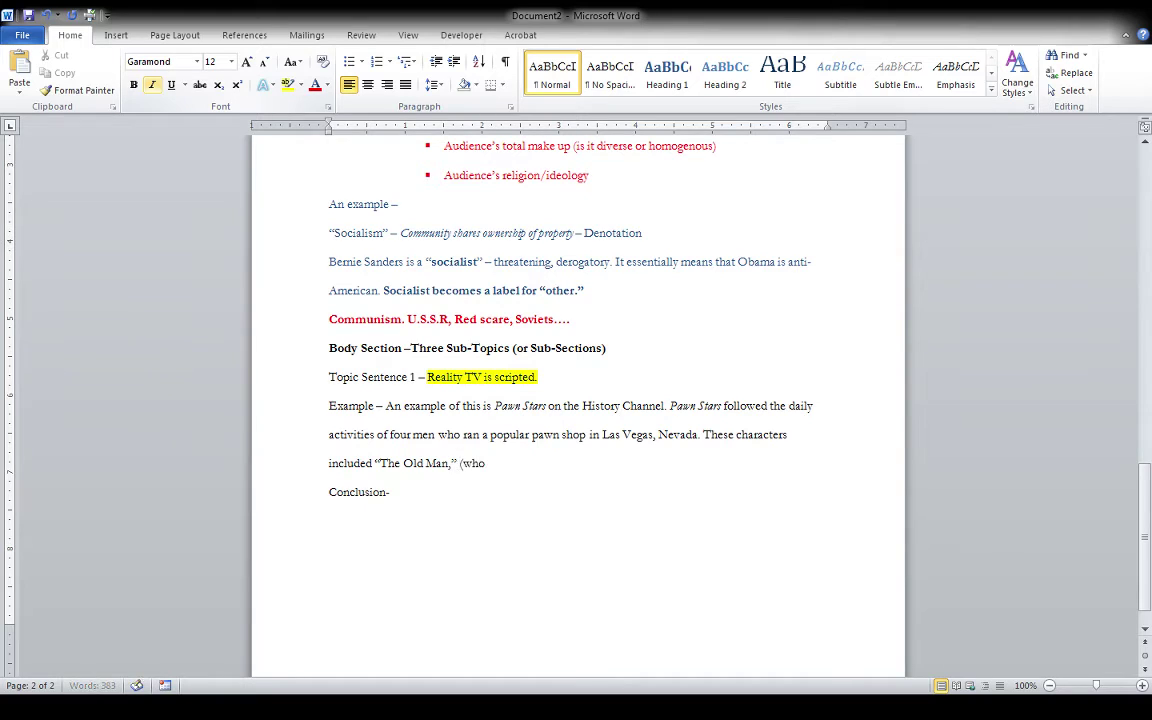
key(BackSpace)
key(BackSpace)
key(BackSpace)
text(" who dounde)
key(BackSpace)
key(BackSpace)
key(BackSpace)
key(BackSpace)
key(BackSpace)
key(BackSpace)
text(founded the shop)
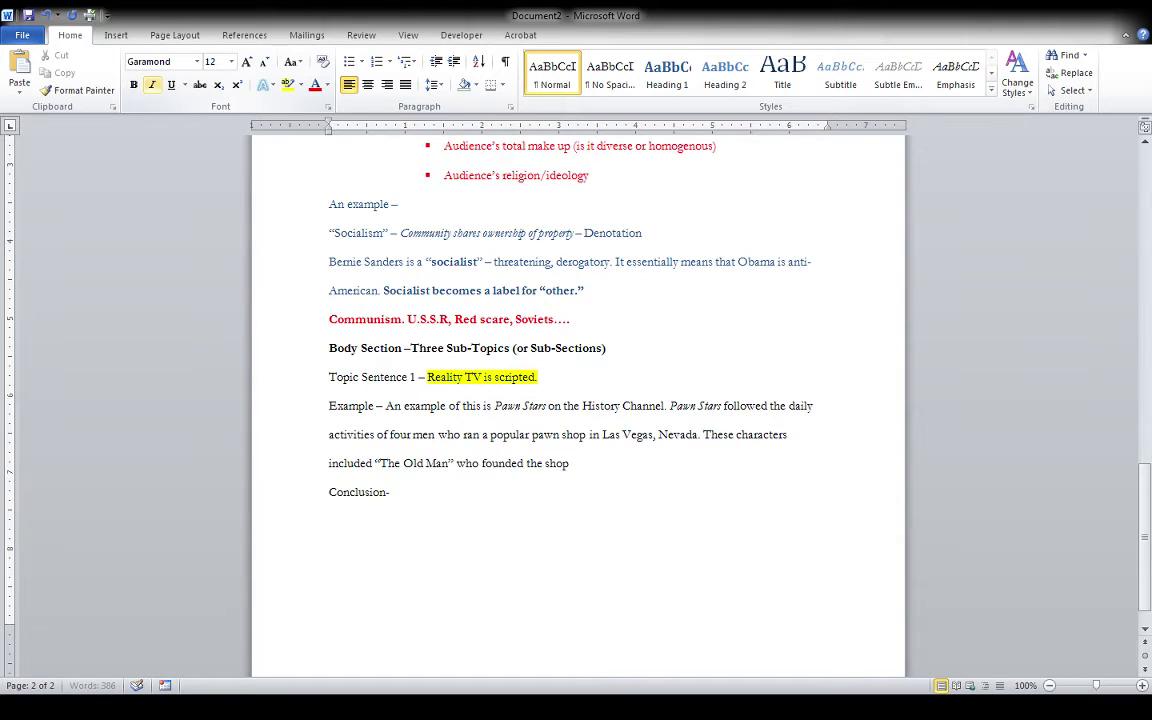
Extend the character list in the Example paragraph with: , "Rick" who is the old man's son and currently runs the shop,
text(, "R)
text(ick)
text(" who)
text( is the o)
text(ld man)
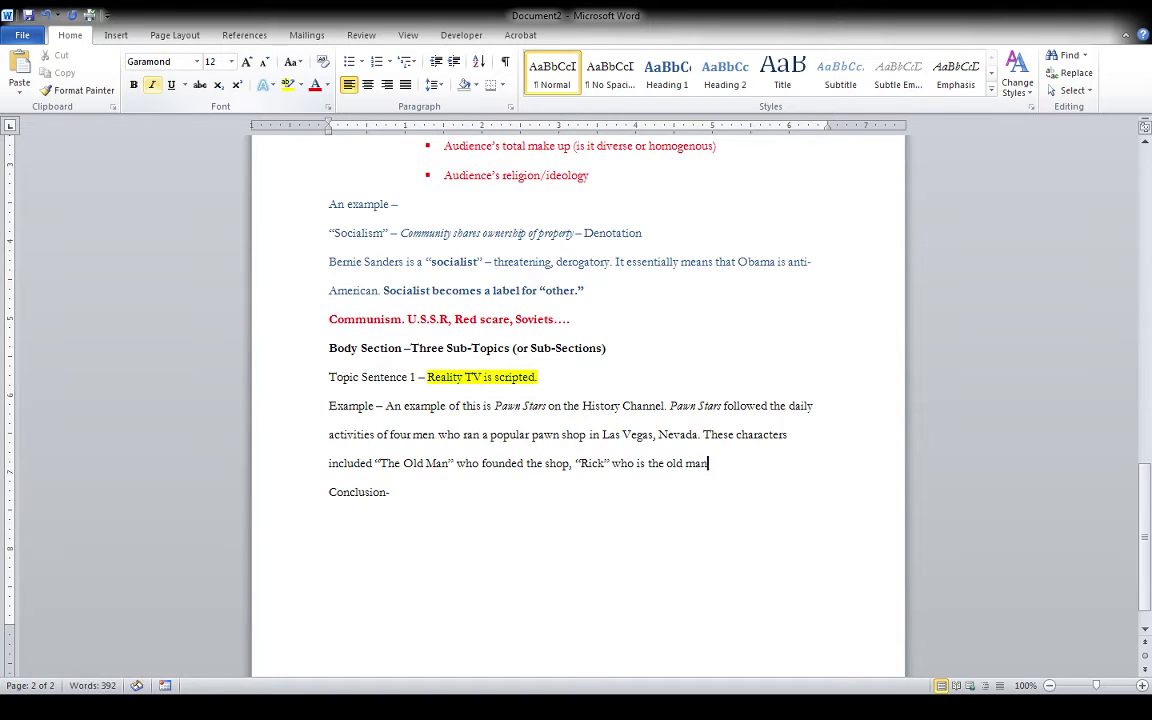
text('s son and currently)
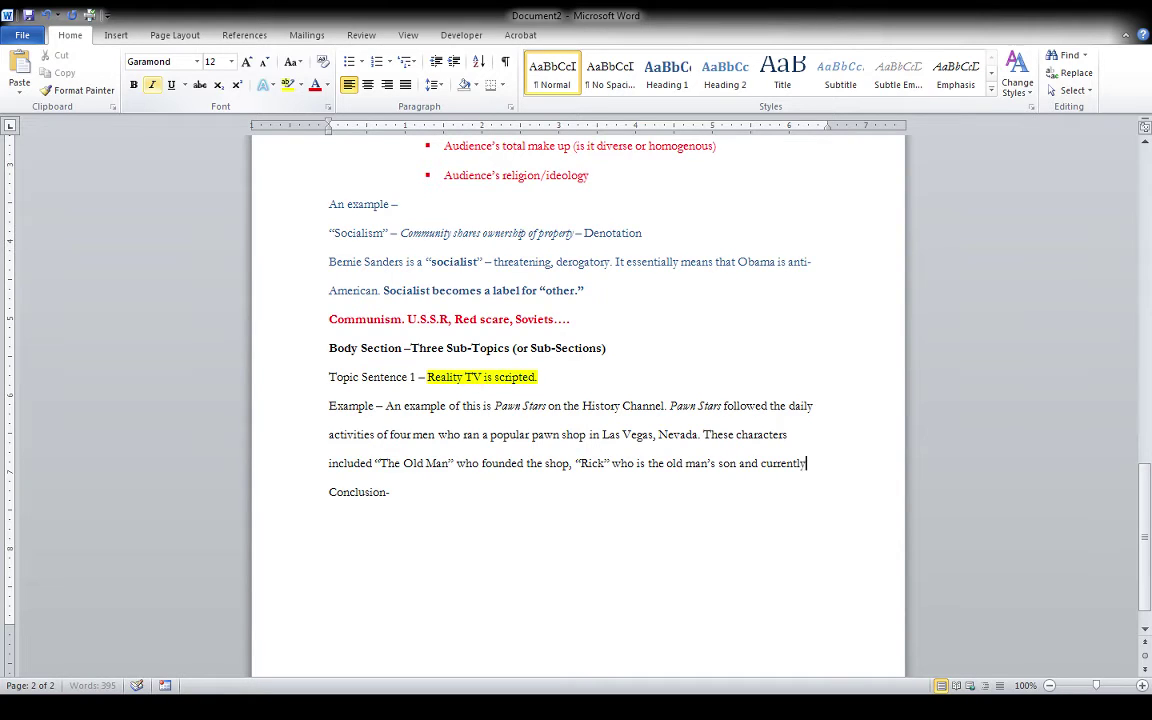
text( runs the shop,)
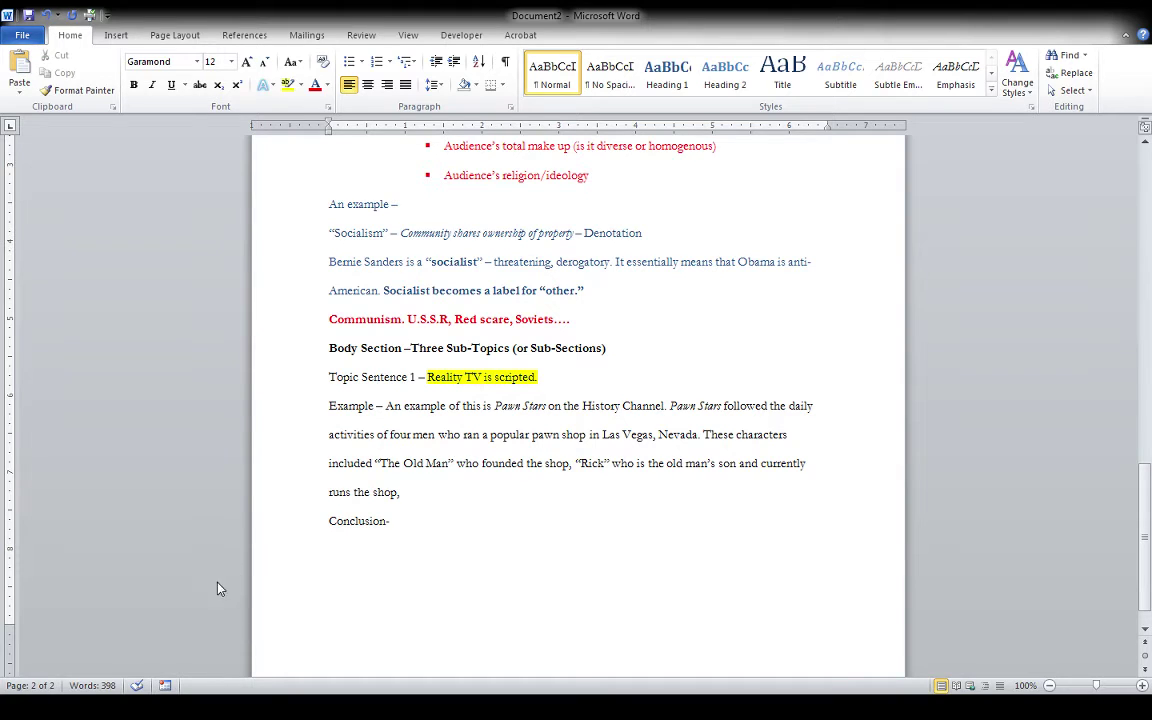
Switch to the Firefox browser, search the web for "Characters in pawn Stars", and return to the Word document
key(alt+Tab)
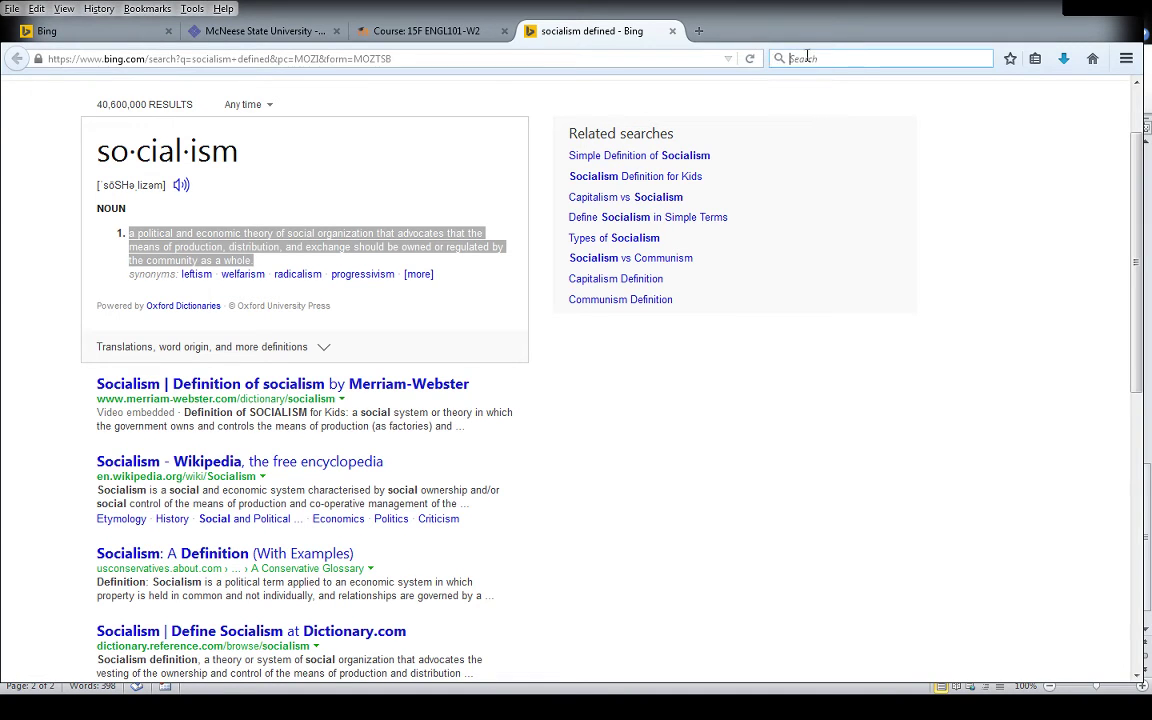
text(Characters in pawn Stars)
key(Return)
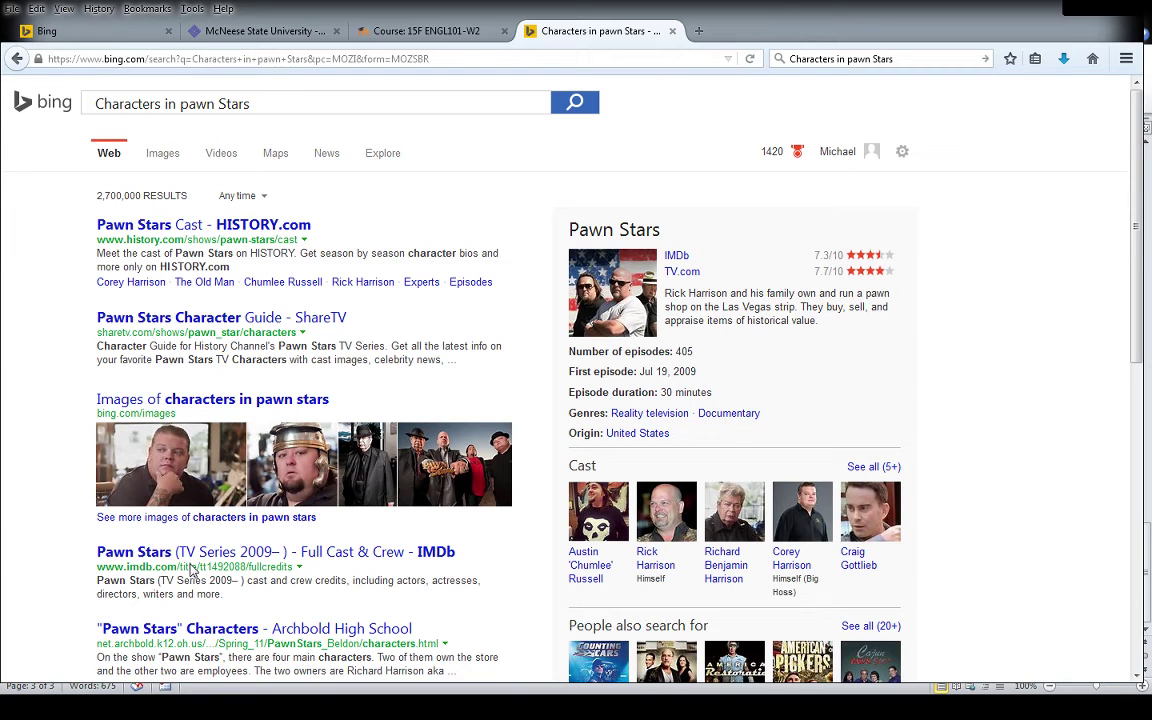
key(alt+Tab)
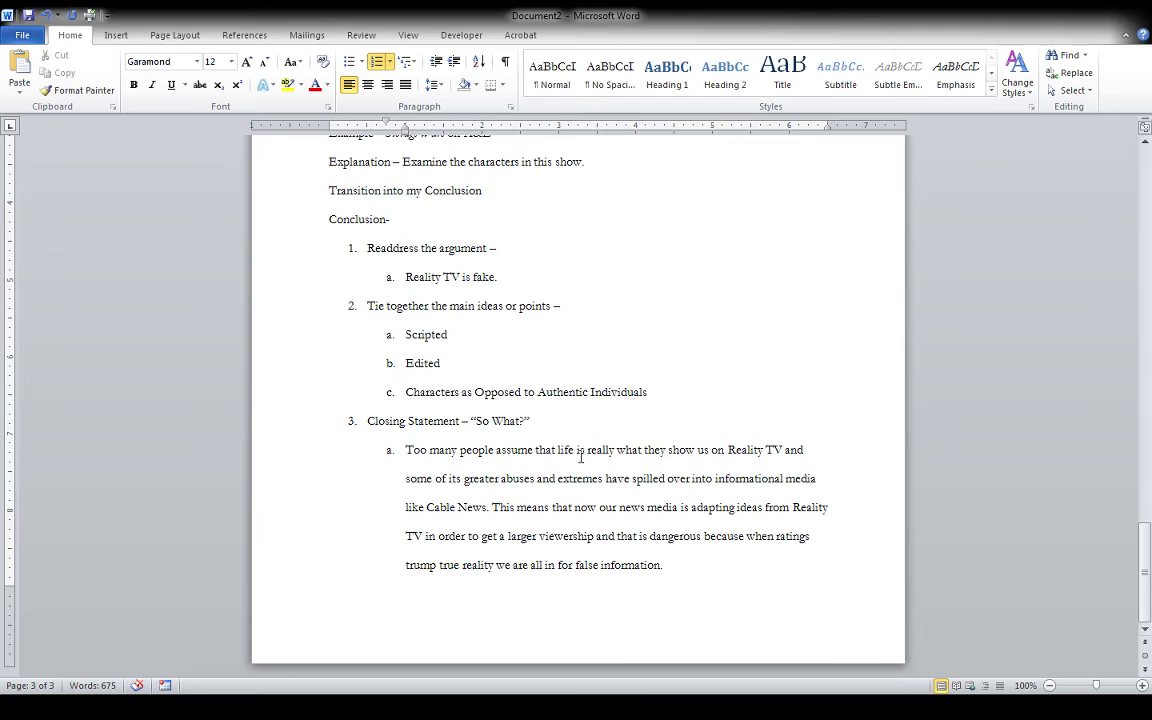
Select the outline from "Transition into my Conclusion" to its end and enlarge the document view to 125%
drag(321, 190, 828, 594)
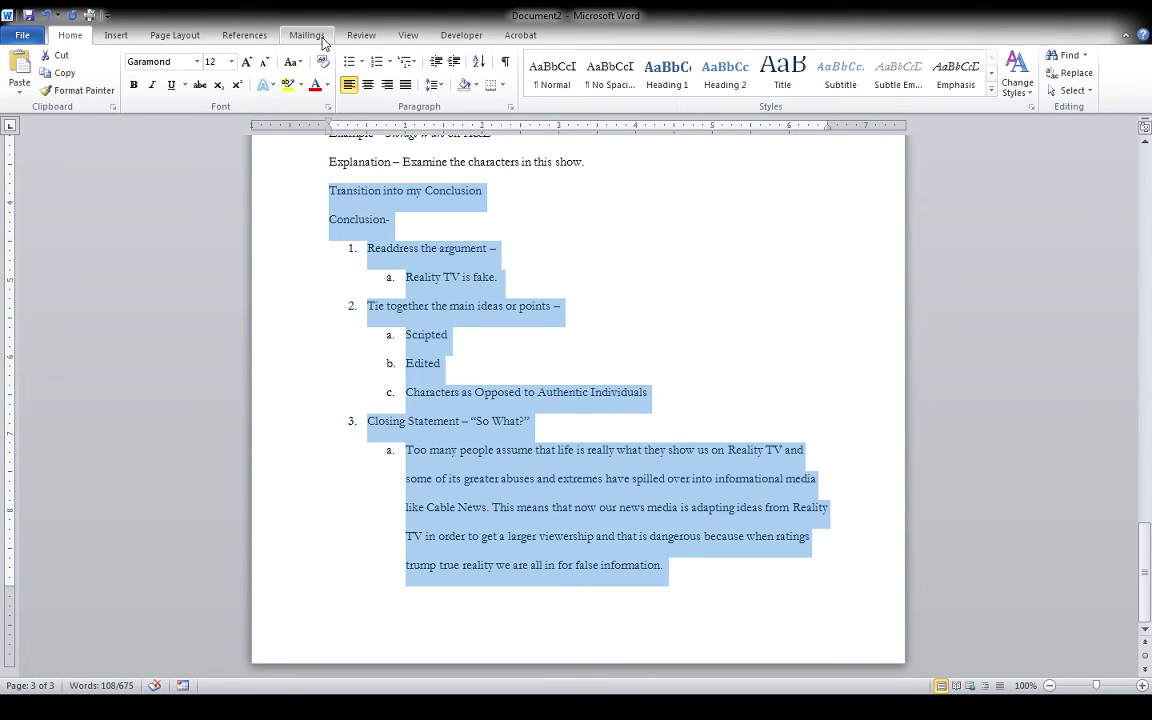
click(409, 38)
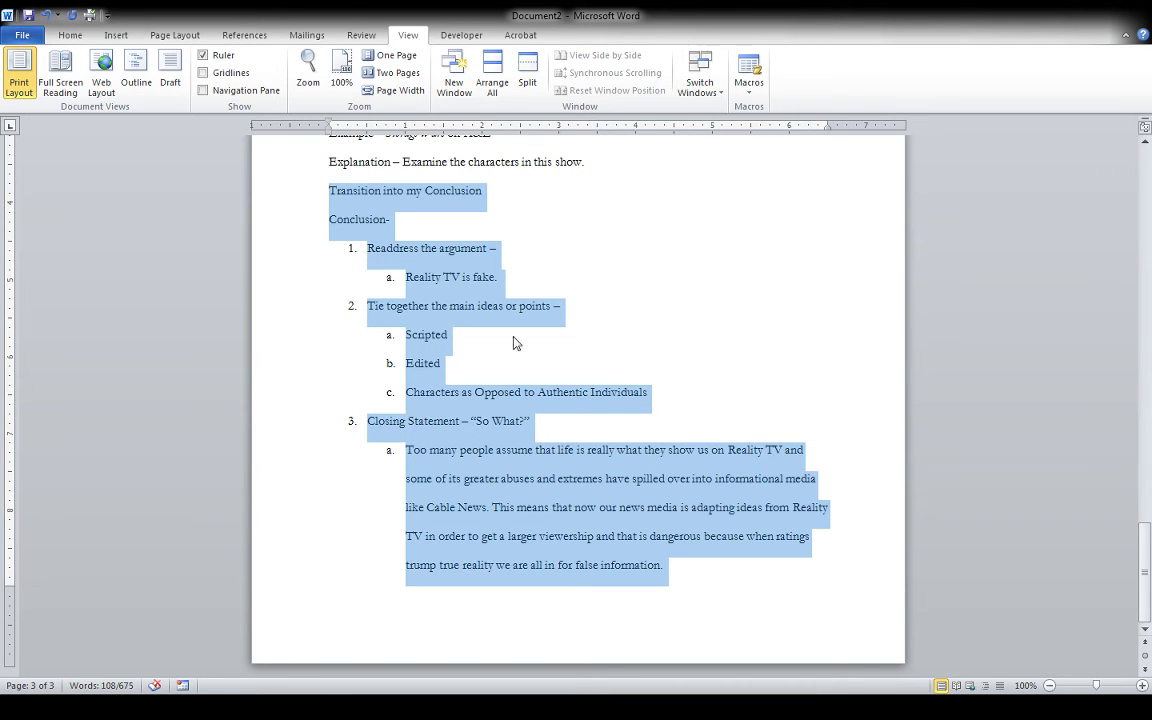
scroll(553, 426, up, 3)
scroll(700, 490, down, 3)
scroll(758, 455, down, 3)
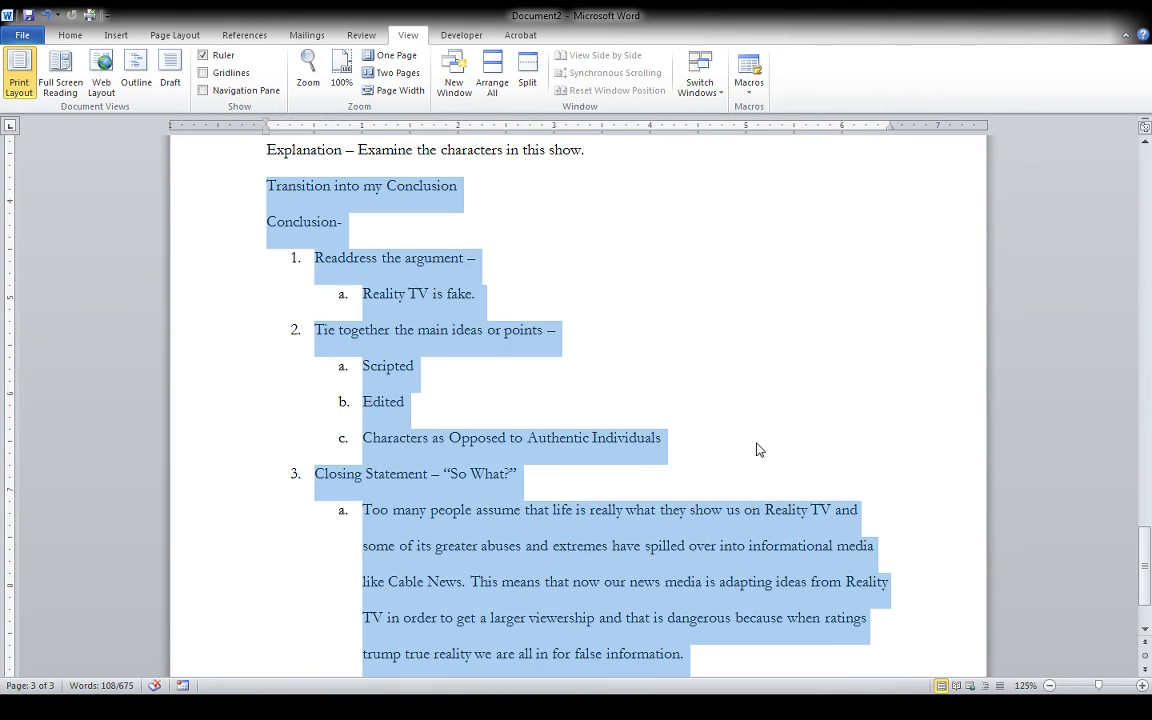
scroll(756, 448, down, 1)
scroll(756, 445, up, 1)
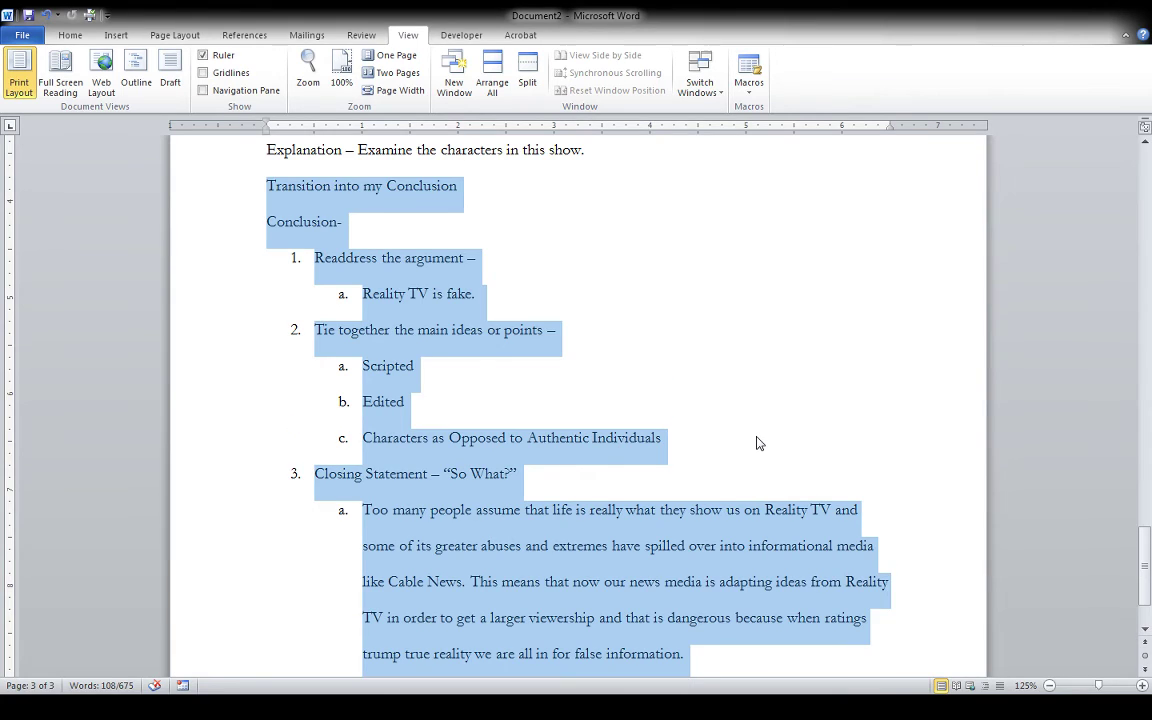
Review the third topic section by selecting from "Transition into my next topic." through "Transition into my Conclusion"
click(411, 196)
scroll(580, 181, up, 2)
scroll(578, 183, up, 1)
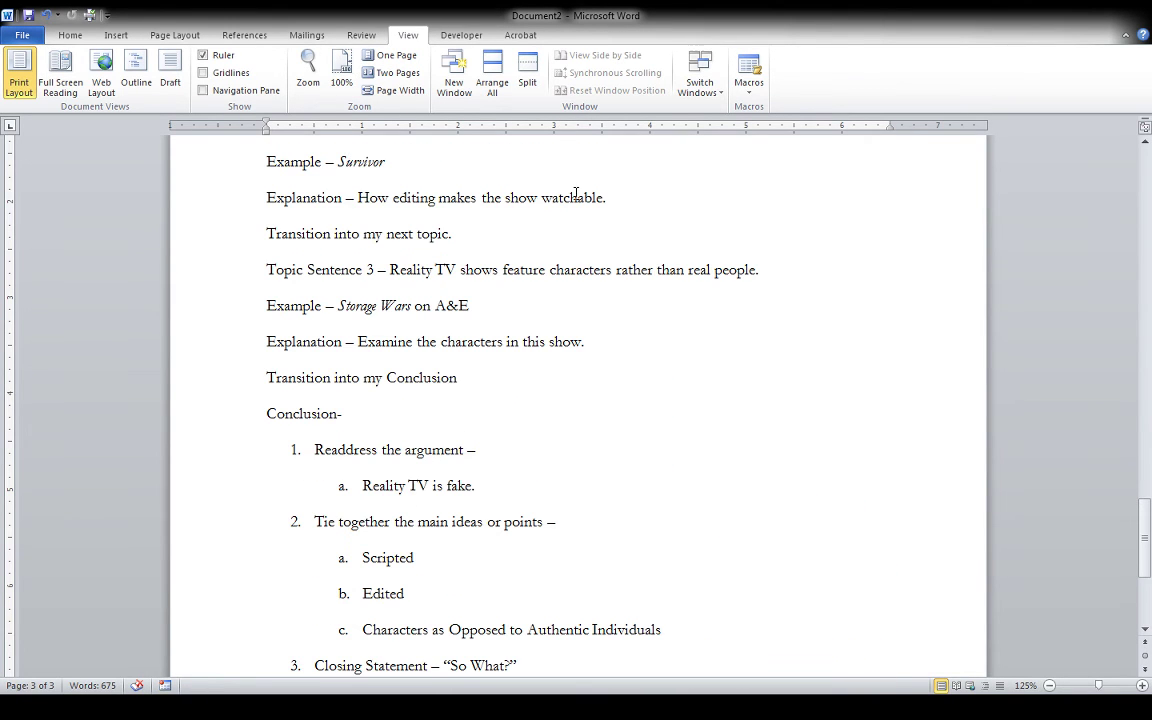
drag(474, 305, 564, 372)
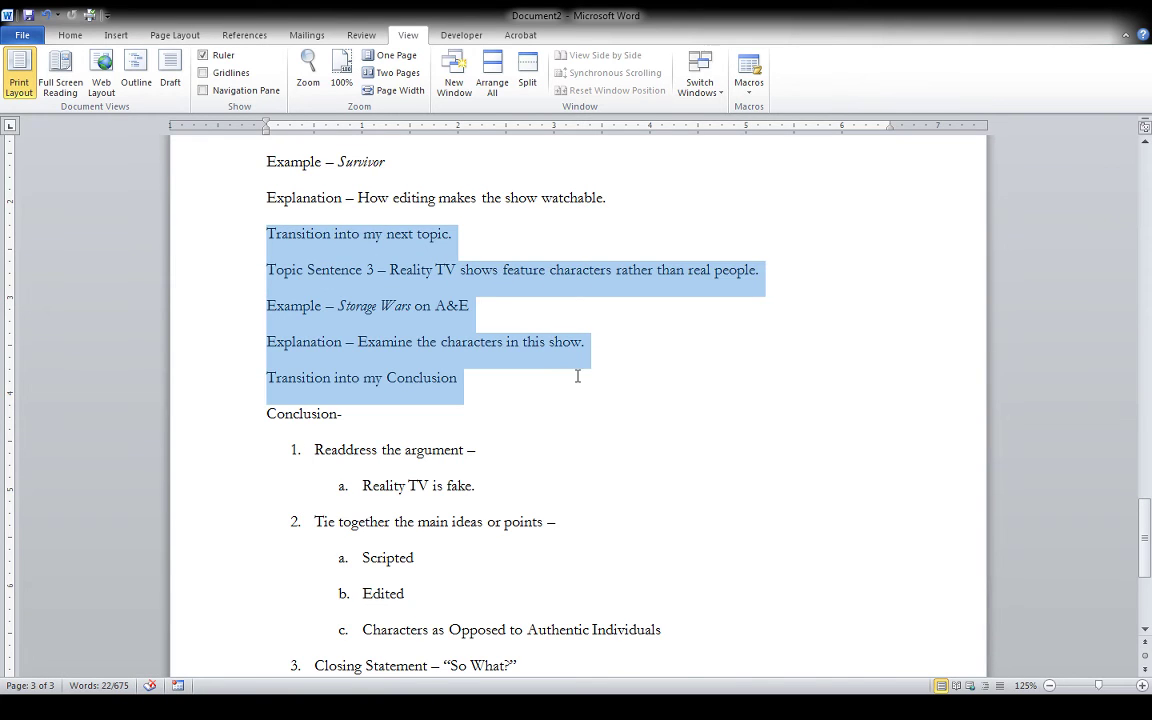
Examine the Conclusion outline, selecting in turn the readdressed argument, the main ideas and the "So What?" closing statement, and skim the whole outline
scroll(574, 349, down, 3)
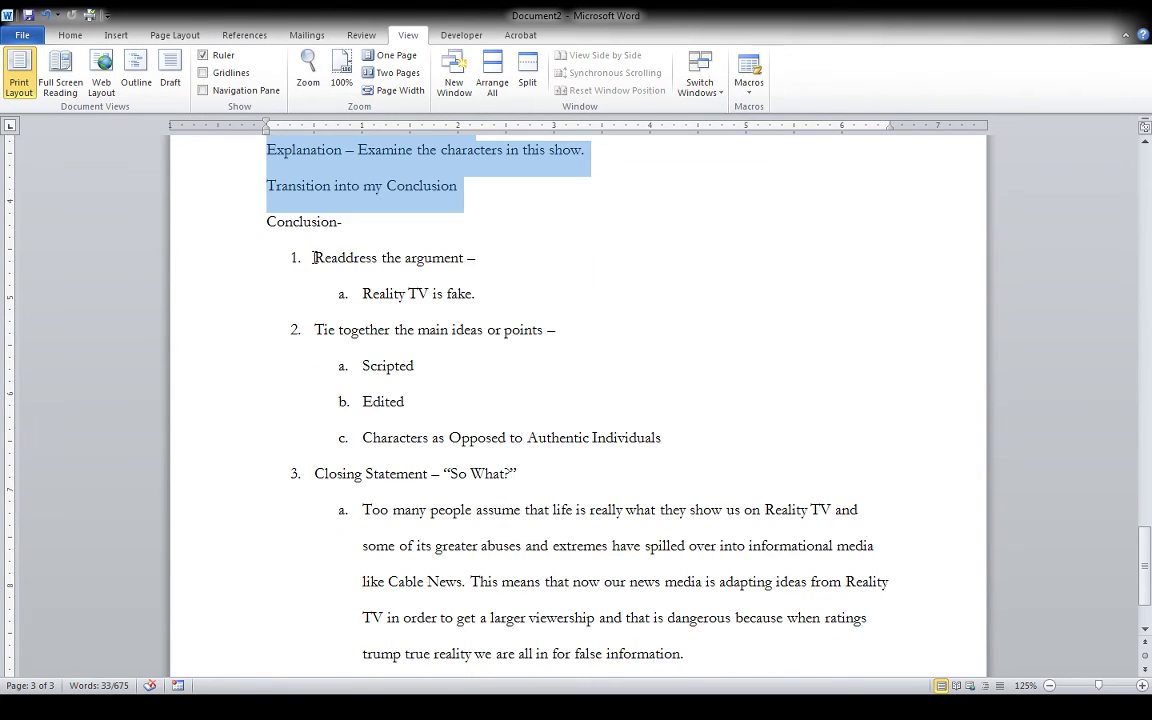
drag(314, 257, 632, 303)
scroll(624, 302, down, 2)
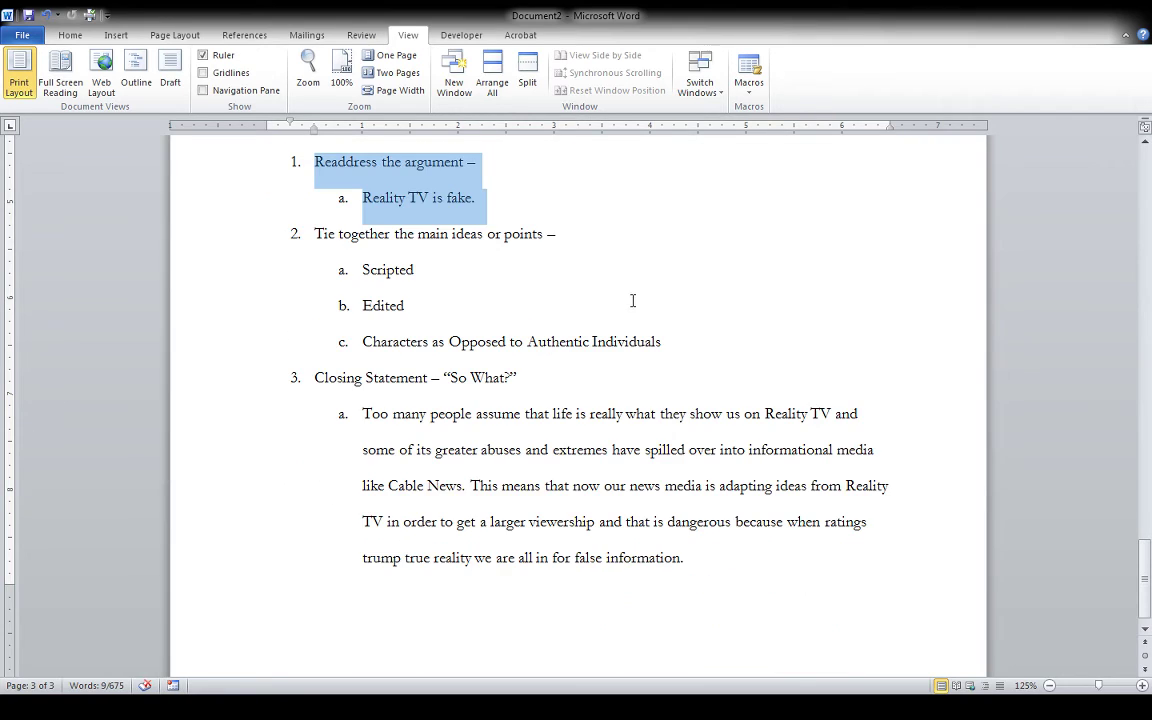
drag(313, 230, 681, 347)
scroll(680, 347, down, 1)
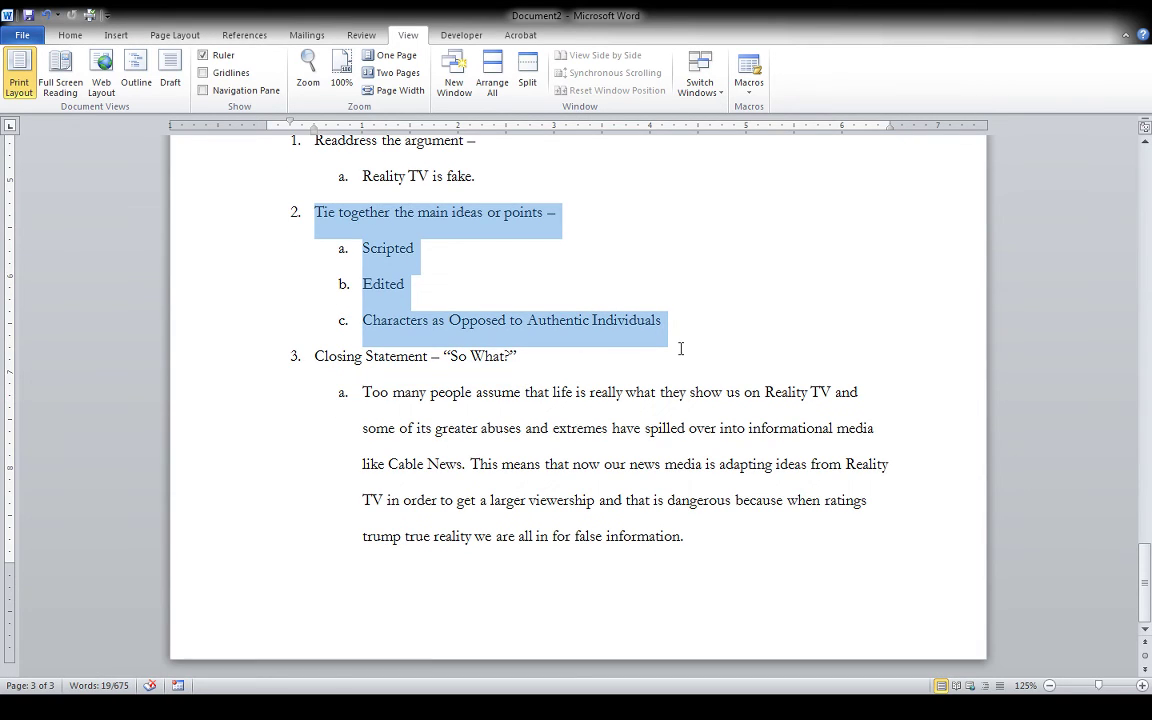
drag(364, 392, 725, 529)
drag(535, 333, 457, 352)
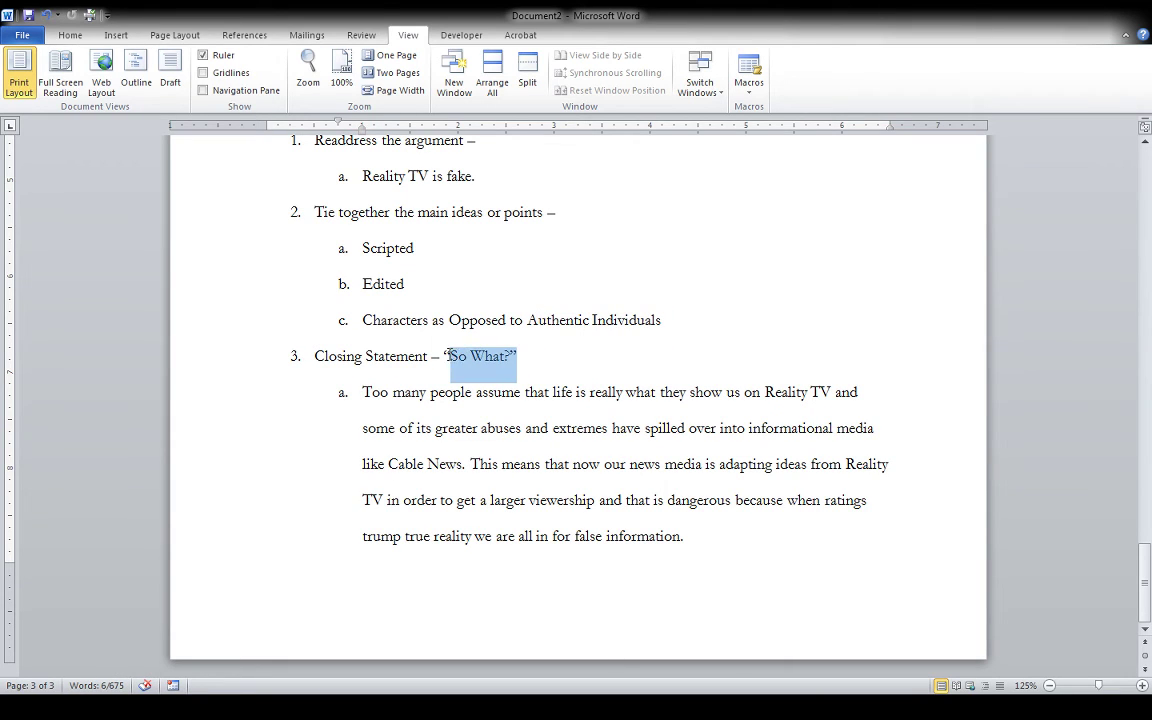
scroll(498, 272, up, 10)
scroll(498, 272, up, 9)
scroll(481, 250, down, 6)
scroll(481, 250, down, 16)
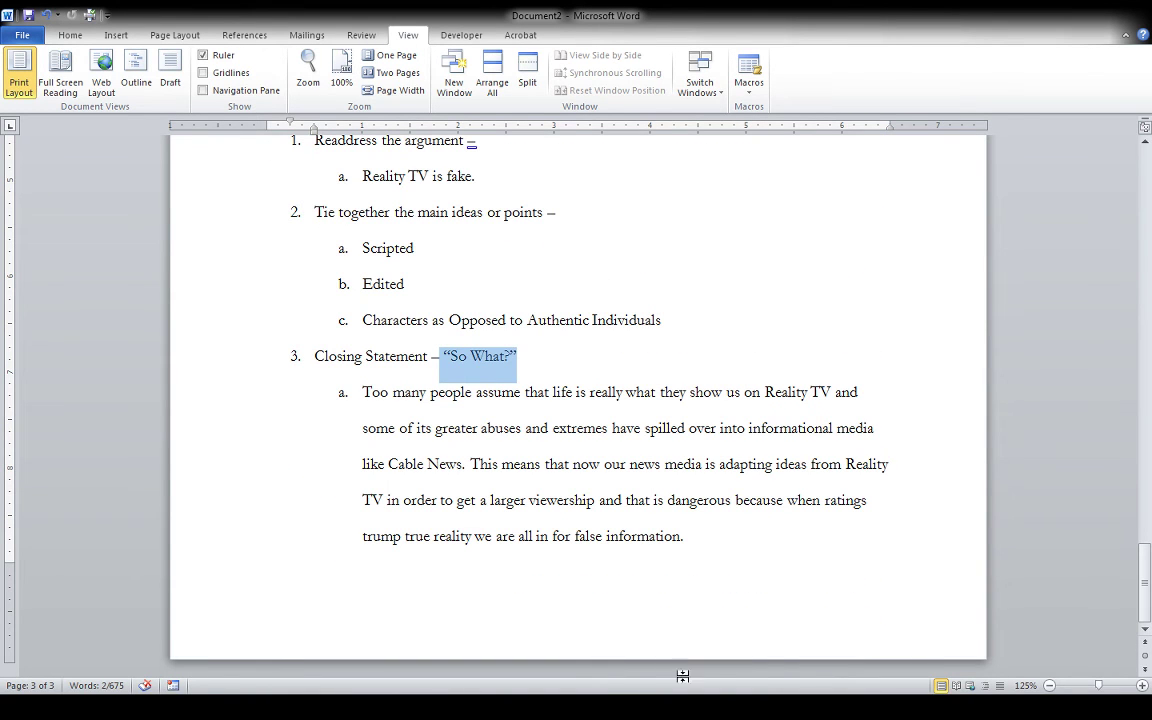
click(748, 542)
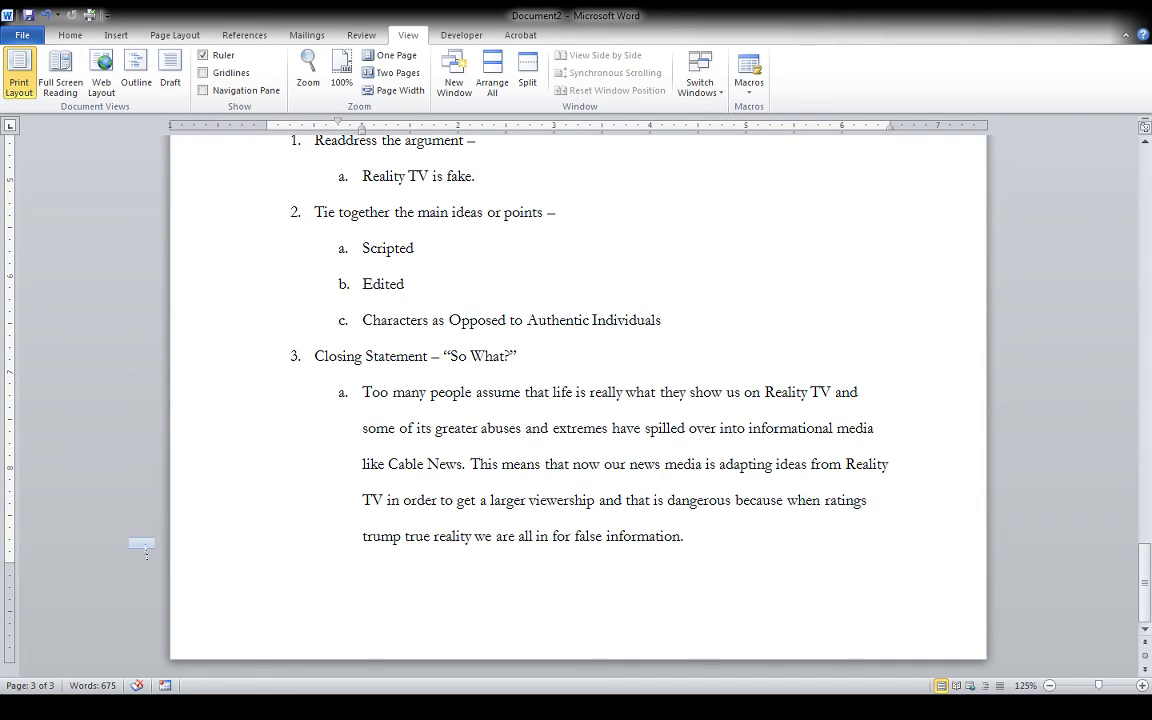
Switch to Firefox and find Topic 4 with the Definition Essay prompt on the Moodle page of course 15F ENGL101-W2
key(alt+Tab)
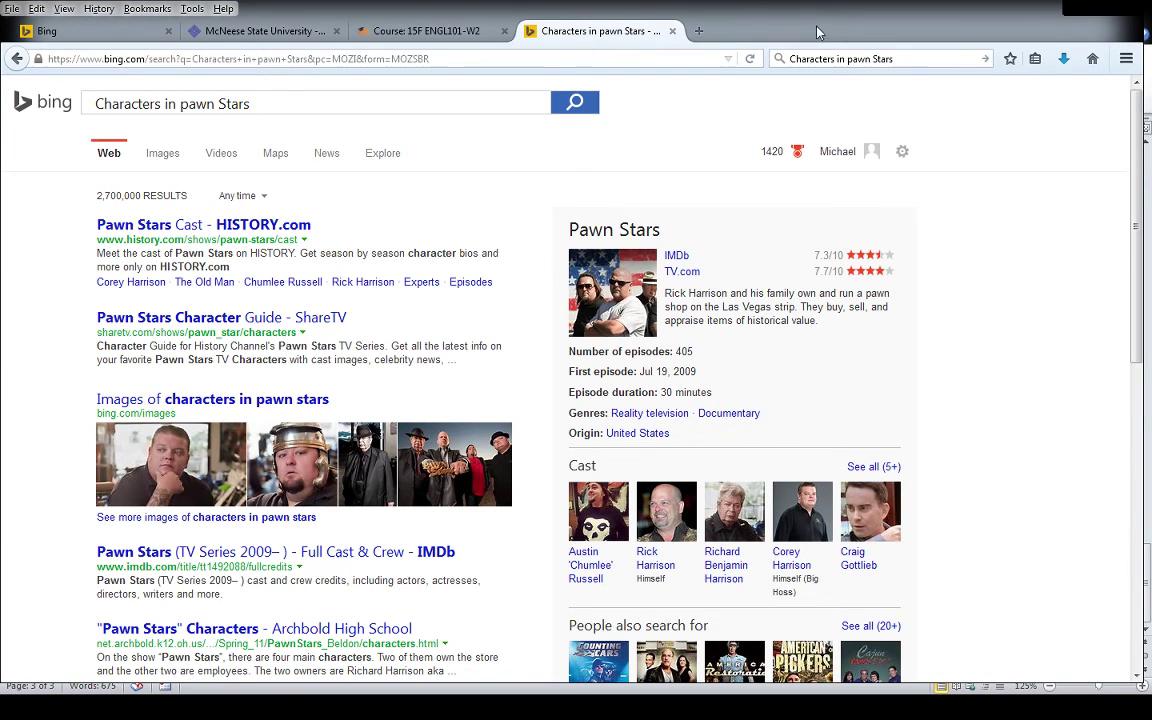
click(253, 30)
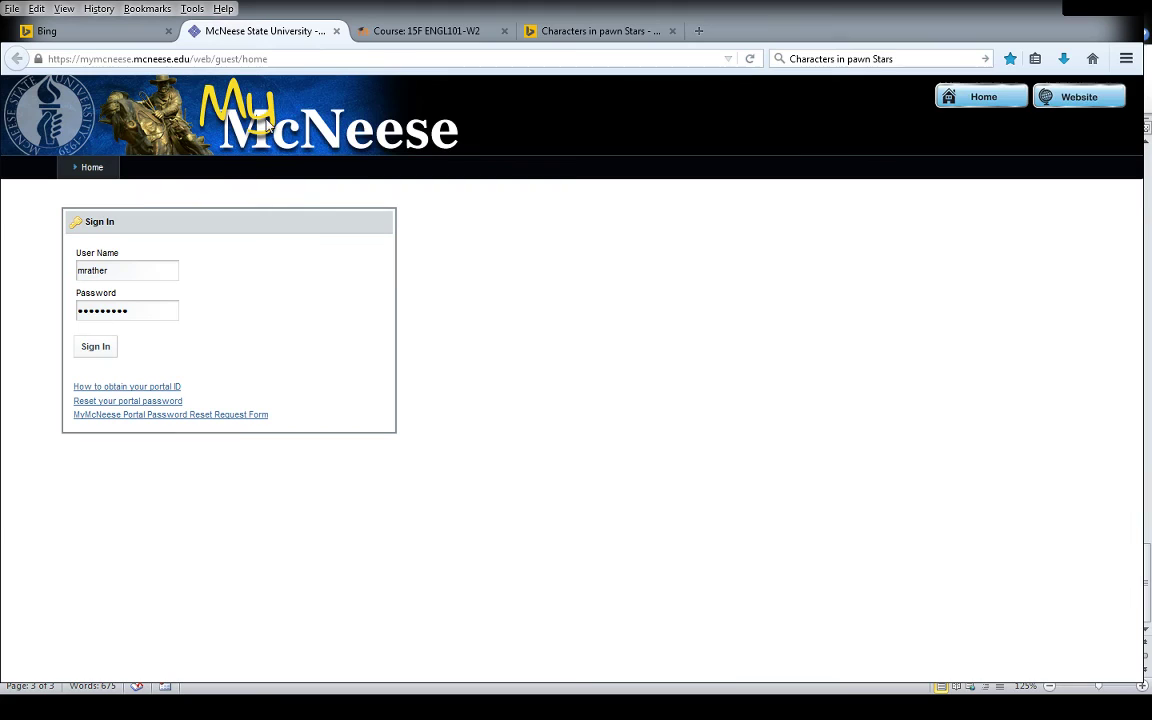
click(405, 40)
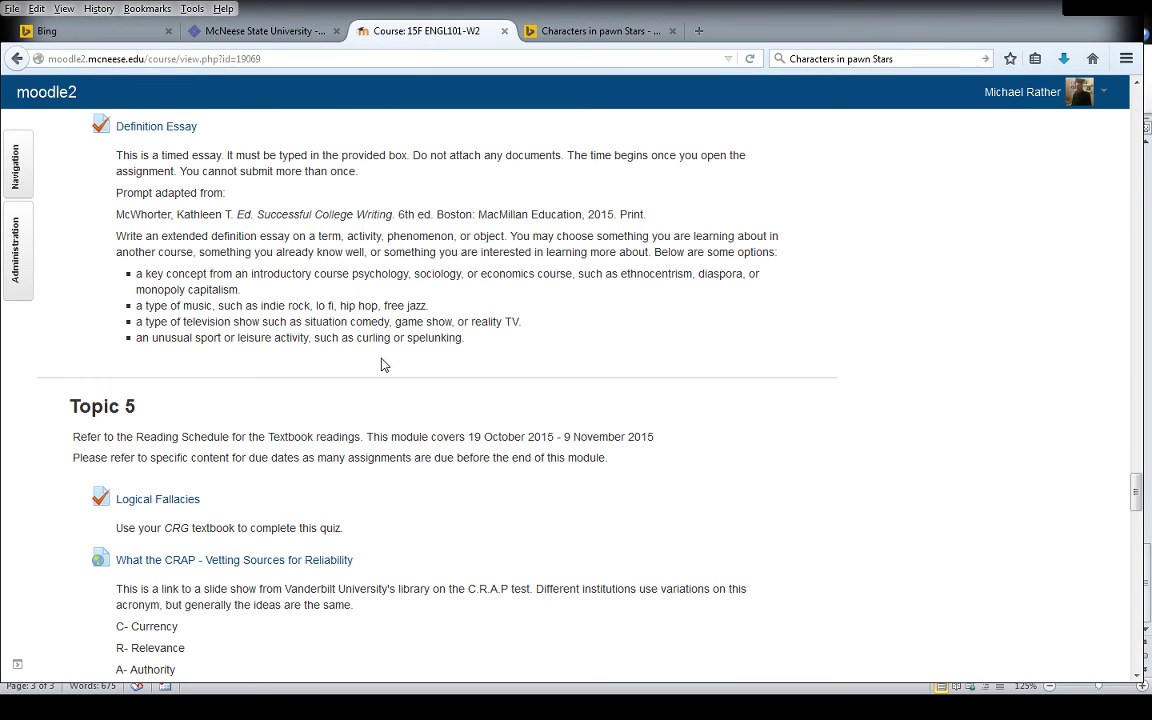
scroll(382, 362, up, 2)
scroll(383, 362, up, 6)
scroll(385, 363, down, 4)
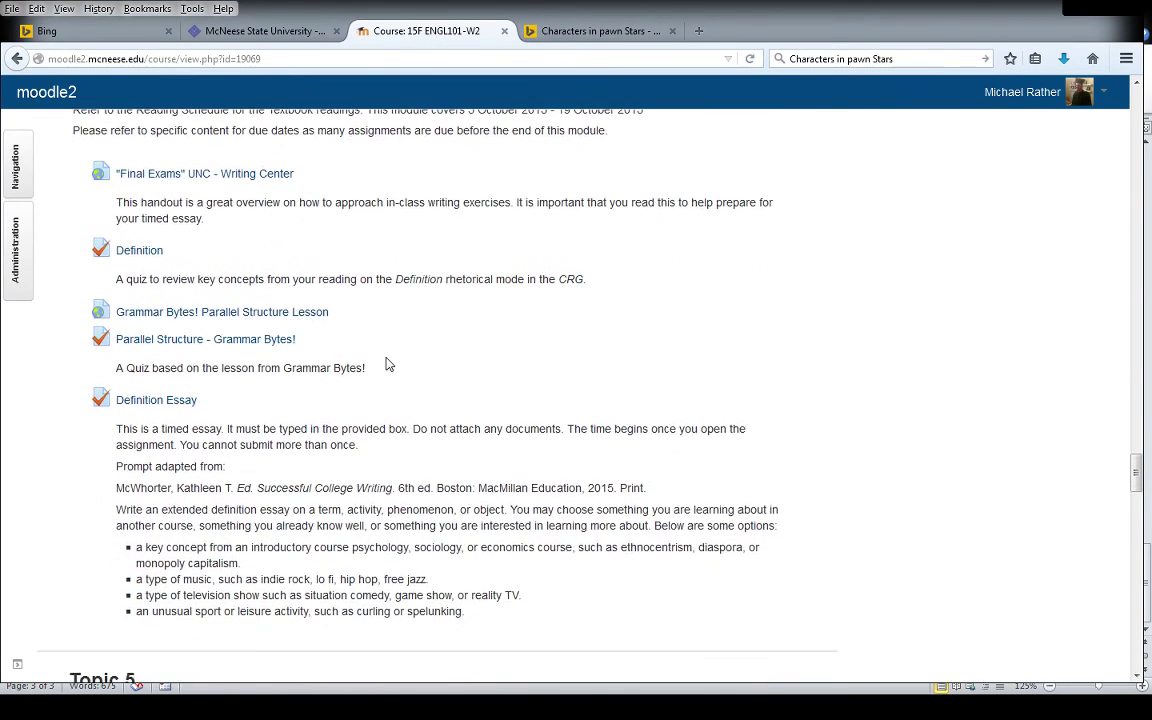
scroll(387, 365, up, 3)
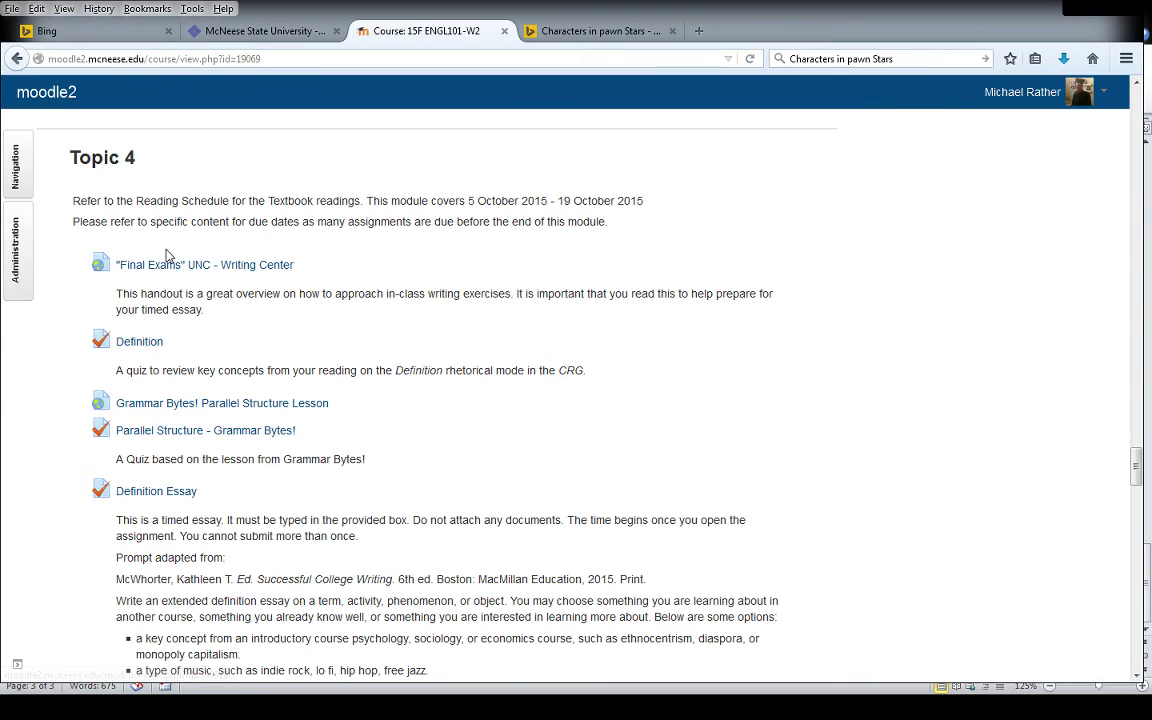
Open the "Final Exams" UNC - Writing Center handout from Topic 4, skim the Essay Exams page, and keep the Adobe Flash plugin blocked
click(241, 270)
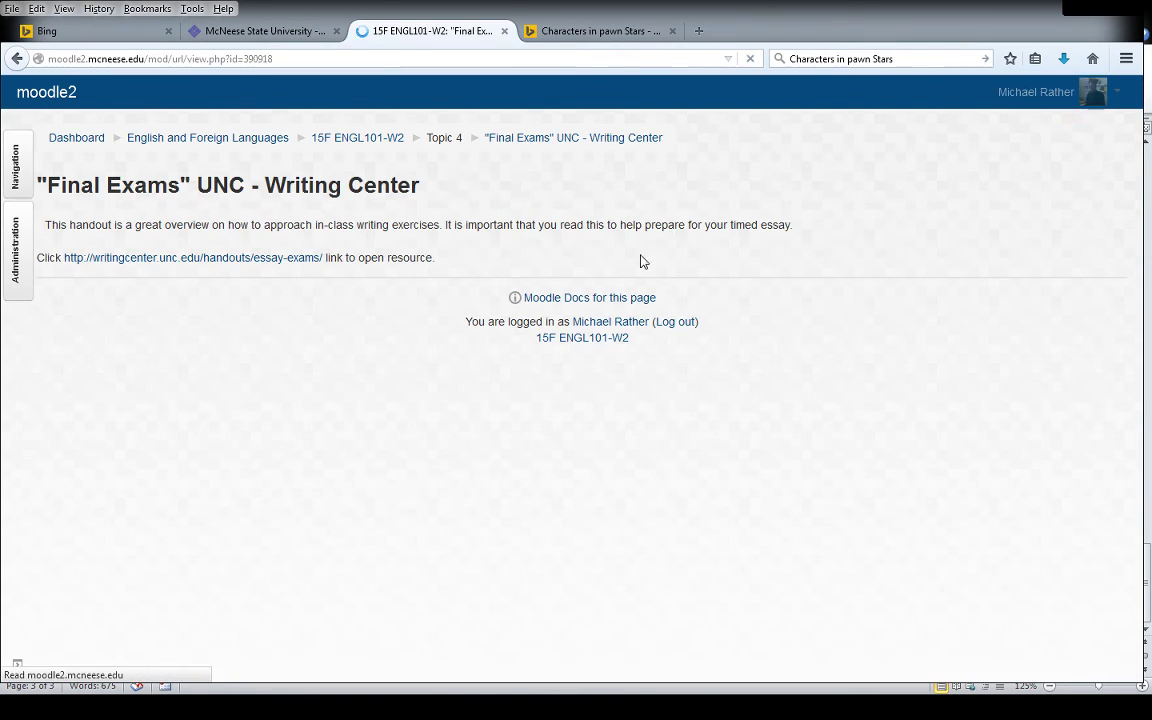
click(146, 259)
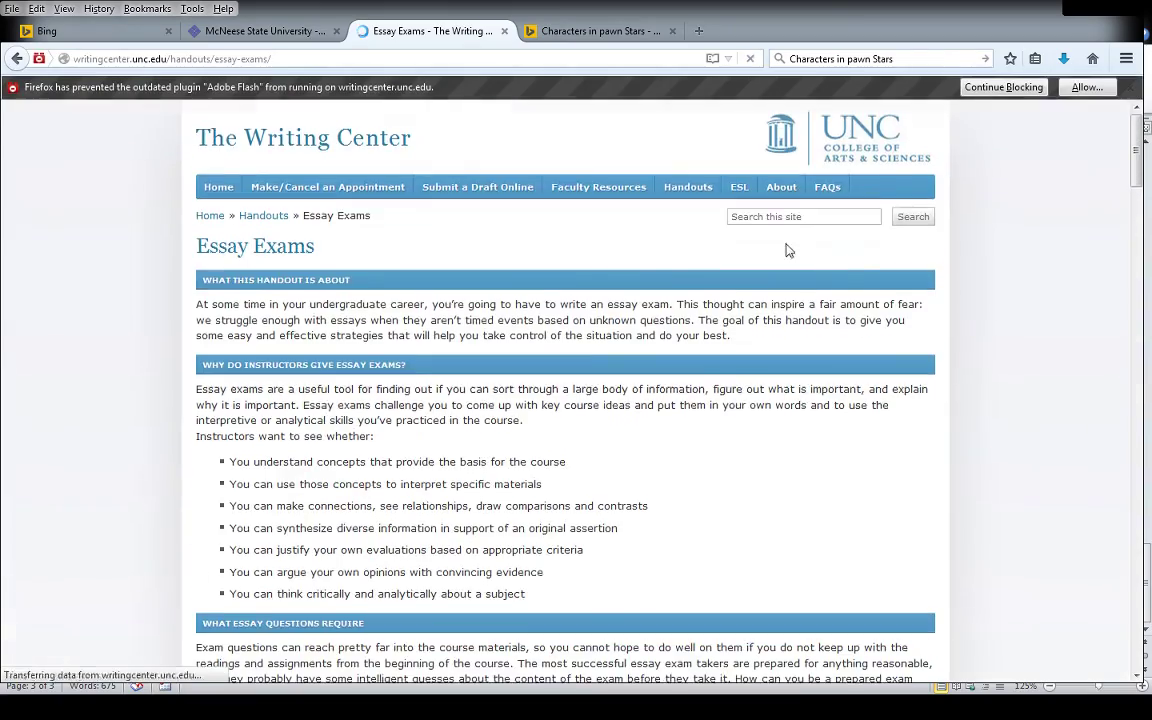
scroll(683, 242, down, 3)
scroll(683, 239, down, 2)
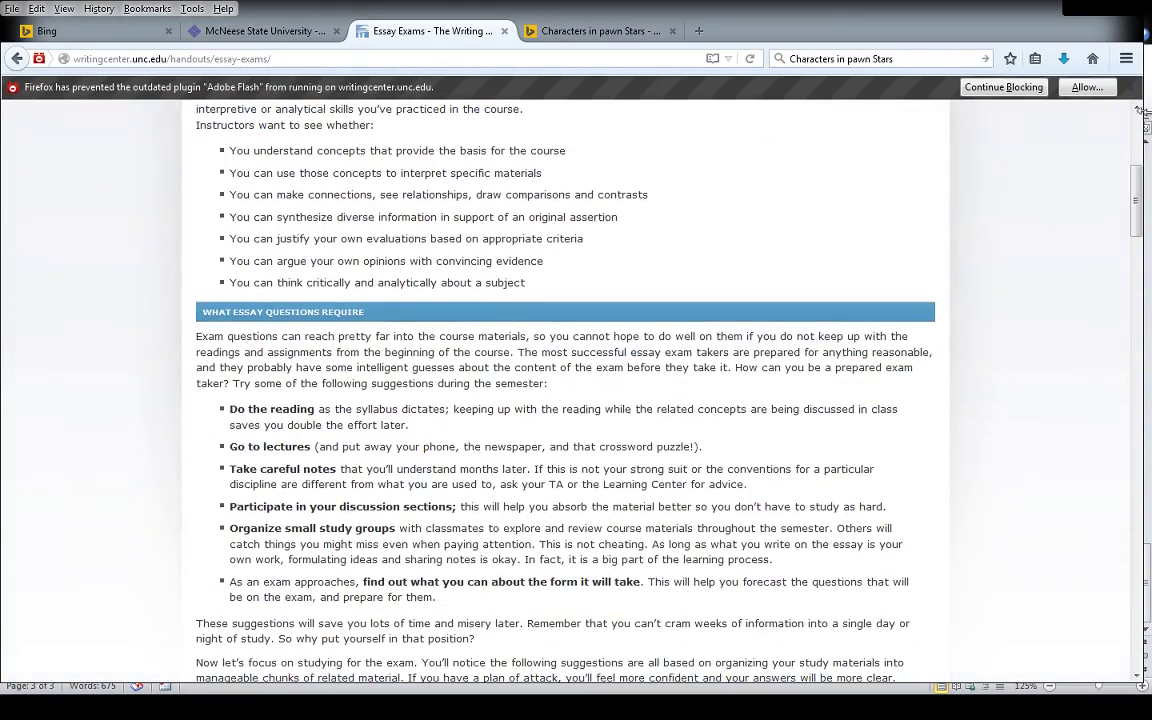
click(999, 87)
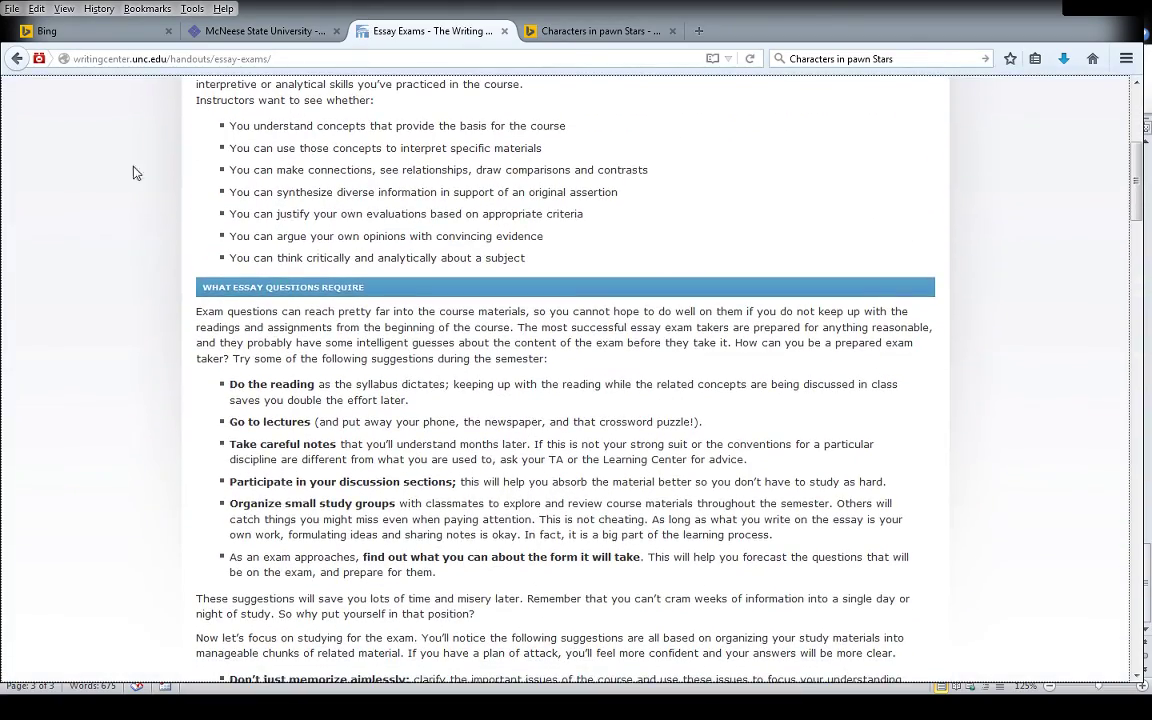
Skim the rest of the Essay Exams handout down to Works Consulted and return to its Moodle link page
scroll(552, 265, down, 3)
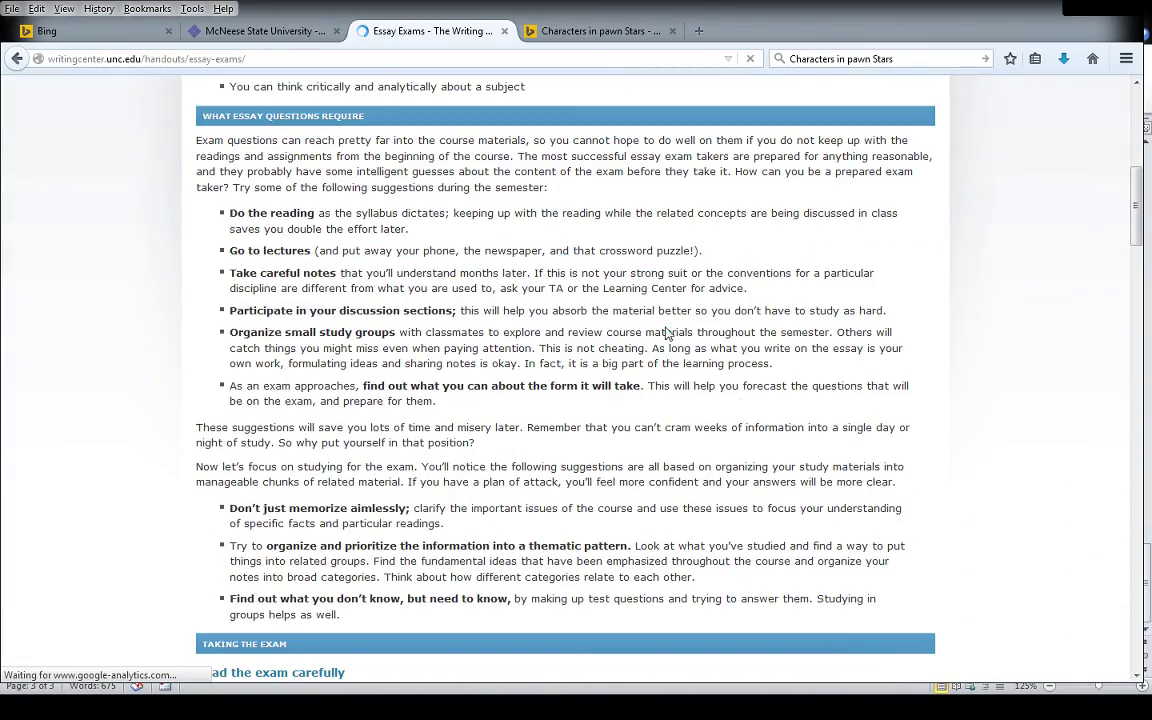
scroll(640, 305, down, 4)
scroll(697, 337, down, 15)
scroll(697, 330, down, 20)
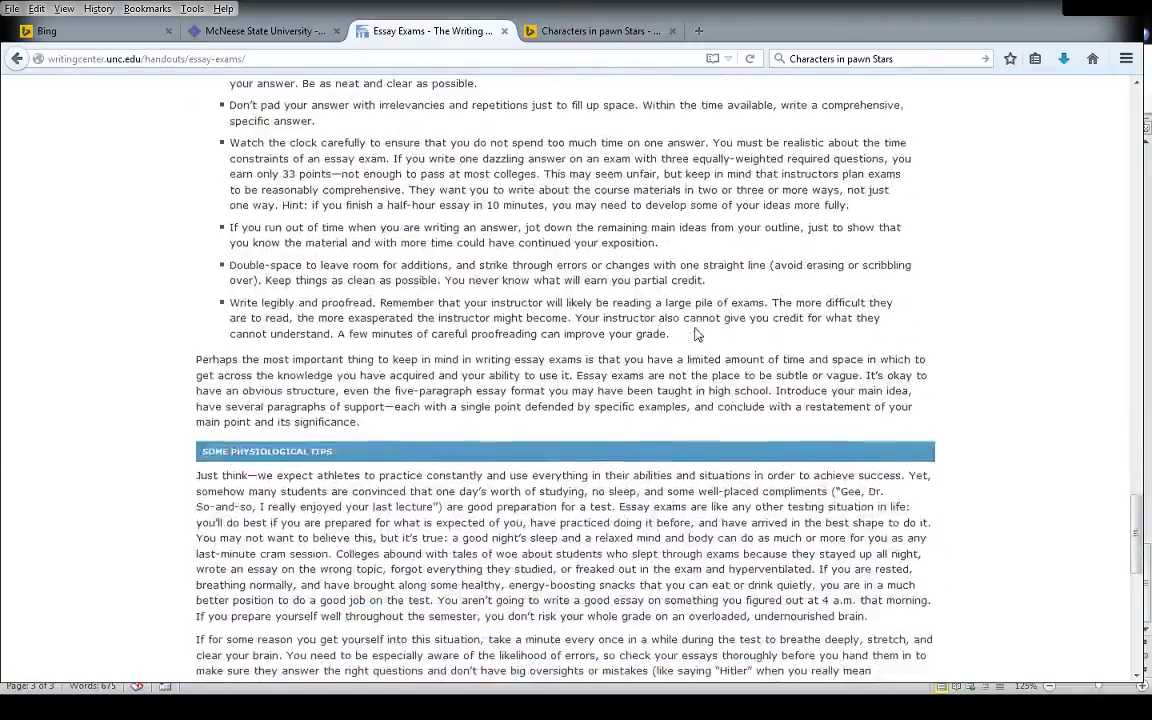
scroll(697, 335, down, 10)
click(288, 40)
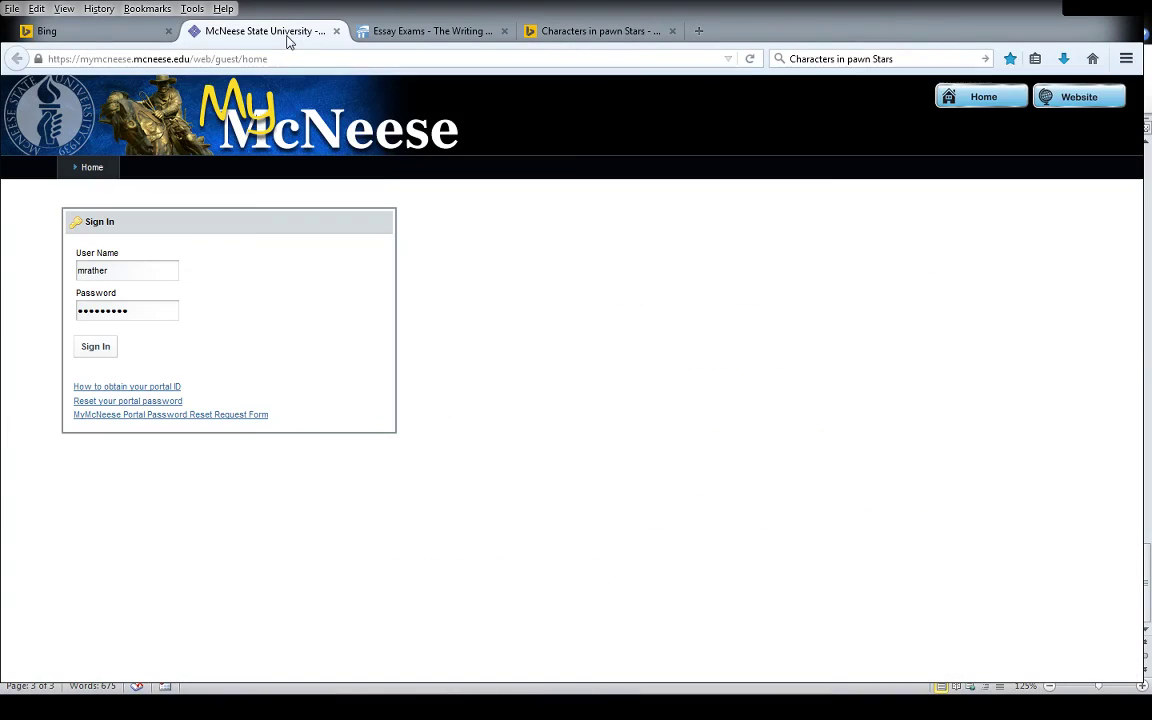
click(436, 33)
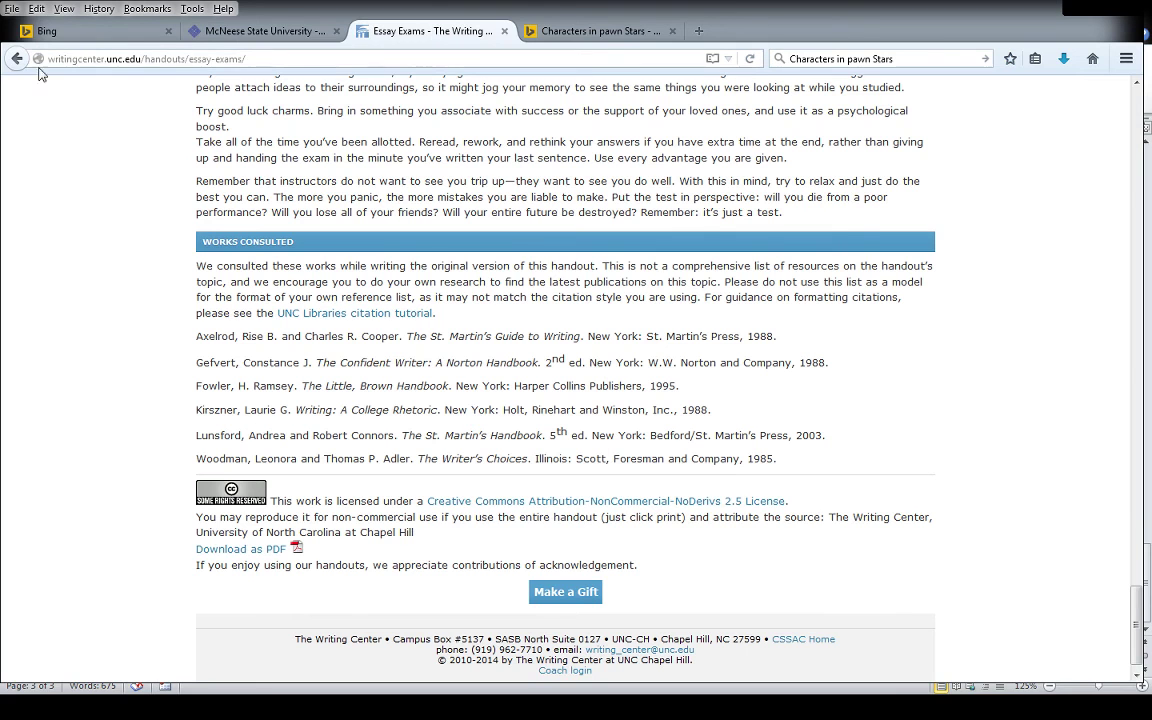
click(16, 58)
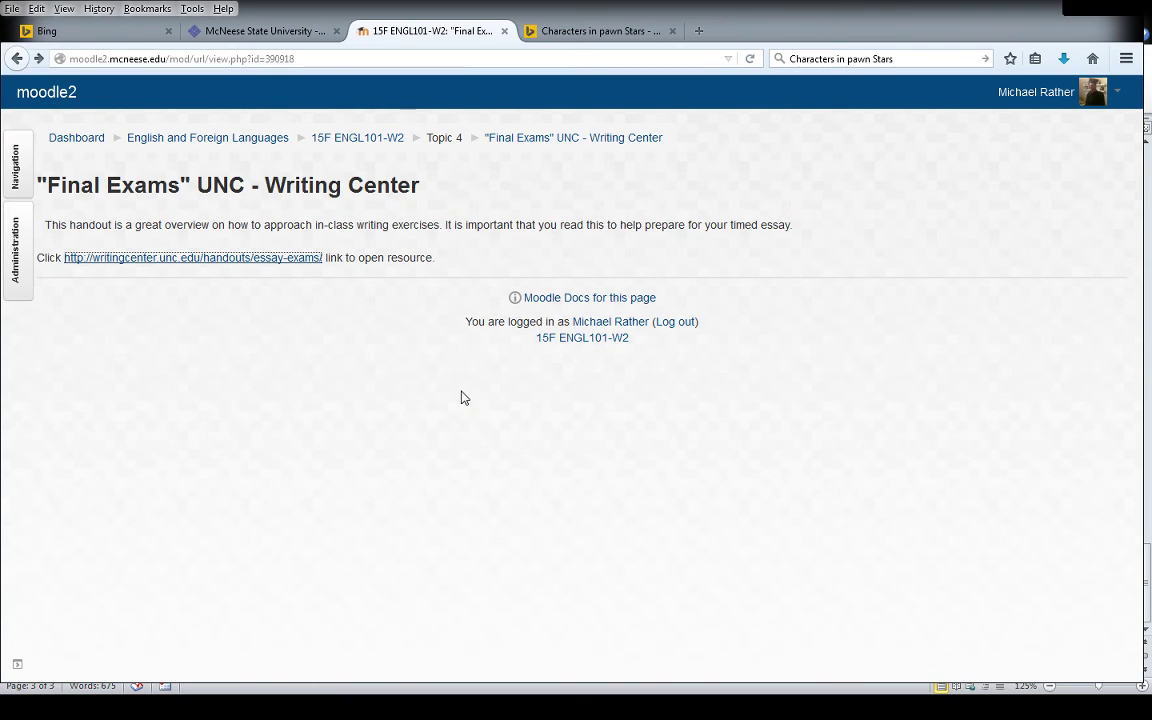
click(620, 683)
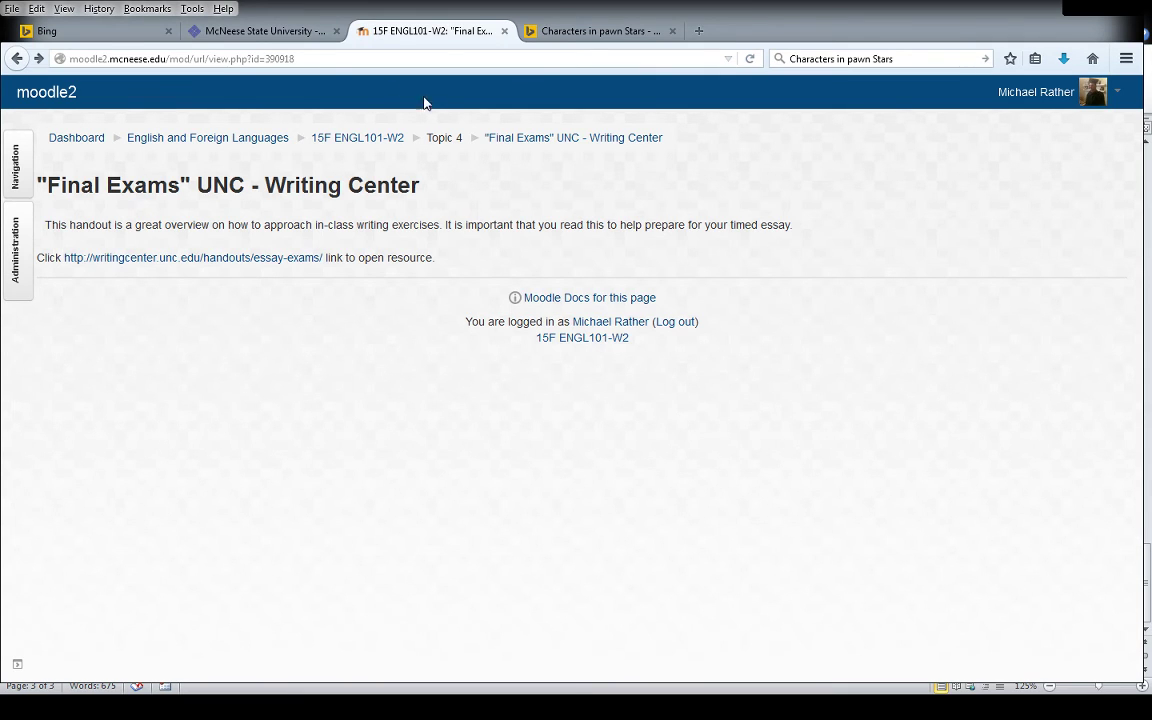
Open the Definition quiz from Topic 4 of 15F ENGL101-W2, check its dates and time limit, and return to the course page
click(365, 141)
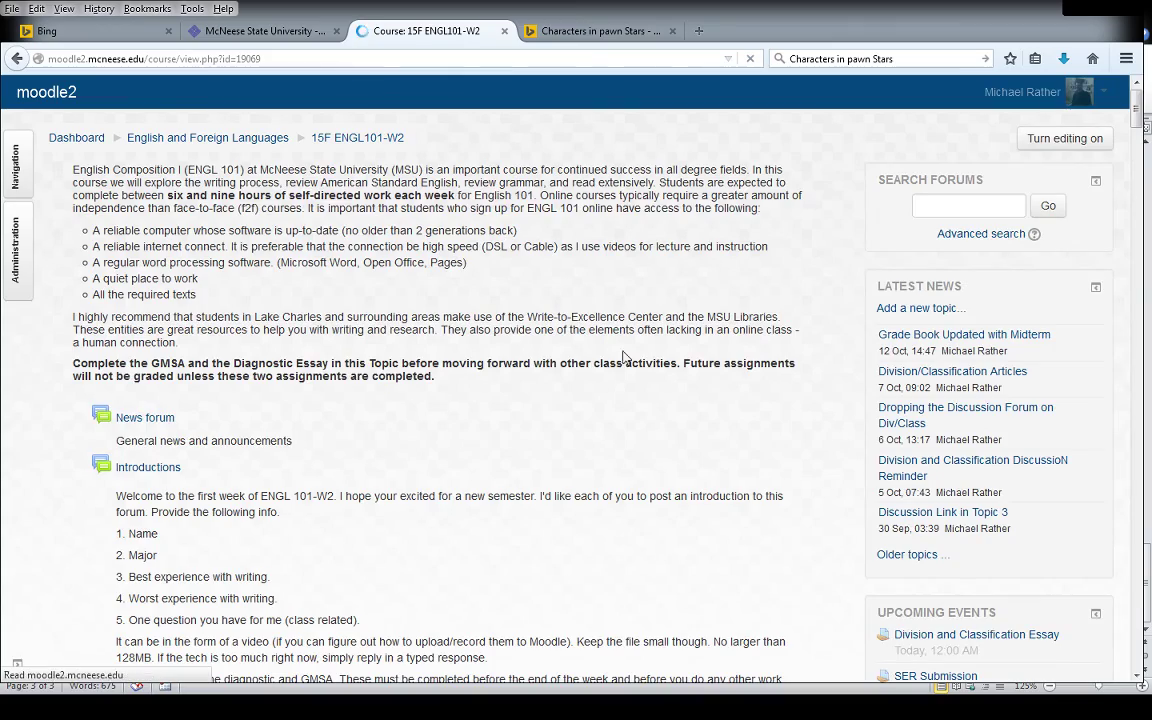
scroll(500, 359, down, 15)
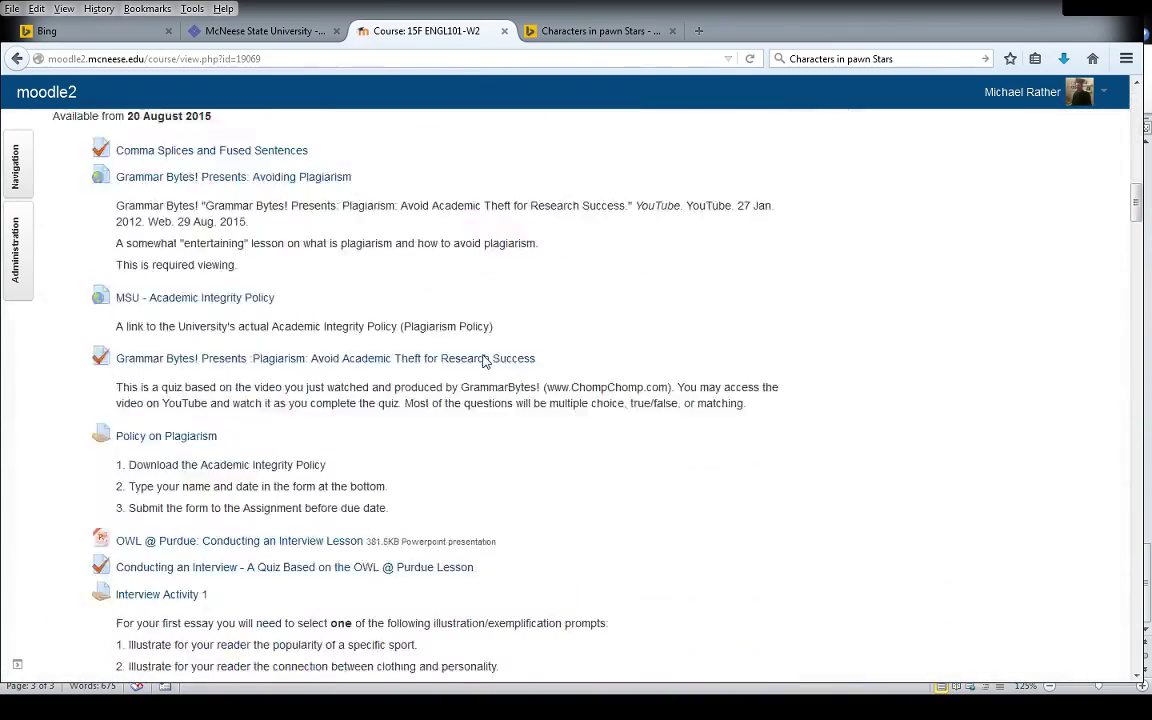
scroll(483, 361, down, 20)
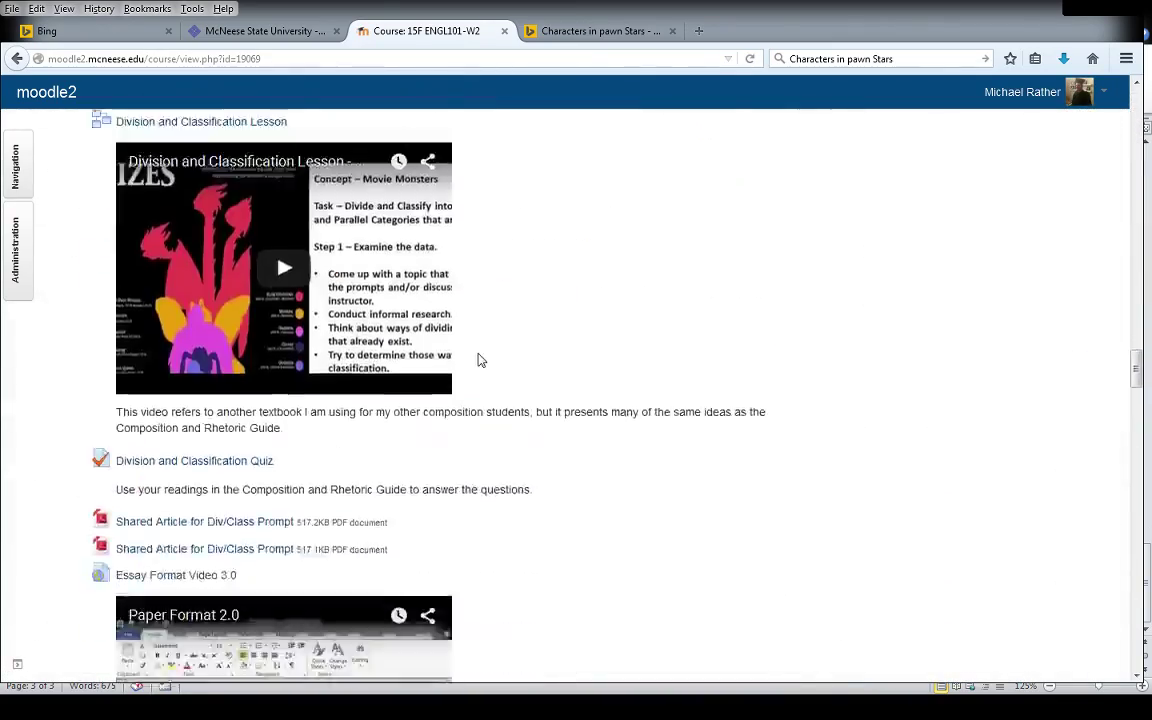
scroll(480, 360, down, 20)
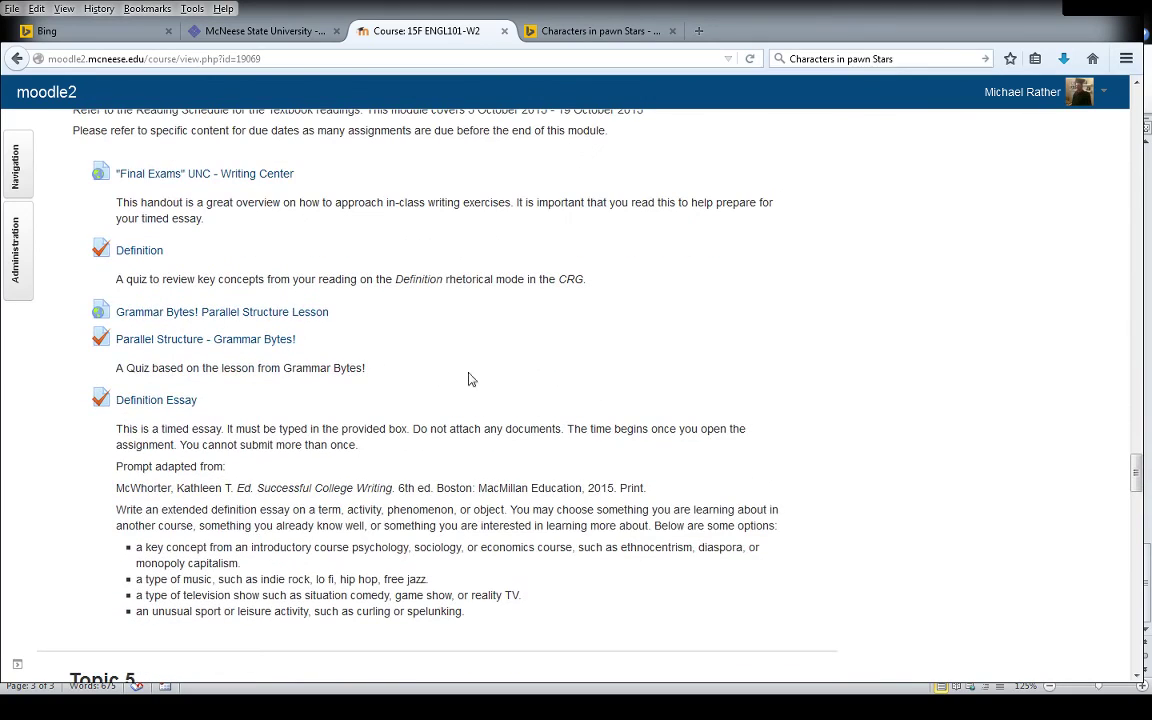
click(139, 251)
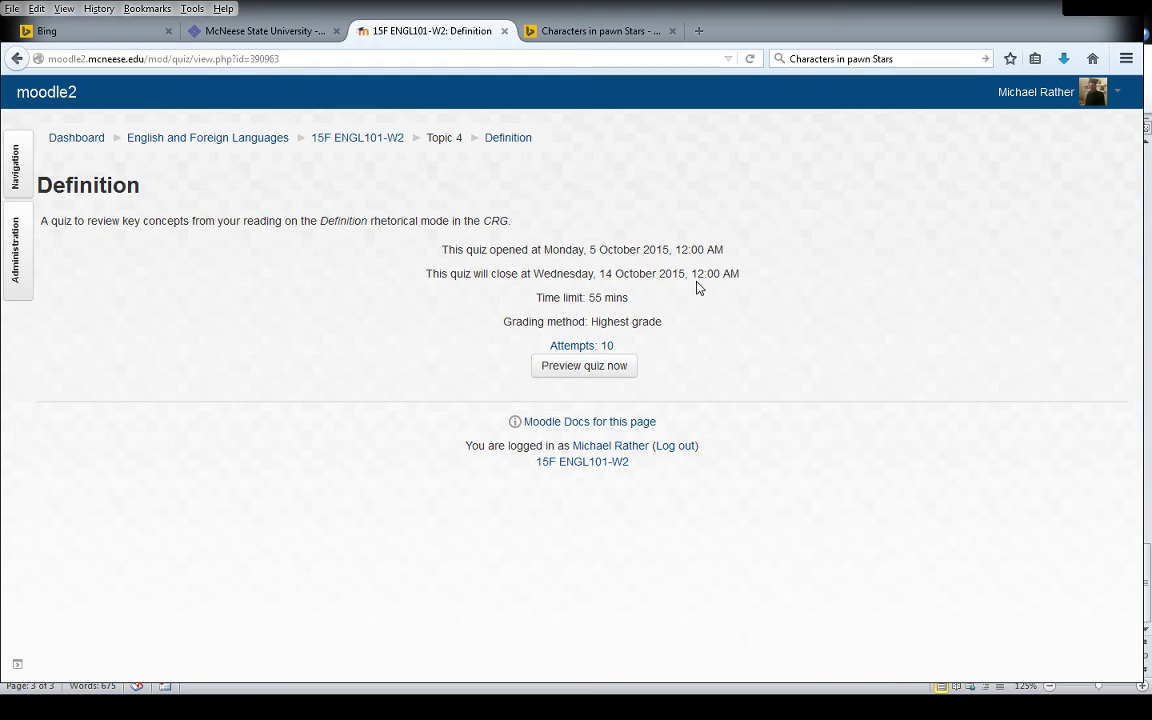
click(18, 59)
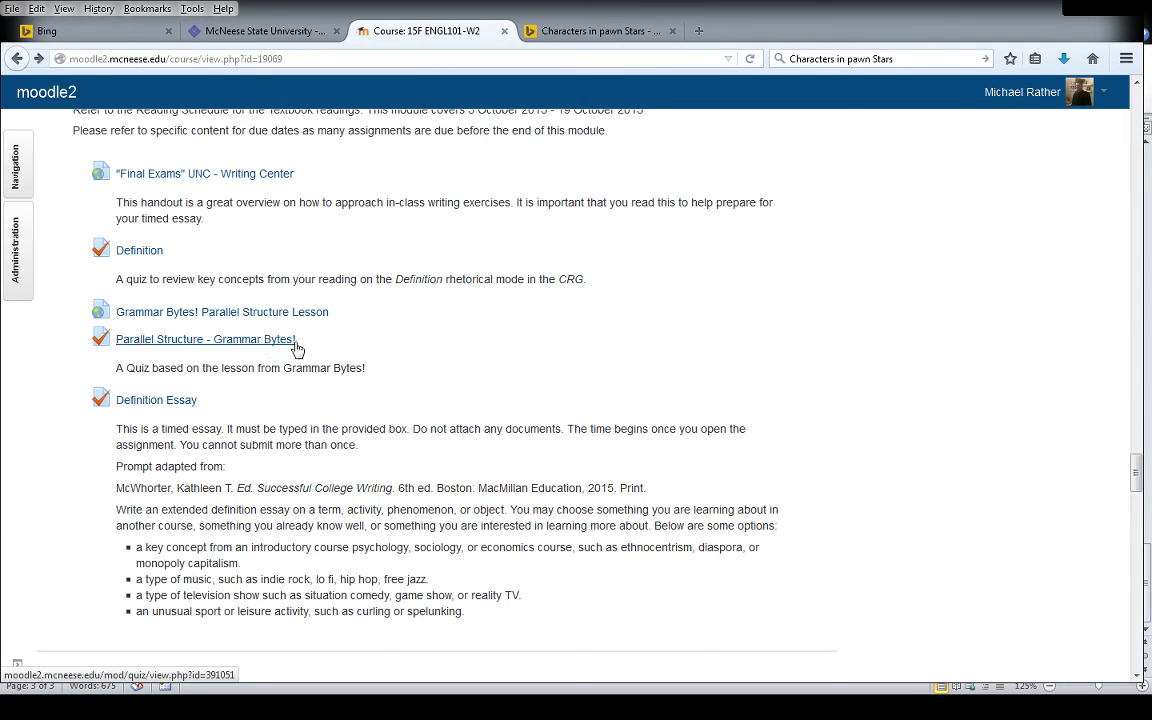
Start a timed preview attempt of the Definition Essay from Topic 4 and look over its prompt and answer box
click(161, 405)
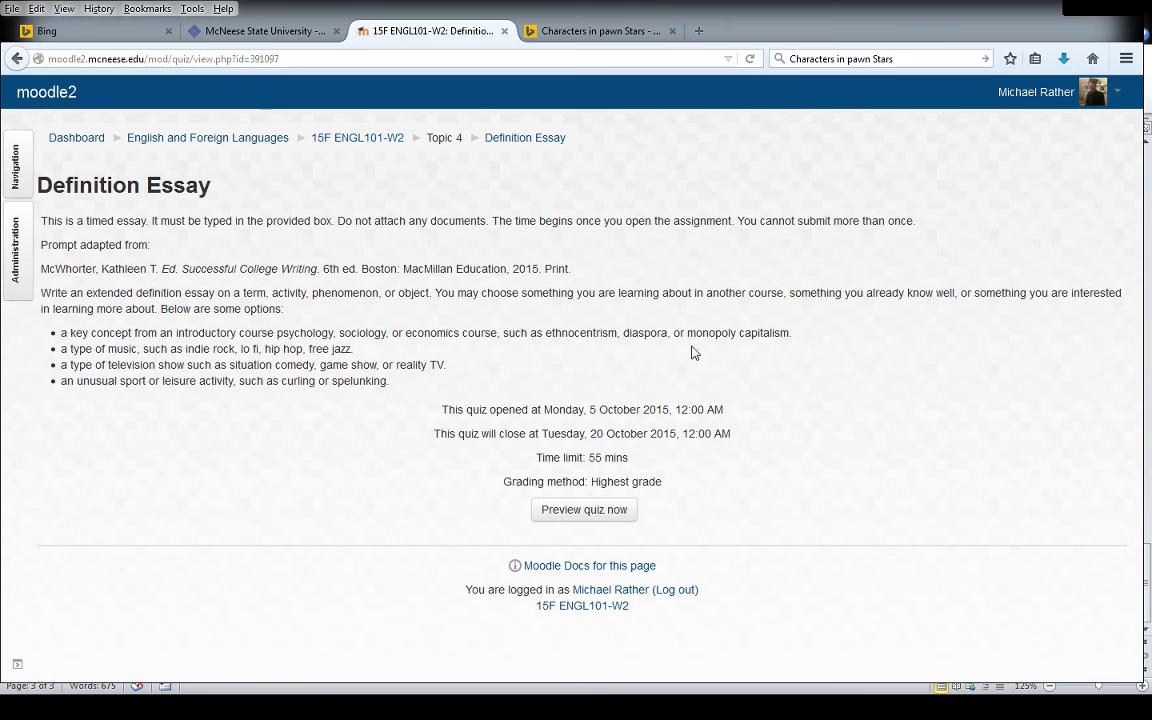
click(612, 512)
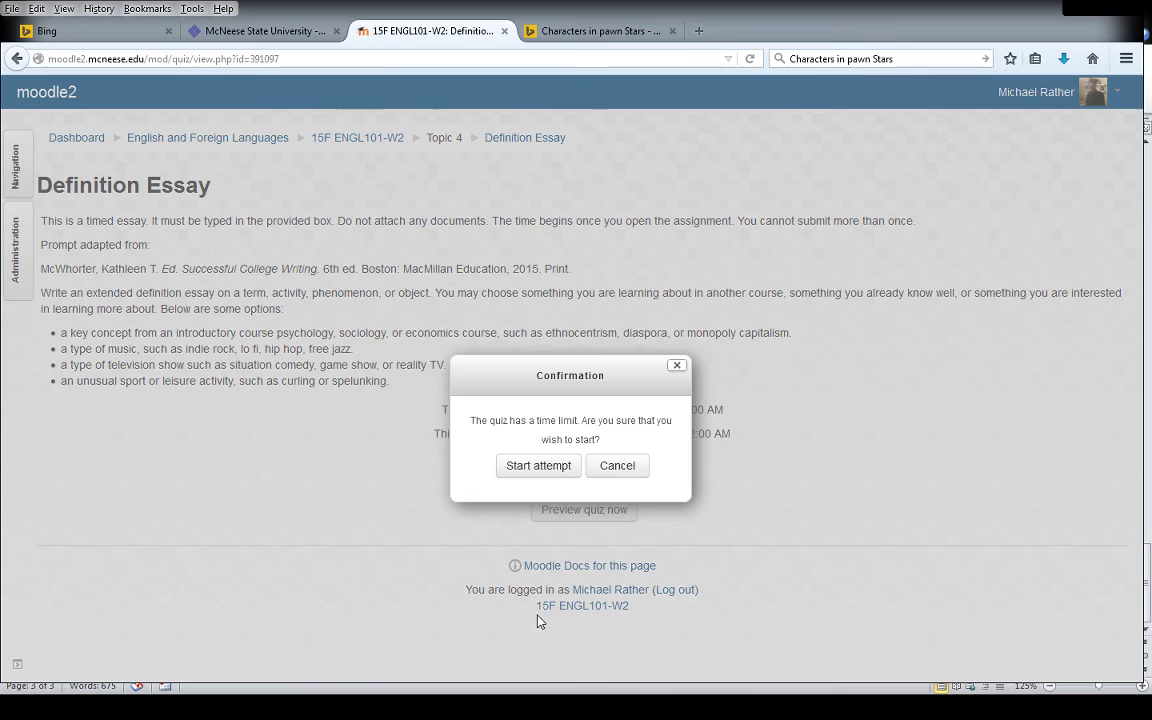
click(542, 468)
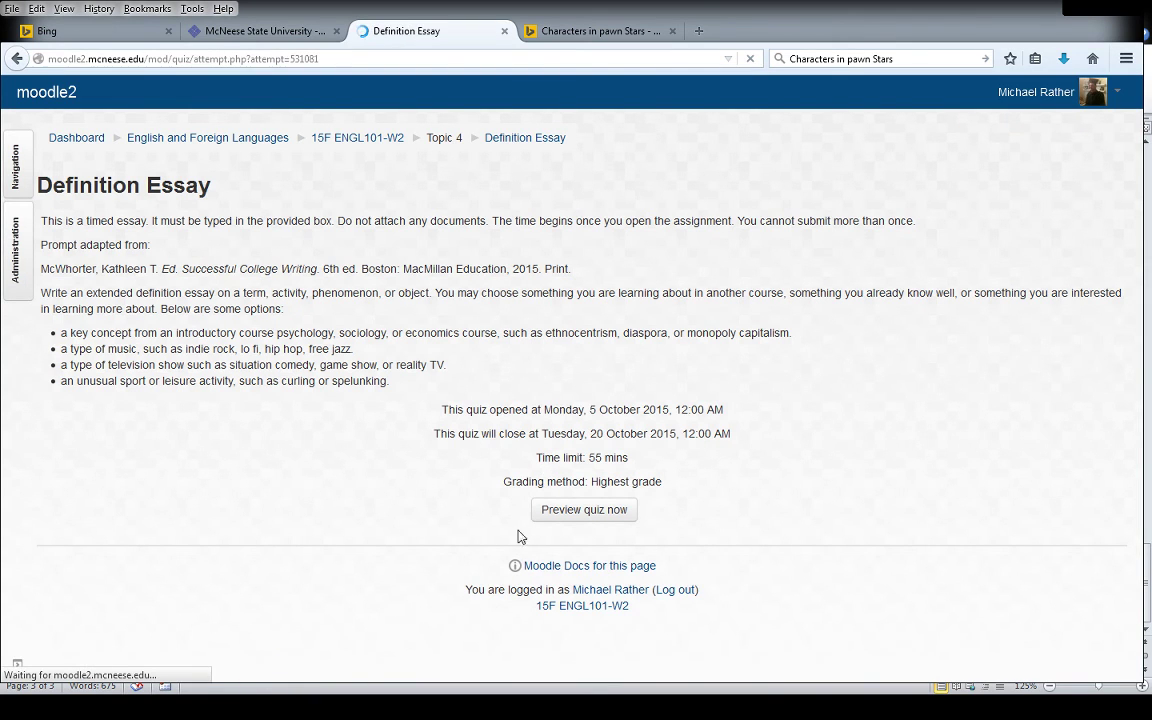
click(655, 441)
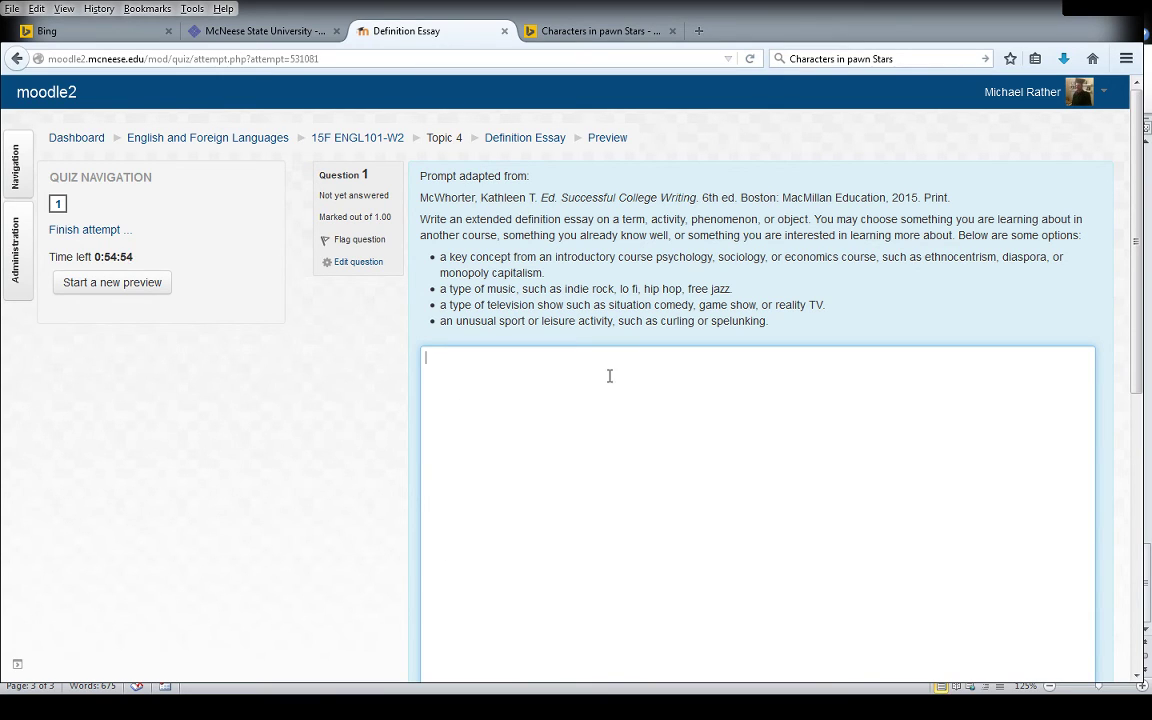
scroll(662, 399, down, 4)
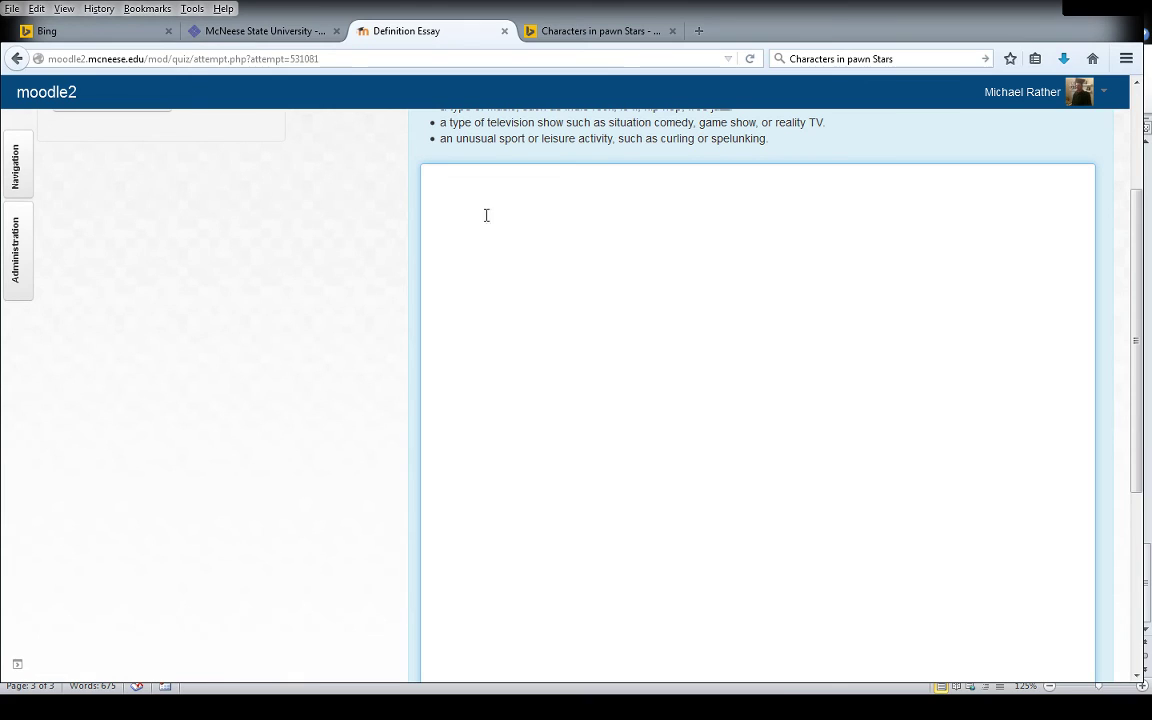
scroll(690, 474, down, 2)
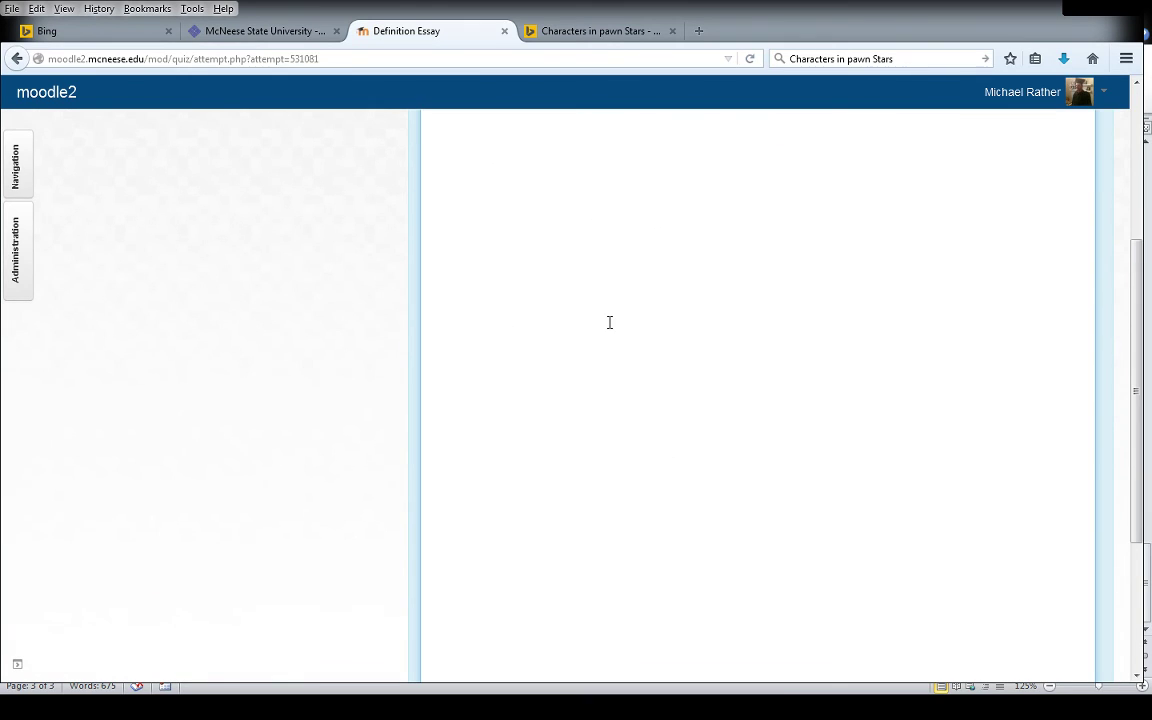
scroll(609, 322, up, 2)
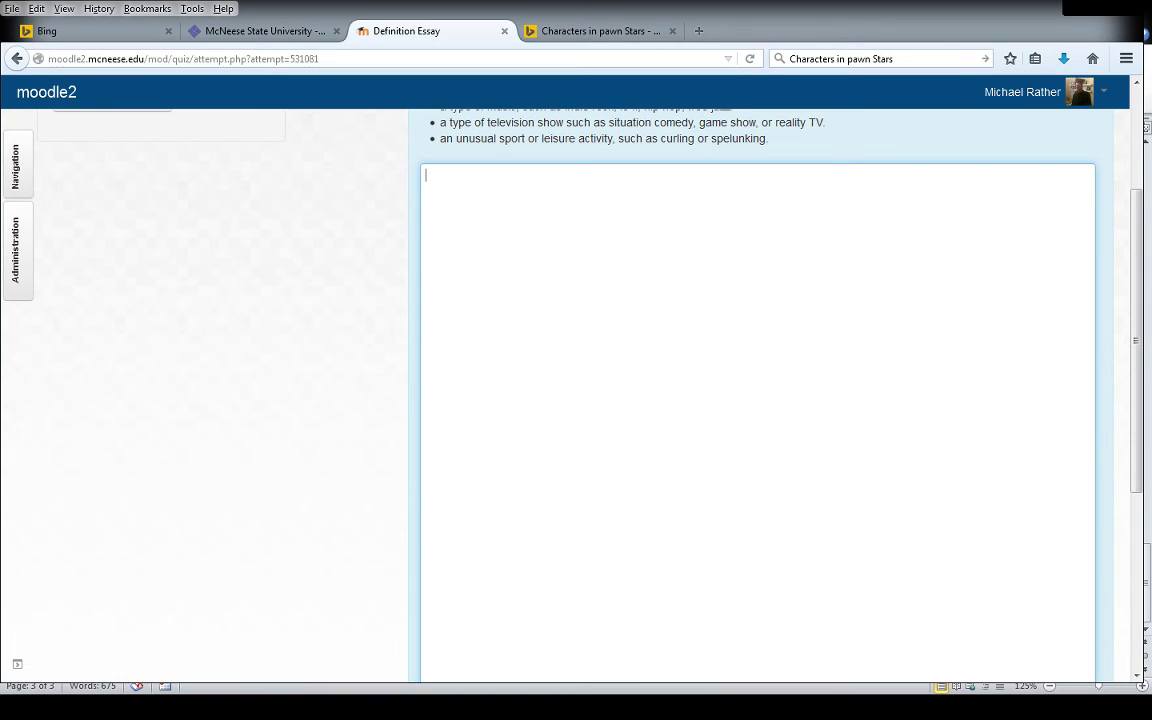
scroll(584, 347, up, 3)
scroll(580, 345, down, 6)
Submit and finish the Definition Essay preview attempt without an answer, and look over its review page
click(340, 572)
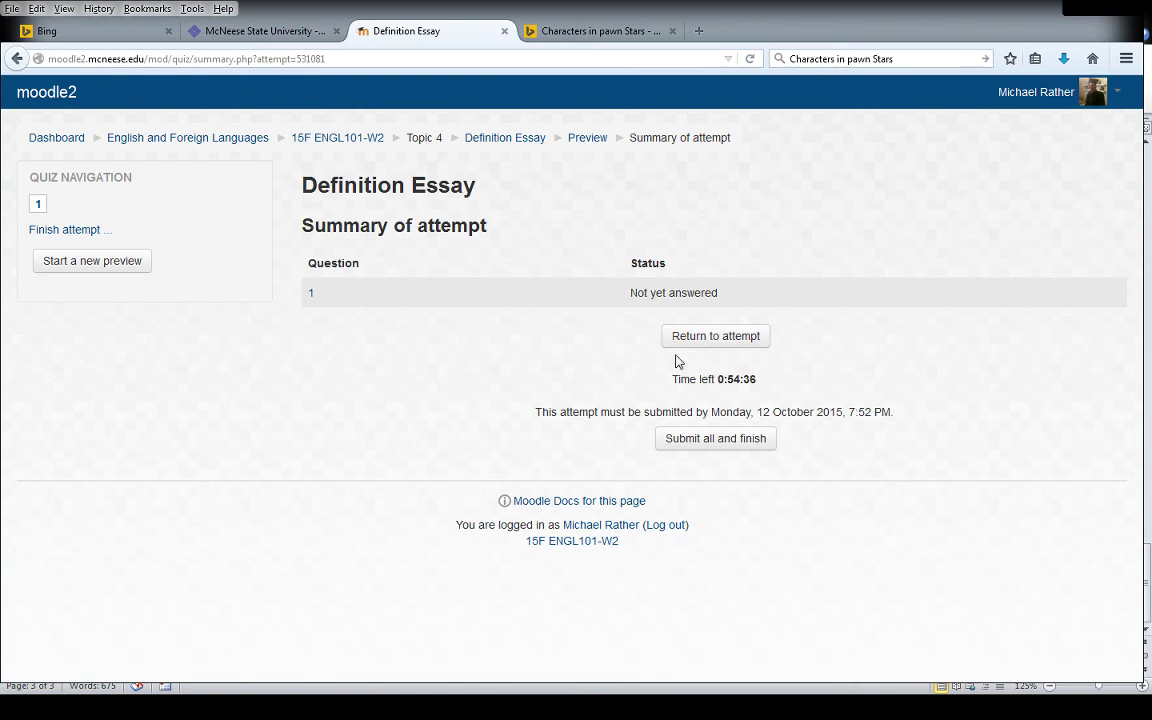
click(690, 448)
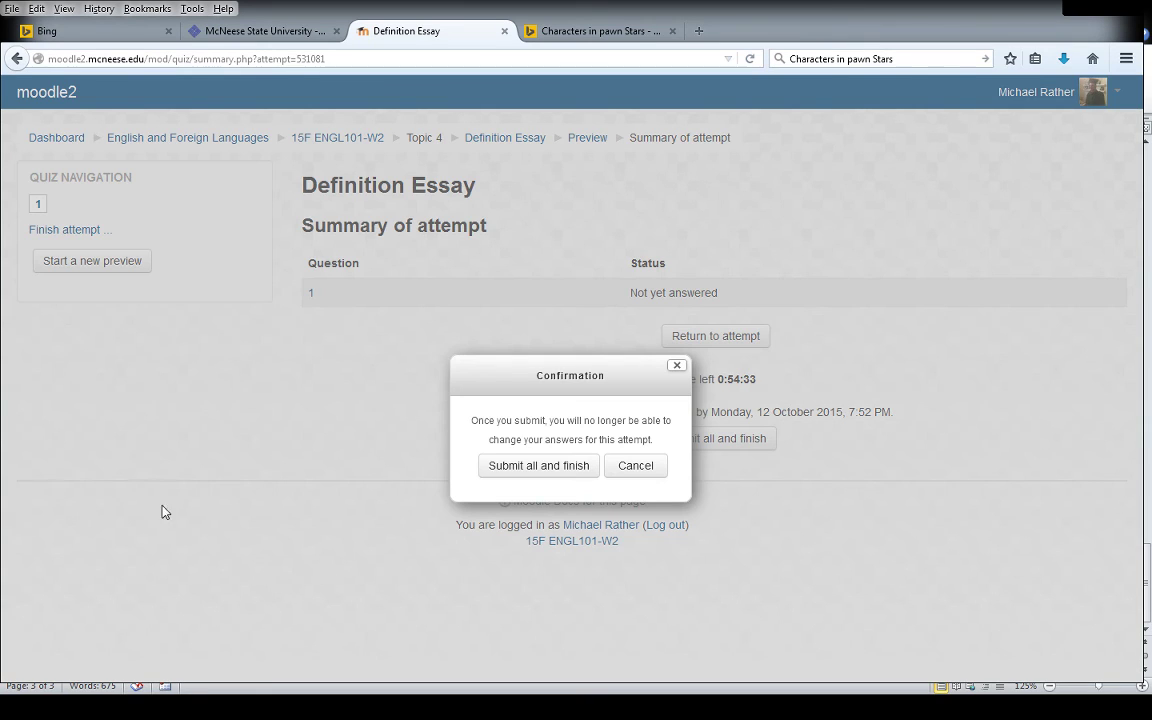
click(567, 466)
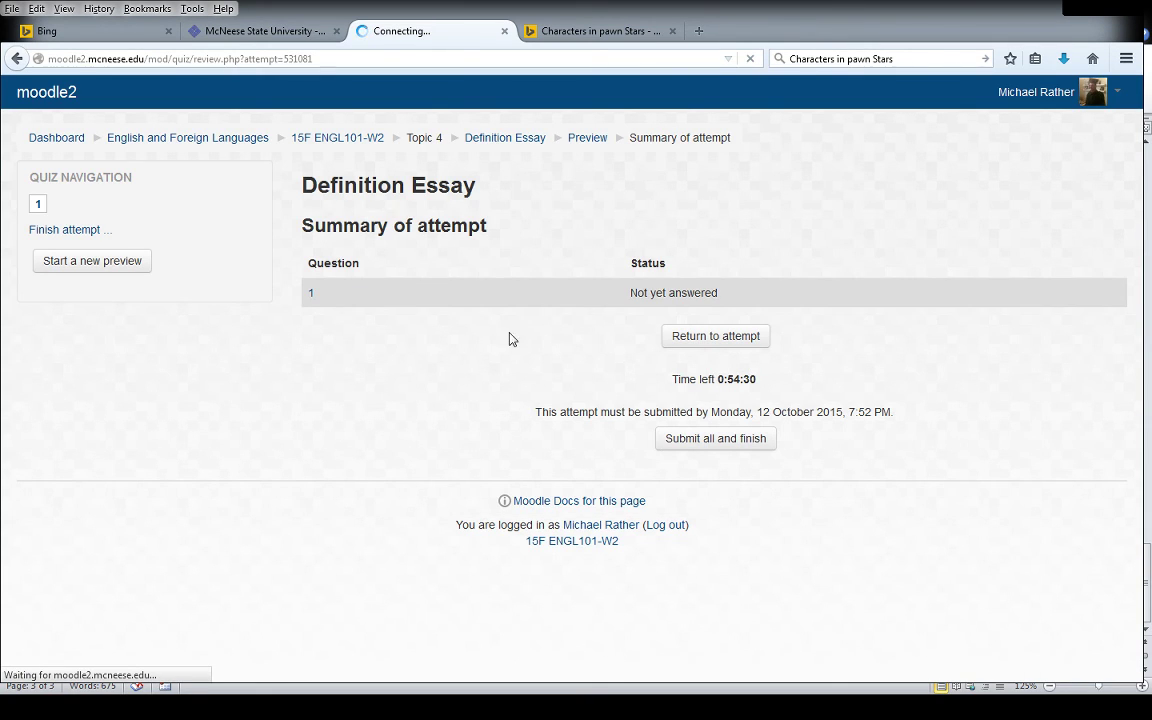
scroll(228, 445, down, 3)
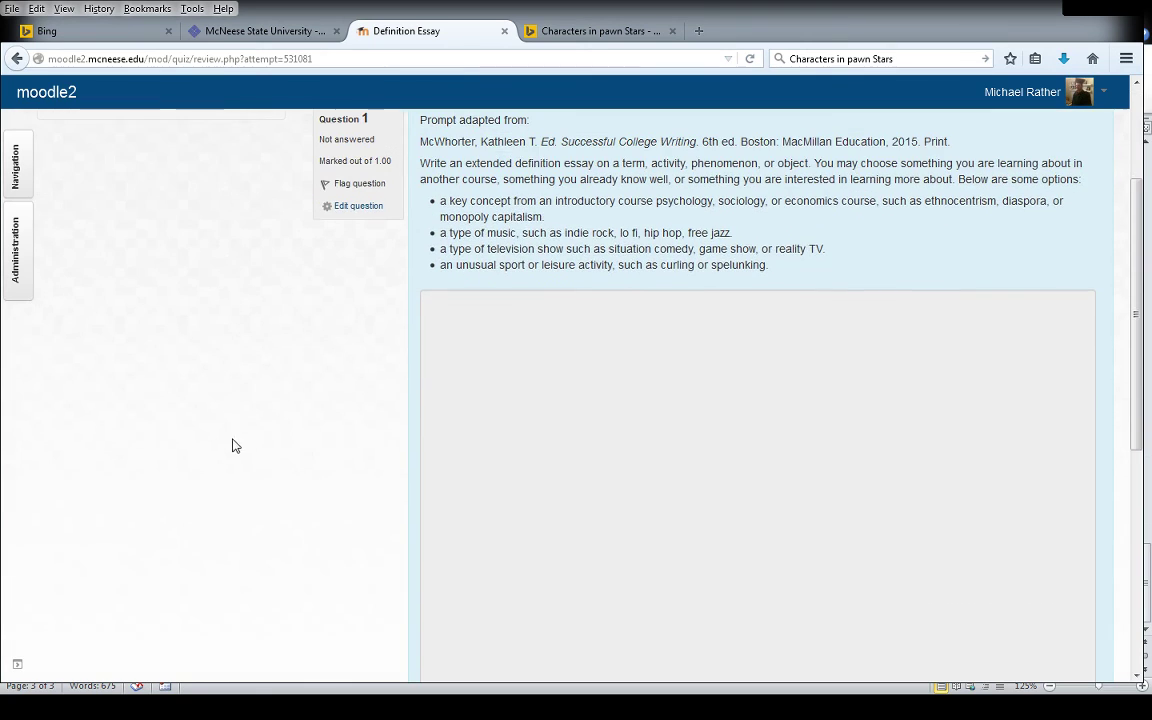
scroll(290, 330, up, 3)
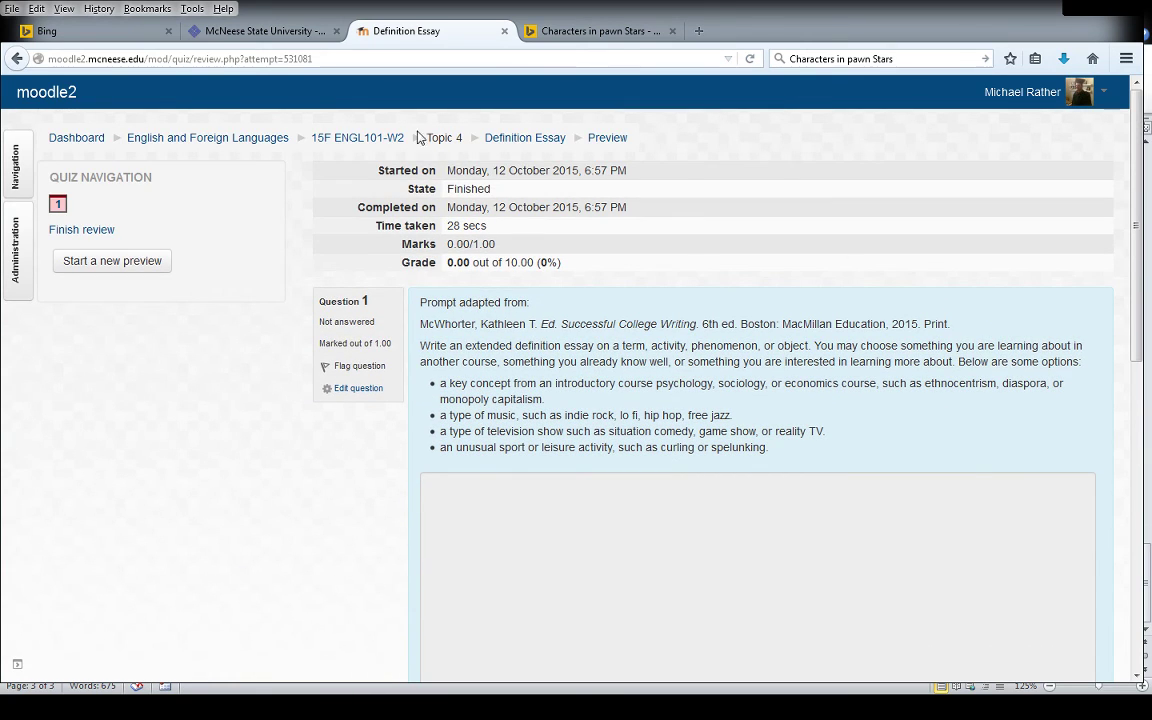
Return to the 15F ENGL101-W2 course page and examine the Topic 5 activities, including the Annotated Bibliography and Cause and Effect Essay prompt
click(378, 141)
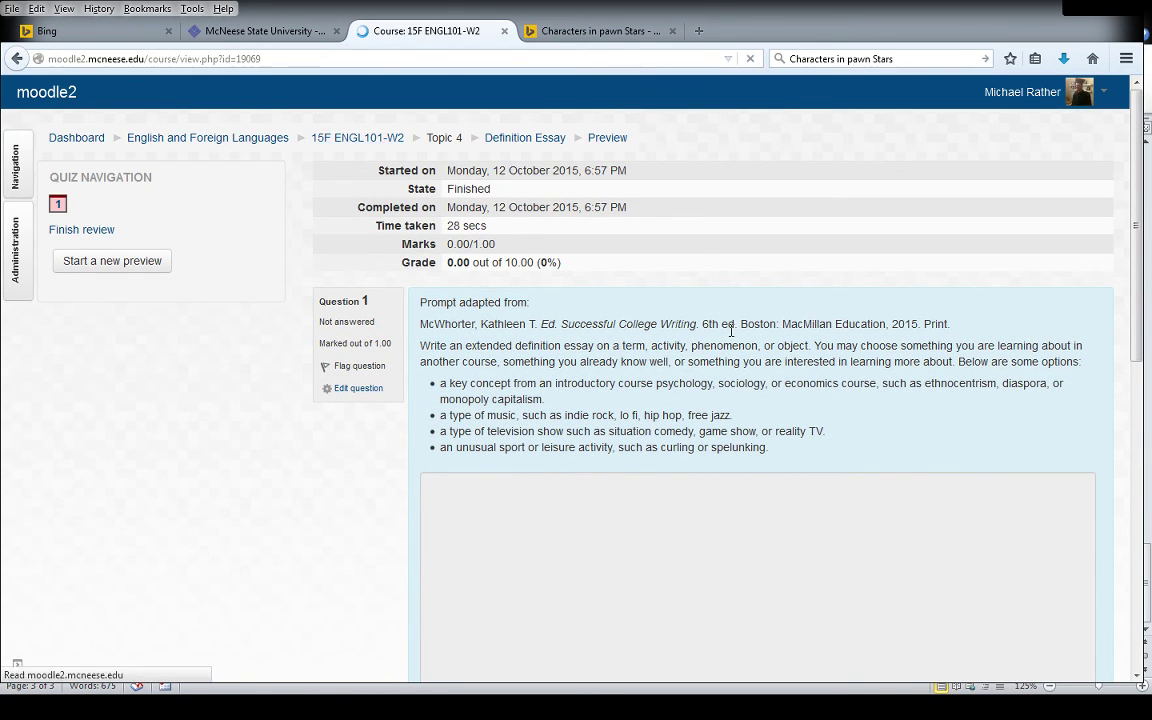
scroll(310, 335, down, 20)
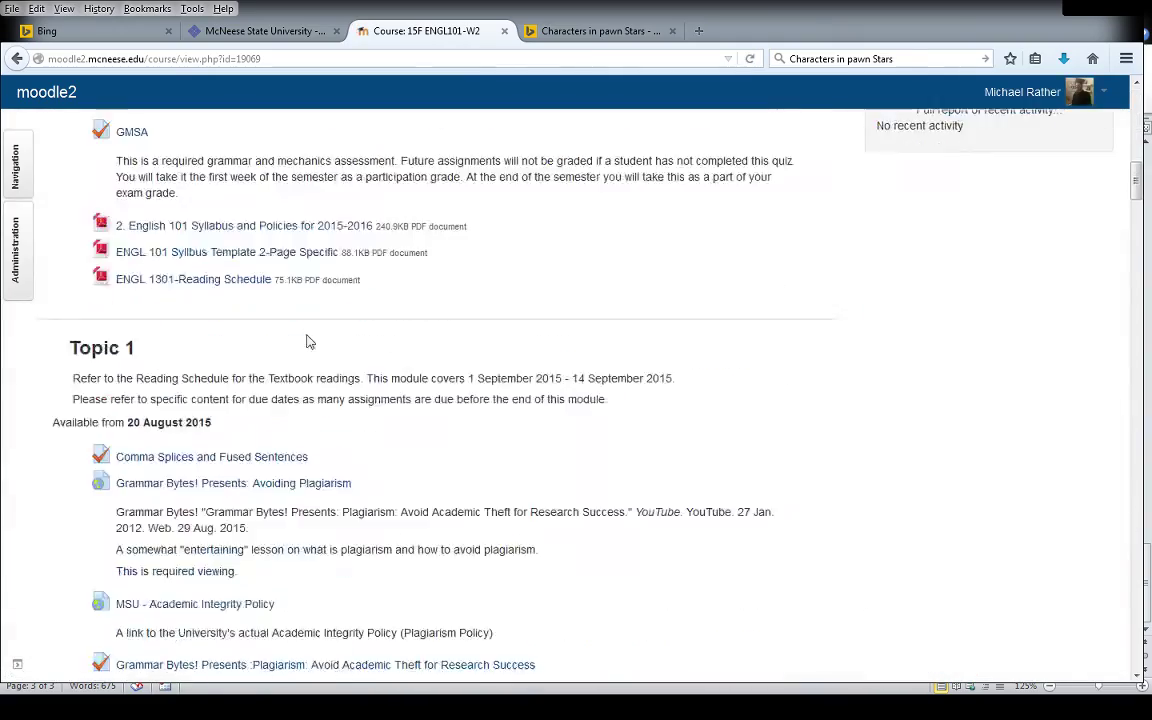
scroll(312, 340, down, 20)
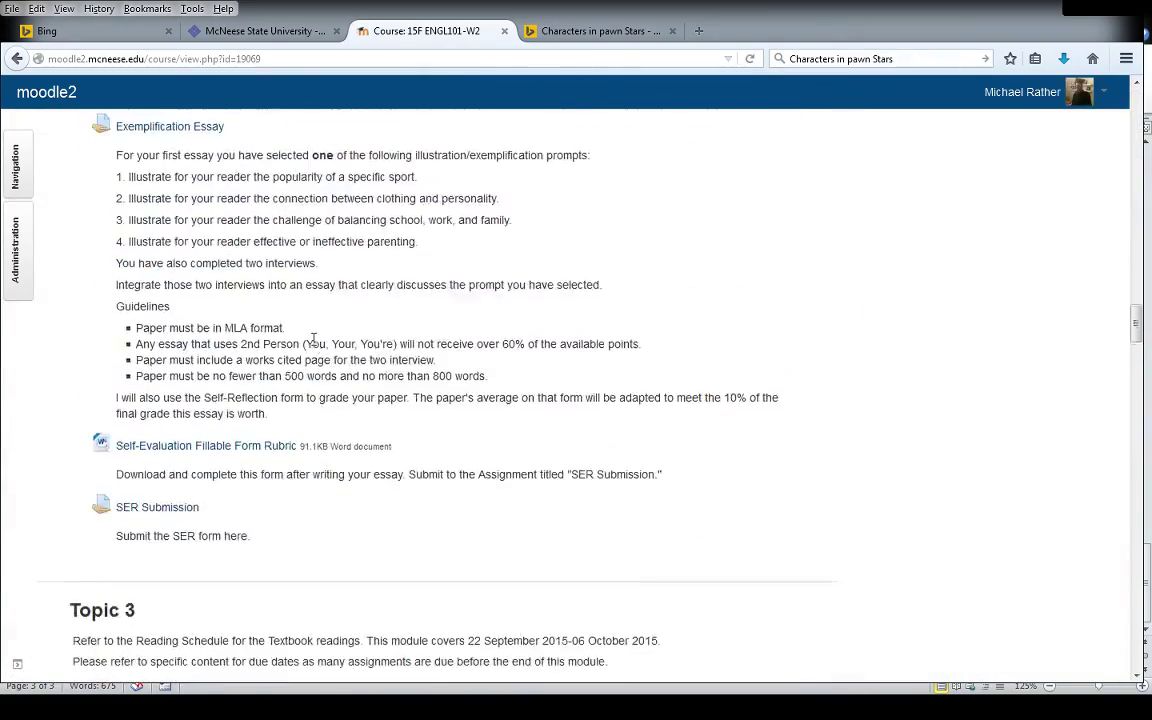
scroll(312, 340, down, 20)
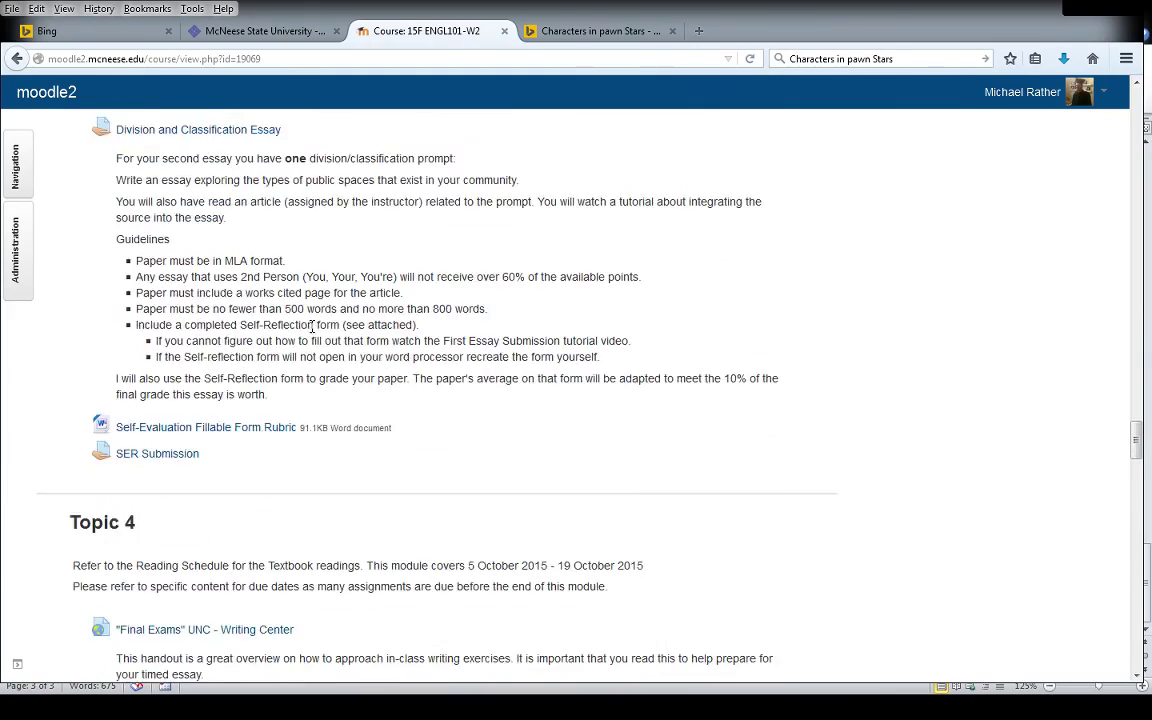
scroll(312, 333, down, 5)
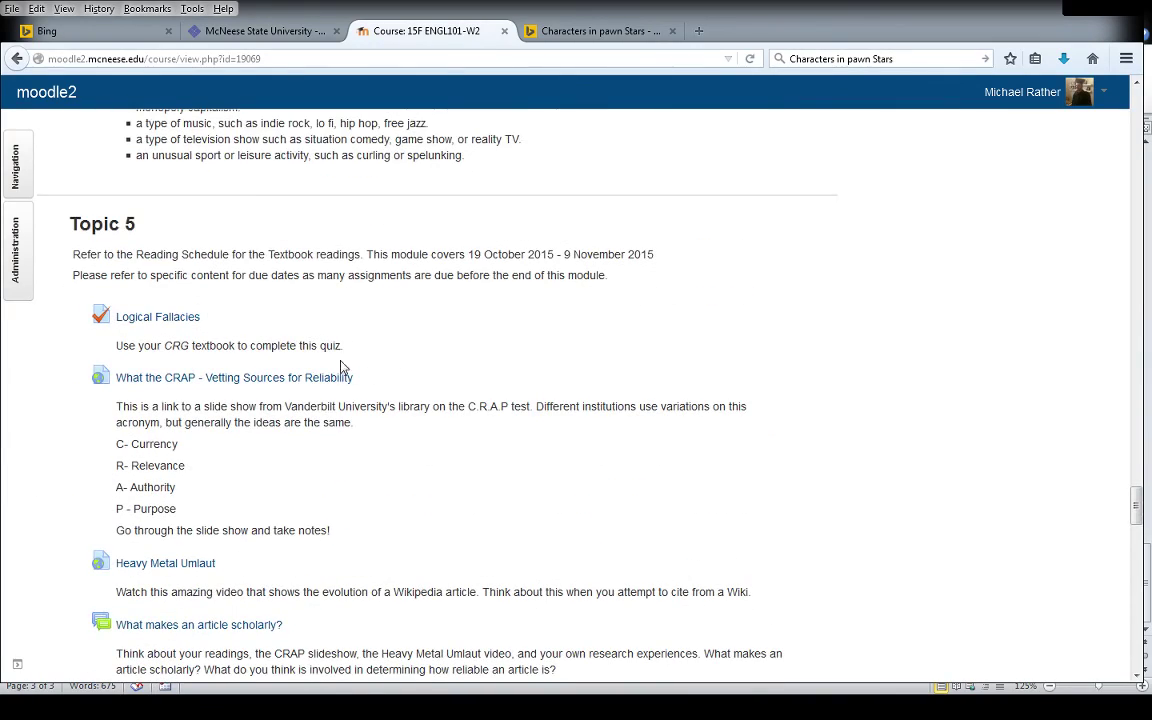
scroll(421, 314, down, 1)
scroll(421, 314, down, 2)
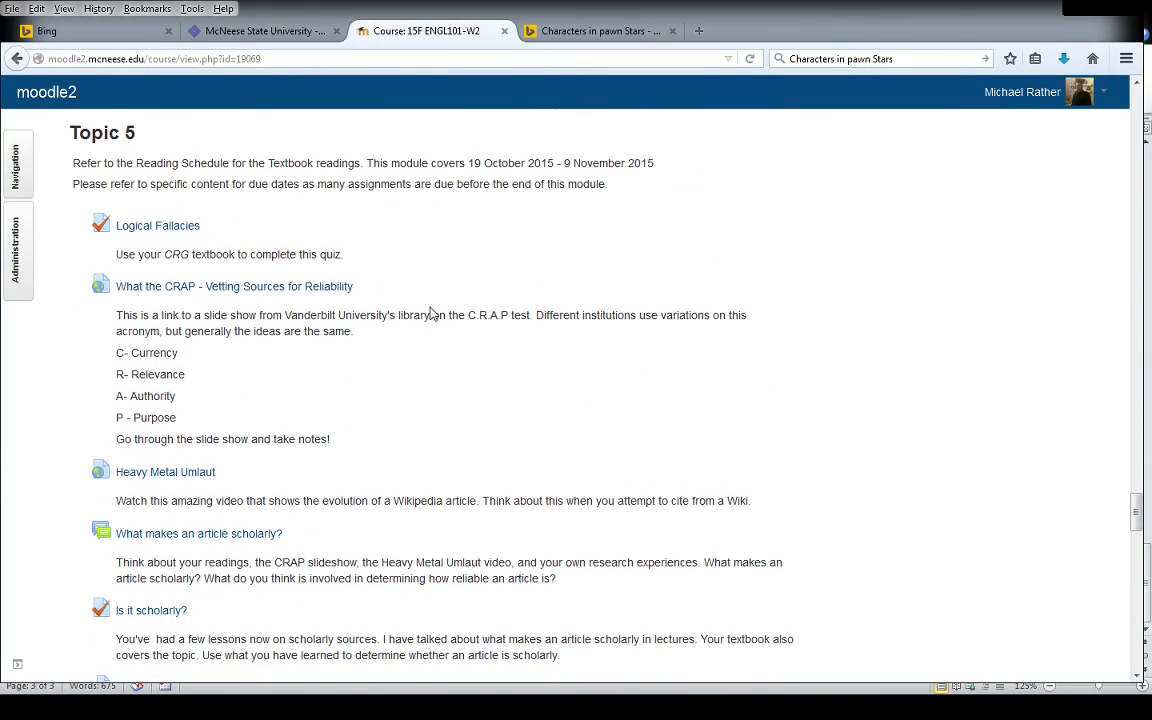
scroll(370, 315, down, 2)
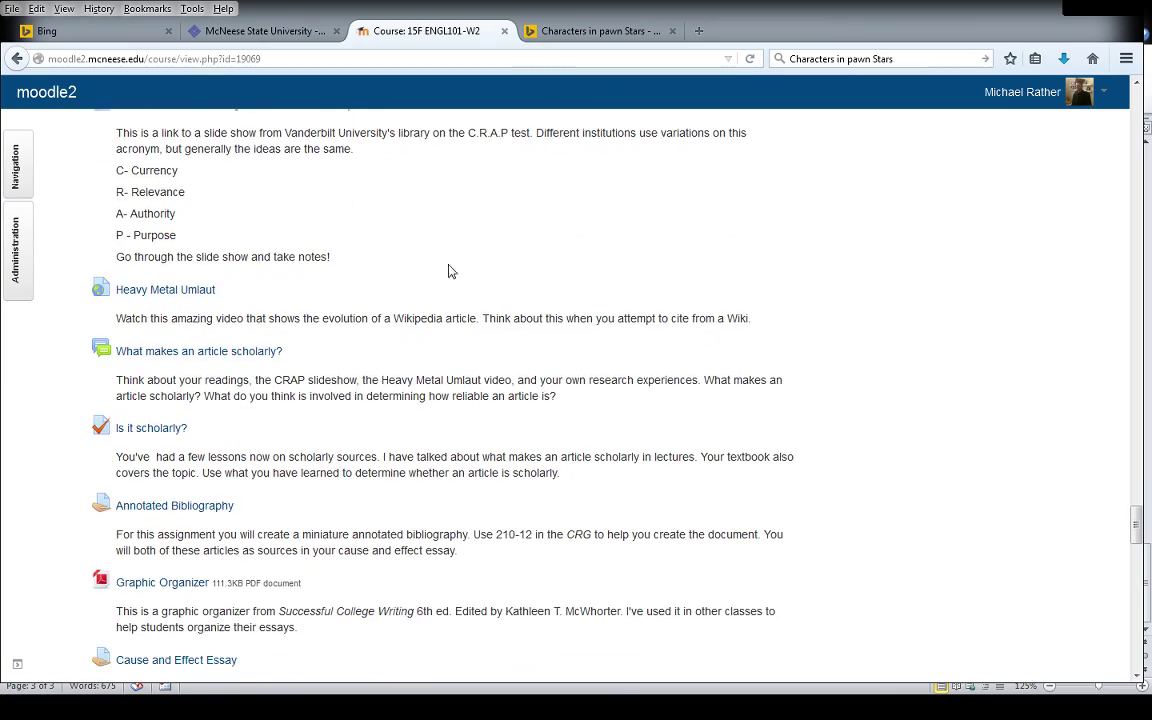
scroll(449, 271, down, 3)
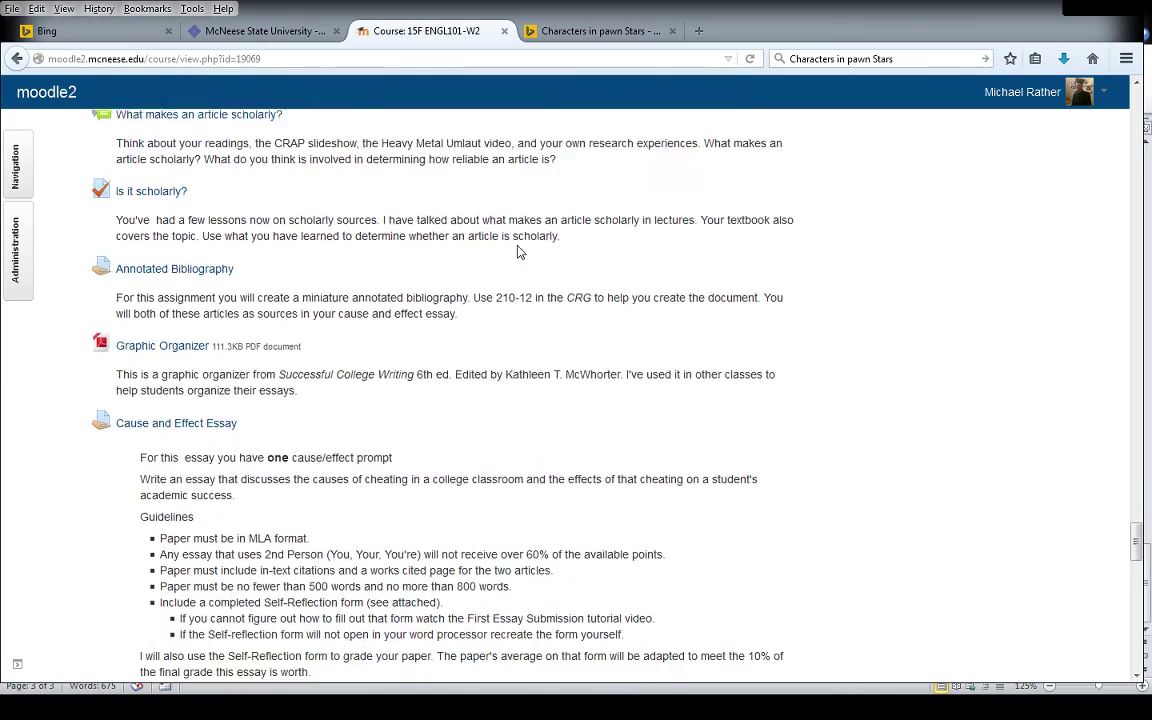
scroll(519, 252, down, 3)
scroll(470, 300, down, 2)
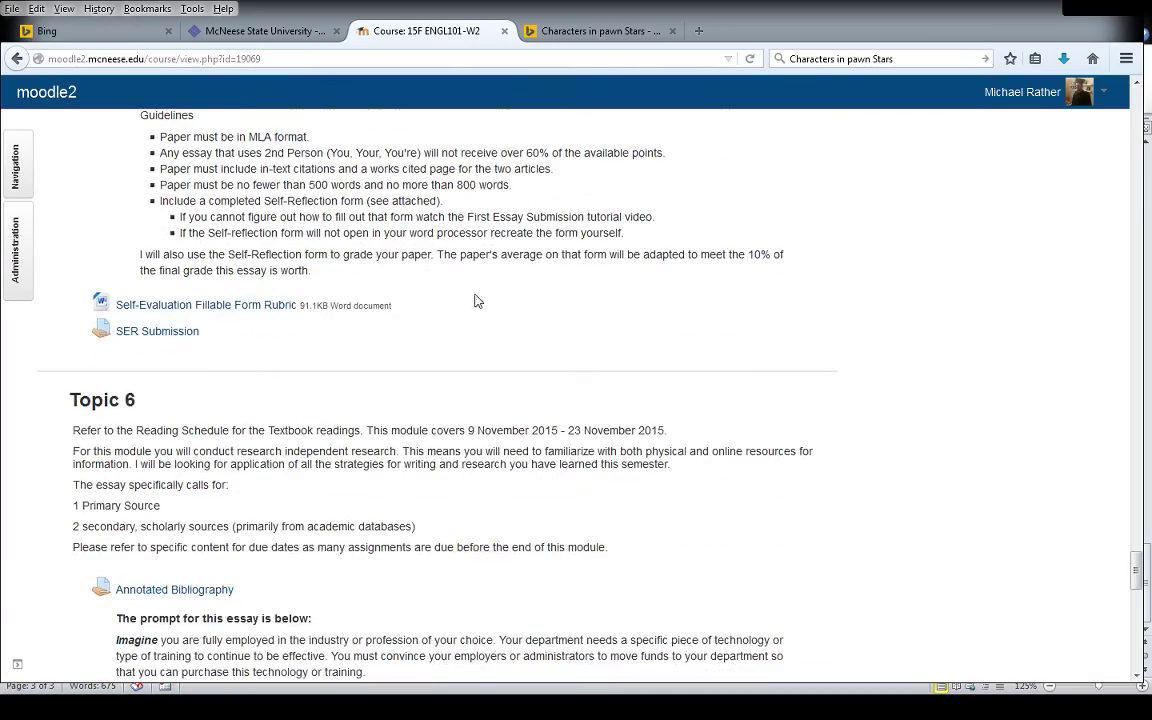
scroll(488, 303, up, 2)
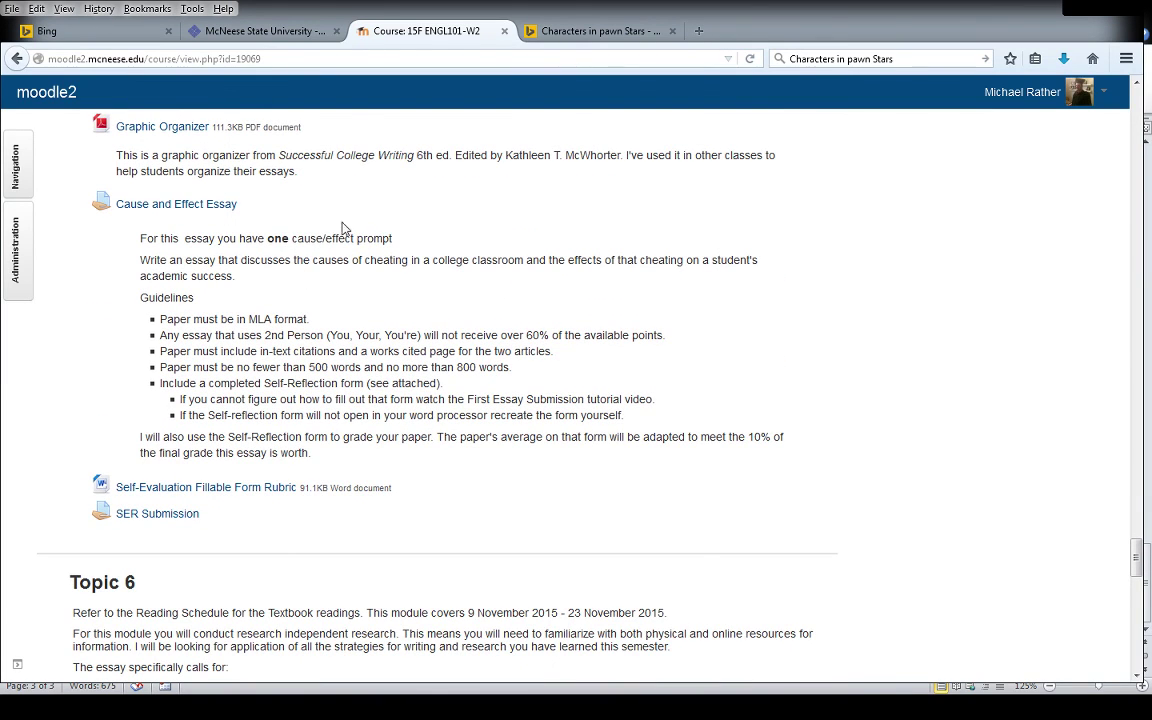
scroll(501, 258, up, 3)
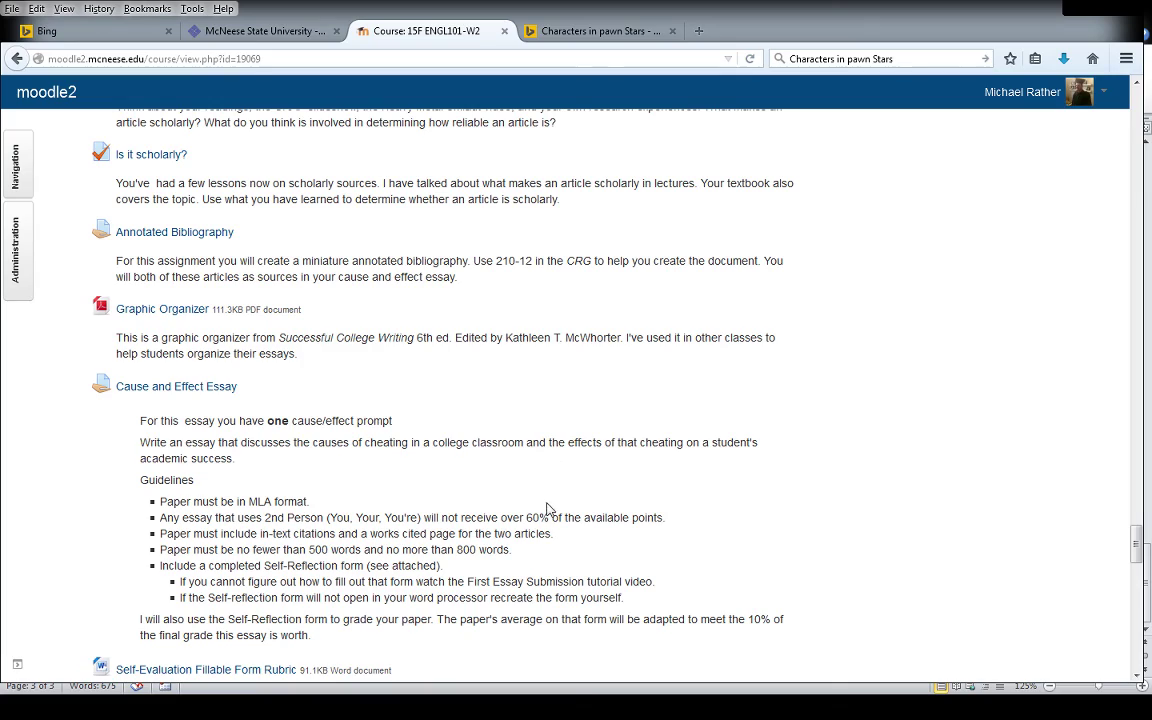
Look back over the Topic 5 activities and the Topic 4 list through the Definition Essay on the course page
scroll(547, 258, up, 5)
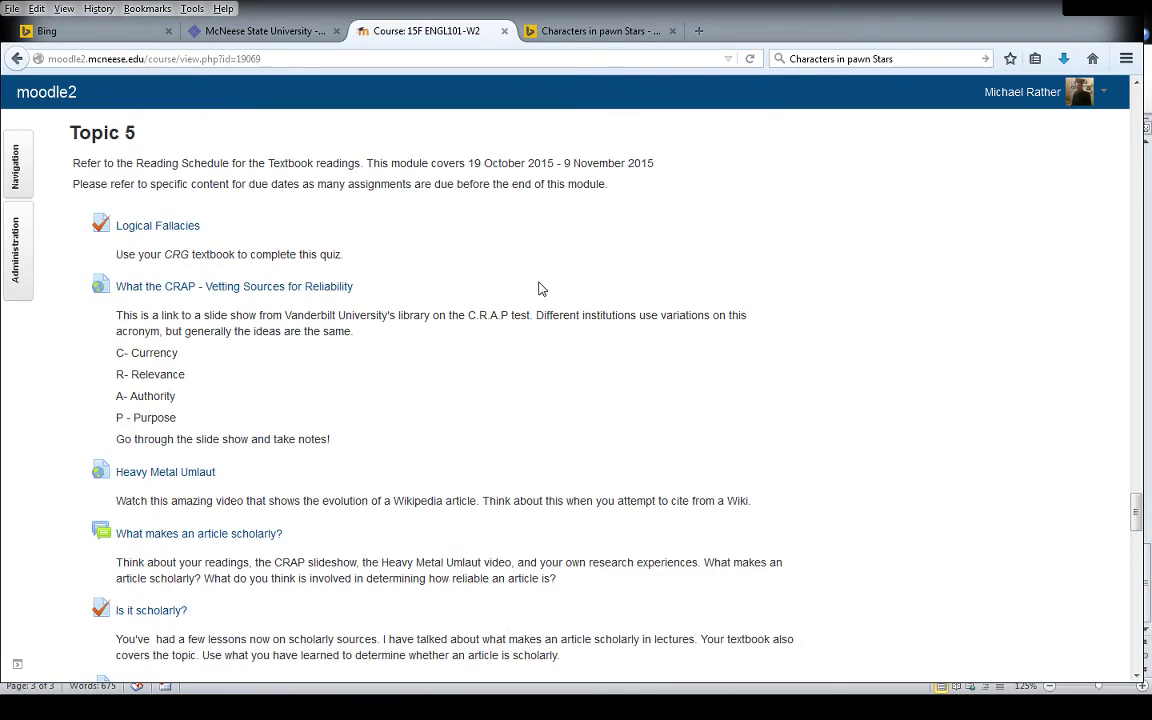
scroll(581, 257, up, 2)
scroll(557, 318, up, 6)
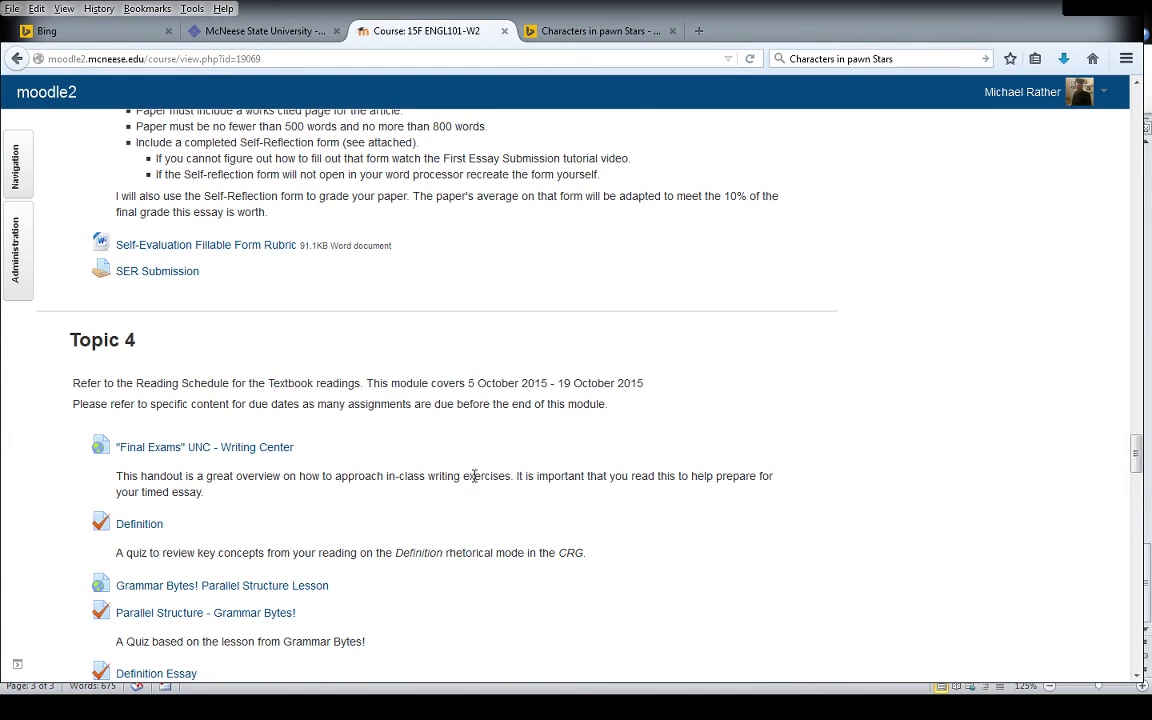
scroll(491, 495, down, 3)
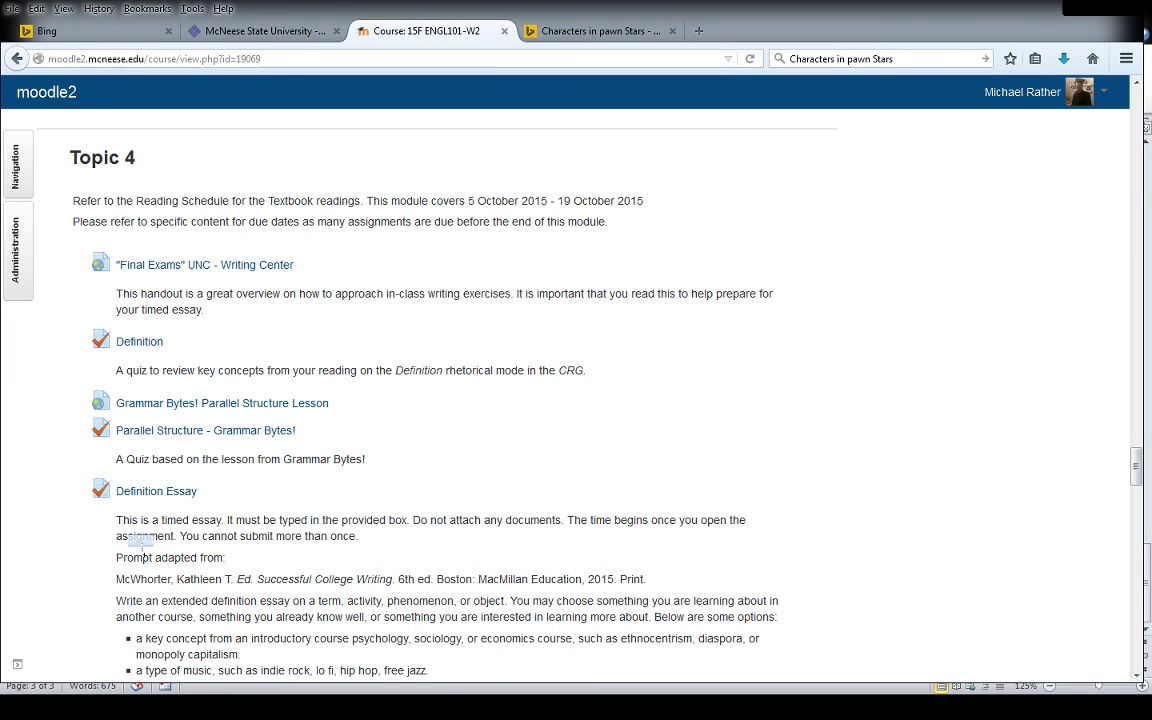
Switch to Word and start a new page after the outline's closing statement, clearing the list numbering and indent from its first line
key(alt+Tab)
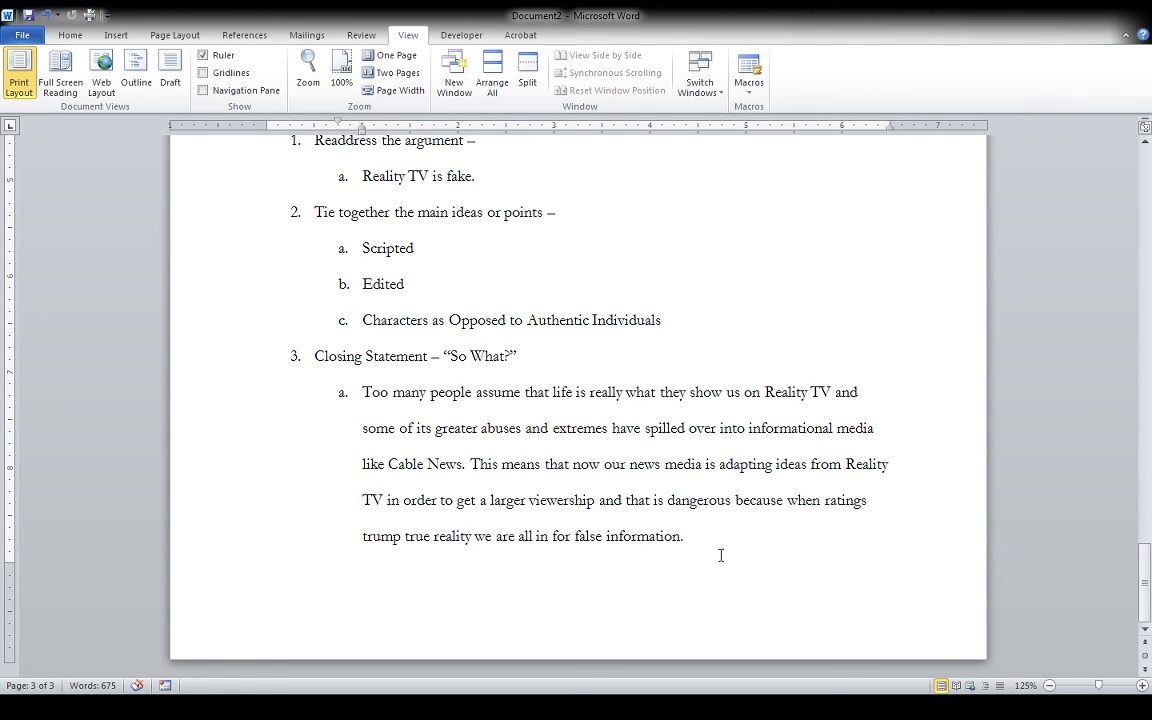
key(ctrl+Return)
key(BackSpace)
key(BackSpace)
key(BackSpace)
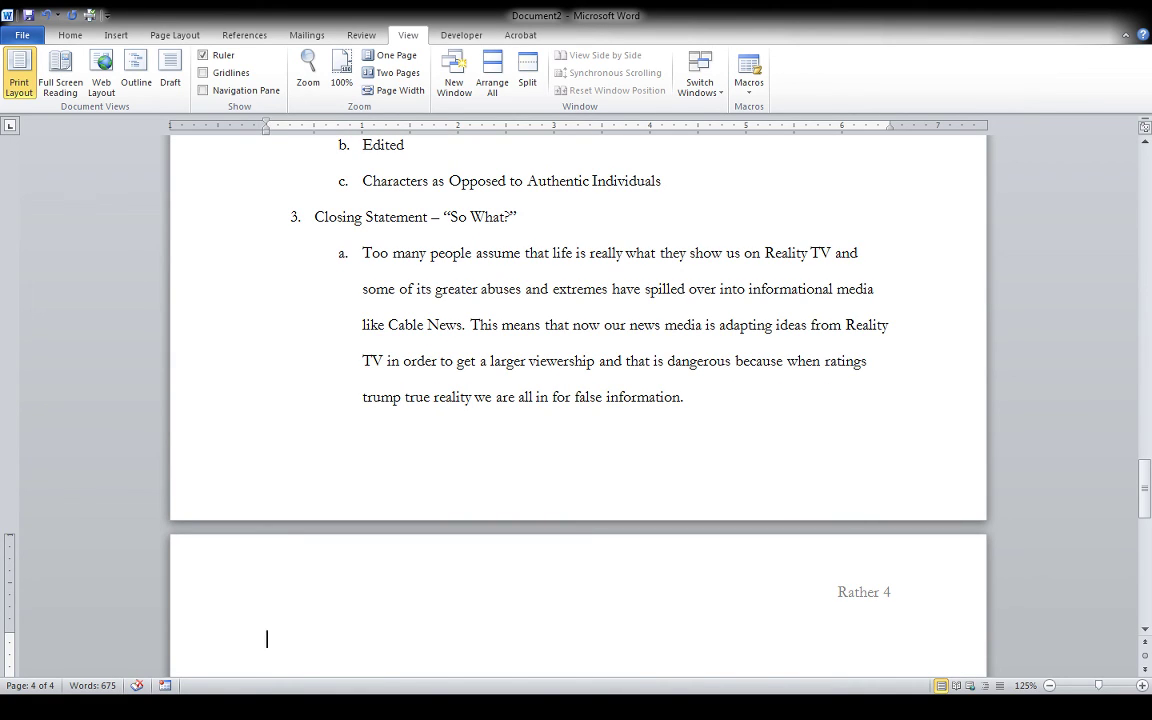
Write "Start Going to the Write to Excellence Center in Drew Hall." at the beginning of the new page
text(Start)
scroll(728, 527, down, 5)
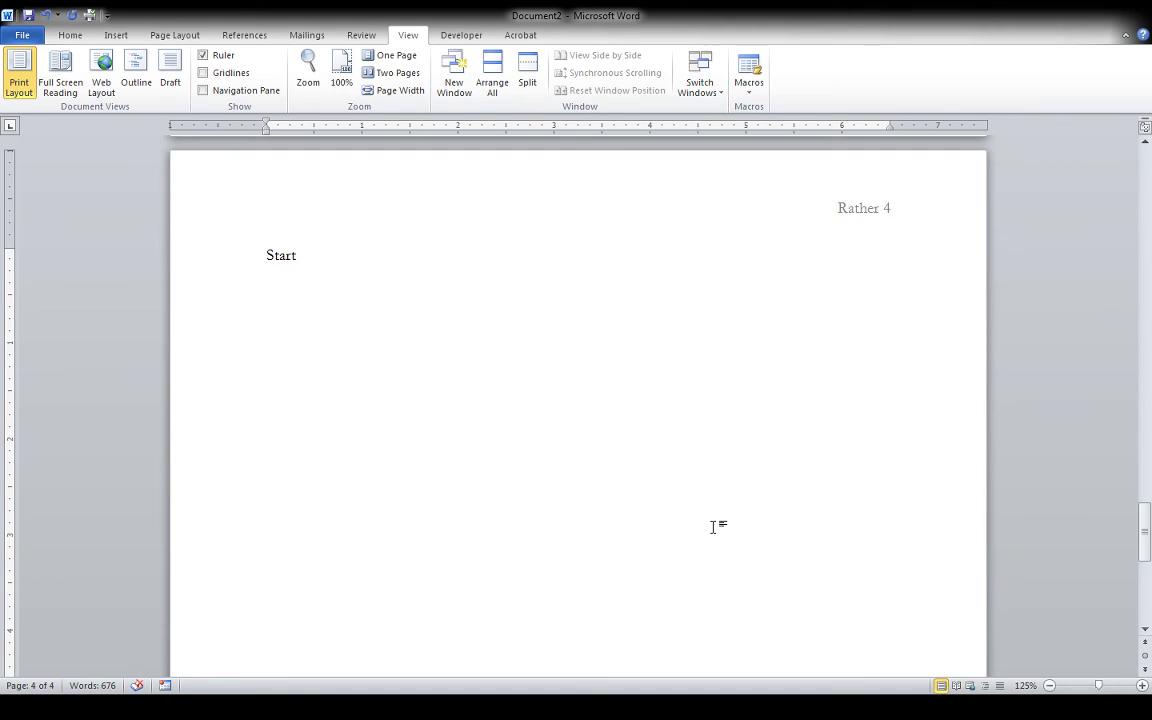
text(Going to t)
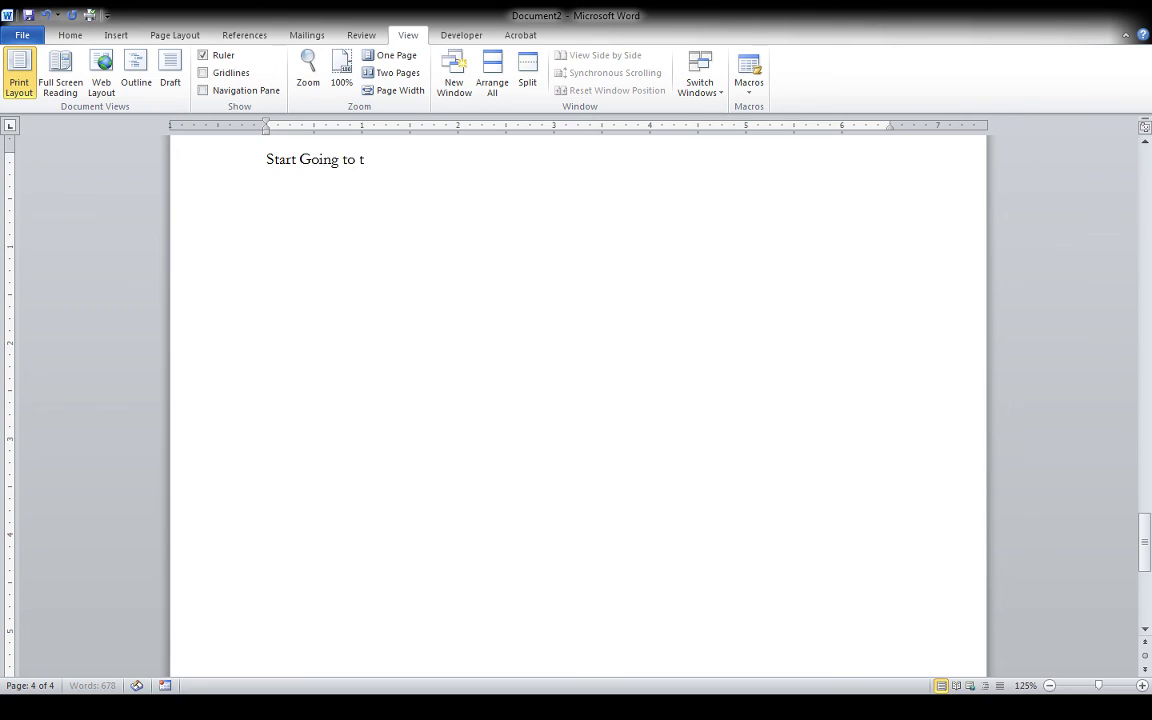
text(he Write to Excellen)
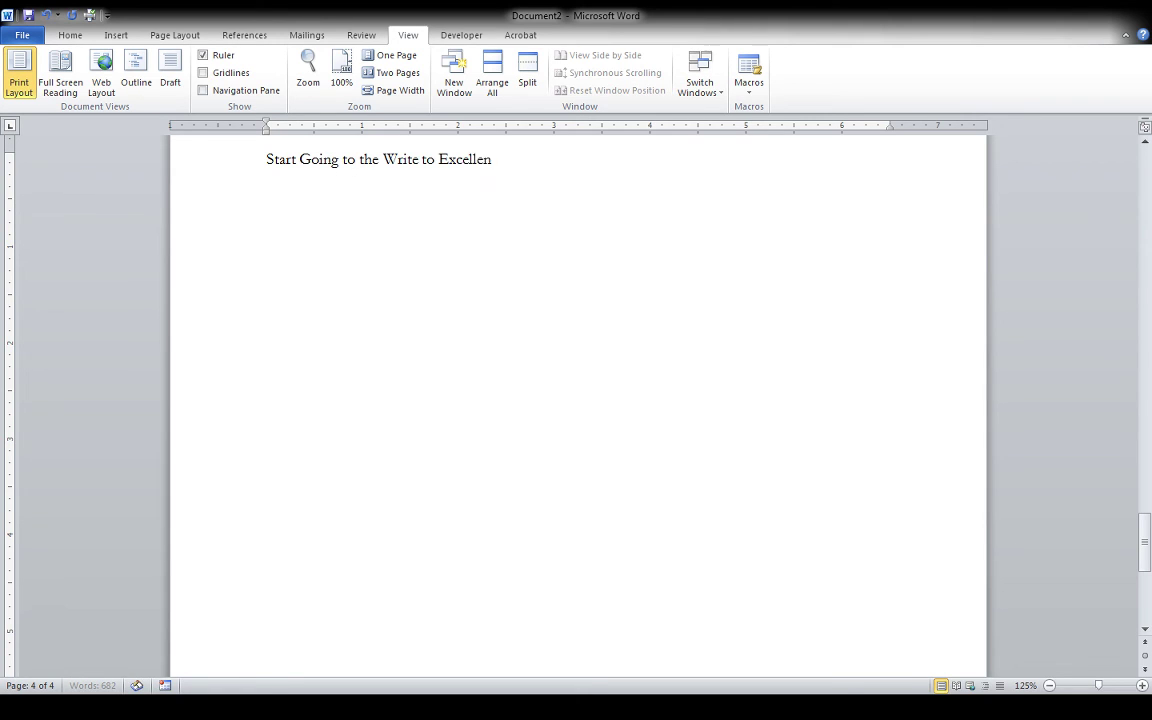
text(ce Center in Dr4ew)
key(BackSpace)
text(ew Hall.)
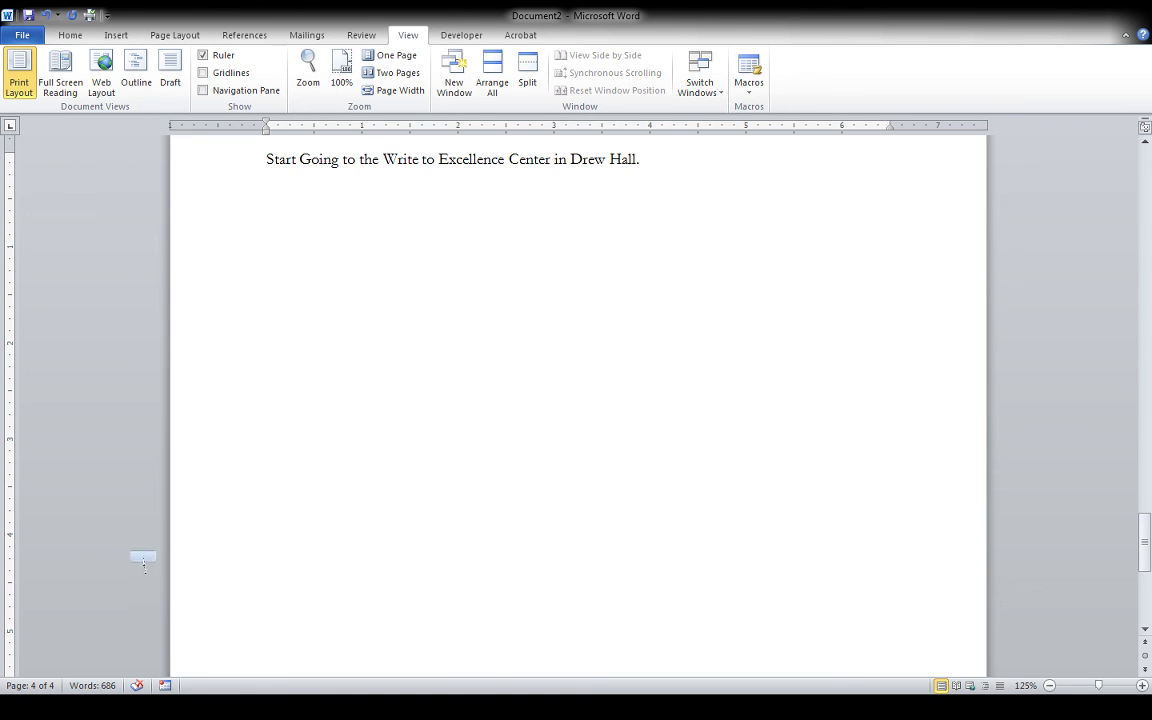
Switch to Firefox and search the web for "McNeese State University Write To Excellence Center"
key(alt+Tab)
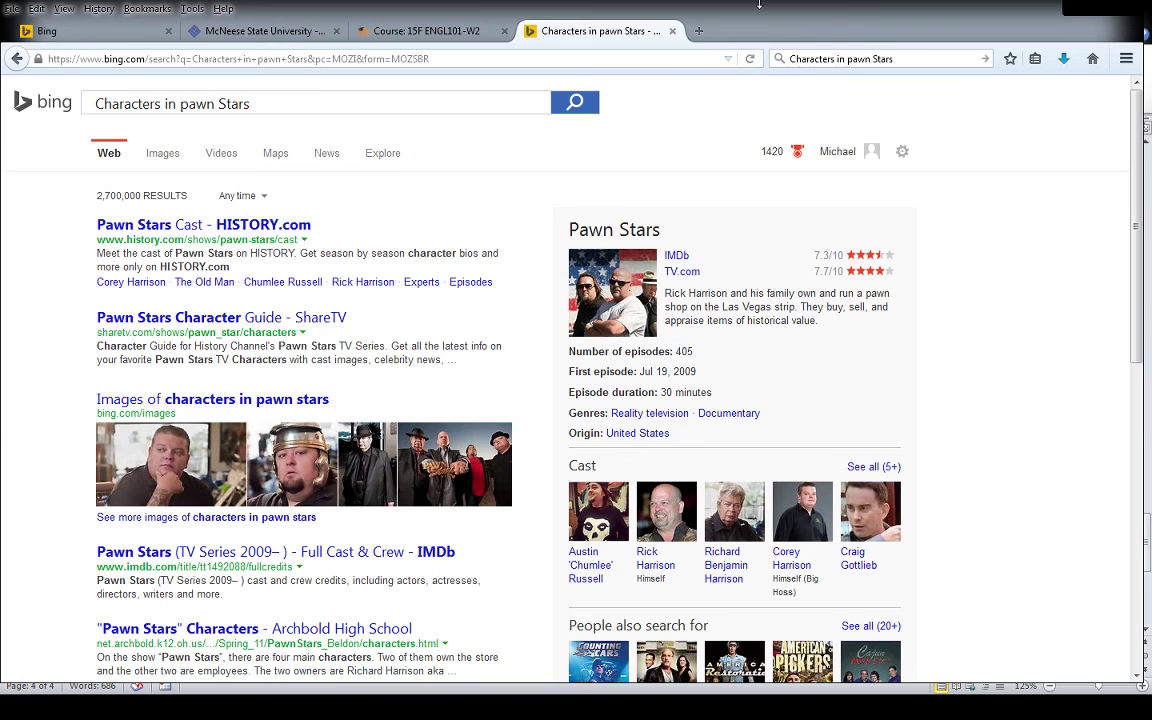
click(920, 58)
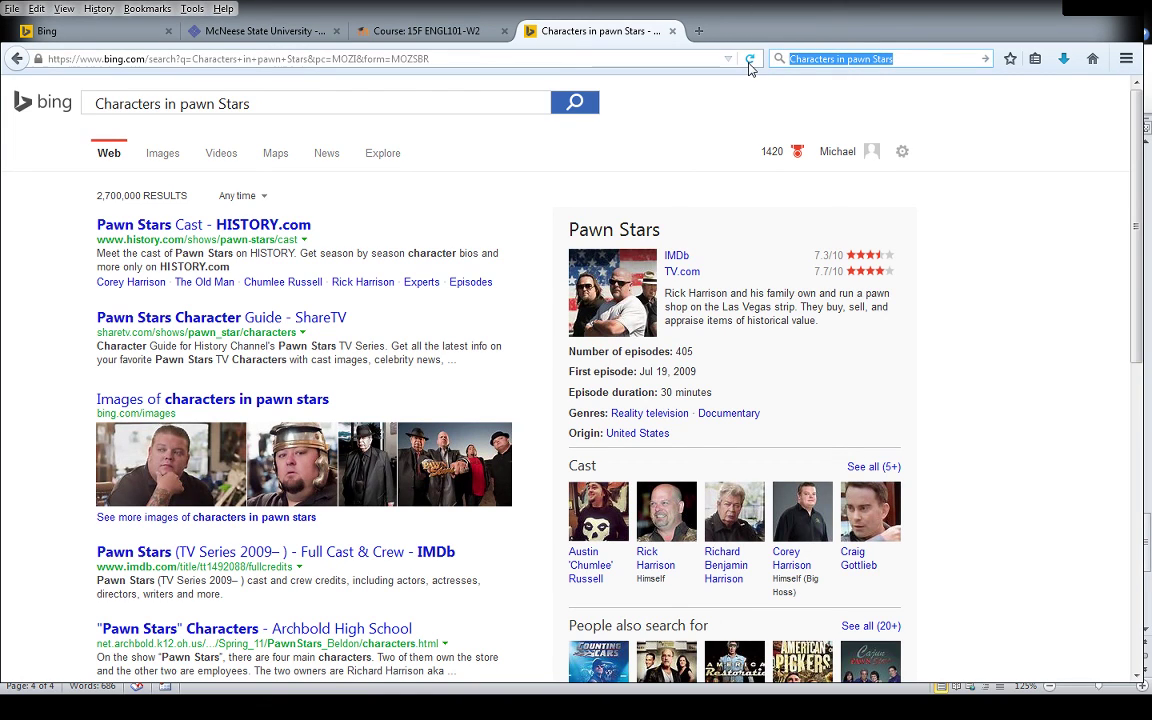
text(McNe)
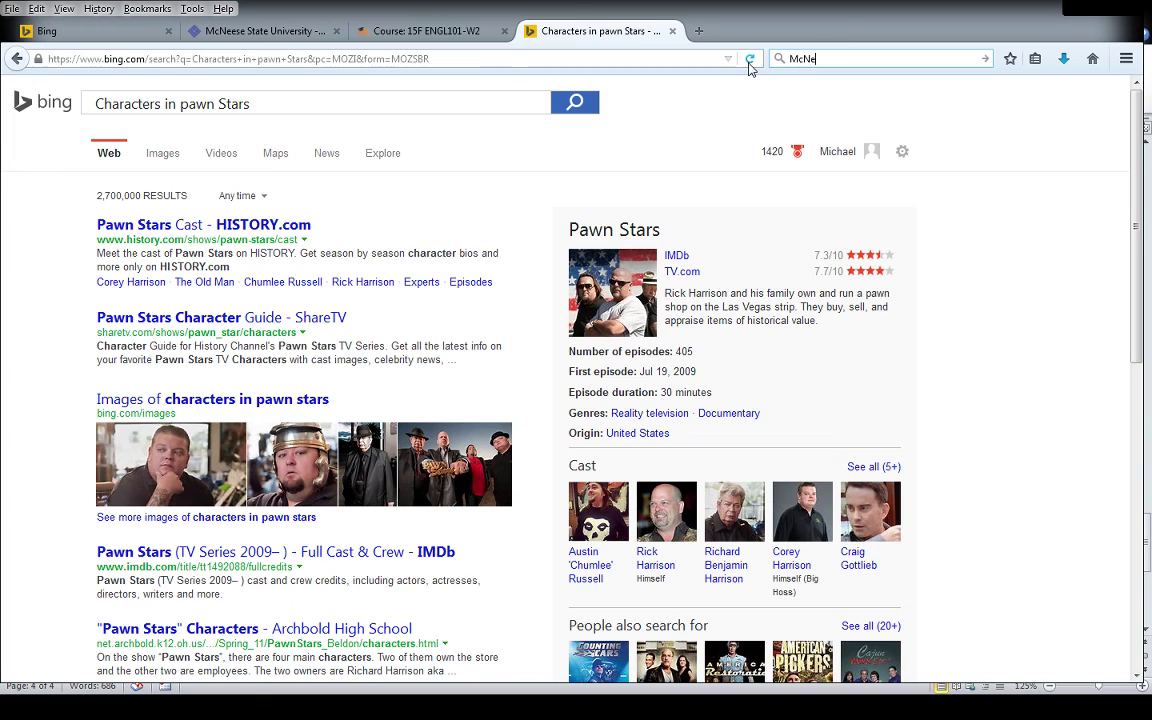
text(ese State University Write To Ex)
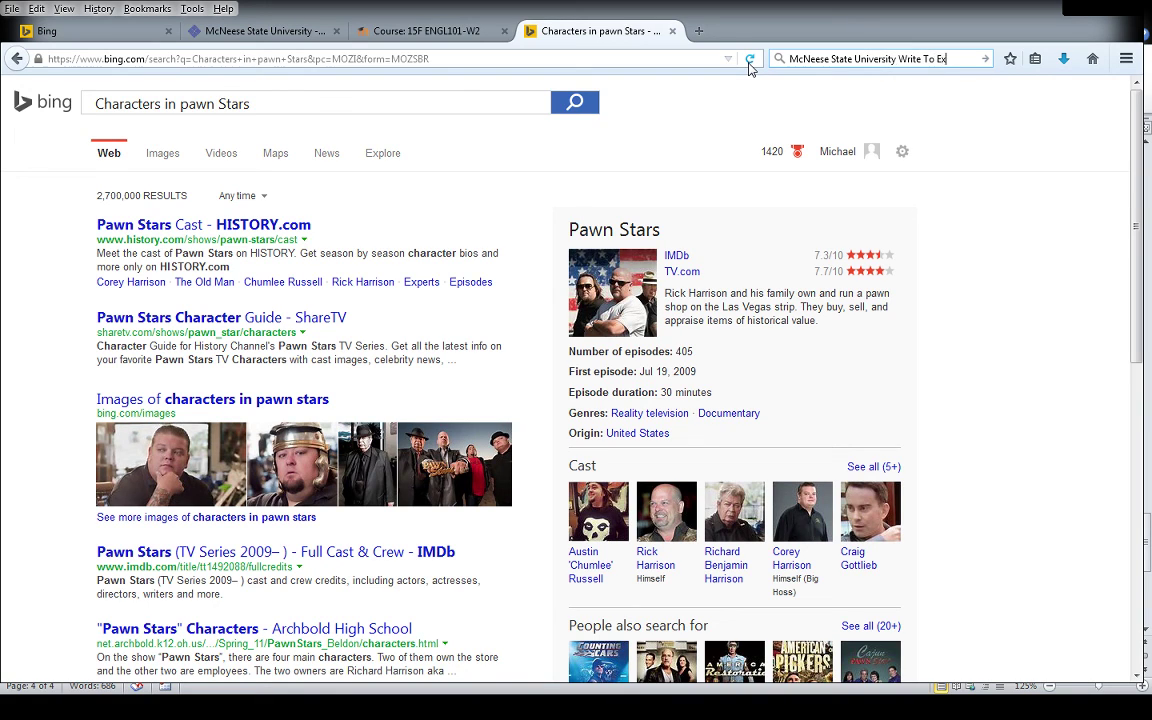
text(cellence)
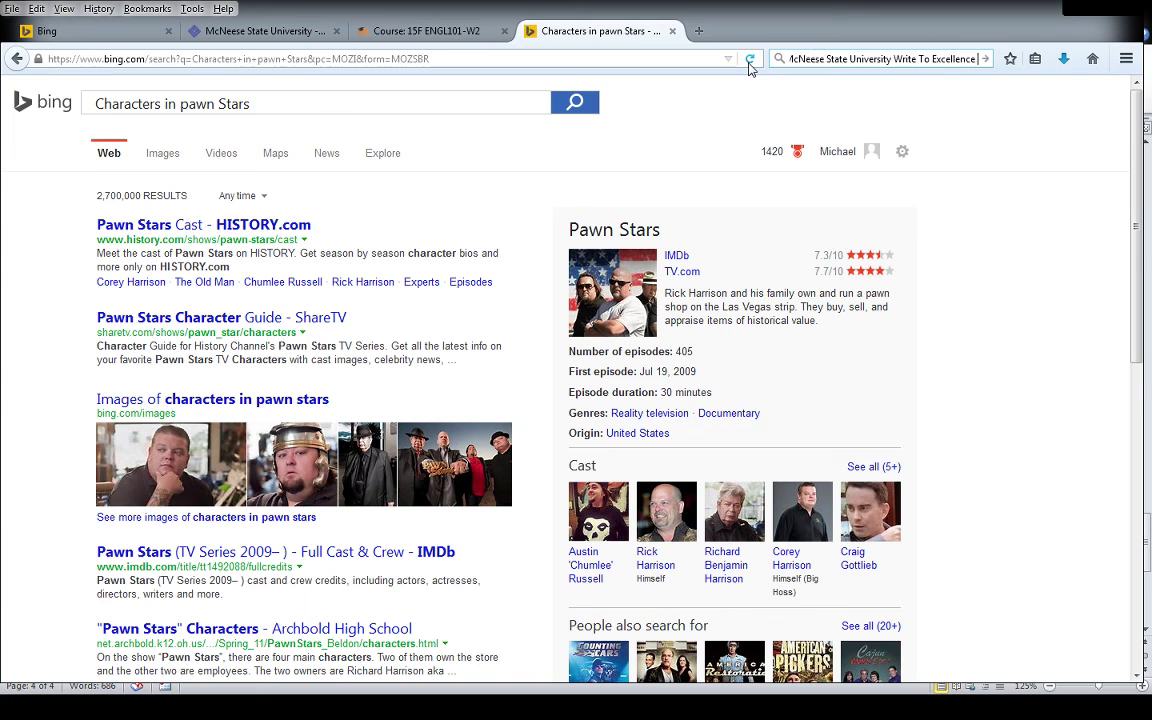
text( Center)
key(Return)
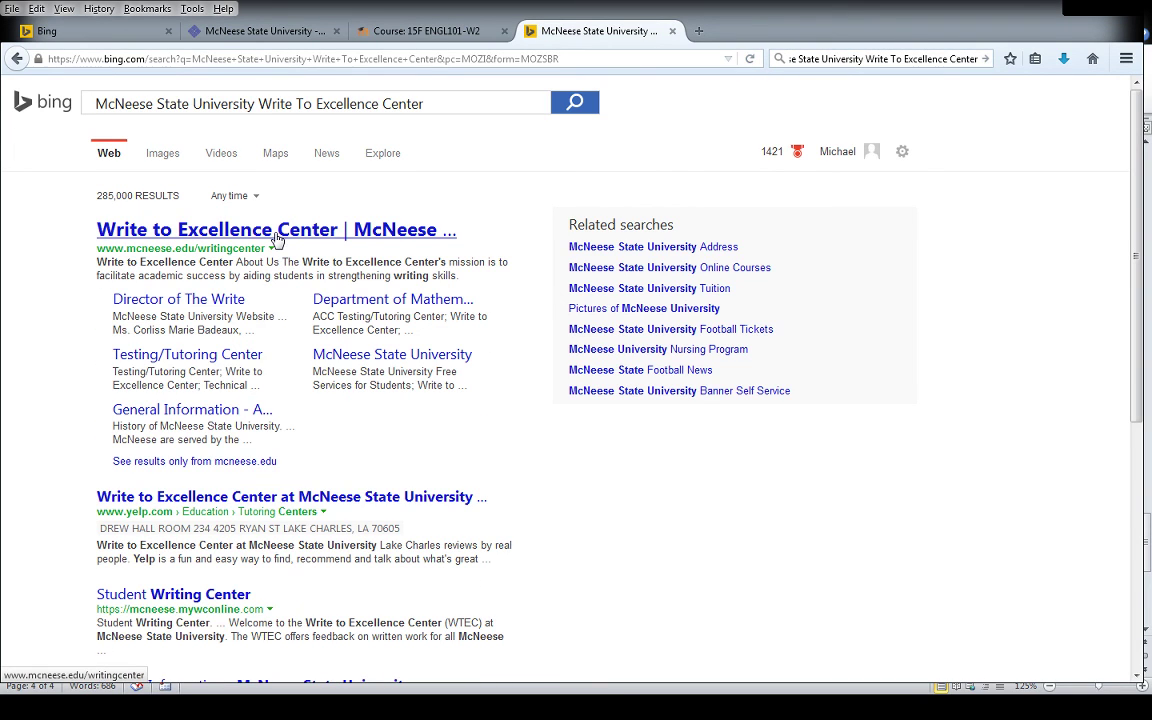
Open the Write to Excellence Center page on mcneese.edu and examine its services, location, hours, handouts and contact section
click(277, 238)
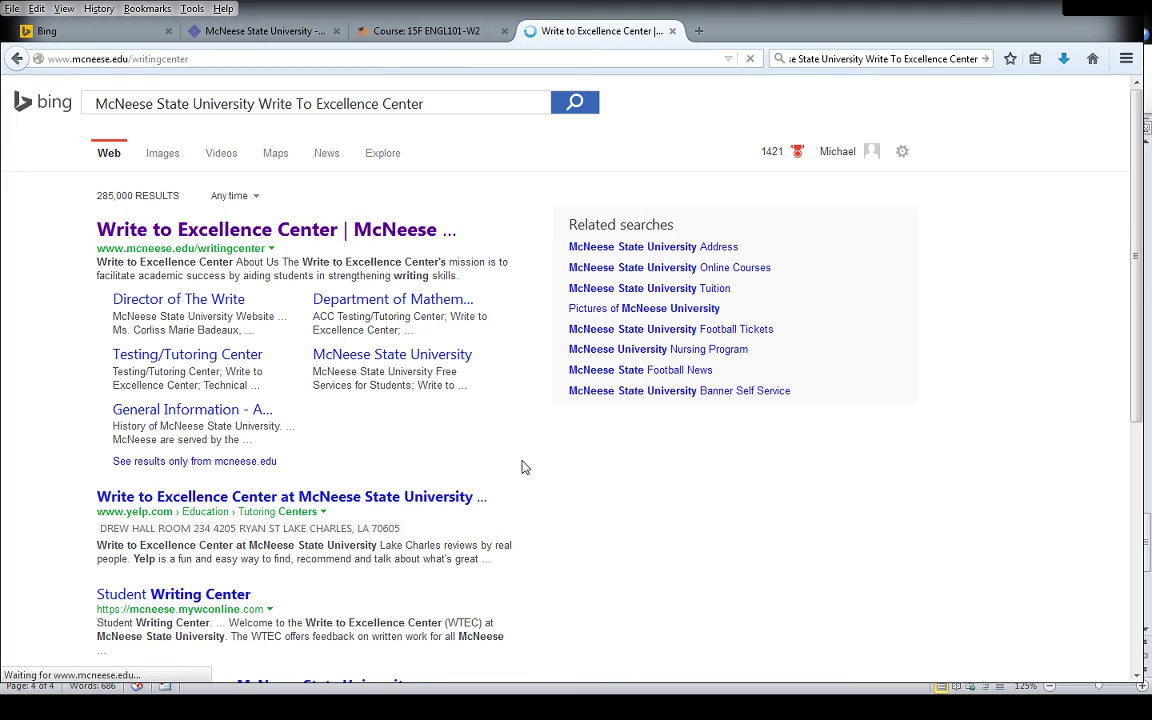
scroll(390, 300, down, 2)
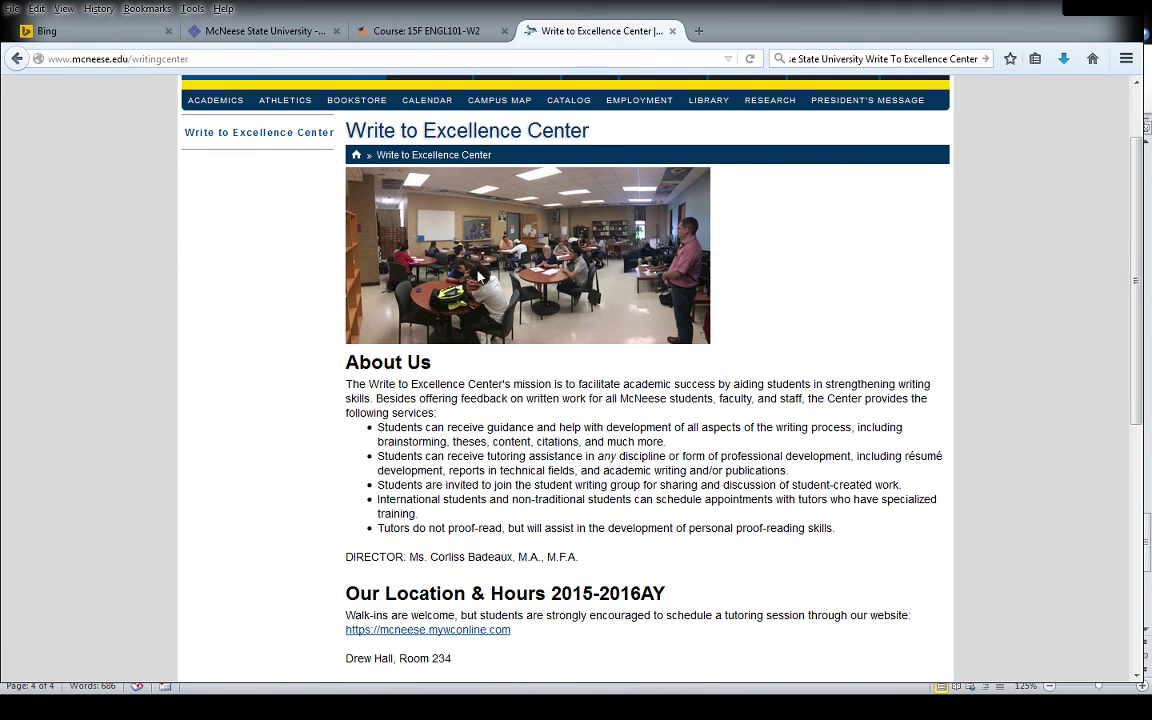
scroll(764, 306, down, 5)
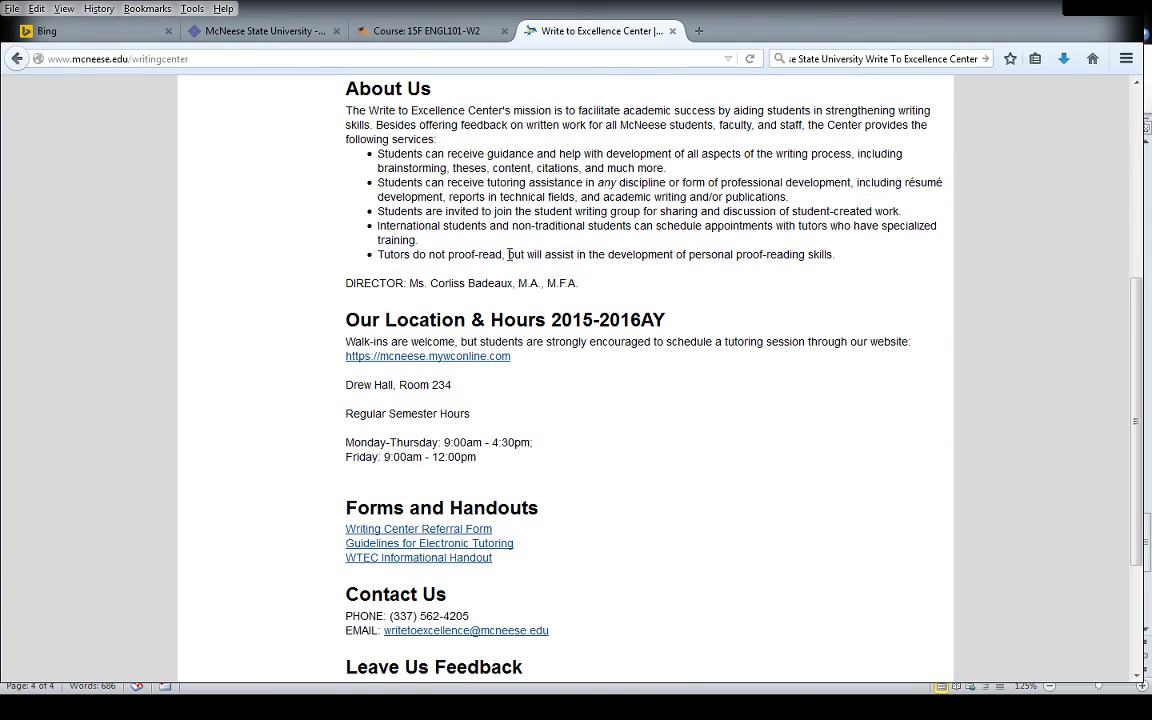
scroll(472, 353, down, 3)
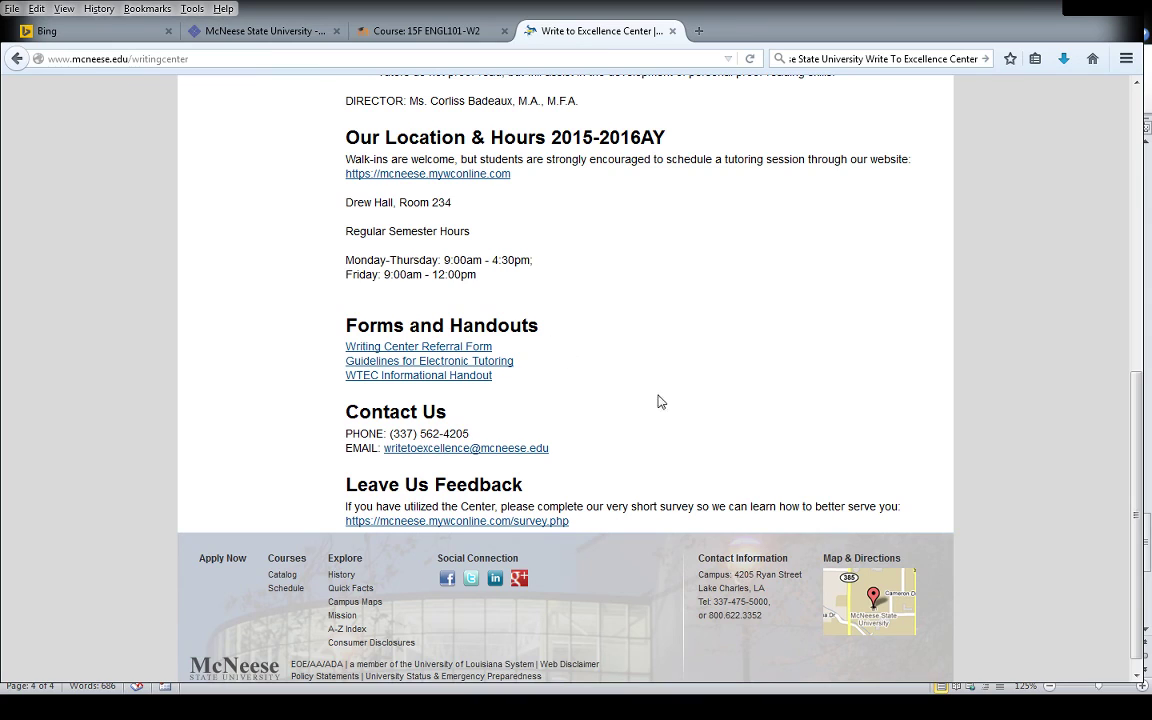
scroll(580, 420, up, 6)
scroll(580, 420, up, 1)
scroll(591, 398, down, 2)
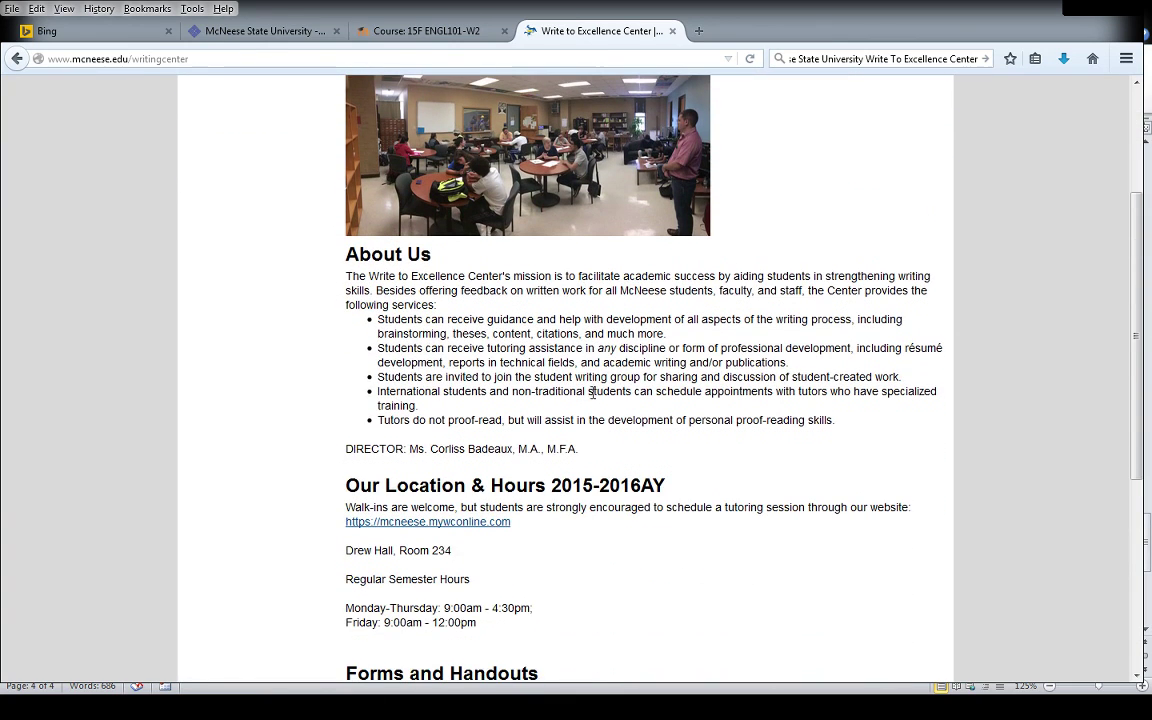
scroll(509, 468, down, 1)
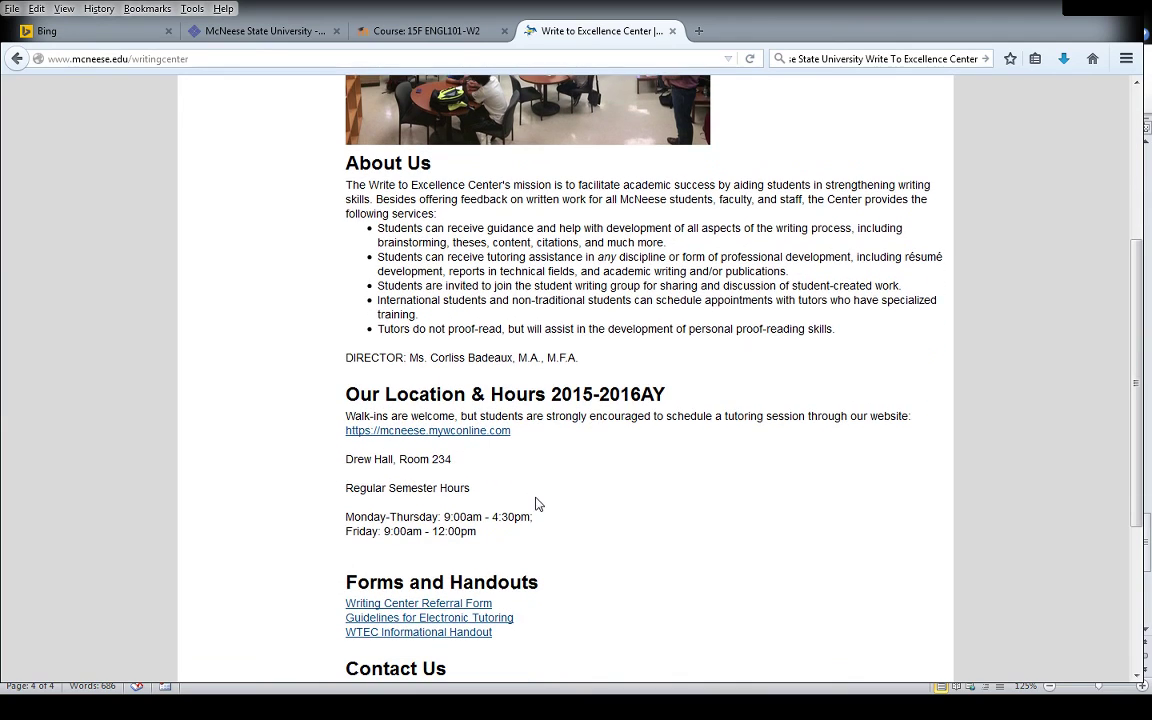
scroll(535, 503, down, 1)
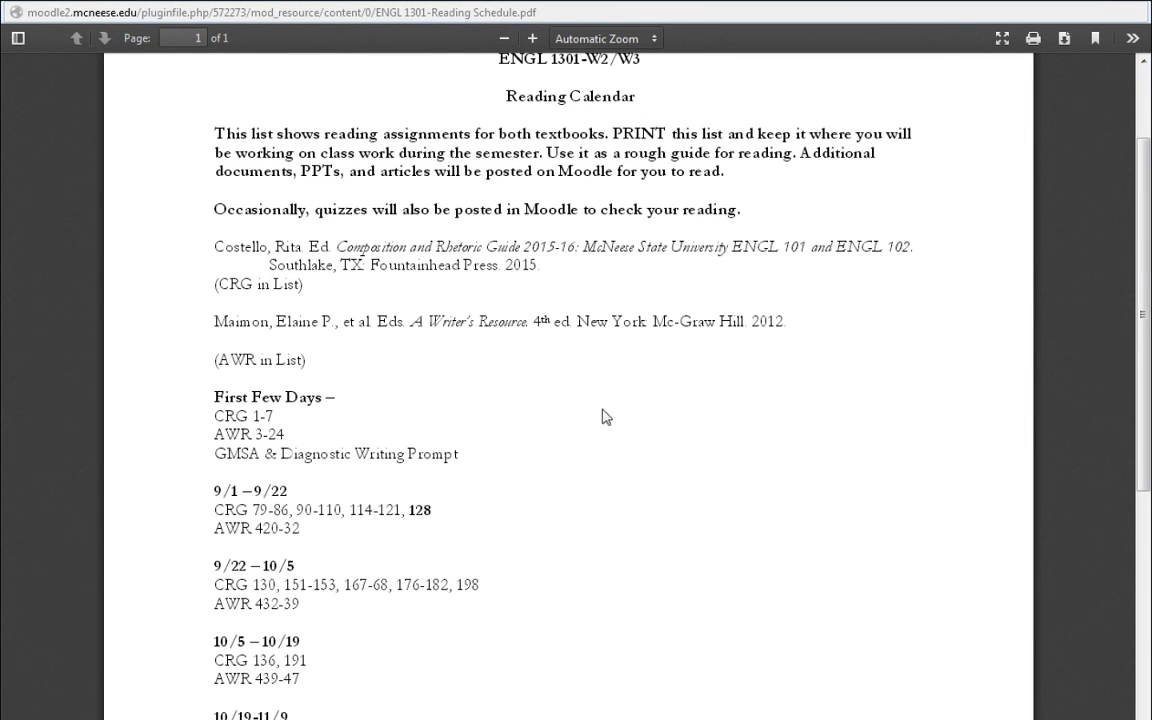
Examine the ENGL 1301 Reading Schedule PDF, focusing on the CRG and AWR readings listed for 10/5 – 10/19
scroll(573, 419, down, 3)
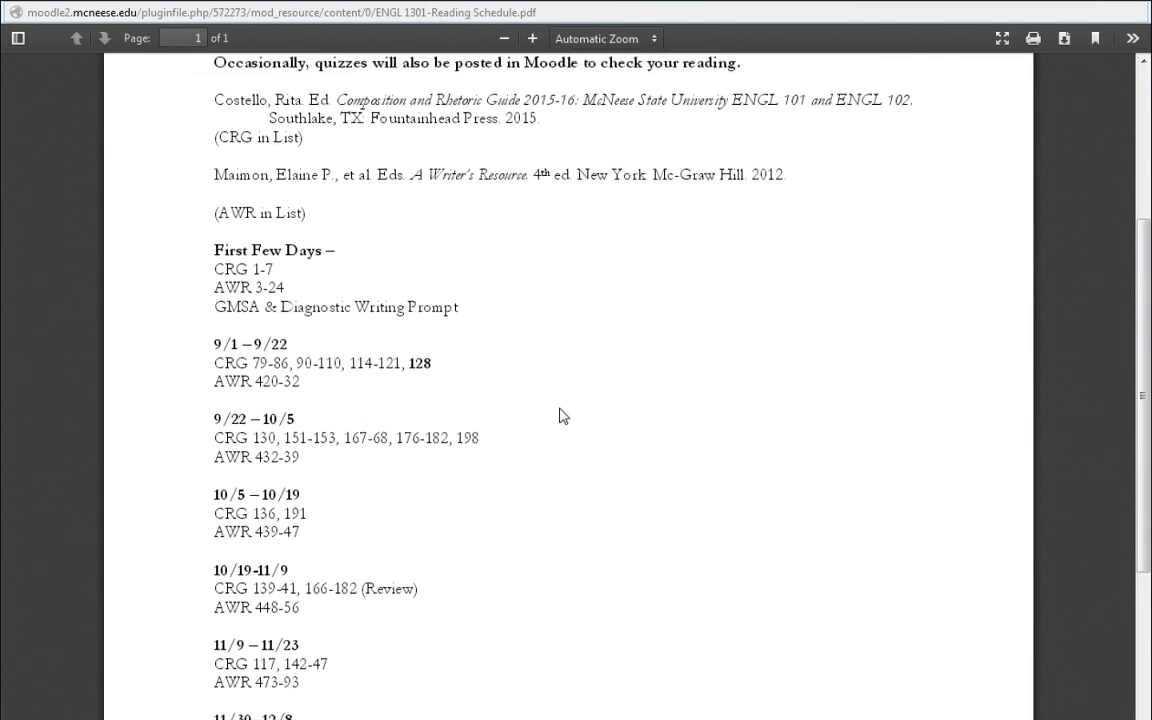
scroll(562, 416, up, 3)
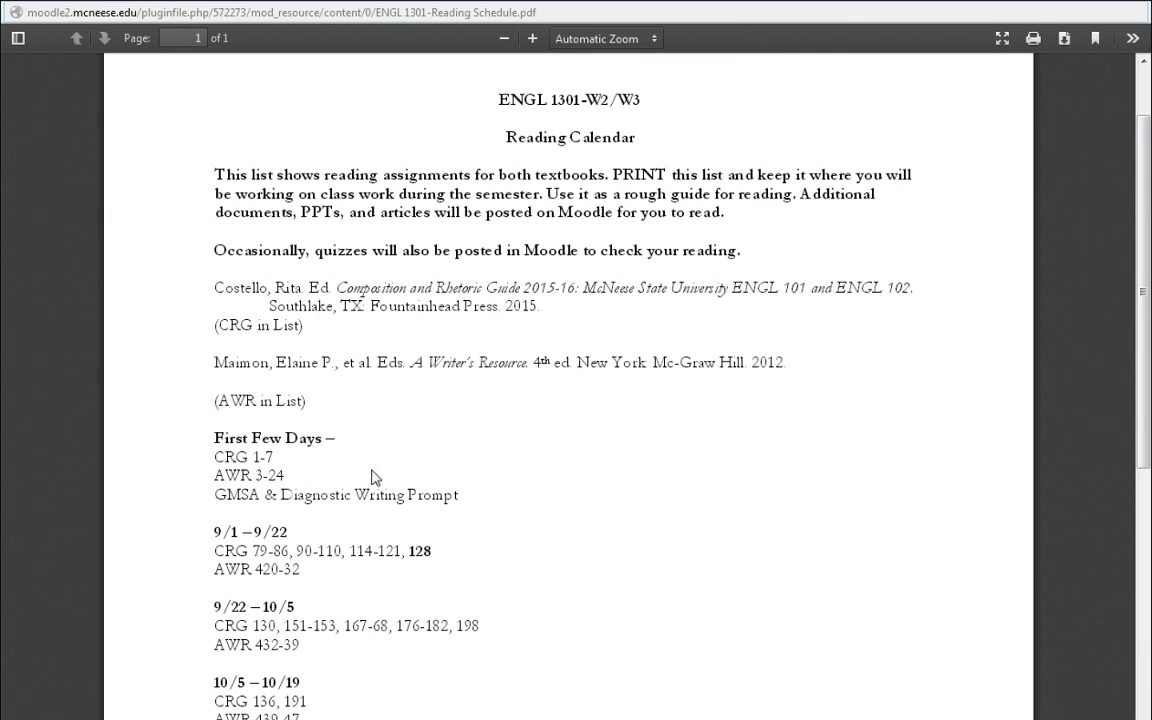
scroll(372, 477, down, 6)
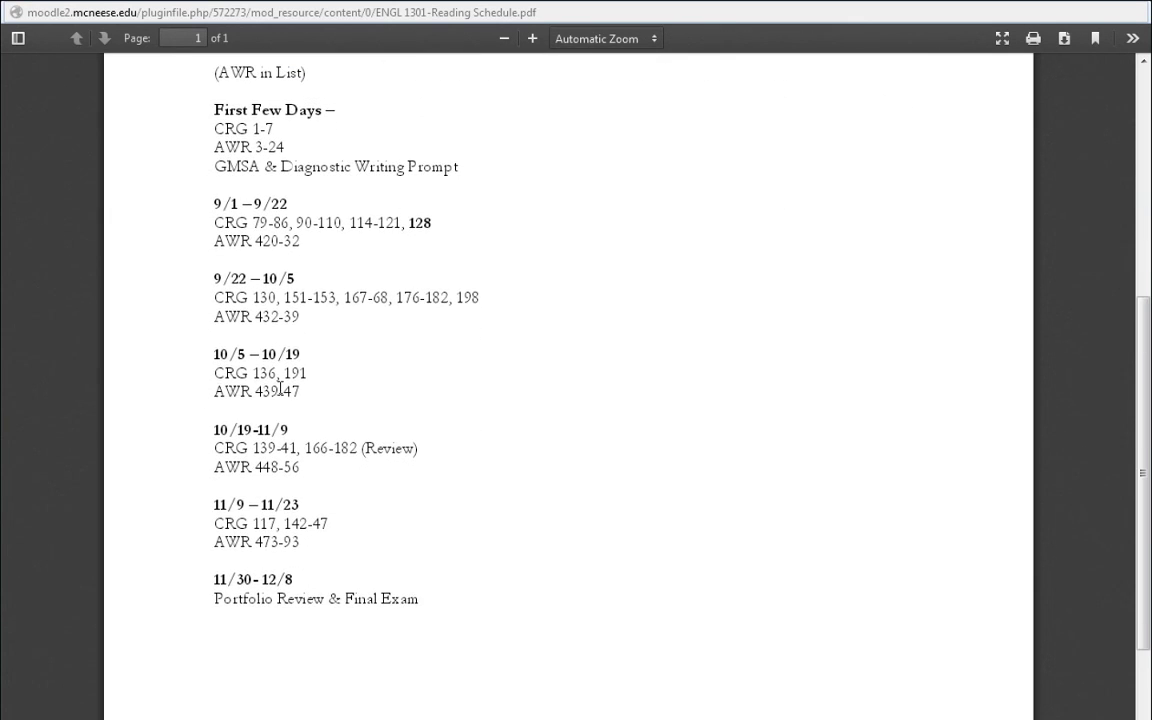
drag(218, 372, 313, 378)
click(235, 368)
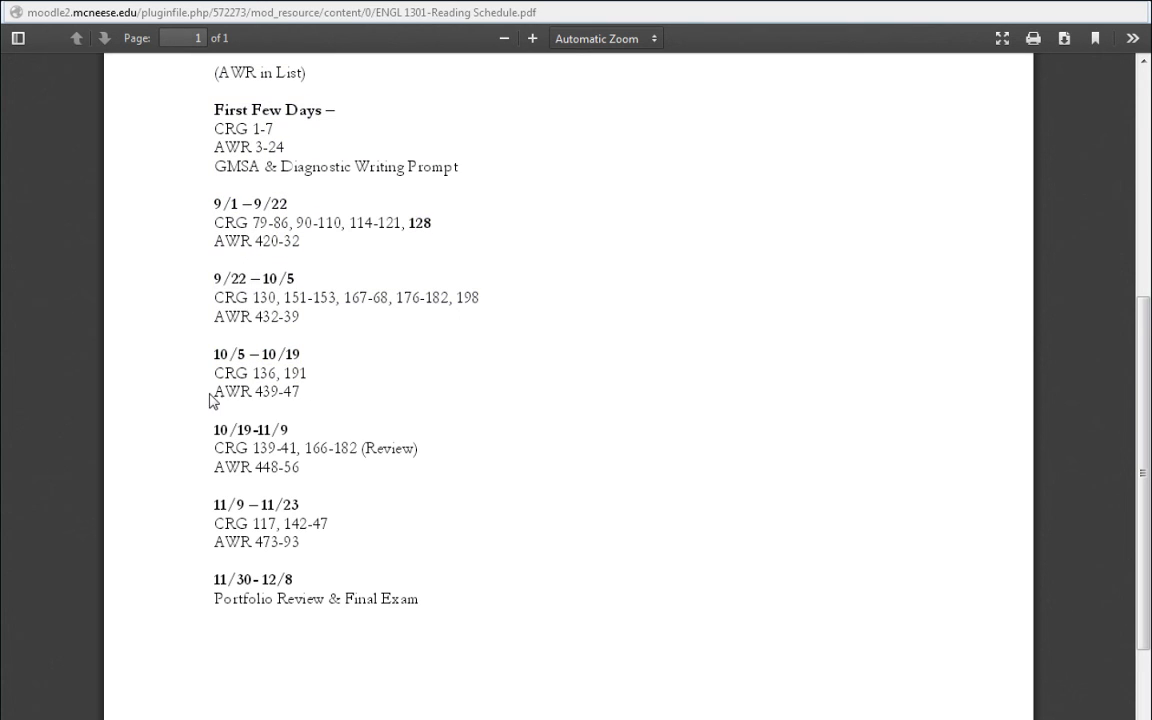